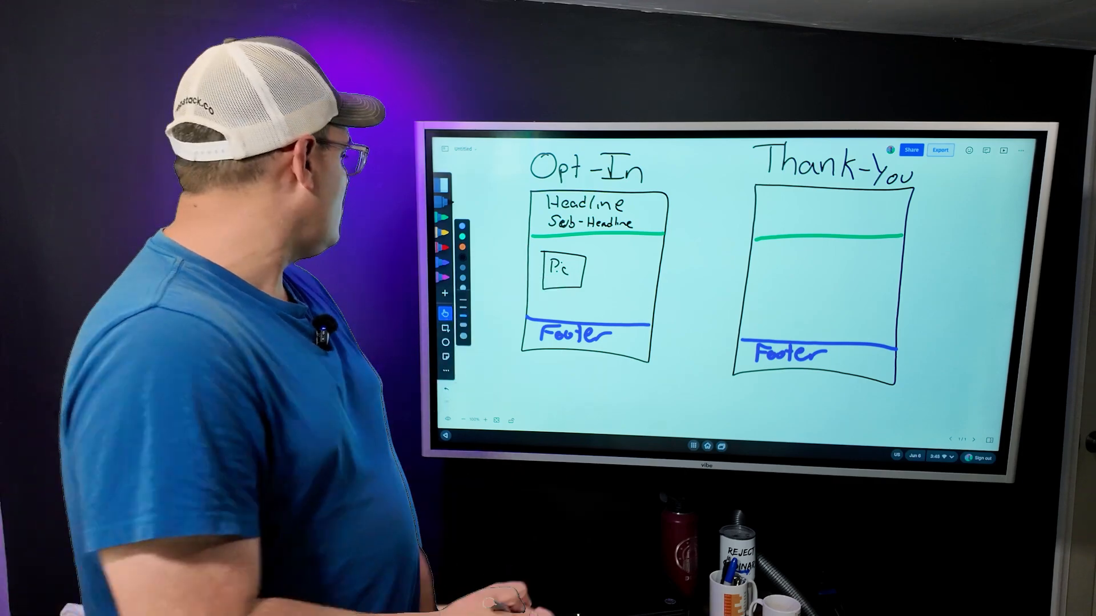
# Step: With the red pen, draw a small rectangle beside the Pic placeholder on the Opt-In sketch
pyautogui.click(442, 247)
pyautogui.moveTo(597, 256)
pyautogui.mouseDown()
pyautogui.moveTo(592, 287)
pyautogui.moveTo(643, 288)
pyautogui.moveTo(648, 257)
pyautogui.moveTo(597, 259)
pyautogui.mouseUp()
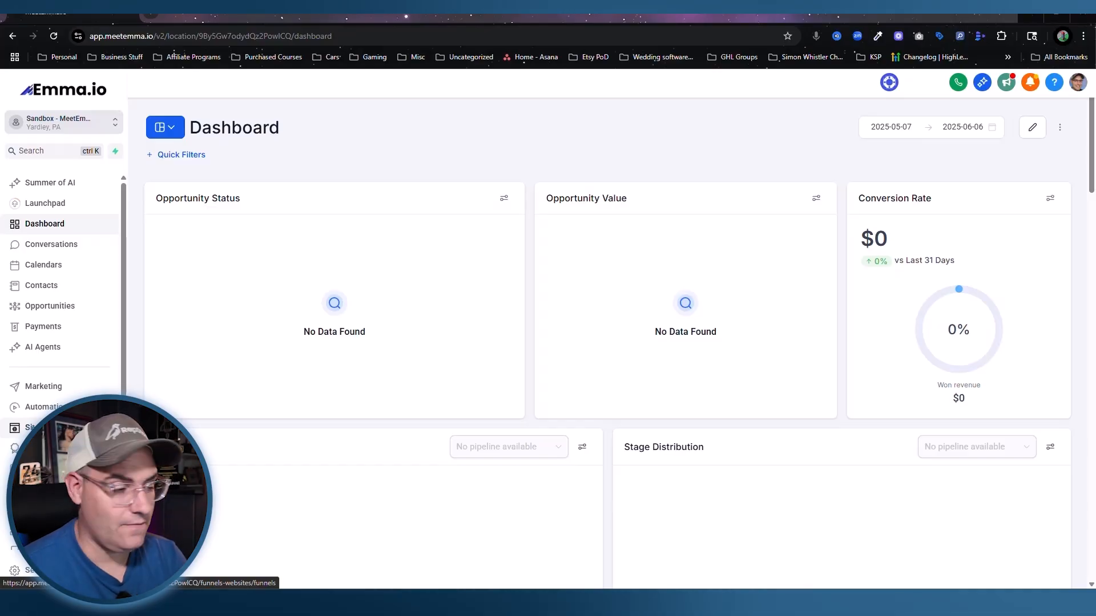
# Step: Create a new form from the Sites > Forms builder
pyautogui.click(28, 428)
pyautogui.moveTo(591, 123)
pyautogui.click(560, 134)
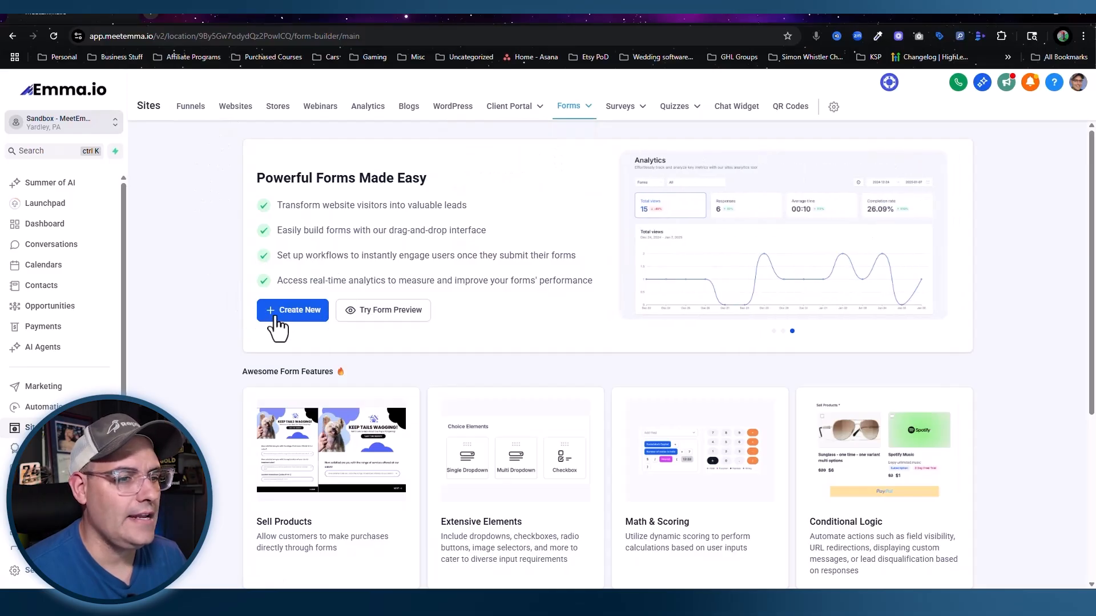
pyautogui.click(275, 319)
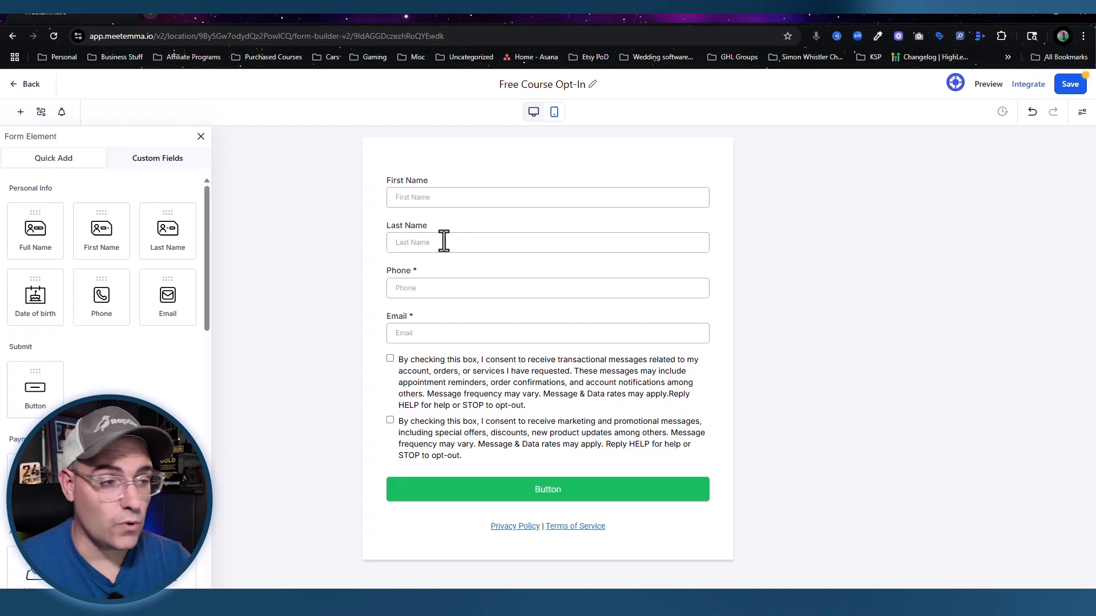
# Step: Delete the Last Name field, both Phone fields and the consent checkbox block, keeping First Name and Email
pyautogui.click(444, 241)
pyautogui.click(708, 222)
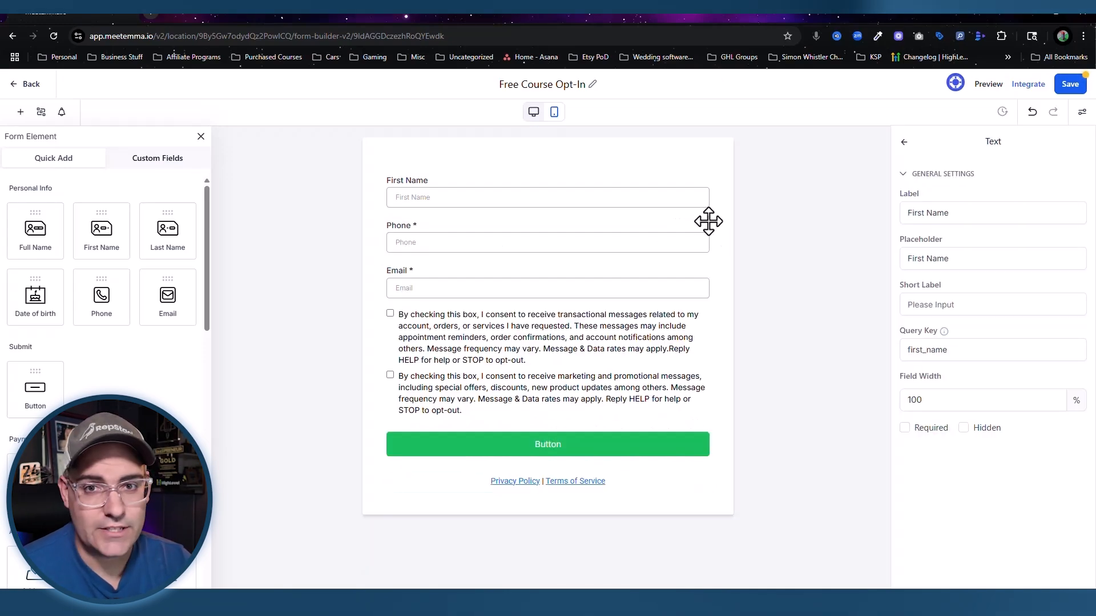
pyautogui.click(472, 251)
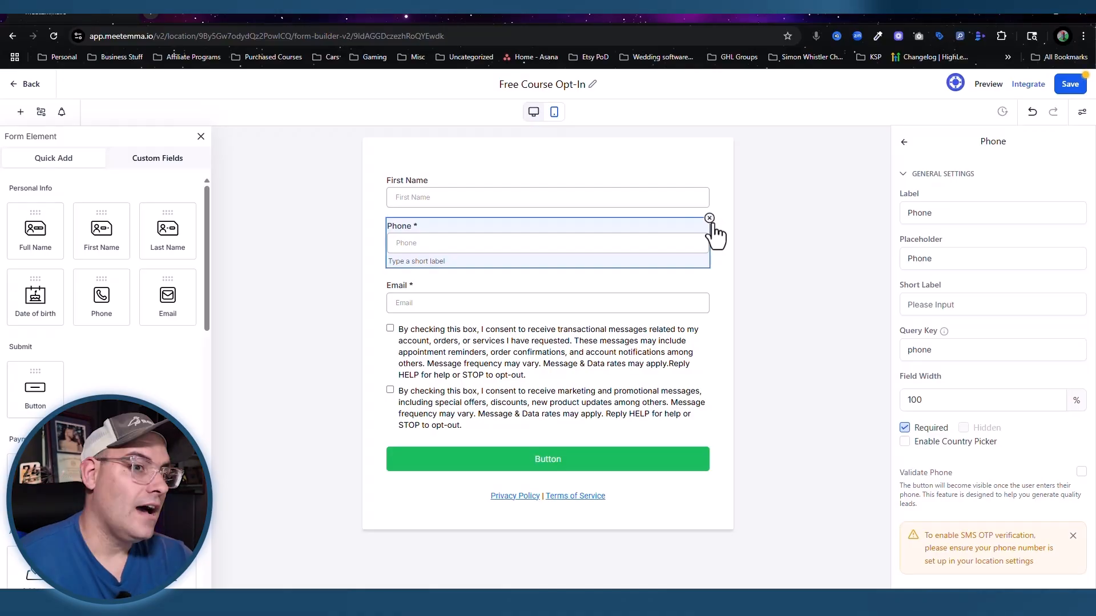
pyautogui.click(709, 218)
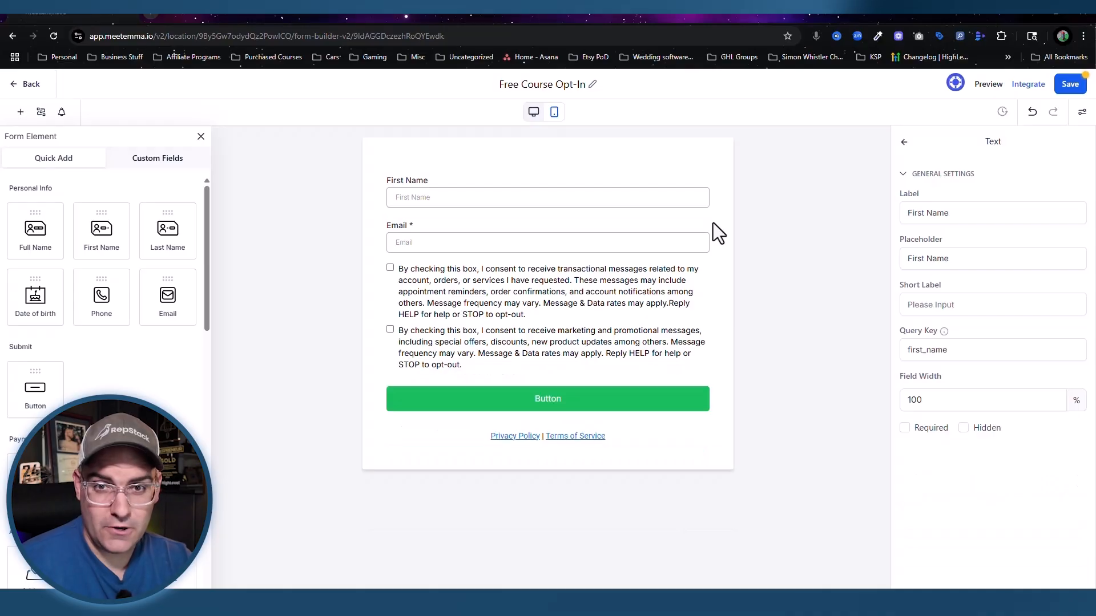
pyautogui.click(451, 348)
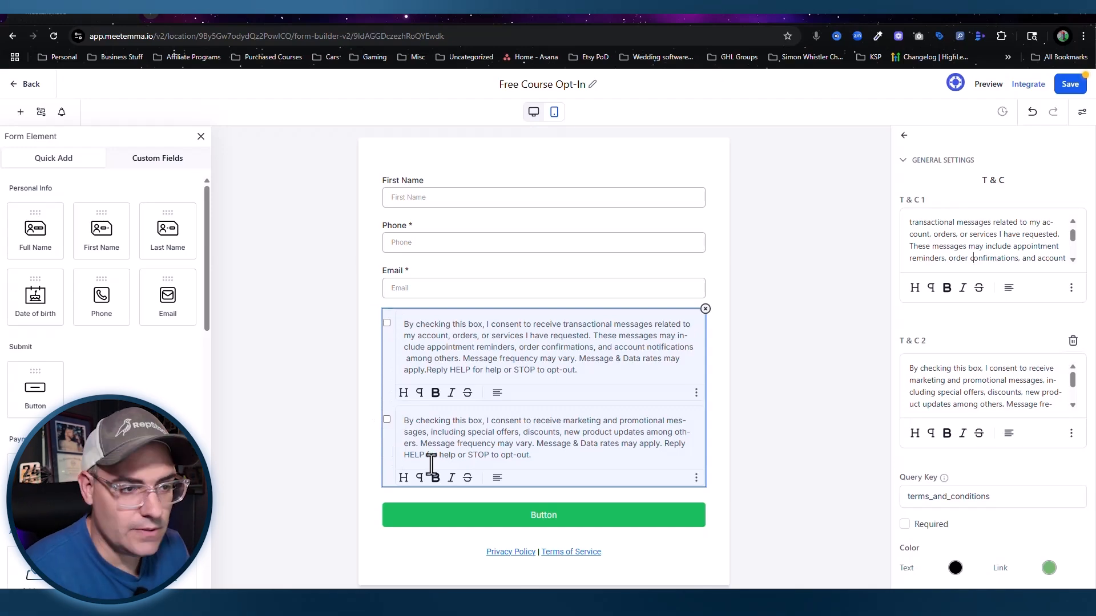
pyautogui.click(706, 309)
pyautogui.click(600, 243)
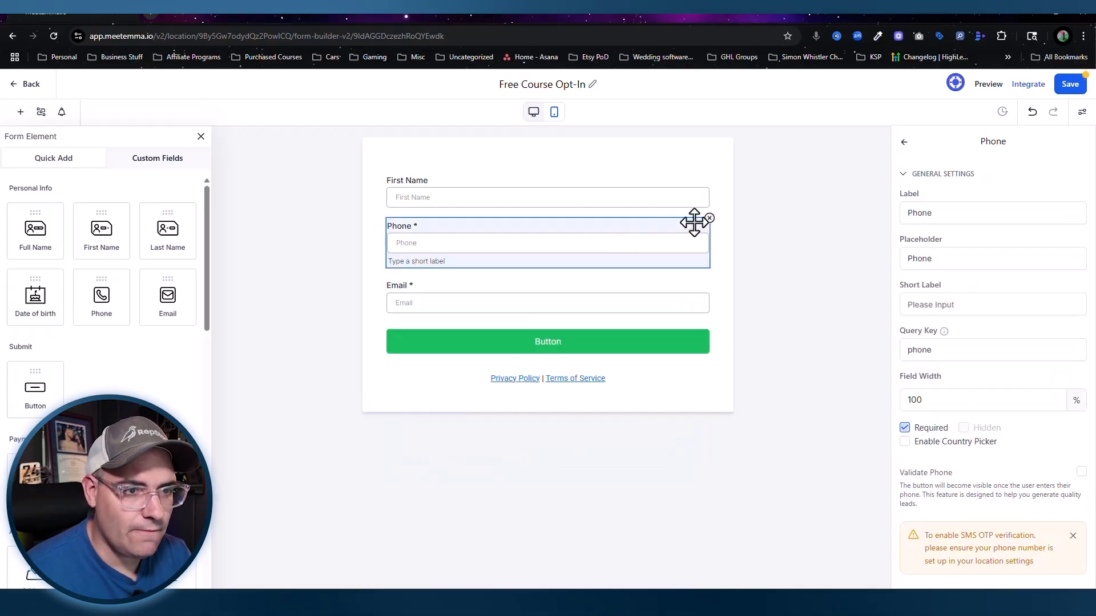
pyautogui.click(708, 219)
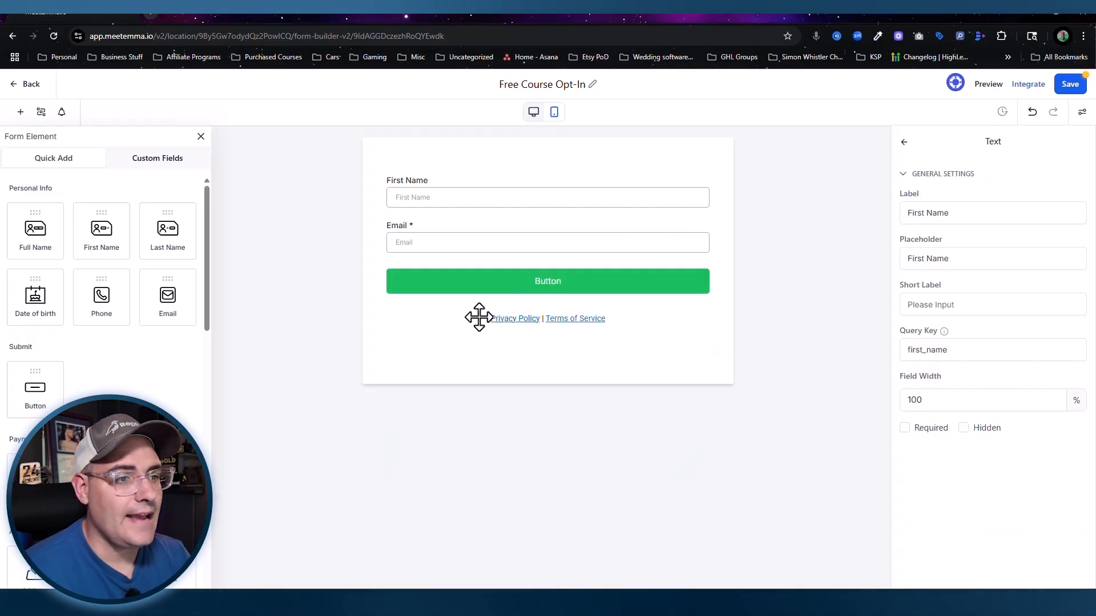
pyautogui.click(504, 323)
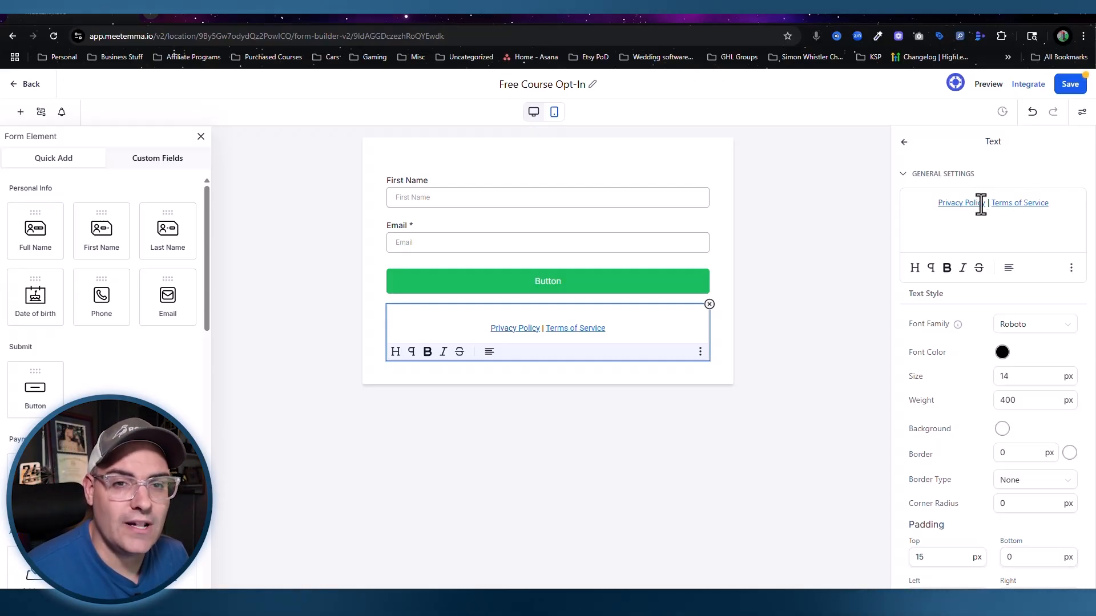
pyautogui.moveTo(981, 204)
pyautogui.mouseDown()
pyautogui.moveTo(942, 208)
pyautogui.moveTo(988, 208)
pyautogui.mouseUp()
pyautogui.click(937, 208)
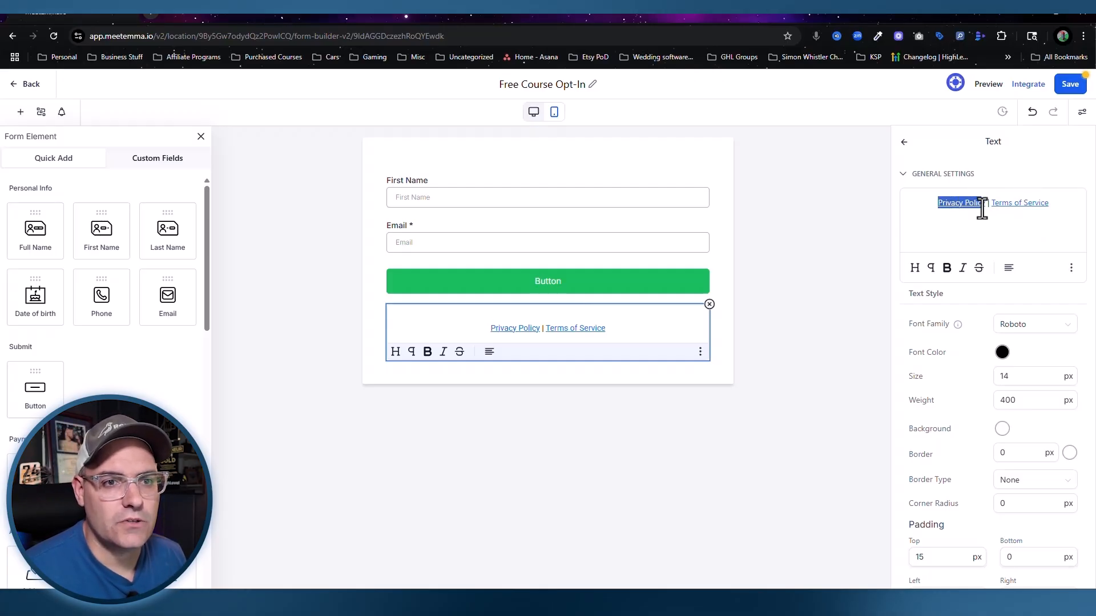
pyautogui.click(1072, 269)
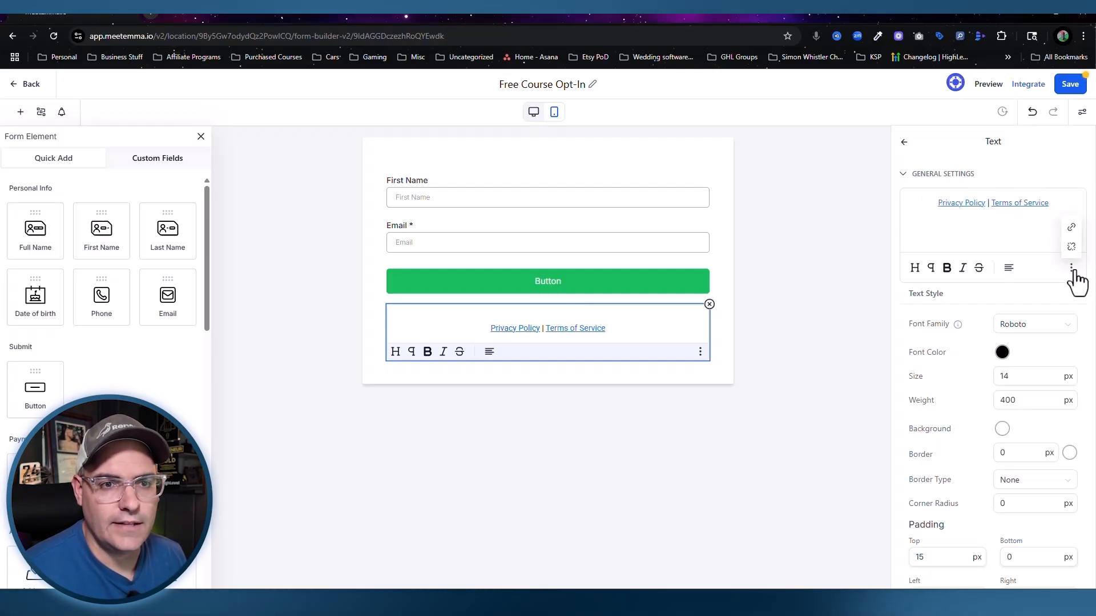
pyautogui.click(1071, 227)
pyautogui.moveTo(533, 333); pyautogui.dragTo(467, 333)
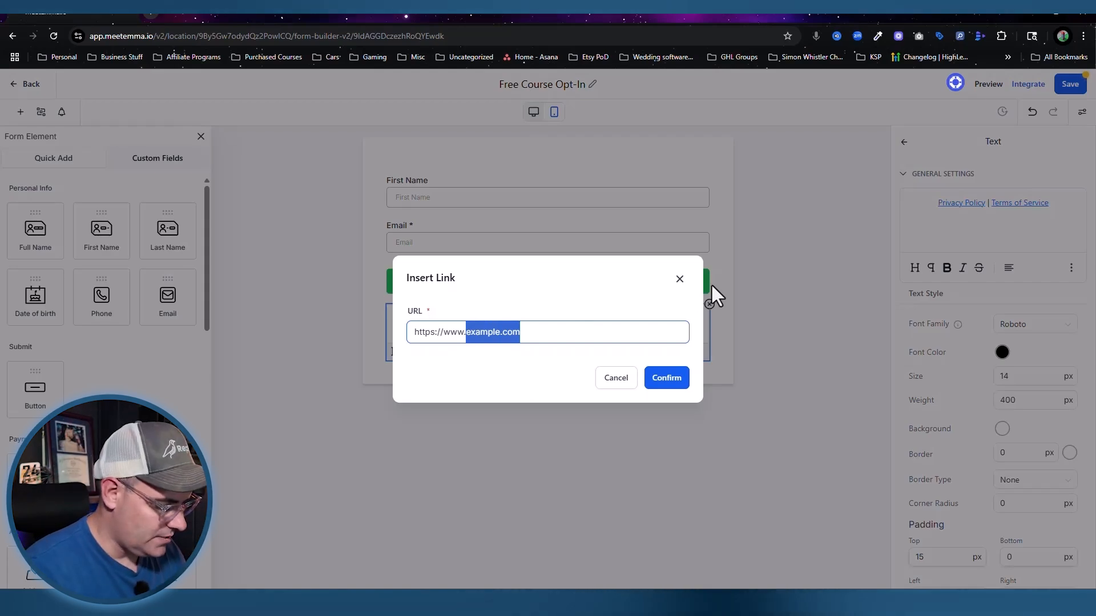
pyautogui.press('BackSpace')
pyautogui.press('BackSpace')
pyautogui.press('BackSpace')
pyautogui.press('BackSpace')
pyautogui.press('BackSpace')
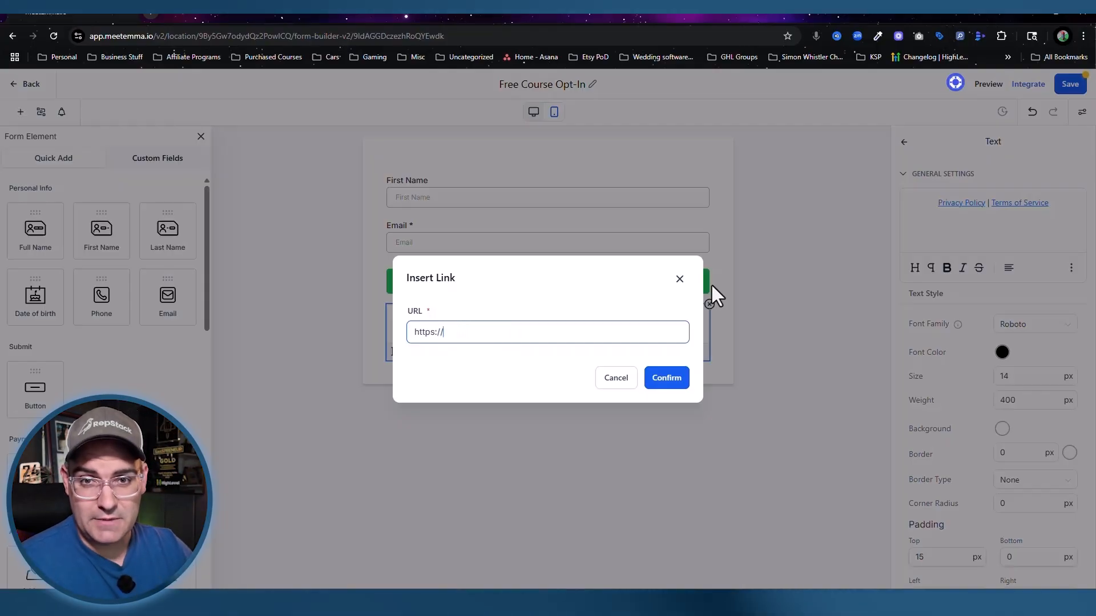
pyautogui.write('ea')
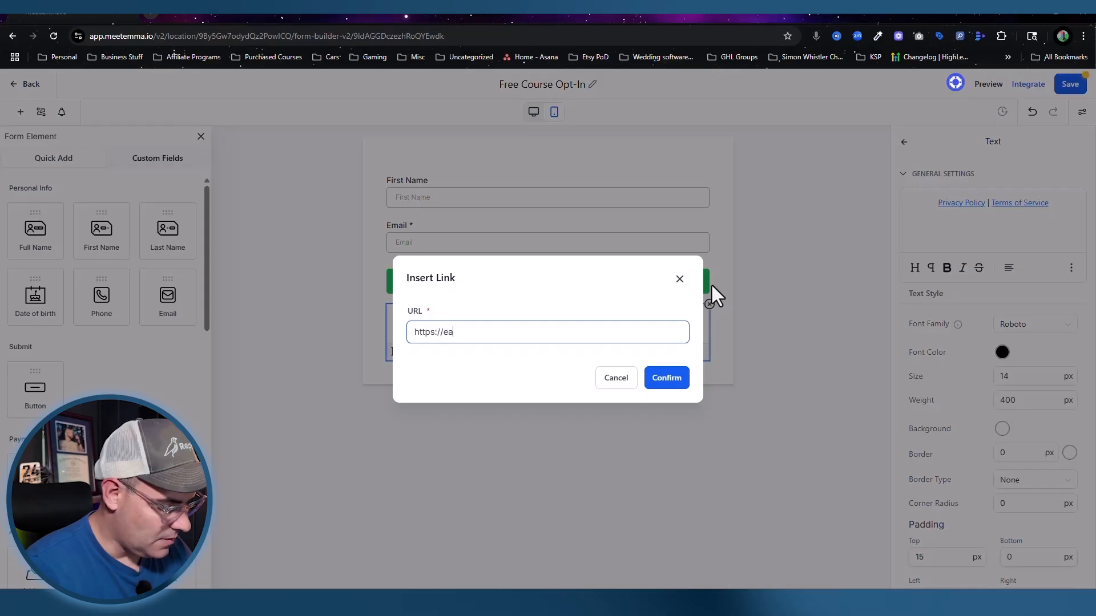
pyautogui.write('rshot.onfo/privacy')
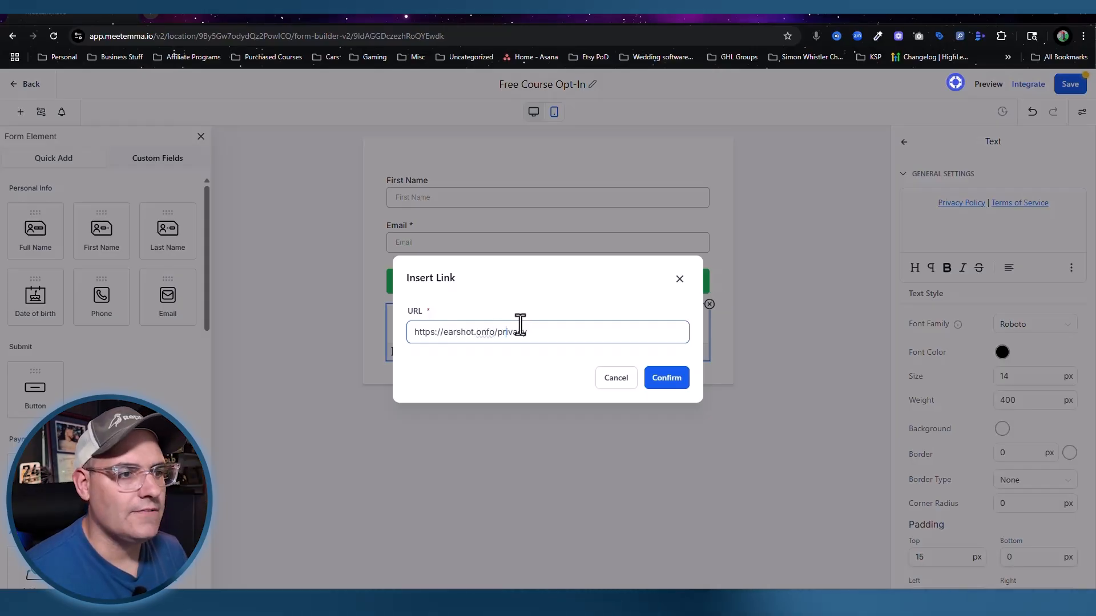
pyautogui.click(483, 332)
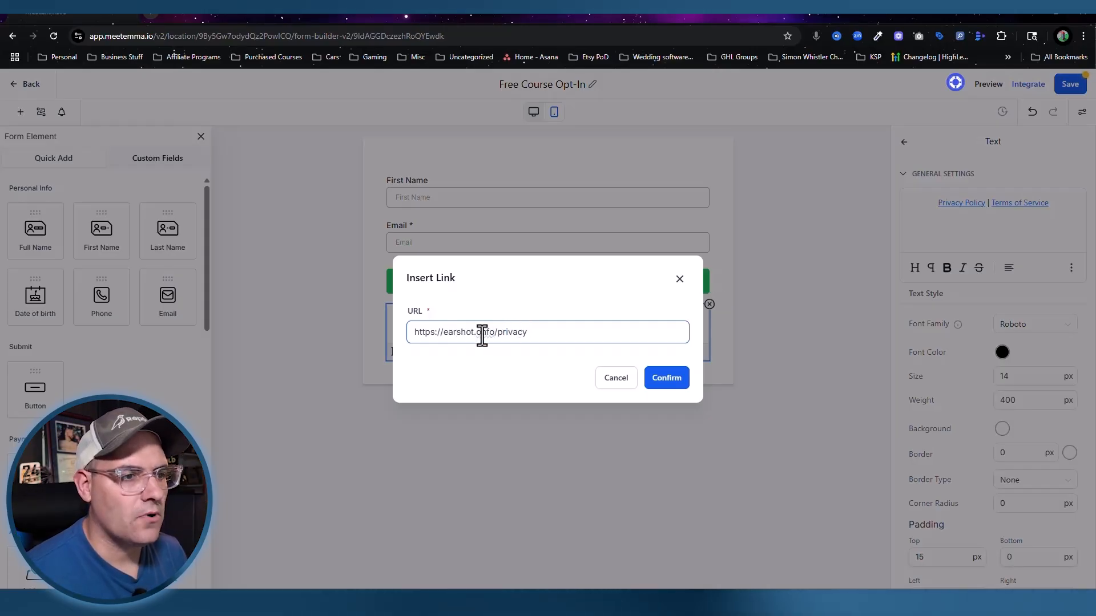
pyautogui.press('BackSpace')
pyautogui.write('i')
pyautogui.hotkey('ctrl', 'a')
pyautogui.hotkey('ctrl', 'c')
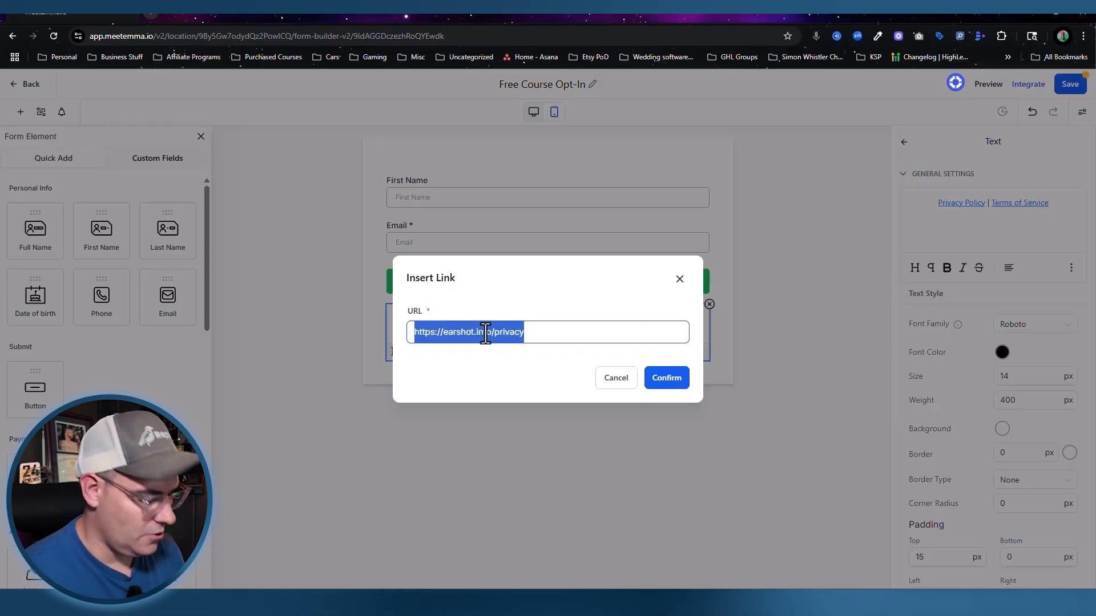
pyautogui.click(673, 382)
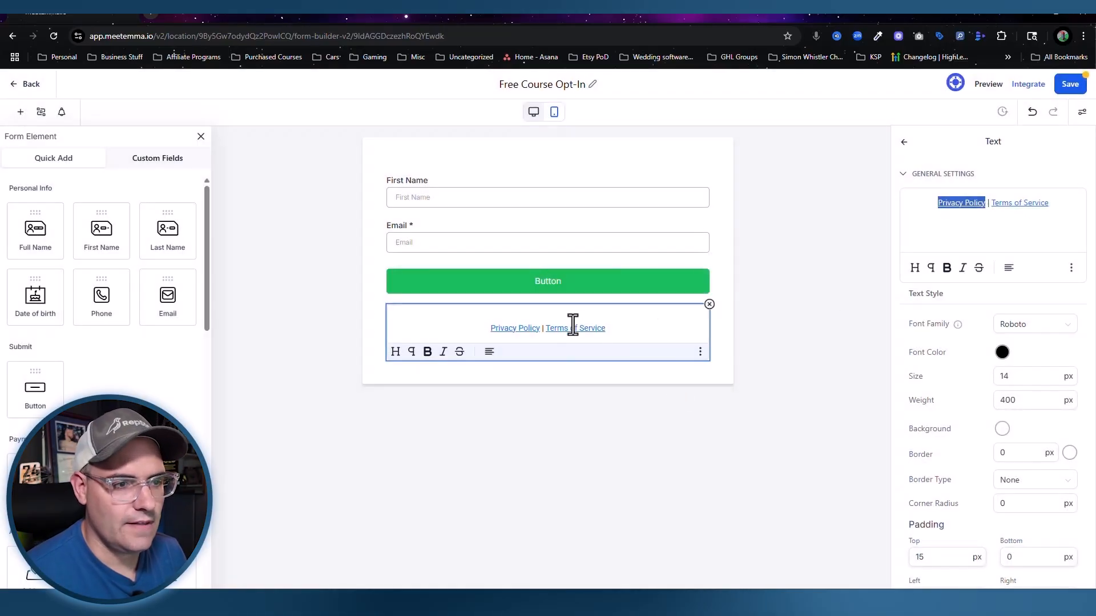
pyautogui.moveTo(1050, 204); pyautogui.dragTo(994, 208)
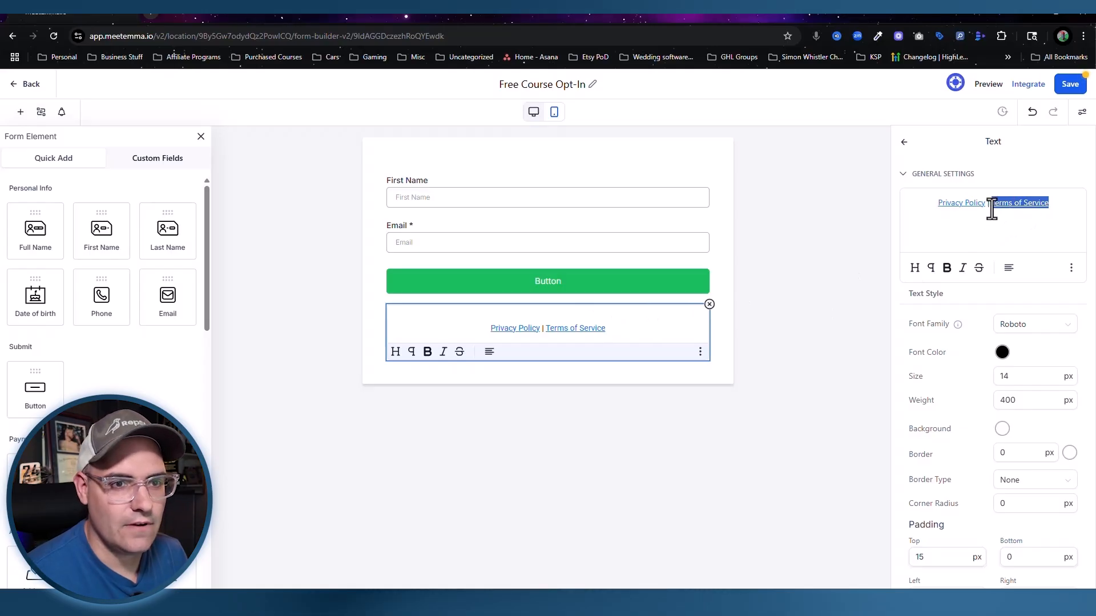
pyautogui.click(1072, 270)
pyautogui.click(1071, 228)
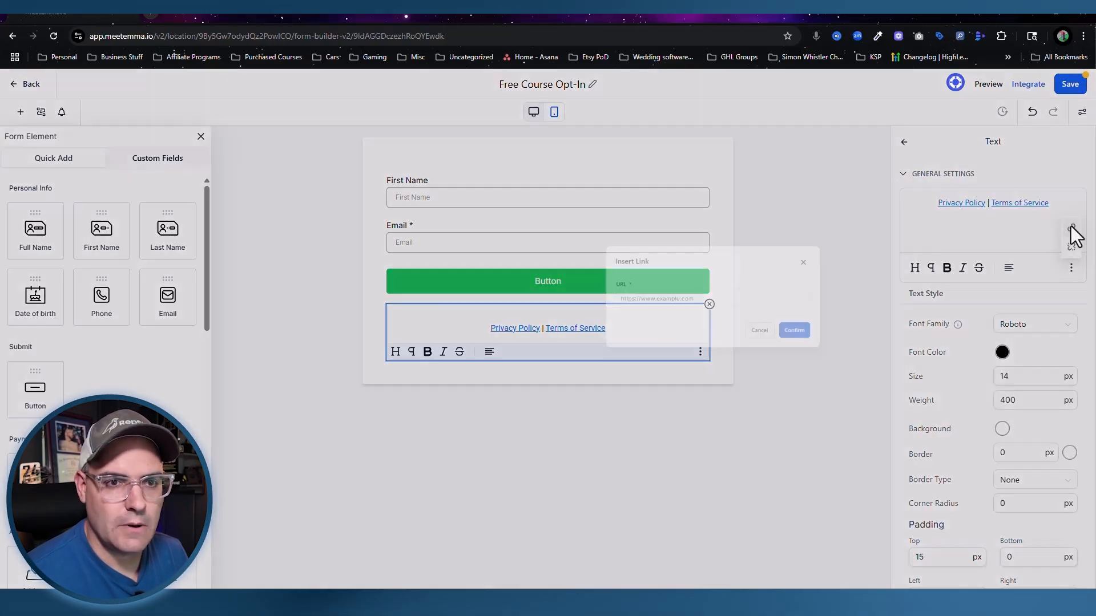
pyautogui.click(609, 329)
pyautogui.hotkey('ctrl', 'v')
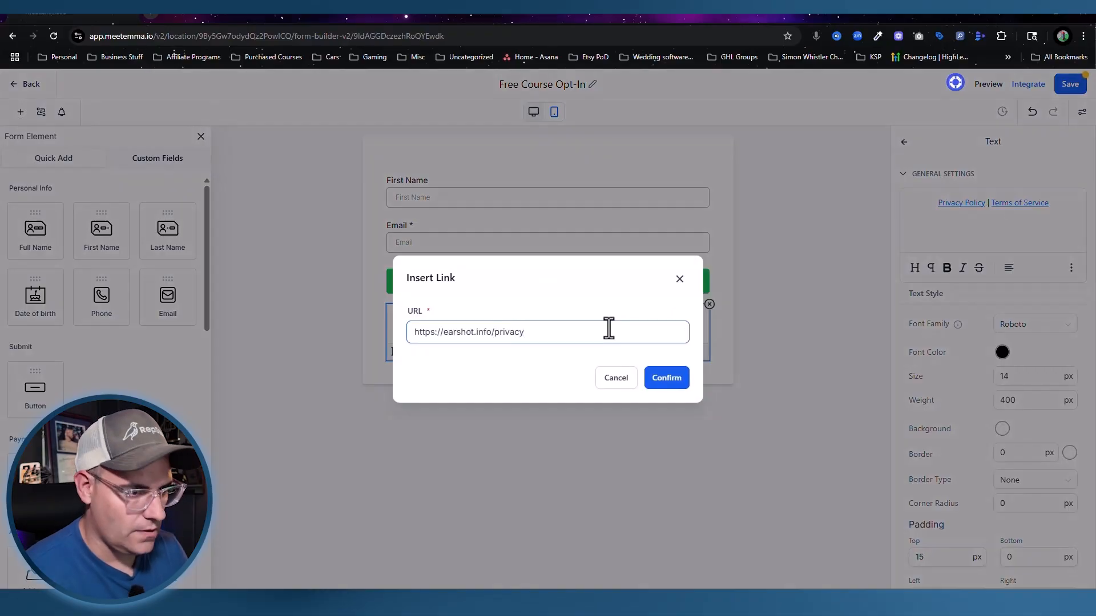
pyautogui.press('BackSpace')
pyautogui.press('BackSpace')
pyautogui.press('BackSpace')
pyautogui.press('BackSpace')
pyautogui.press('BackSpace')
pyautogui.press('BackSpace')
pyautogui.press('BackSpace')
pyautogui.write('terms')
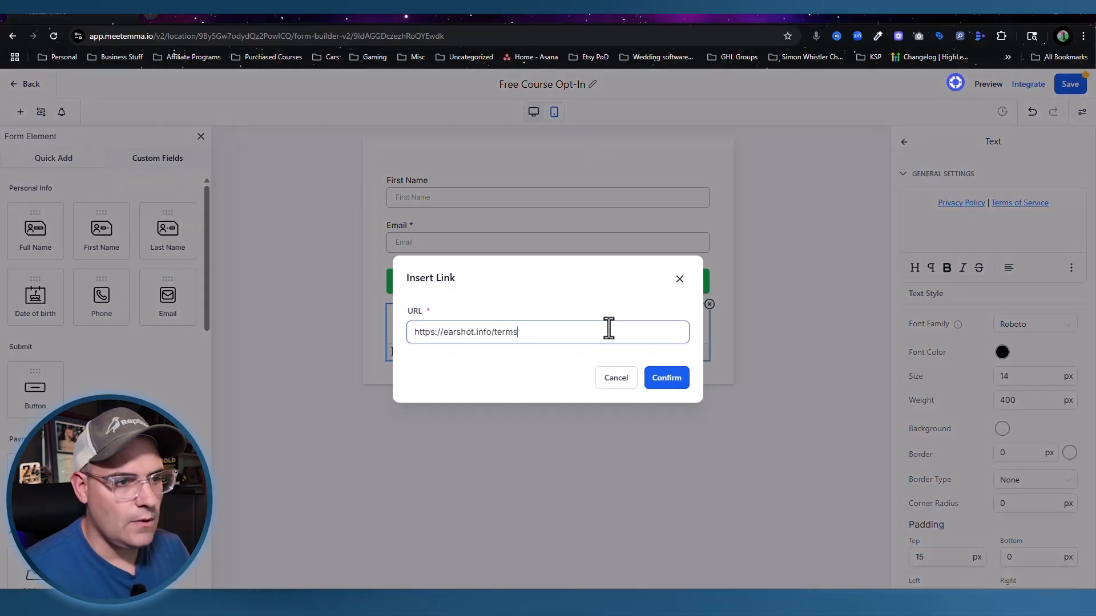
pyautogui.click(668, 379)
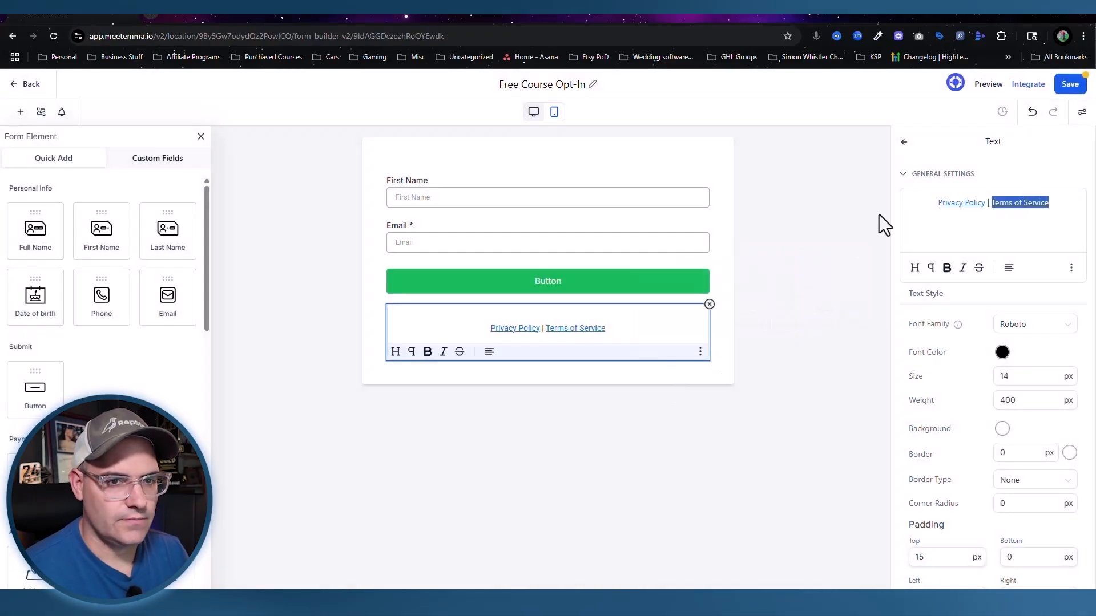
pyautogui.click(1071, 85)
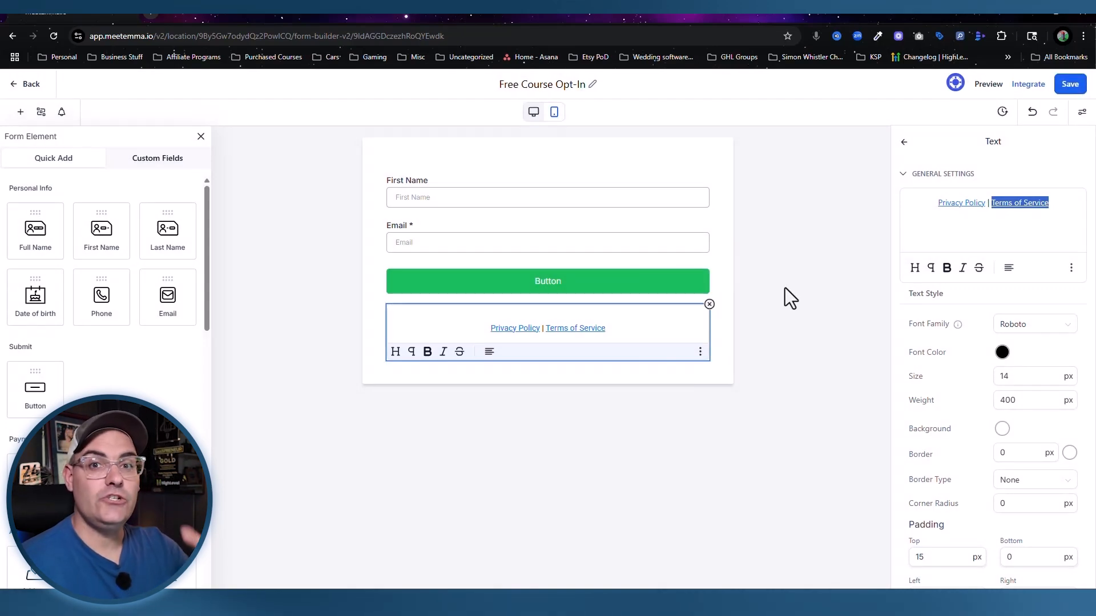
# Step: Make First Name a required field and relabel the button 'Submit'
pyautogui.click(248, 222)
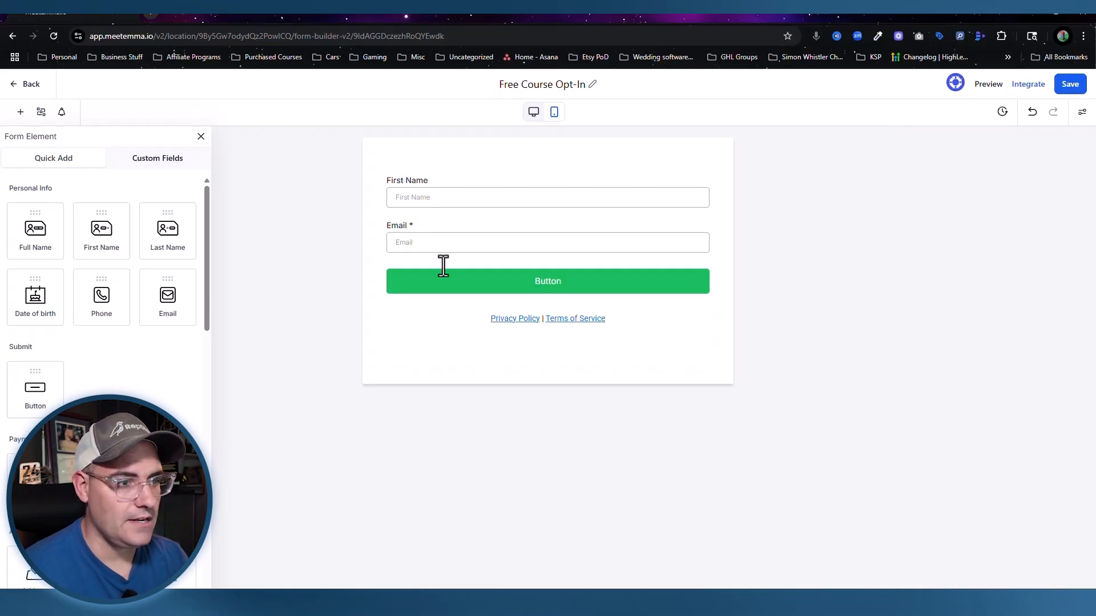
pyautogui.click(453, 194)
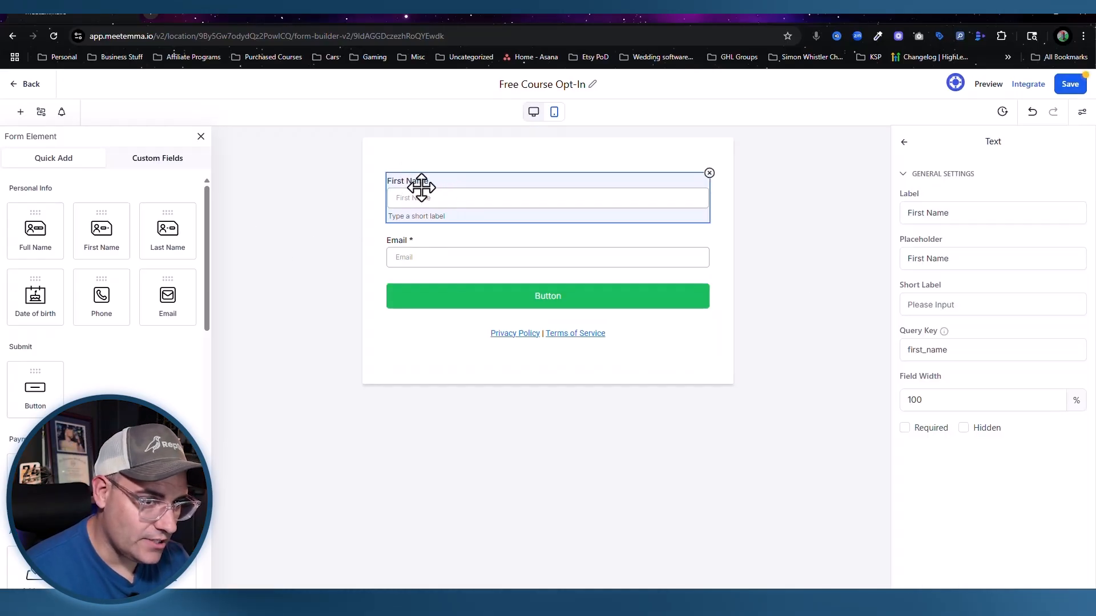
pyautogui.click(905, 429)
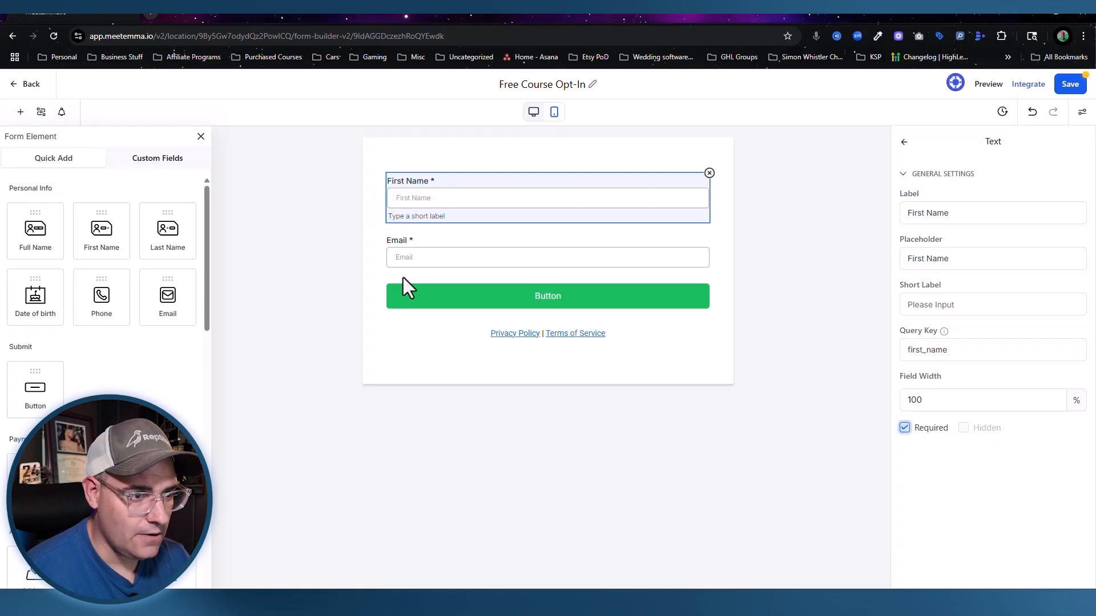
pyautogui.click(536, 301)
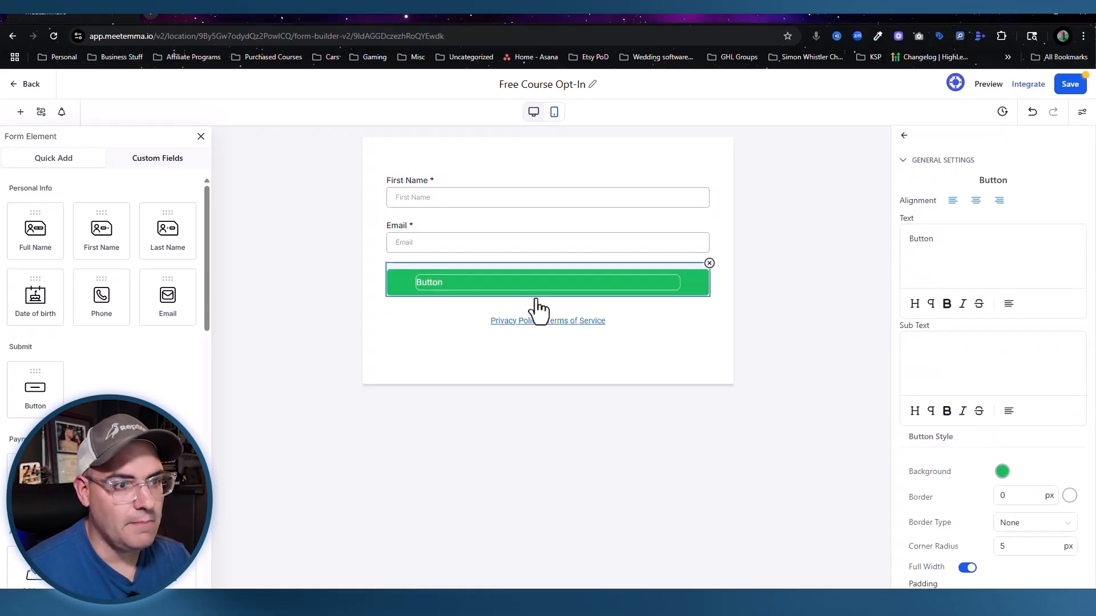
pyautogui.doubleClick(928, 239)
pyautogui.write('Submit')
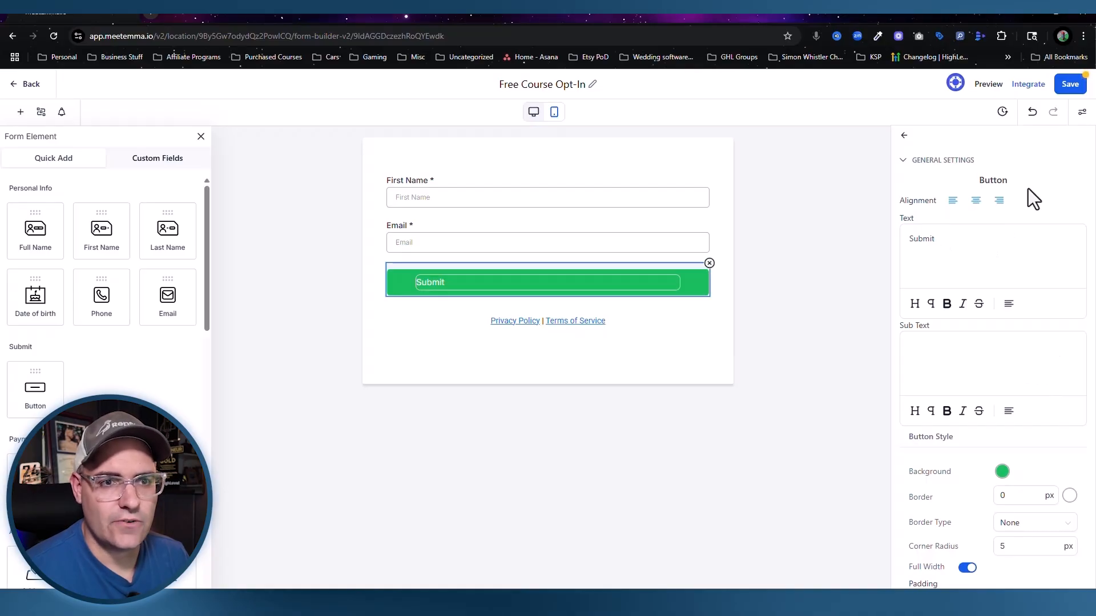
pyautogui.click(399, 355)
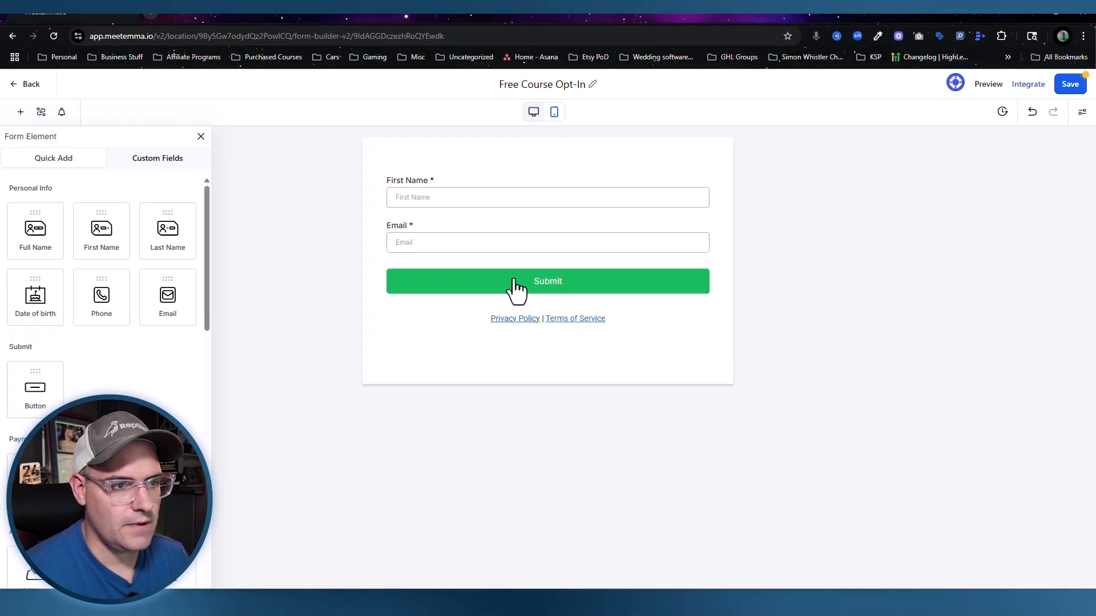
# Step: Set the Submit button's text size to 25
pyautogui.click(546, 288)
pyautogui.scroll(-6, 931, 333)
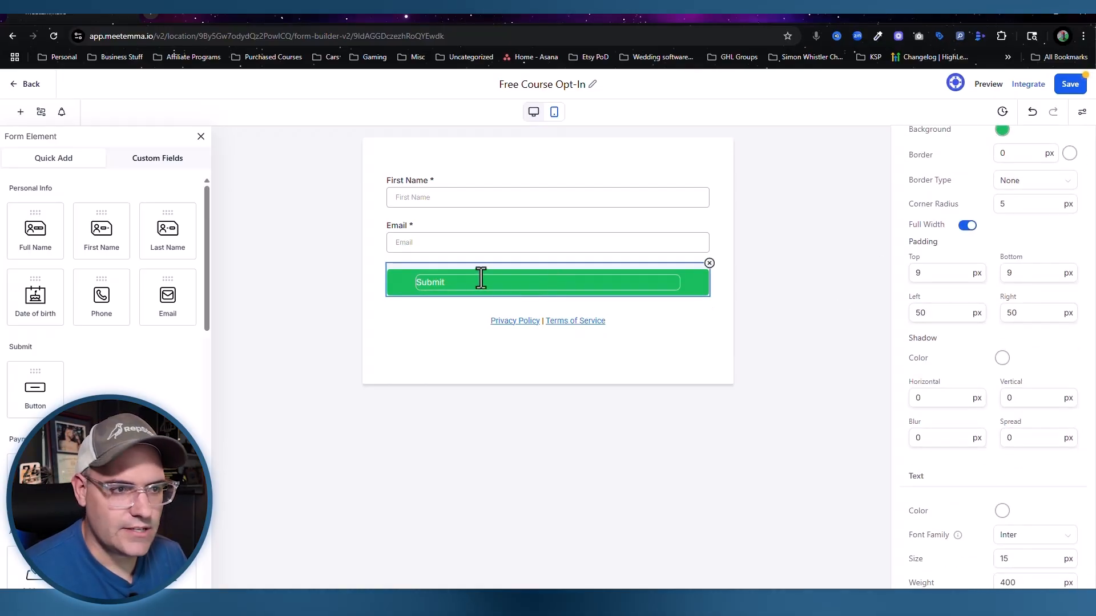
pyautogui.scroll(-3, 1044, 277)
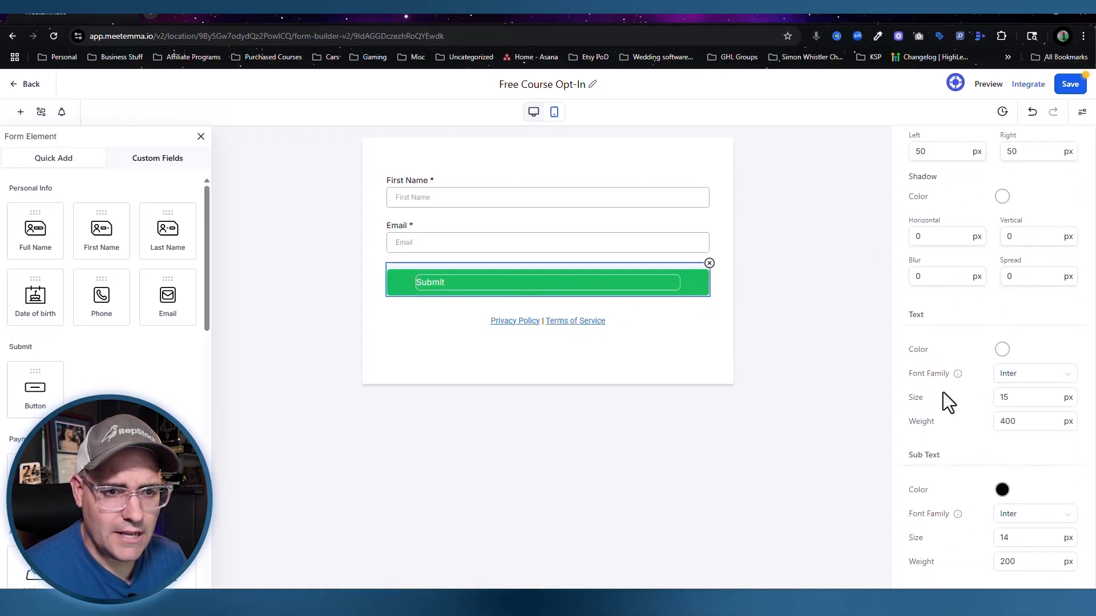
pyautogui.click(996, 397)
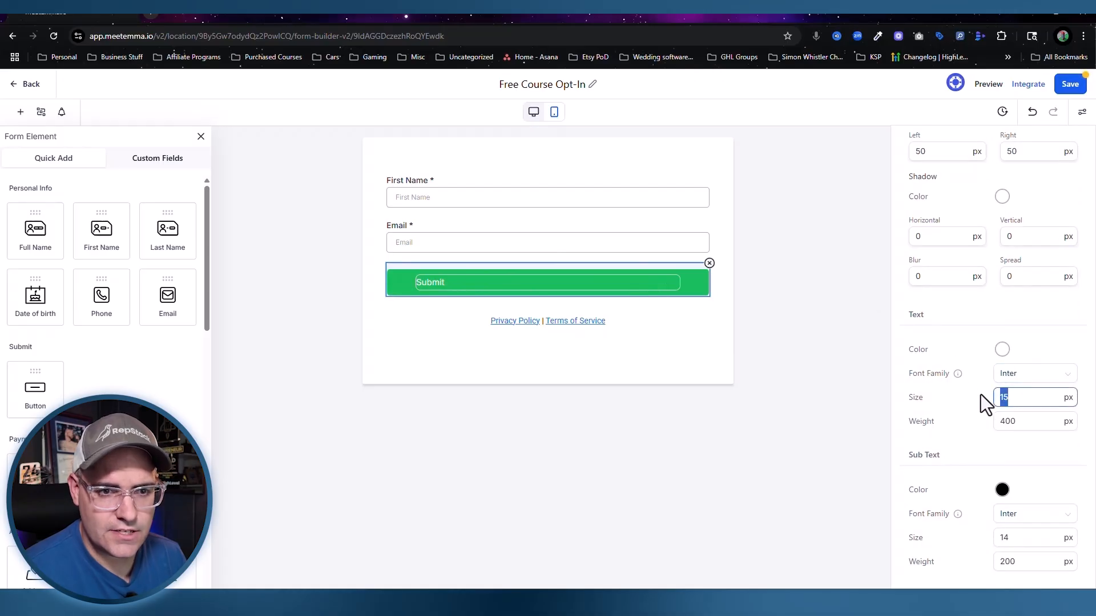
pyautogui.write('25')
pyautogui.scroll(3, 944, 392)
pyautogui.doubleClick(921, 239)
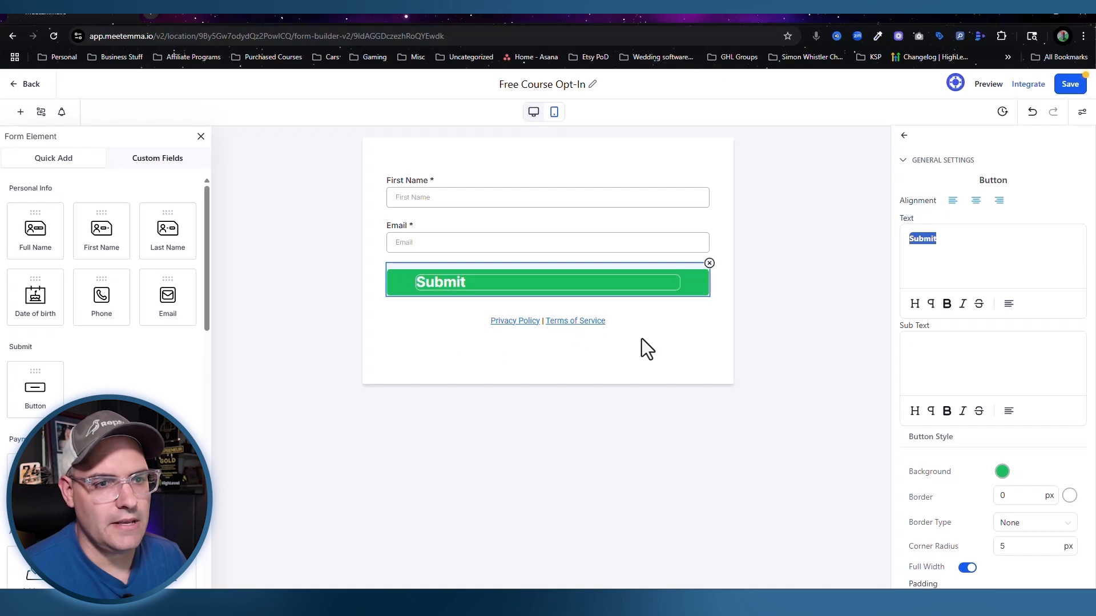
pyautogui.click(821, 297)
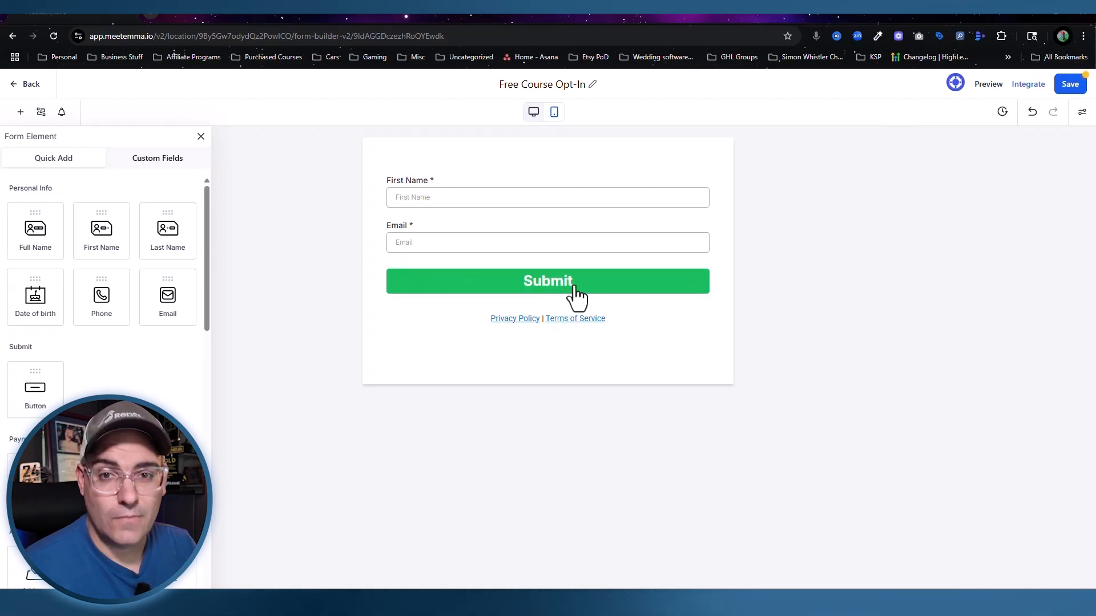
# Step: Give the button a #707070 shadow with horizontal 1, vertical 1, blur 10, then save
pyautogui.click(577, 291)
pyautogui.scroll(-10, 947, 367)
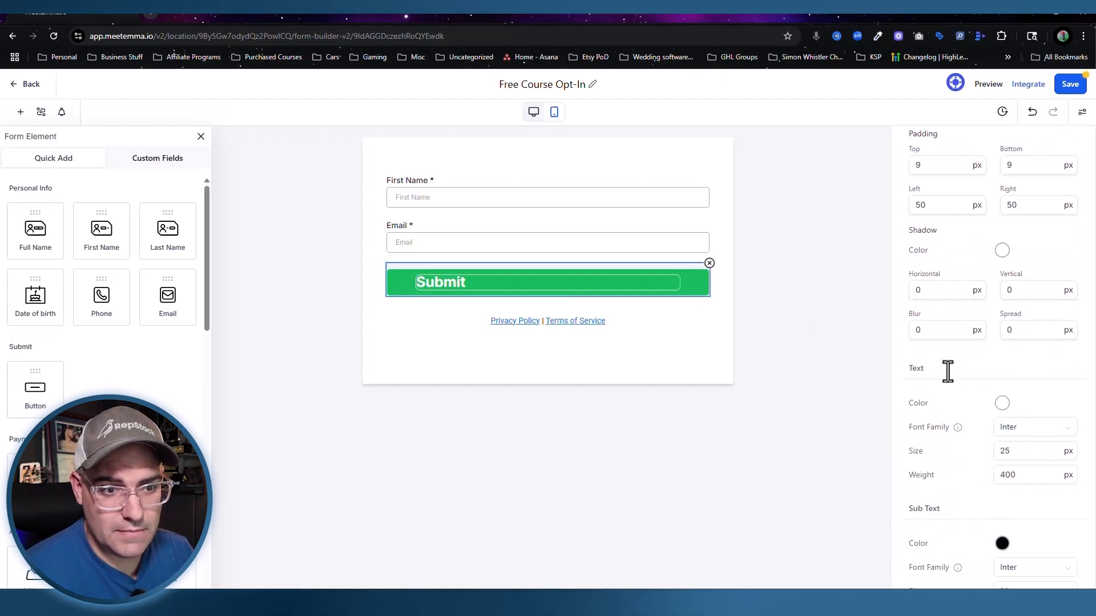
pyautogui.click(1002, 244)
pyautogui.moveTo(1035, 401); pyautogui.dragTo(1003, 400)
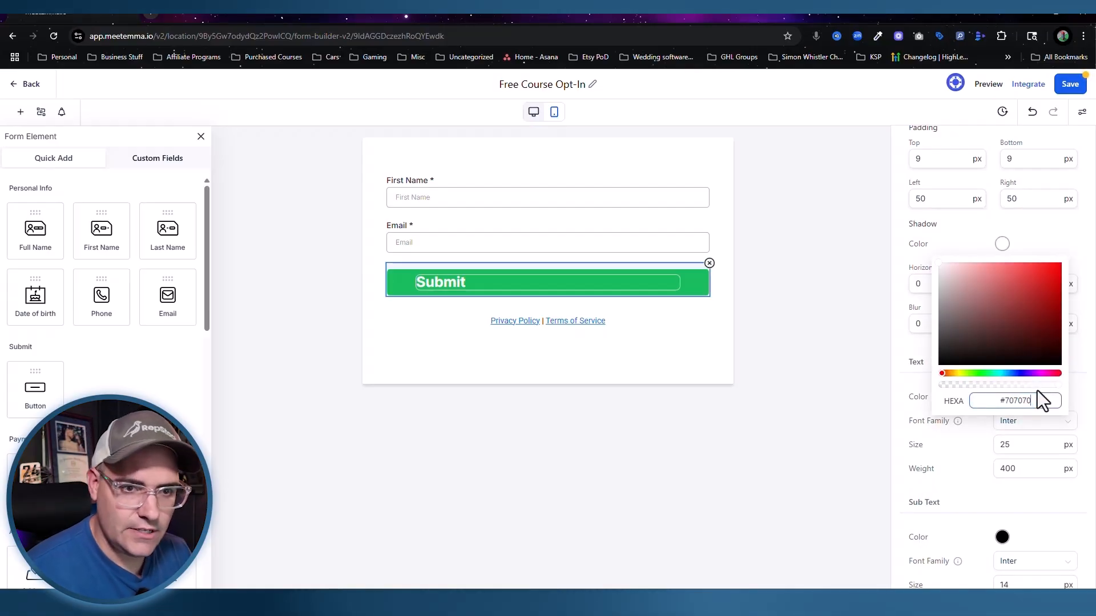
pyautogui.click(1040, 221)
pyautogui.moveTo(944, 284); pyautogui.dragTo(913, 276)
pyautogui.write('1')
pyautogui.moveTo(1025, 283); pyautogui.dragTo(996, 282)
pyautogui.write('1')
pyautogui.moveTo(944, 323); pyautogui.dragTo(885, 323)
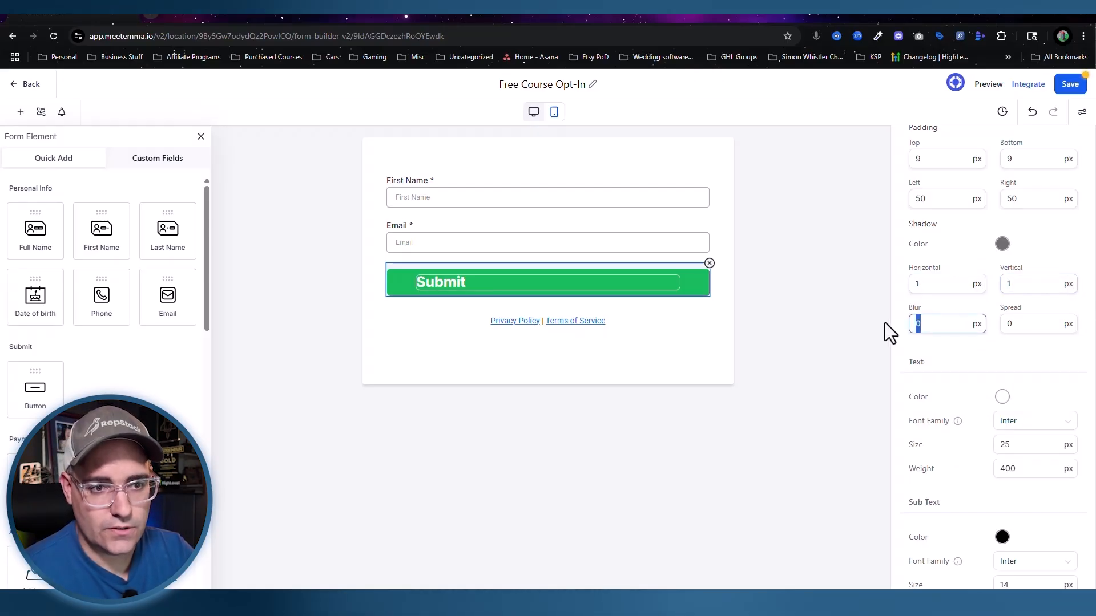
pyautogui.write('10')
pyautogui.click(577, 298)
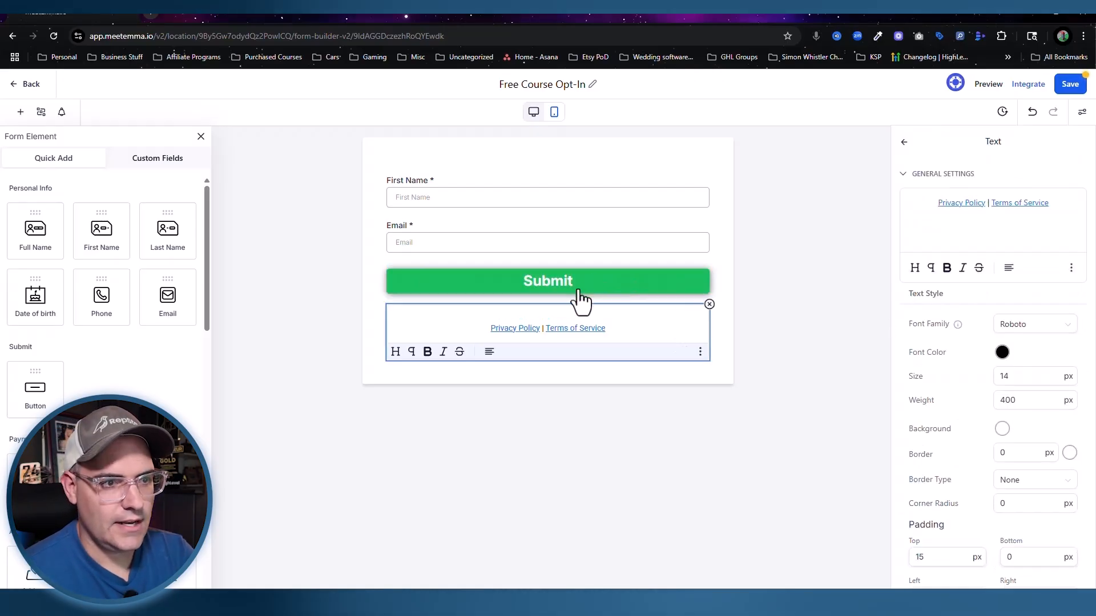
pyautogui.click(419, 157)
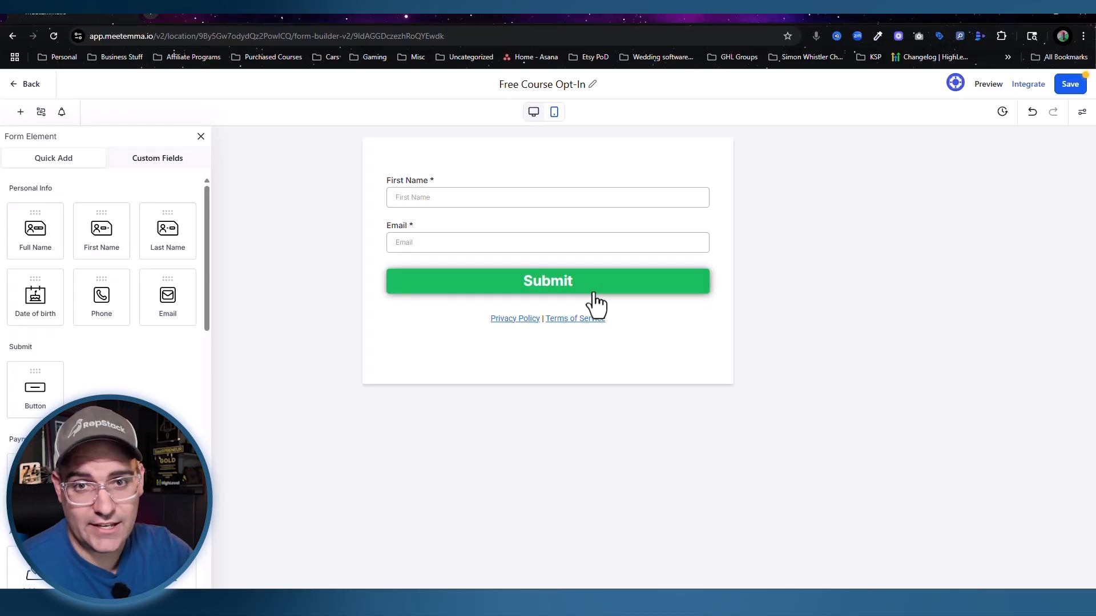
pyautogui.click(1069, 85)
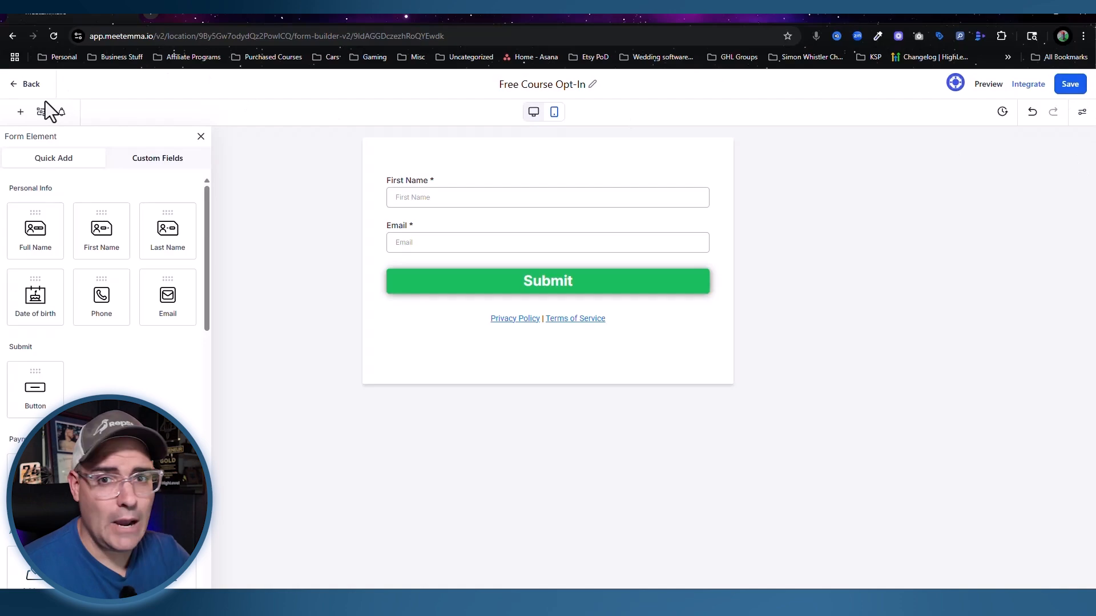
# Step: Create a blank funnel named 'Free Course Optin' from the Funnels list
pyautogui.click(23, 86)
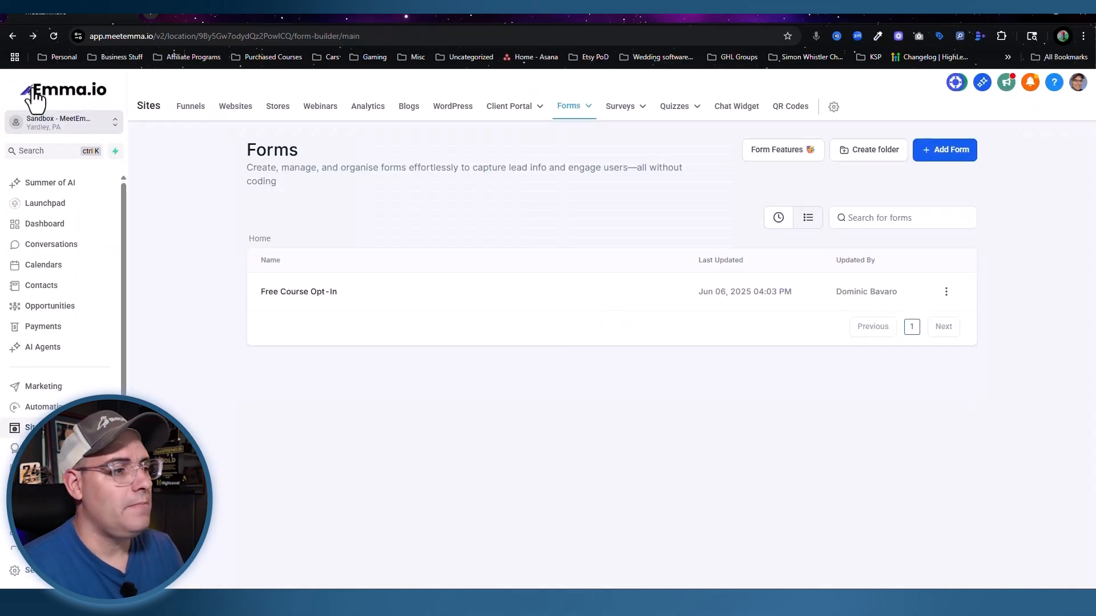
pyautogui.click(188, 110)
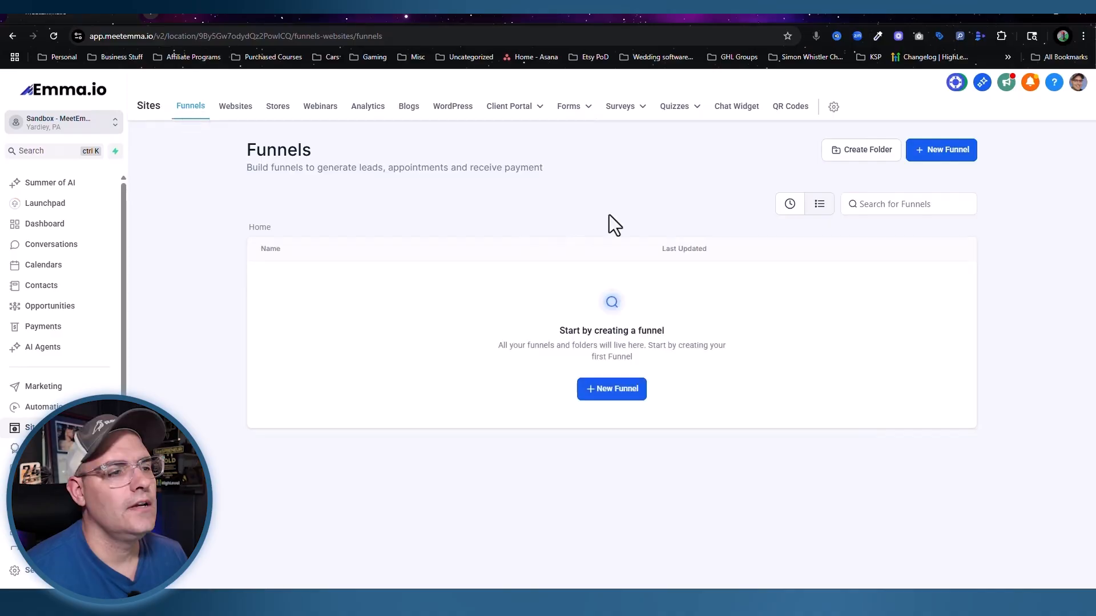
pyautogui.click(617, 391)
pyautogui.click(365, 350)
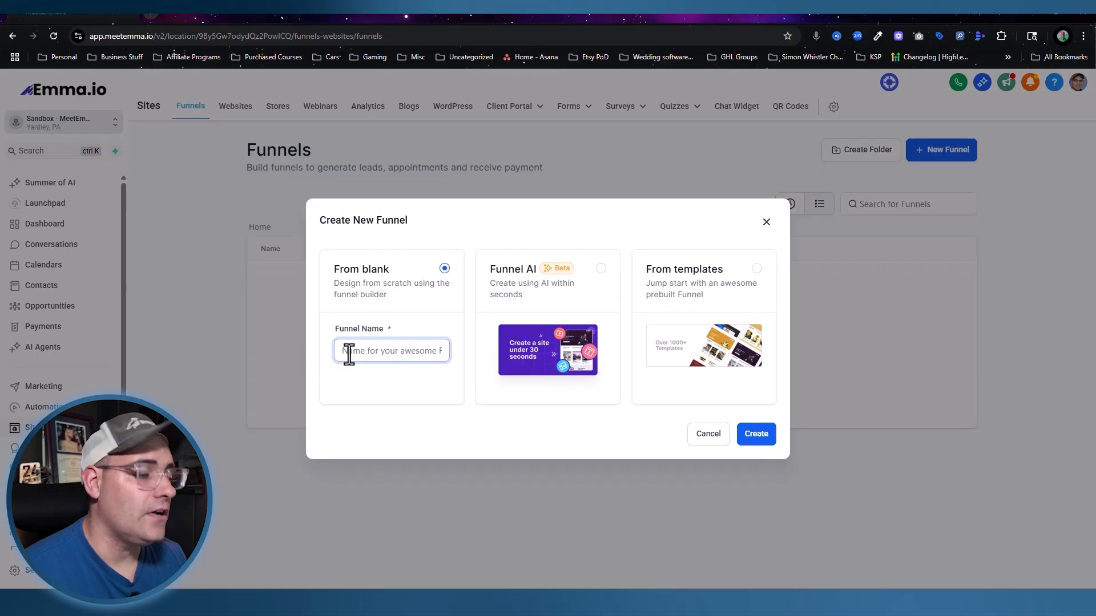
pyautogui.write('Free Course O')
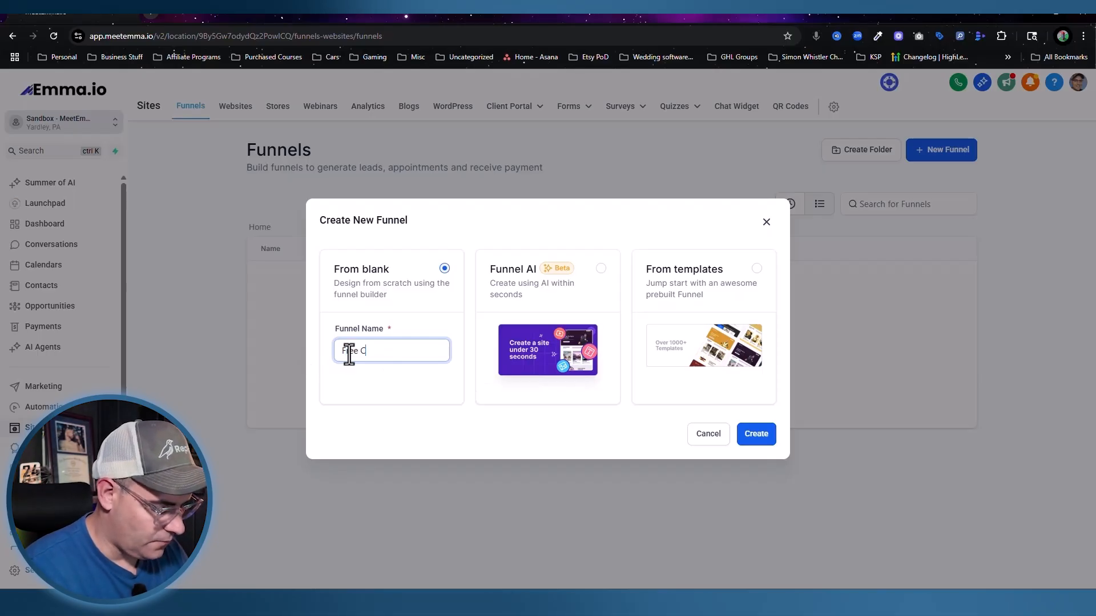
pyautogui.write('ptin')
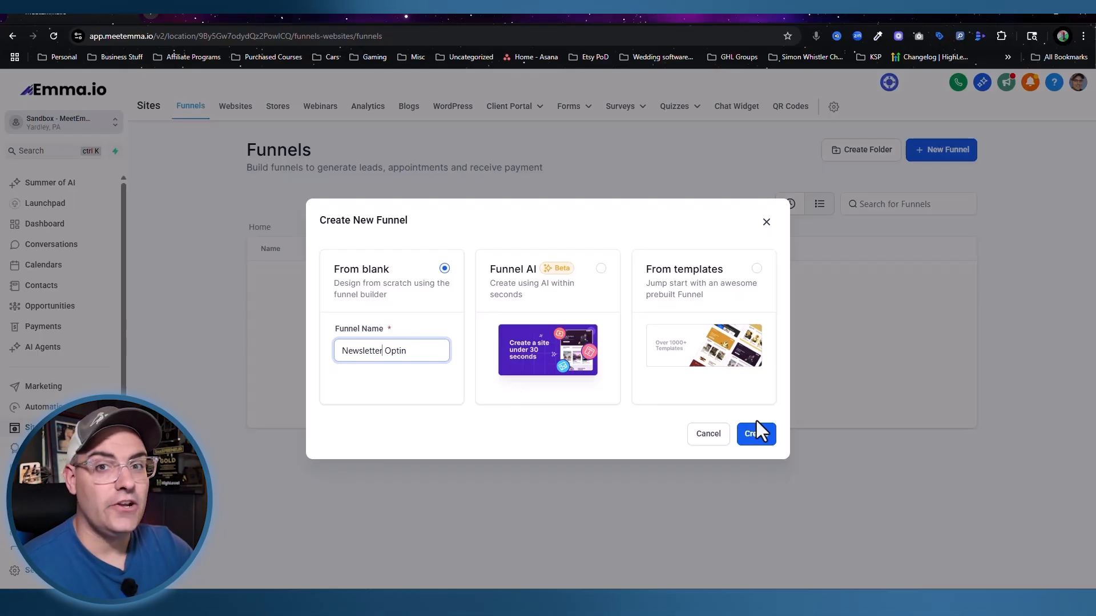
pyautogui.press('BackSpace')
pyautogui.press('BackSpace')
pyautogui.press('BackSpace')
pyautogui.press('BackSpace')
pyautogui.press('BackSpace')
pyautogui.press('BackSpace')
pyautogui.press('BackSpace')
pyautogui.press('BackSpace')
pyautogui.press('BackSpace')
pyautogui.press('BackSpace')
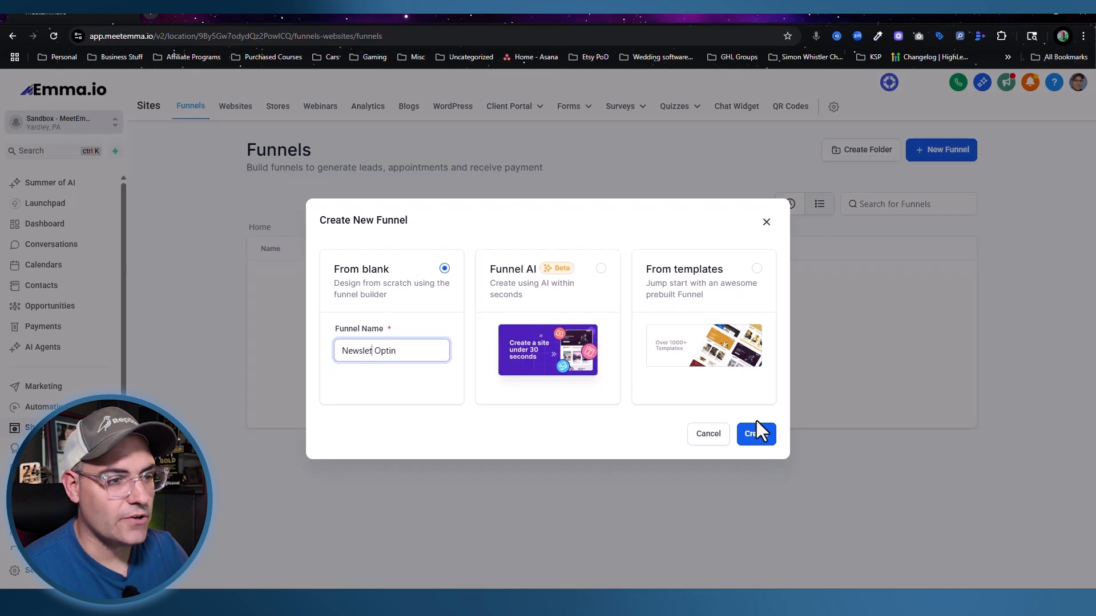
pyautogui.write('Fre')
pyautogui.write('e Course')
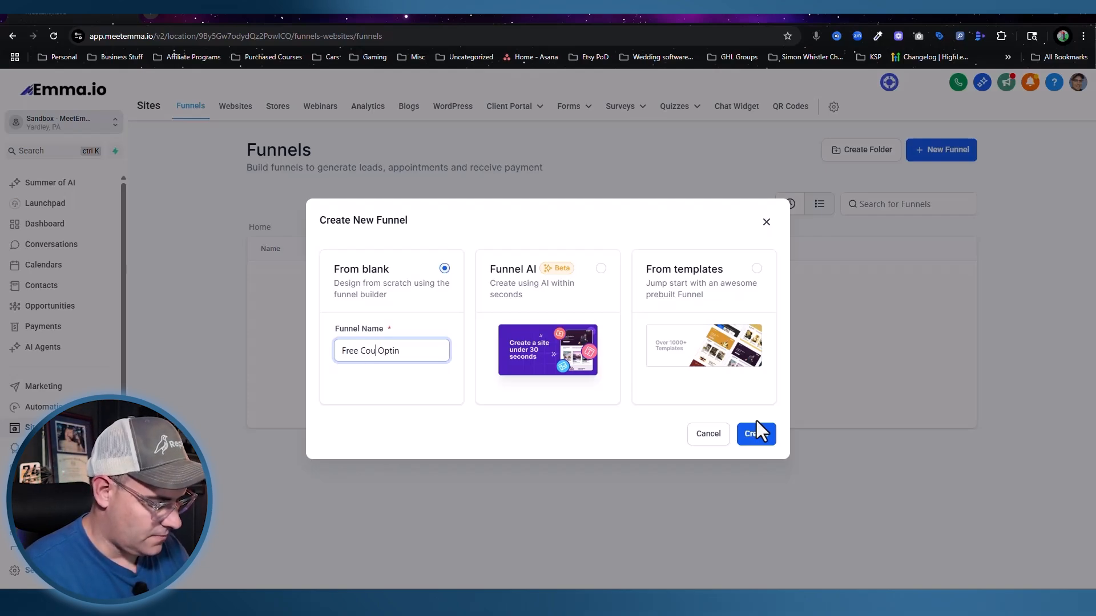
pyautogui.click(413, 431)
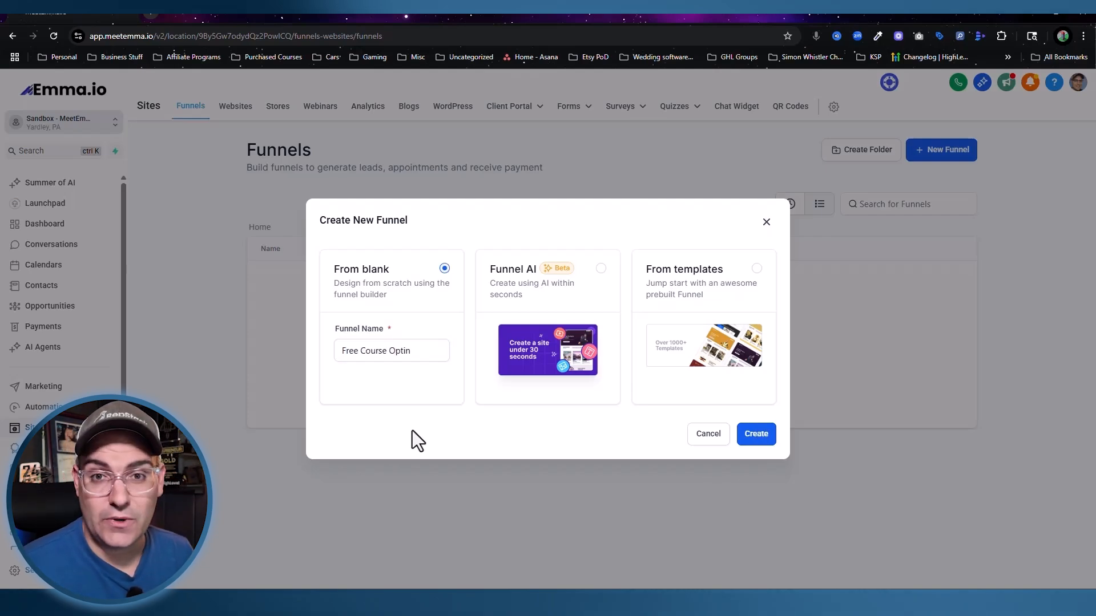
pyautogui.click(762, 436)
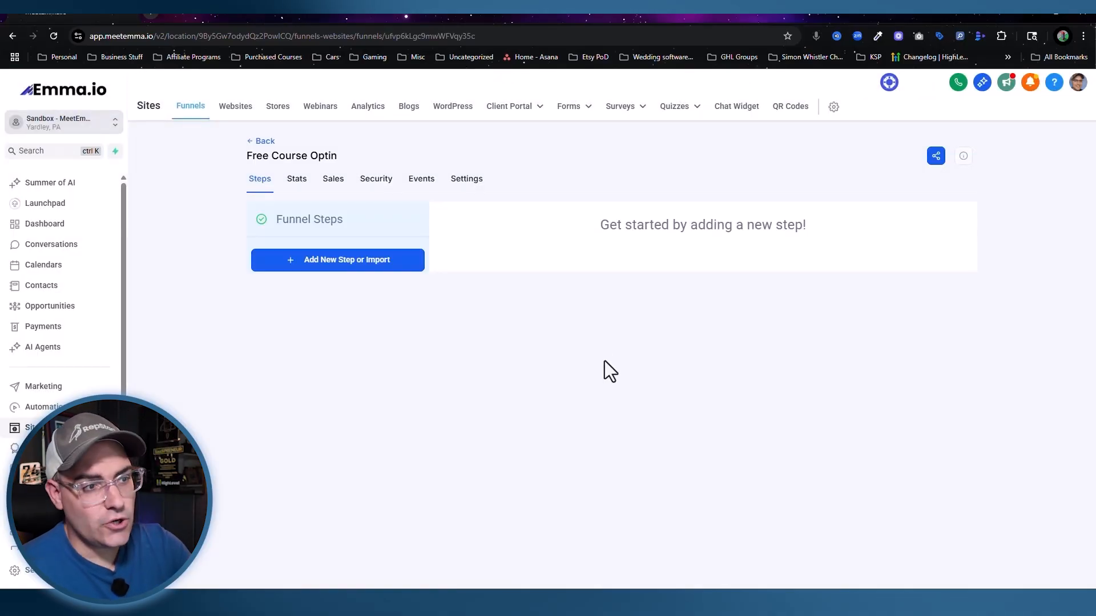
# Step: Add an 'Opt-In Page' step with URL path /free
pyautogui.click(337, 269)
pyautogui.click(507, 276)
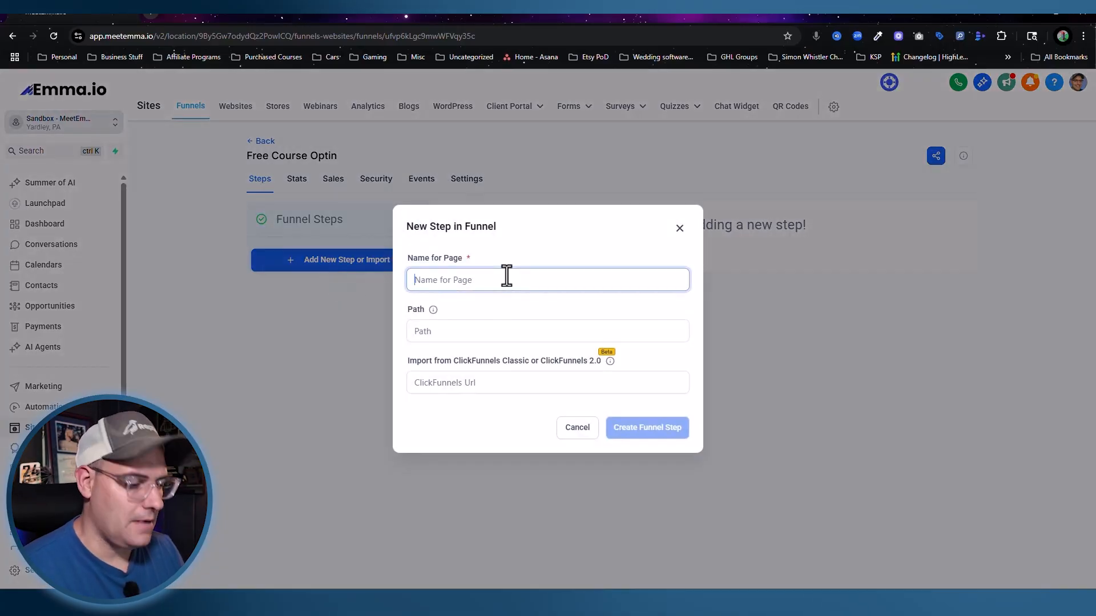
pyautogui.write('Opt-In Page')
pyautogui.click(468, 330)
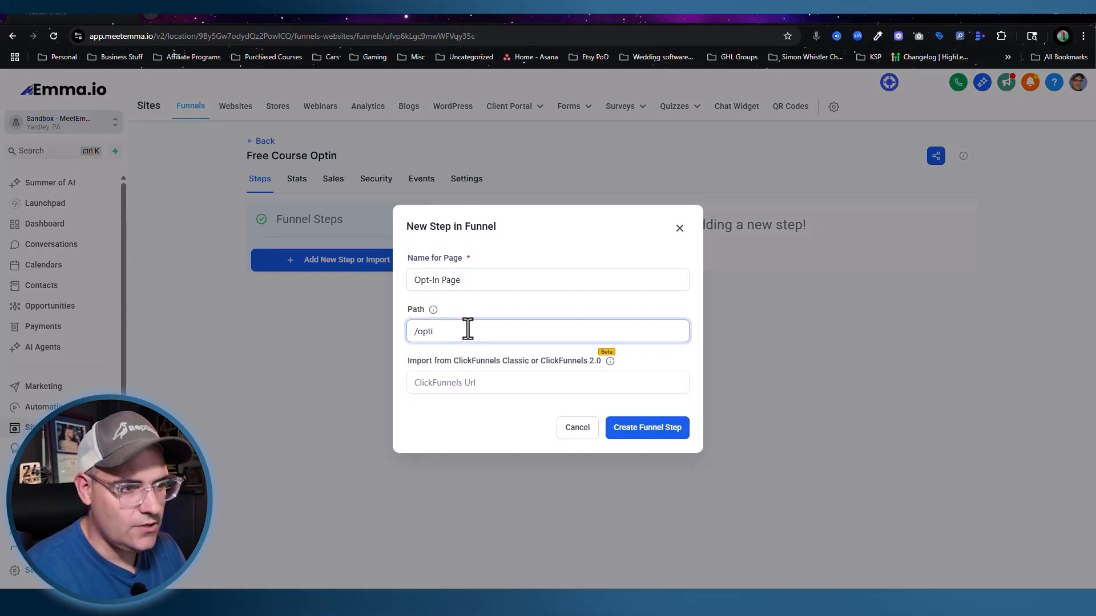
pyautogui.write('free')
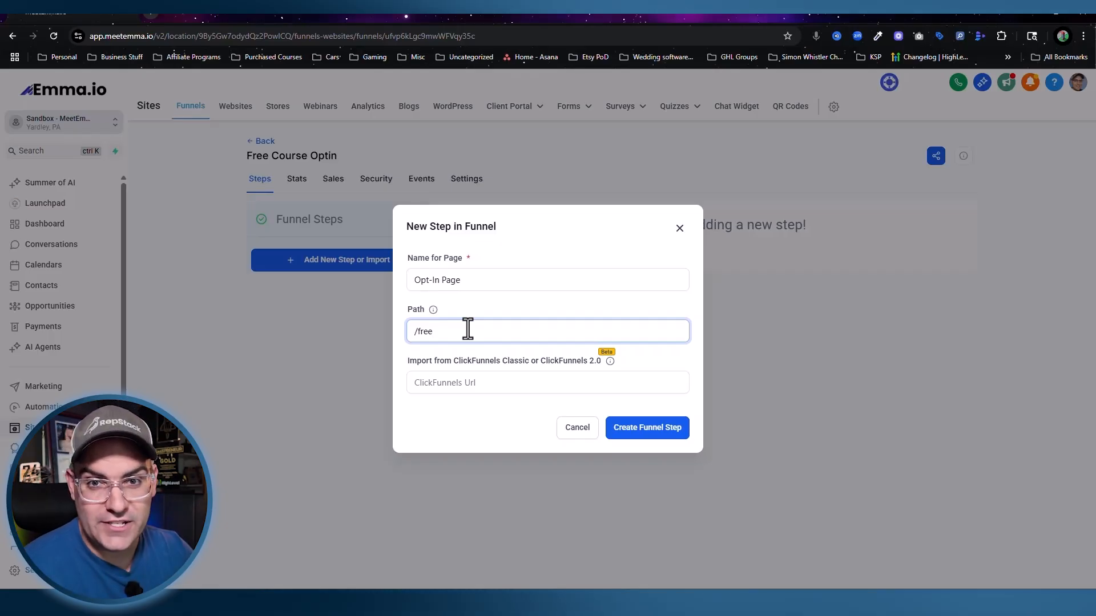
pyautogui.press('Return')
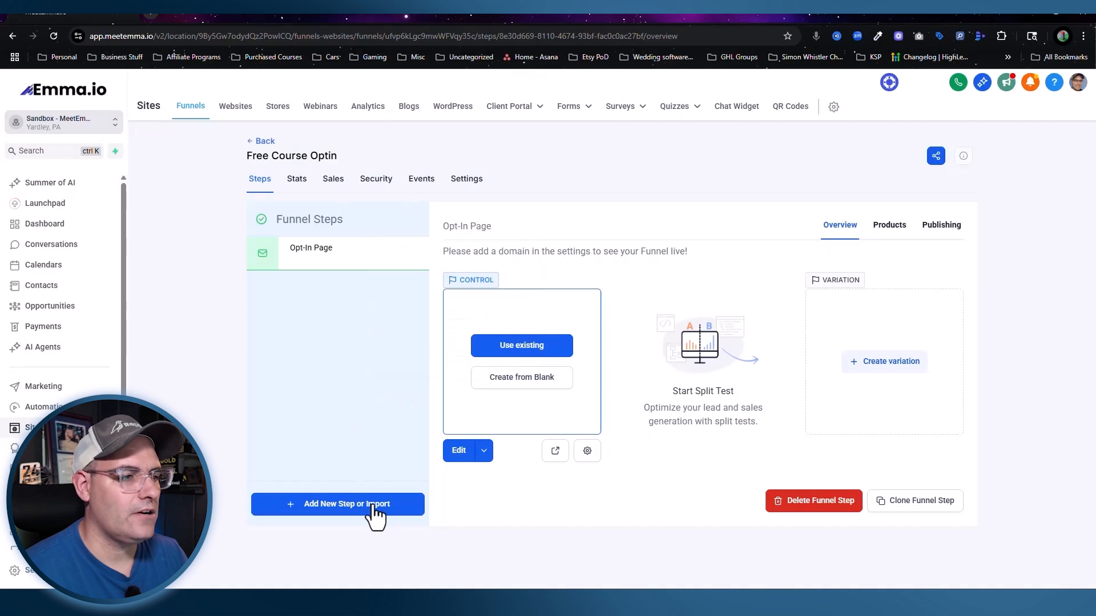
# Step: Add a 'Thank you Page' step with URL path /thank-you
pyautogui.click(369, 506)
pyautogui.write('Thnak you Page')
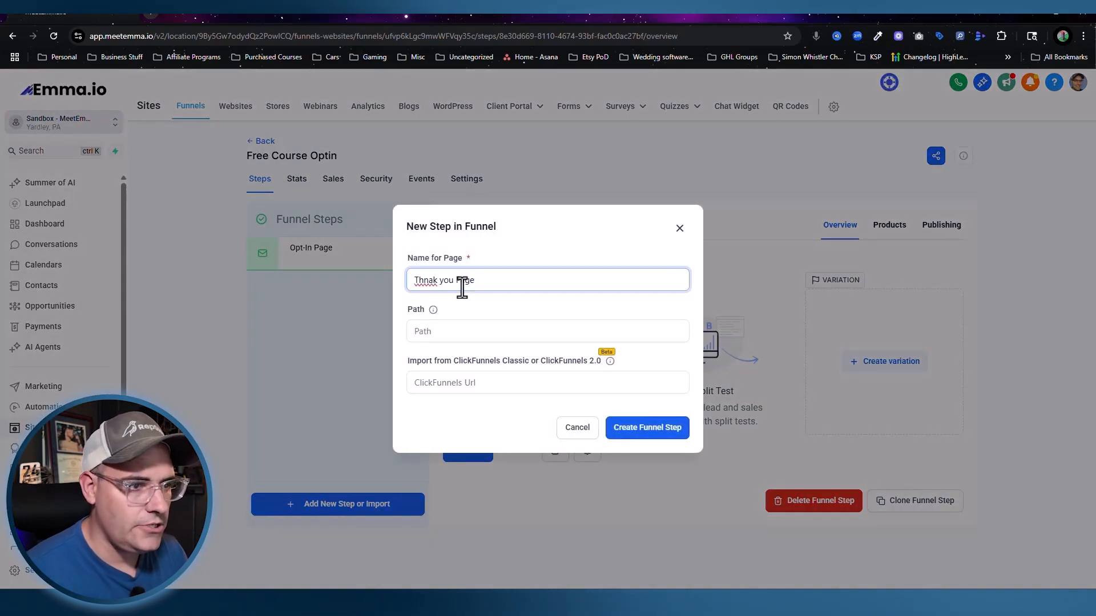
pyautogui.rightClick(422, 280)
pyautogui.click(431, 288)
pyautogui.click(421, 336)
pyautogui.write('/')
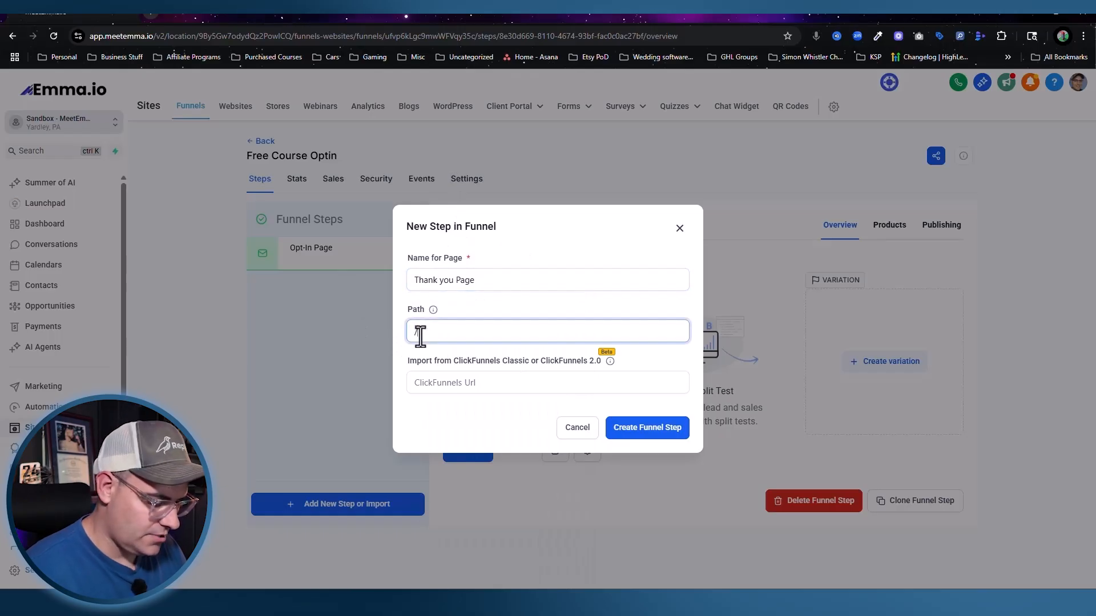
pyautogui.write('thank-you')
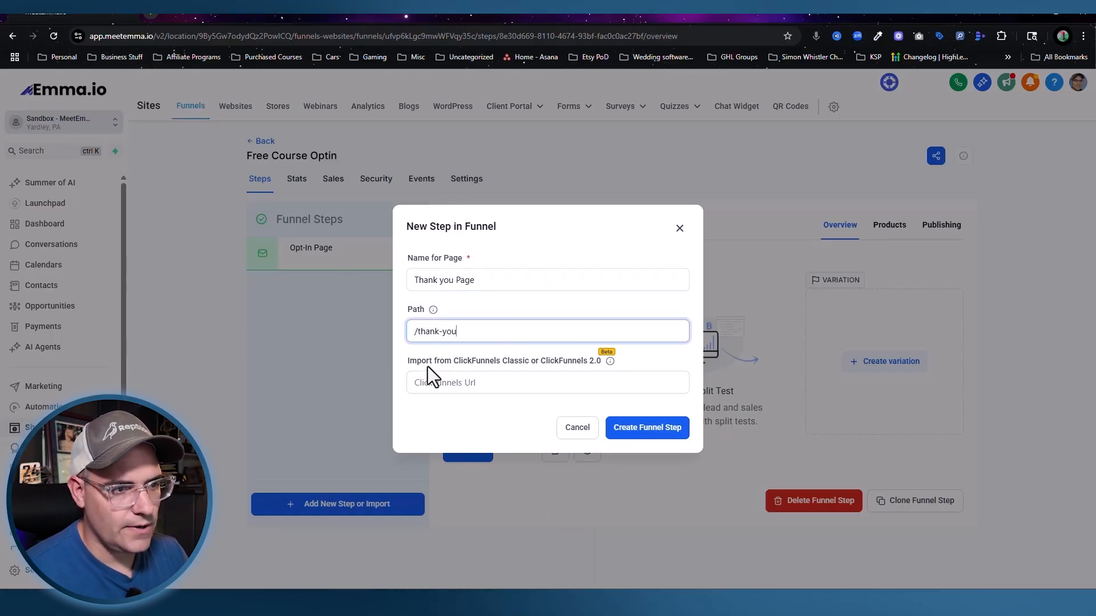
pyautogui.click(665, 439)
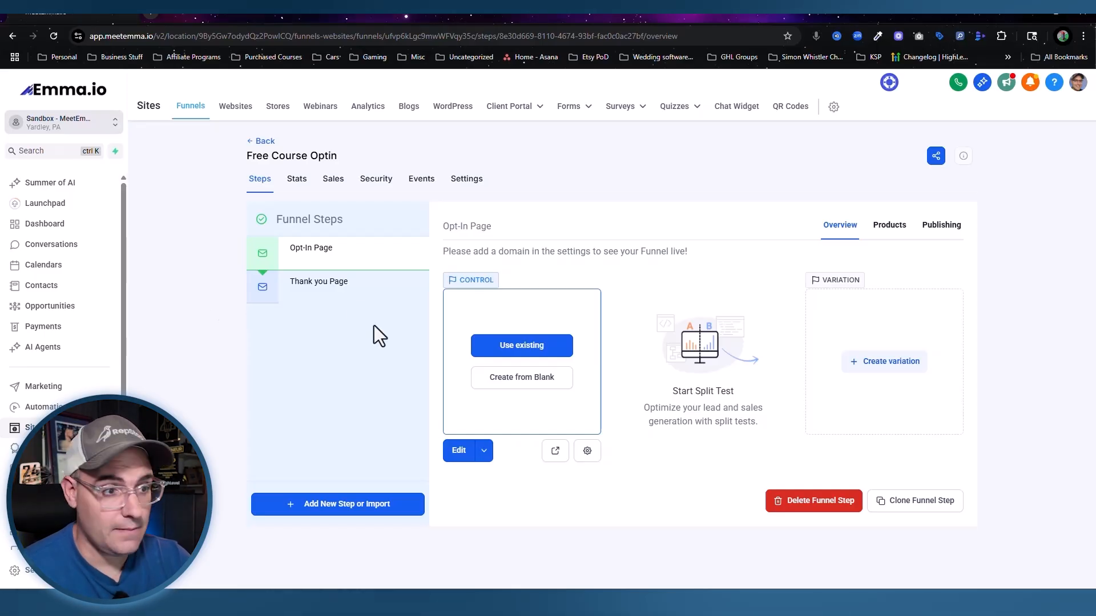
# Step: Open the Opt-In Page in the editor and drop the Footer 02 prebuilt template onto it
pyautogui.click(507, 382)
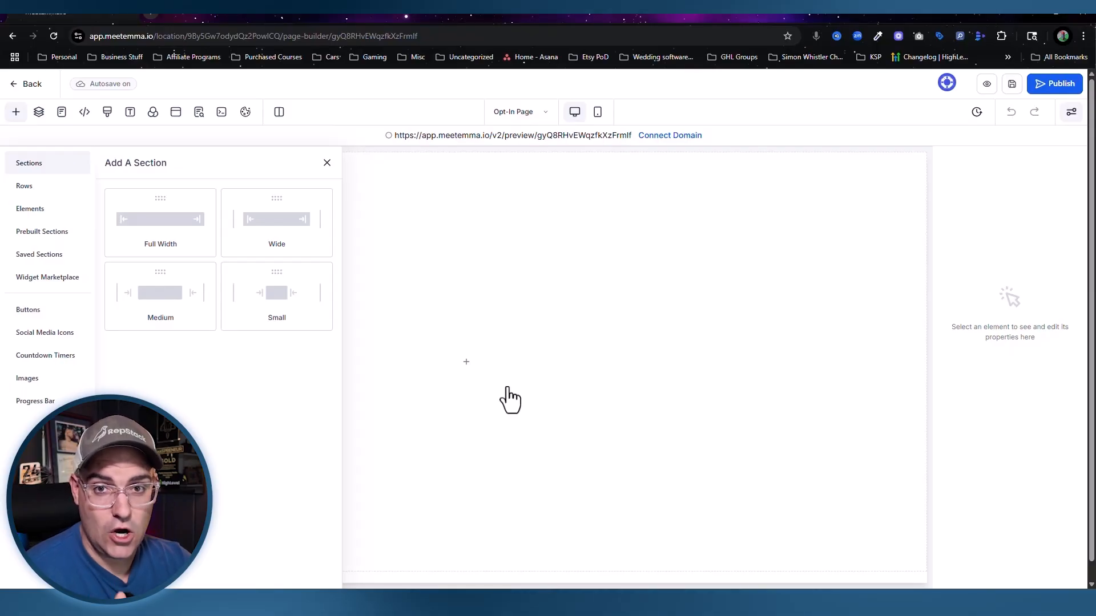
pyautogui.click(33, 235)
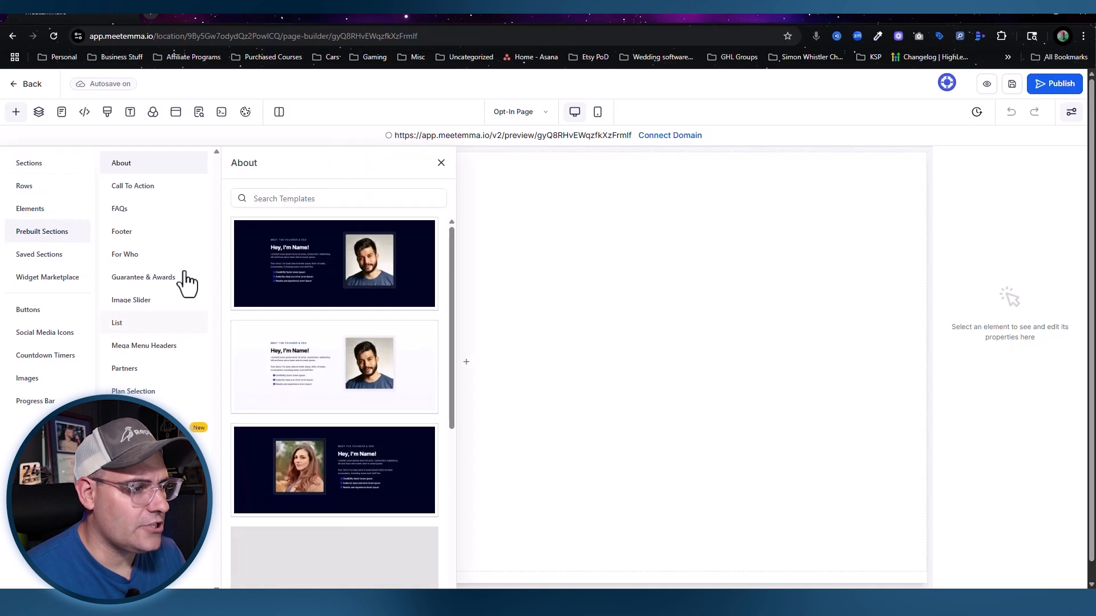
pyautogui.click(122, 232)
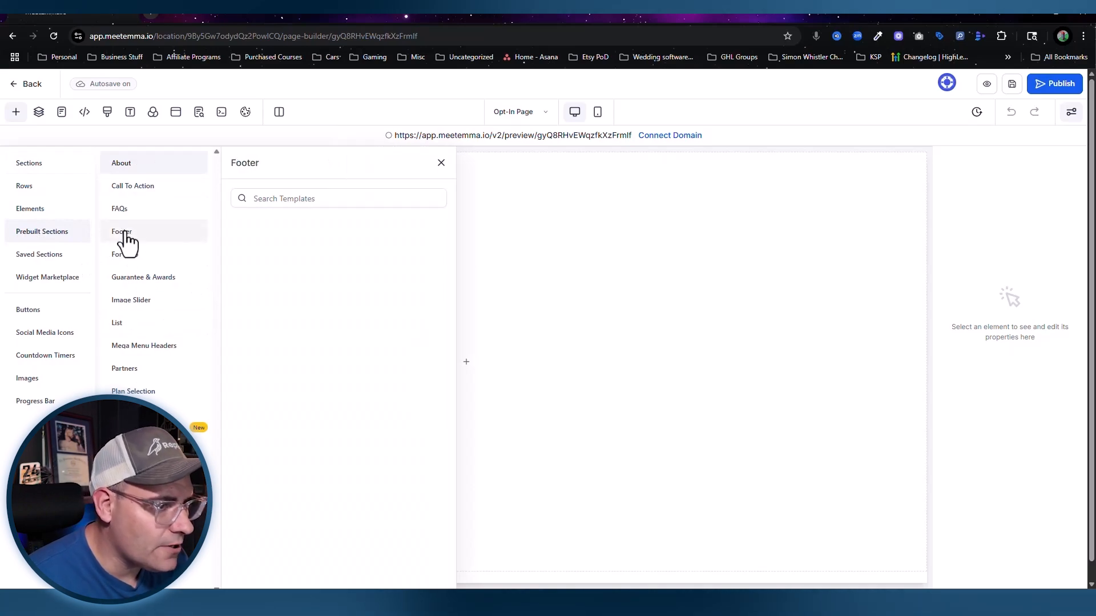
pyautogui.scroll(-1, 336, 405)
pyautogui.scroll(1, 336, 407)
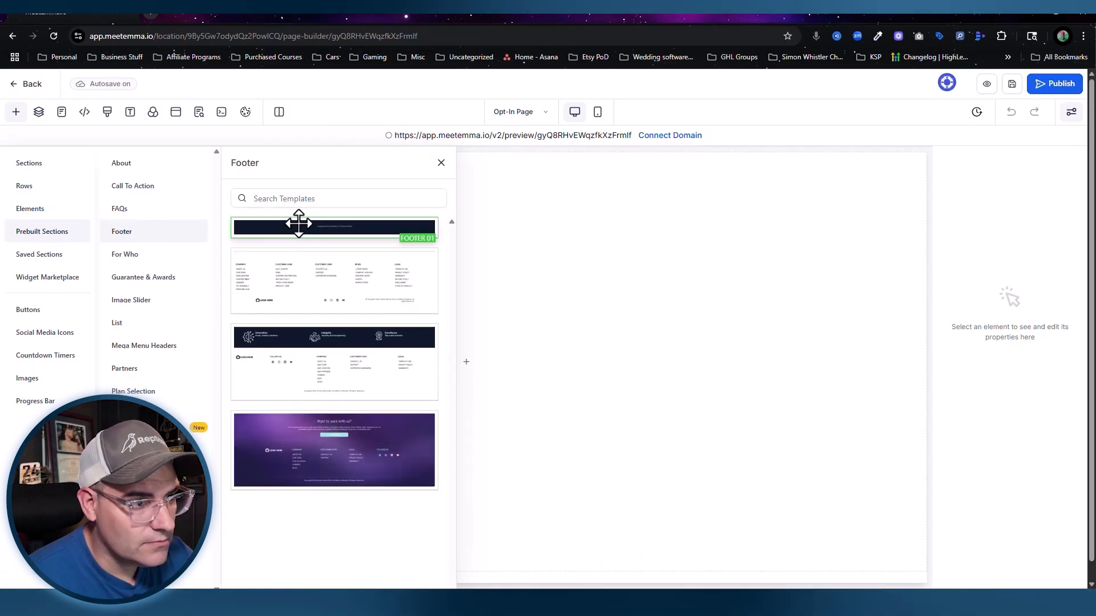
pyautogui.moveTo(281, 281); pyautogui.dragTo(598, 295)
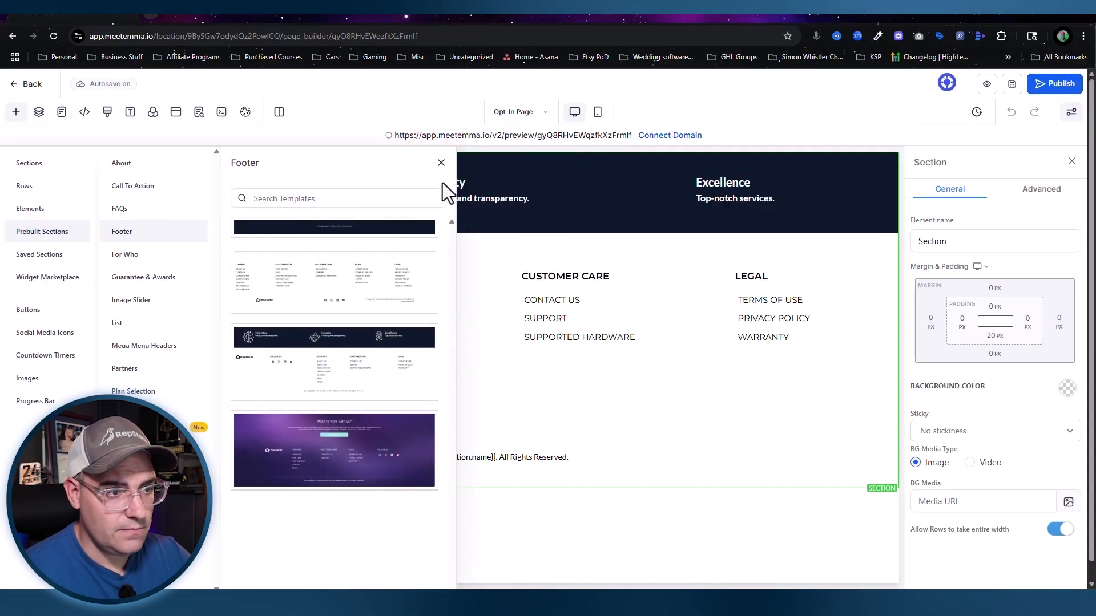
pyautogui.click(441, 163)
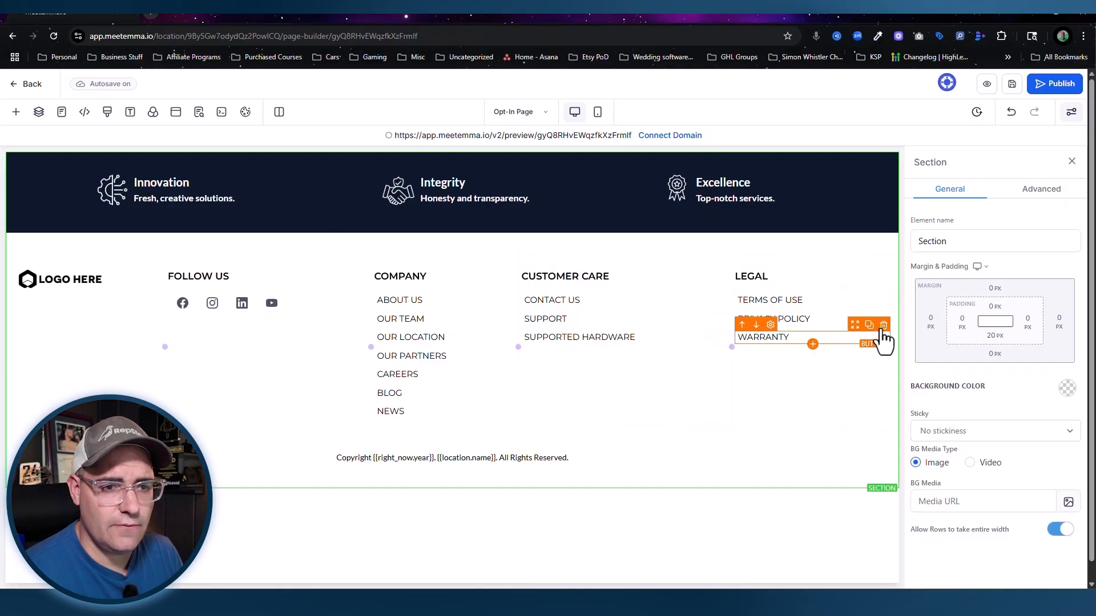
# Step: Delete the WARRANTY, CONTACT US and SUPPORTED HARDWARE links and the COMPANY column
pyautogui.click(884, 324)
pyautogui.click(722, 288)
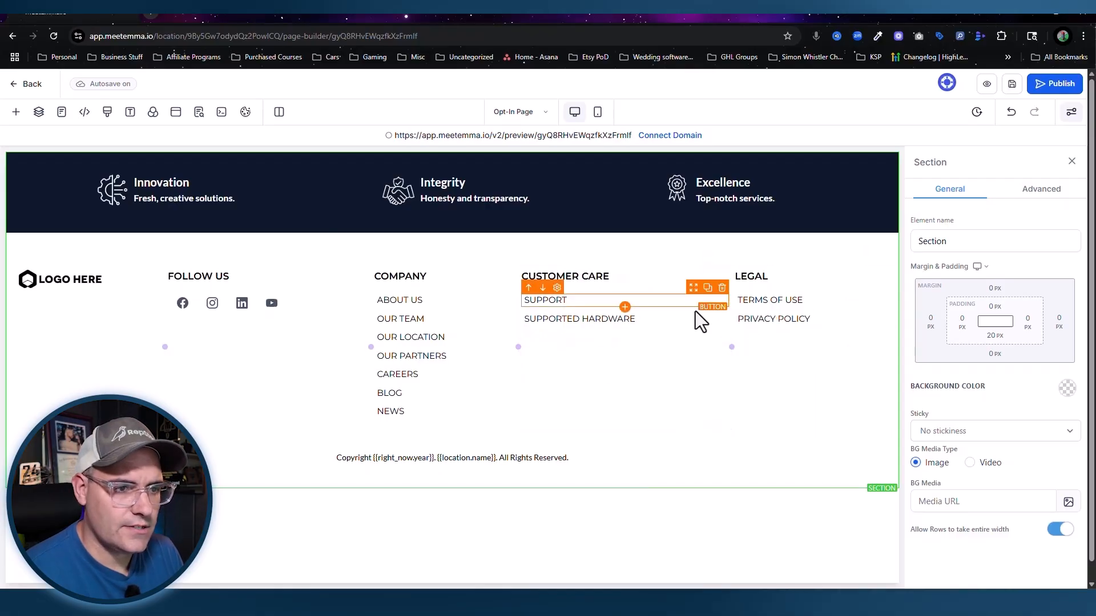
pyautogui.click(722, 307)
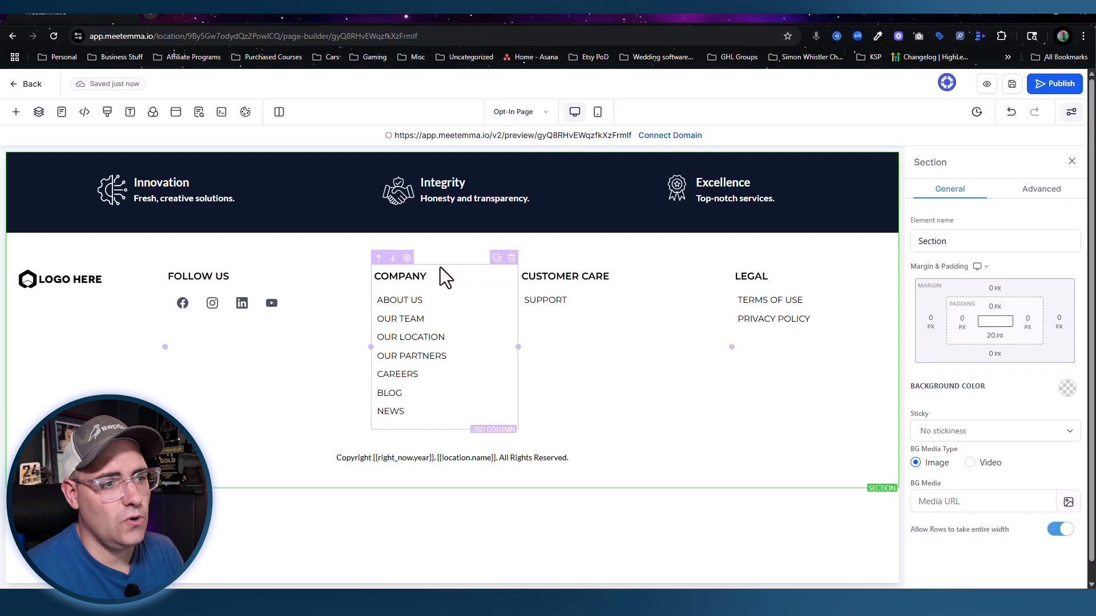
pyautogui.click(512, 258)
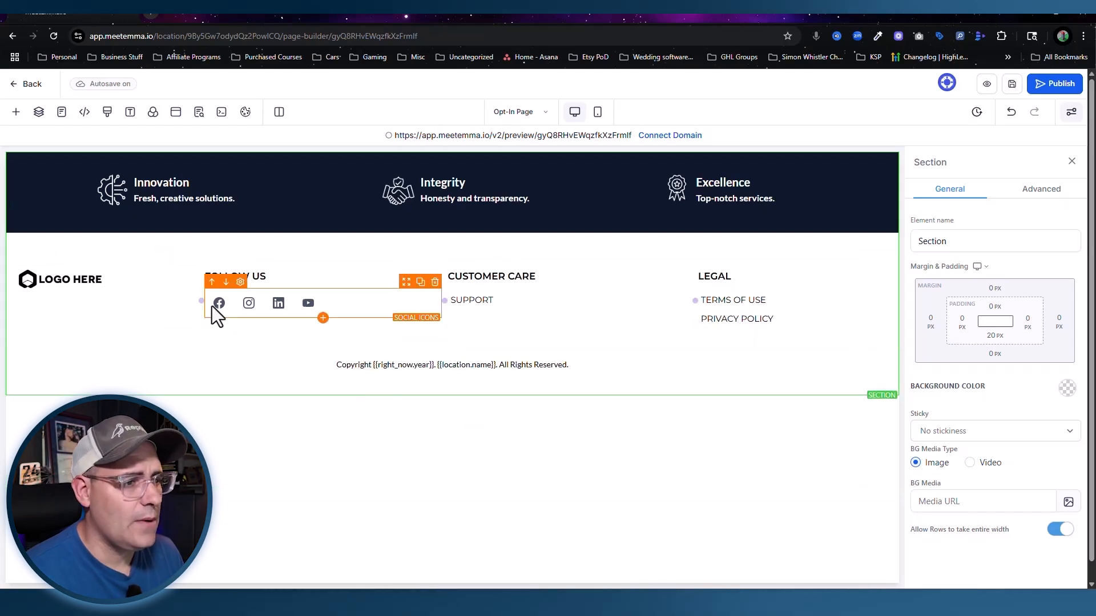
# Step: Remove the LinkedIn and Youtube icons from the footer's social icons
pyautogui.click(347, 305)
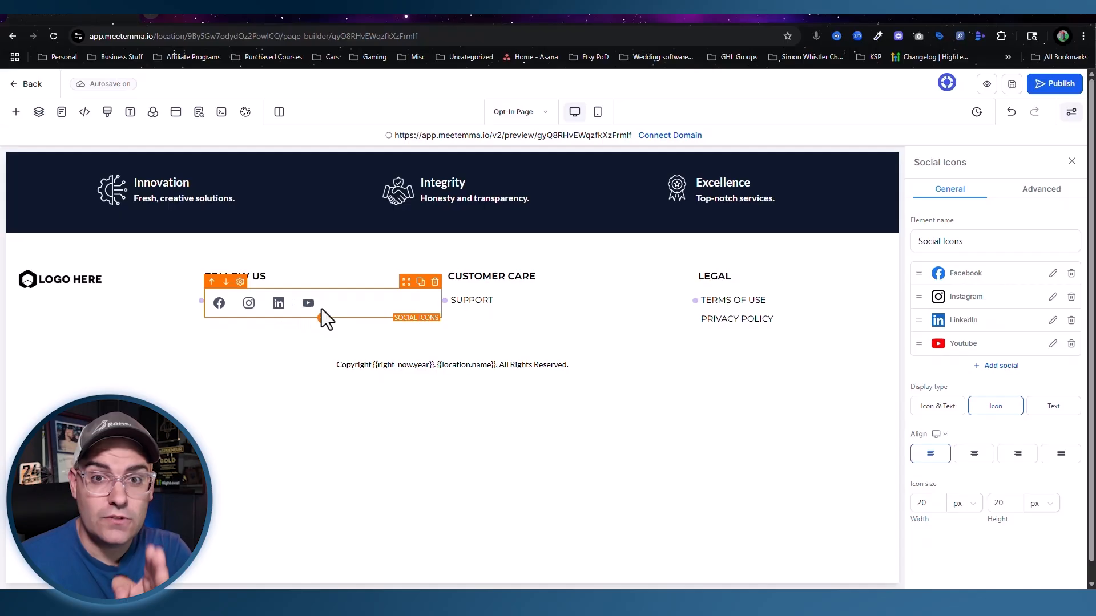
pyautogui.click(1071, 320)
pyautogui.click(682, 364)
pyautogui.click(1072, 320)
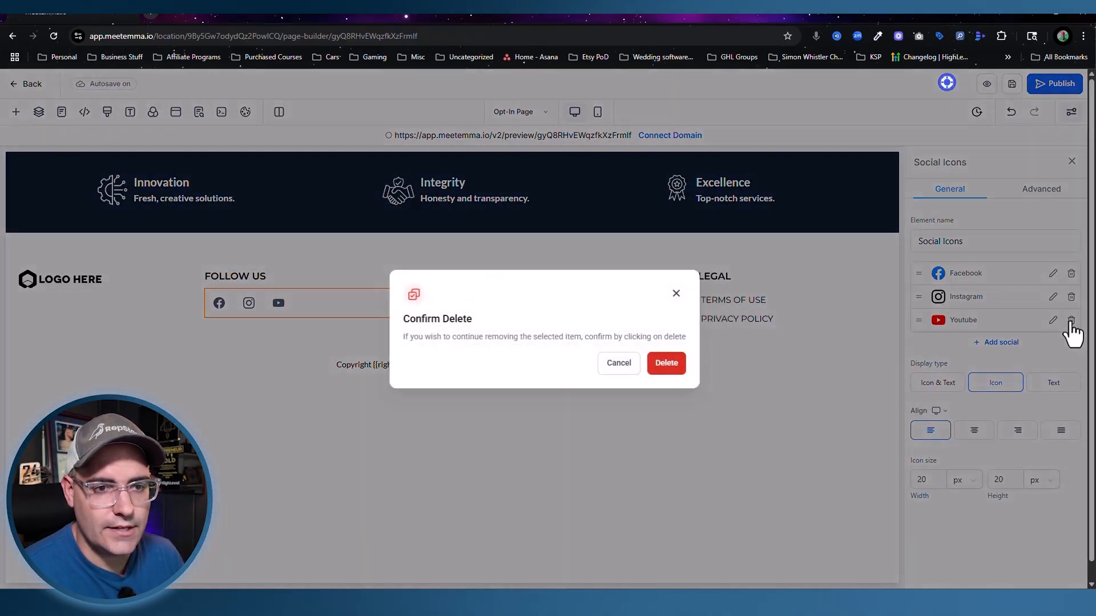
pyautogui.click(666, 364)
pyautogui.click(60, 285)
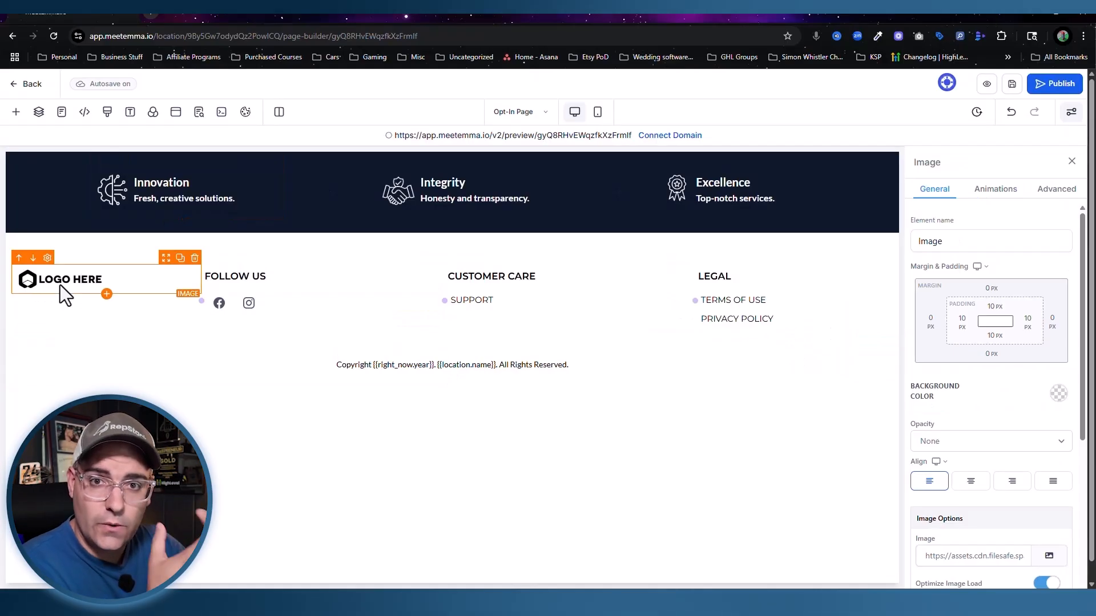
# Step: Upload Home Brewing.png from Downloads and set it as the footer logo
pyautogui.click(1049, 556)
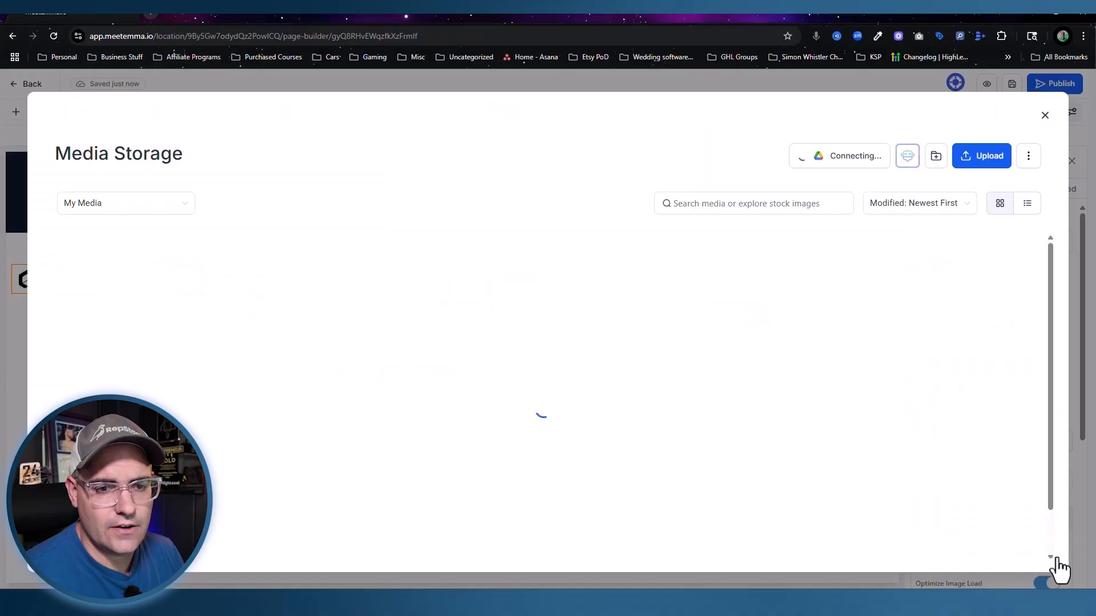
pyautogui.click(979, 157)
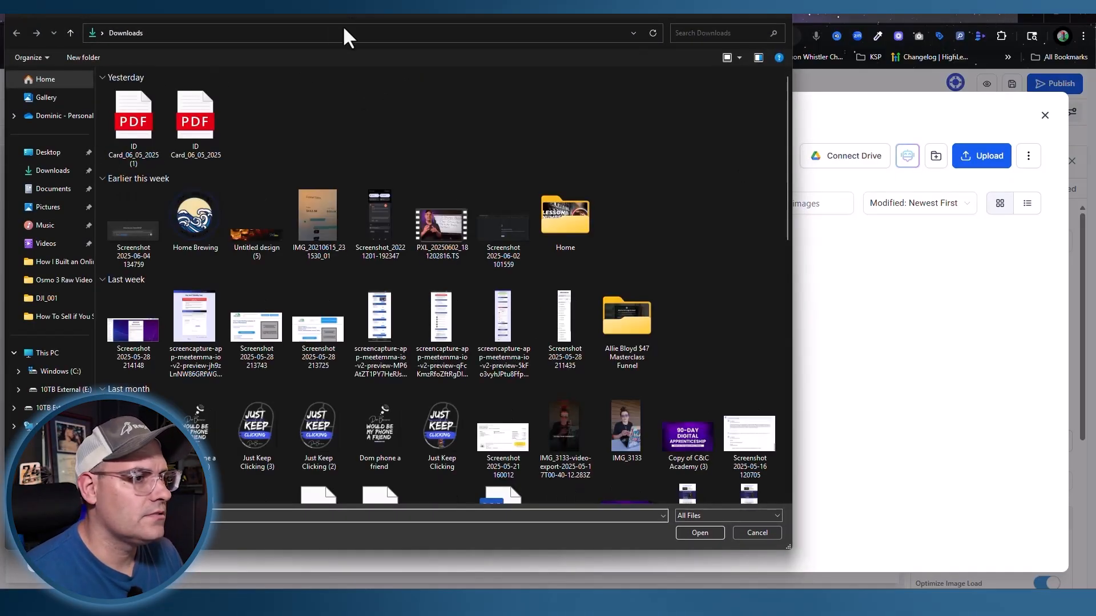
pyautogui.doubleClick(191, 214)
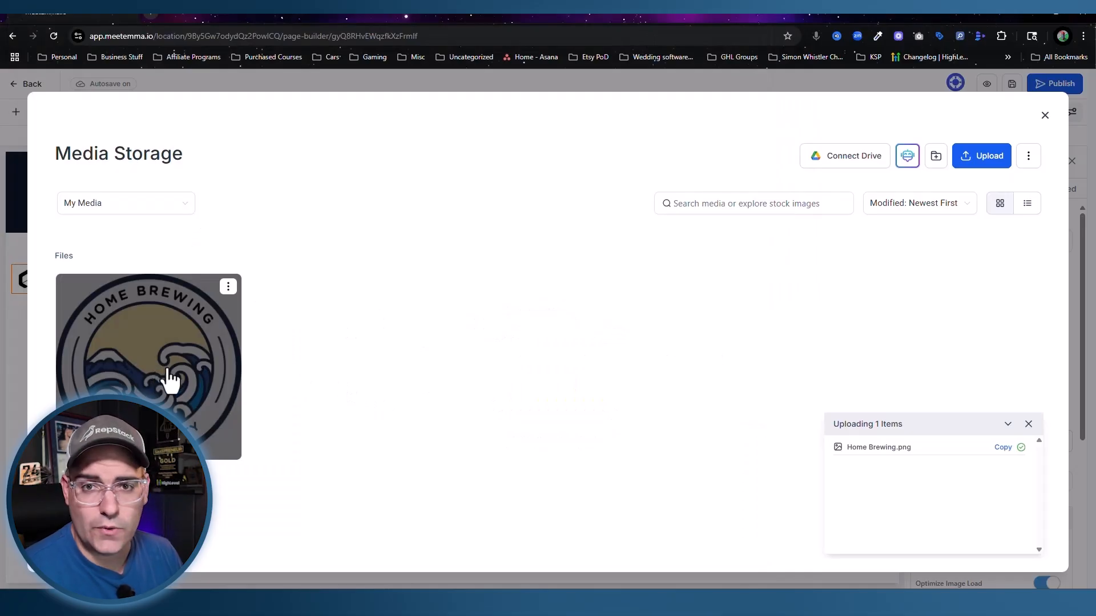
pyautogui.click(169, 380)
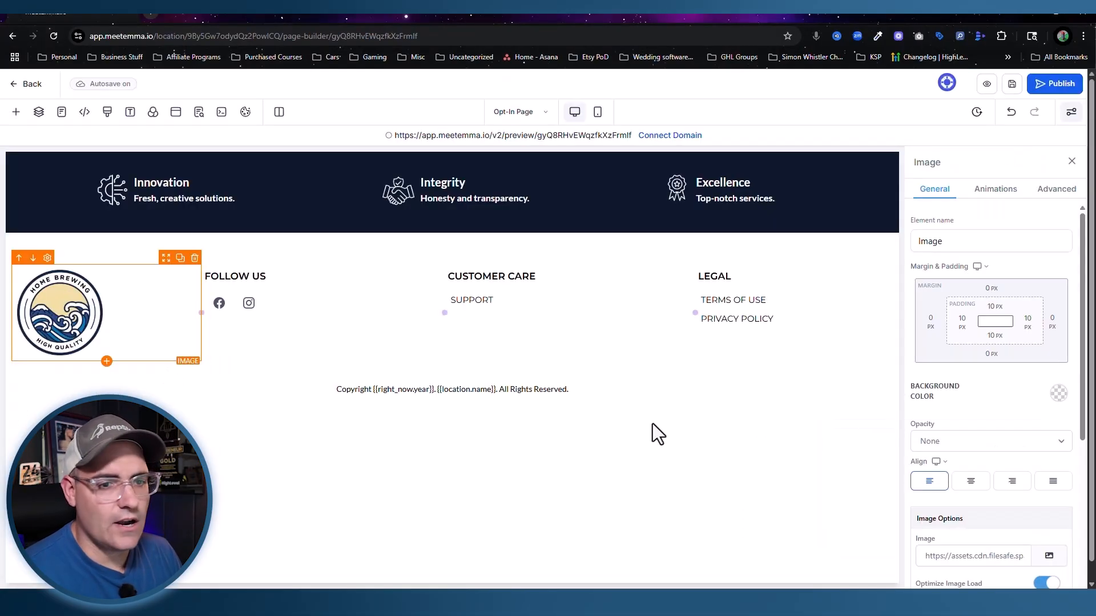
pyautogui.click(252, 311)
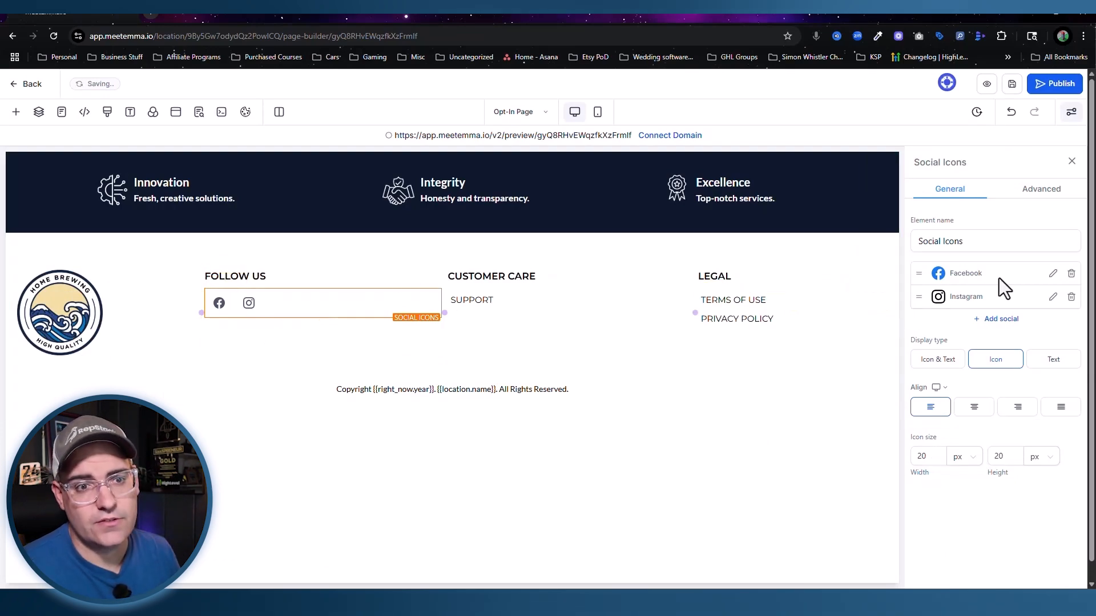
# Step: Link the footer's Facebook icon to facebook.com/yourbusiness
pyautogui.click(1053, 274)
pyautogui.click(532, 330)
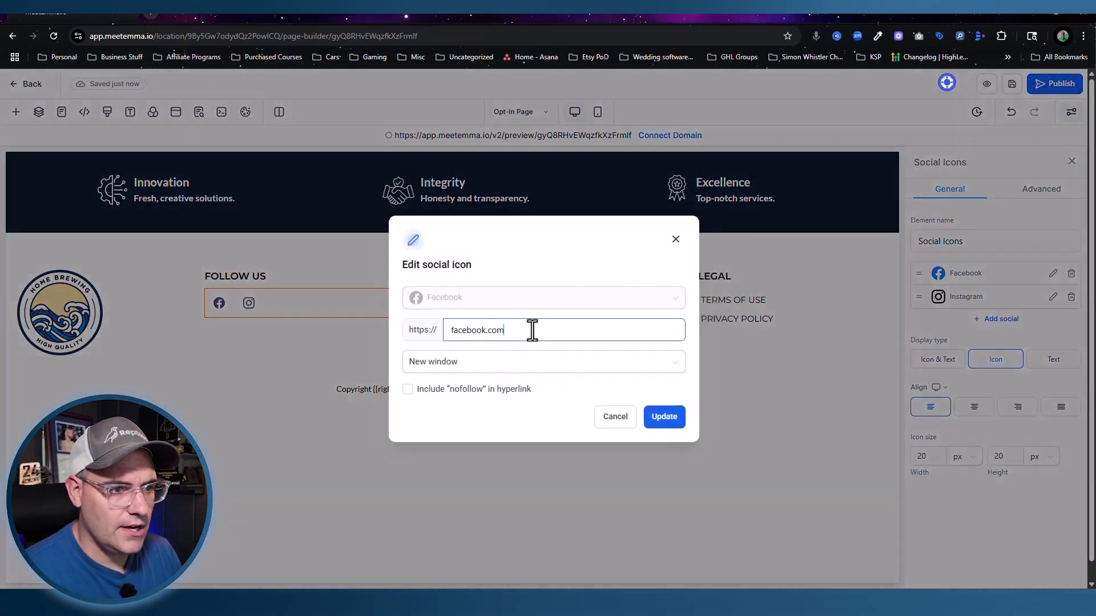
pyautogui.write('yourb')
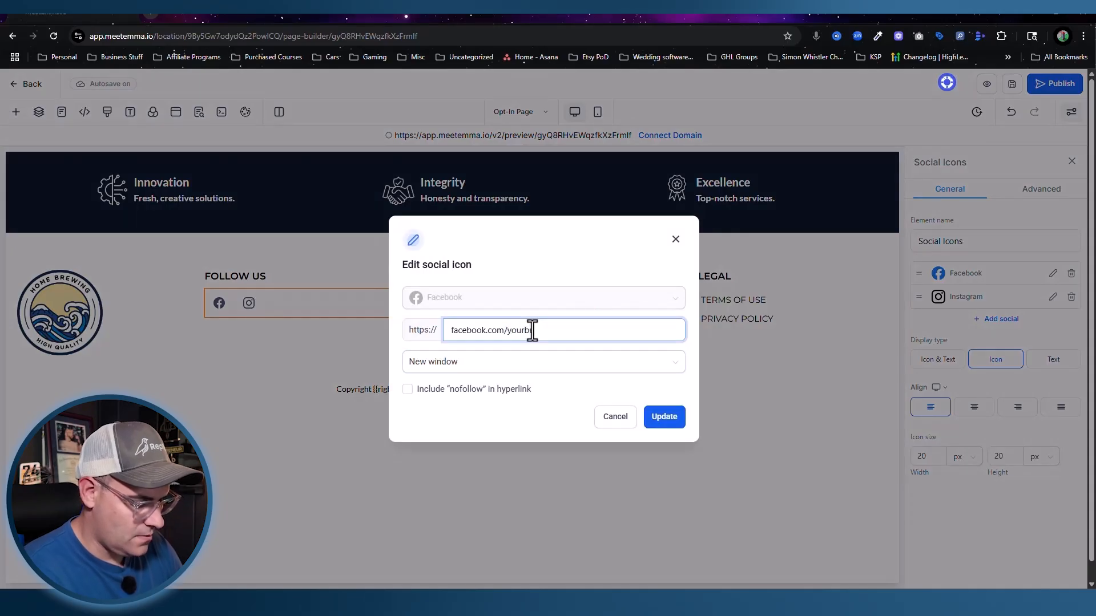
pyautogui.write('usiness')
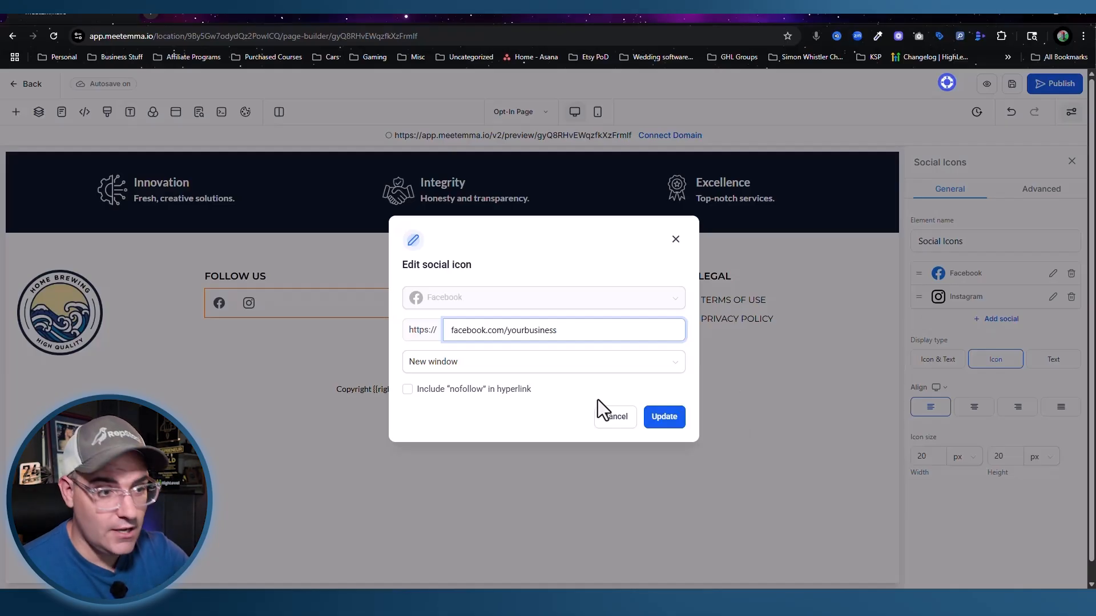
pyautogui.click(674, 423)
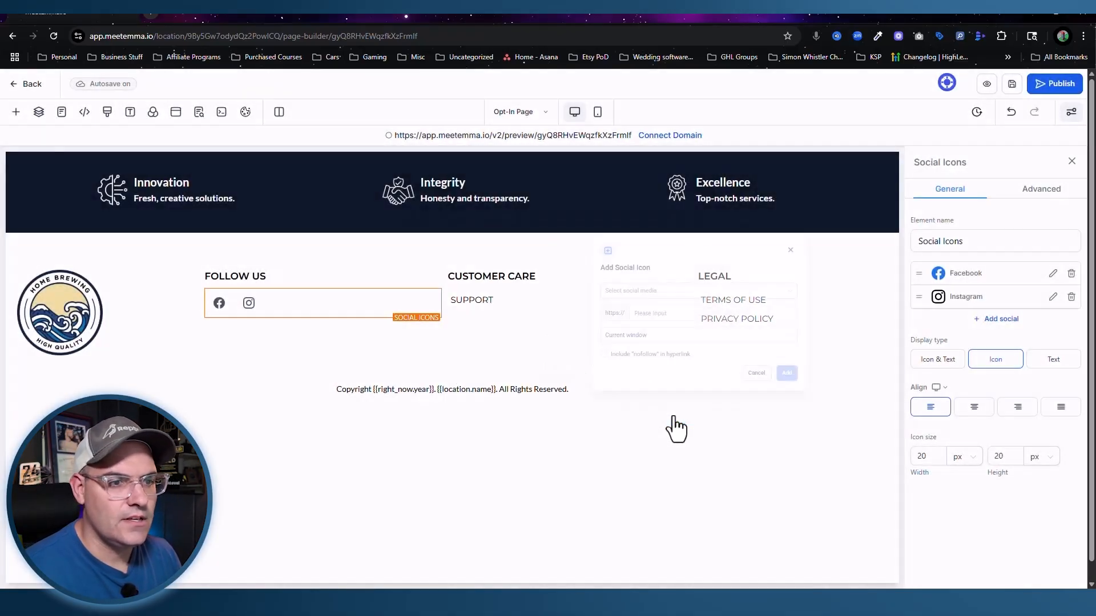
# Step: Link the footer's Instagram icon to the business's Instagram profile address
pyautogui.click(1054, 297)
pyautogui.click(513, 332)
pyautogui.write('/yourbusiness')
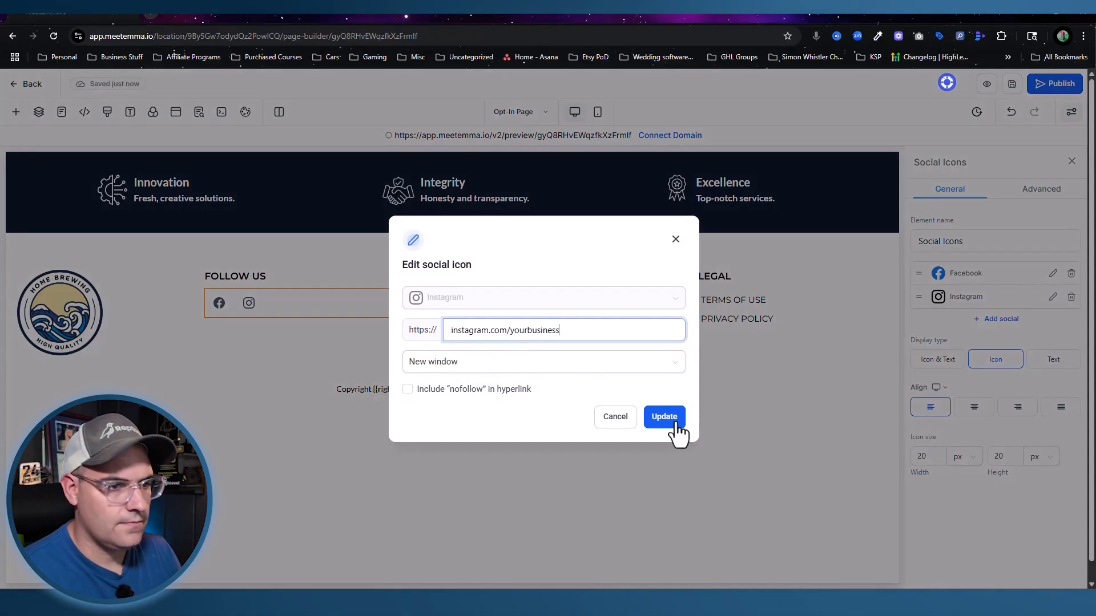
pyautogui.click(673, 424)
pyautogui.click(454, 304)
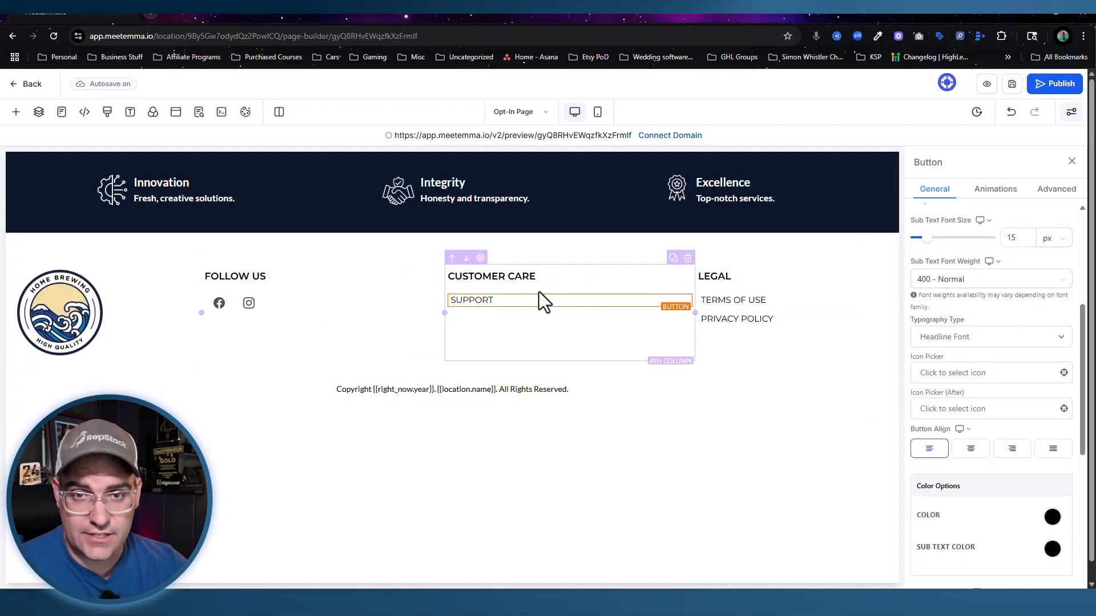
# Step: Make the footer SUPPORT link open the business's support e-mail address instead of a website
pyautogui.scroll(-6, 1011, 437)
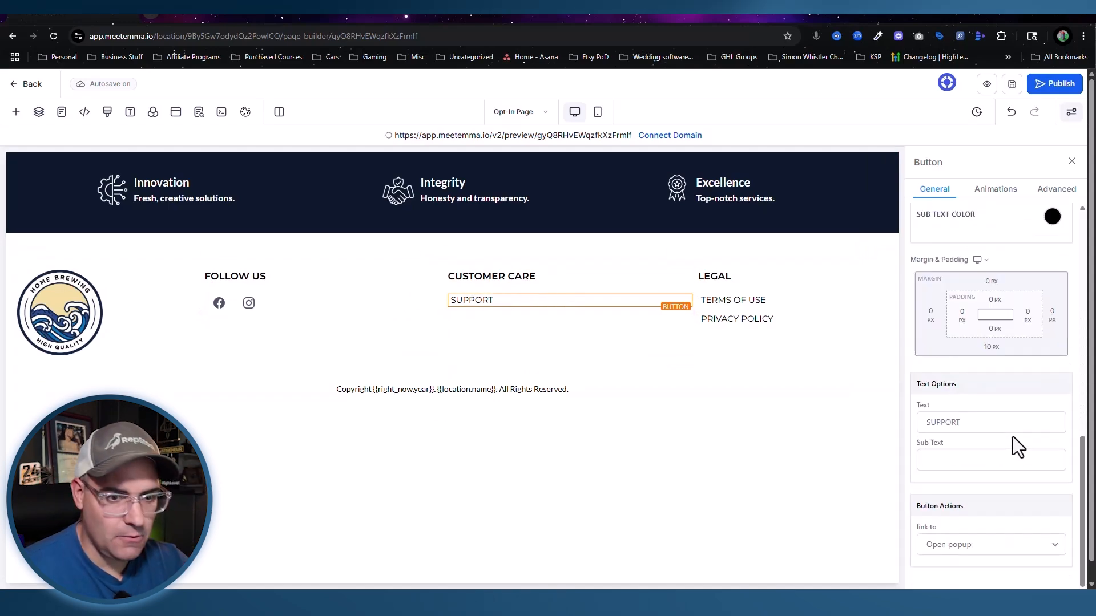
pyautogui.click(988, 536)
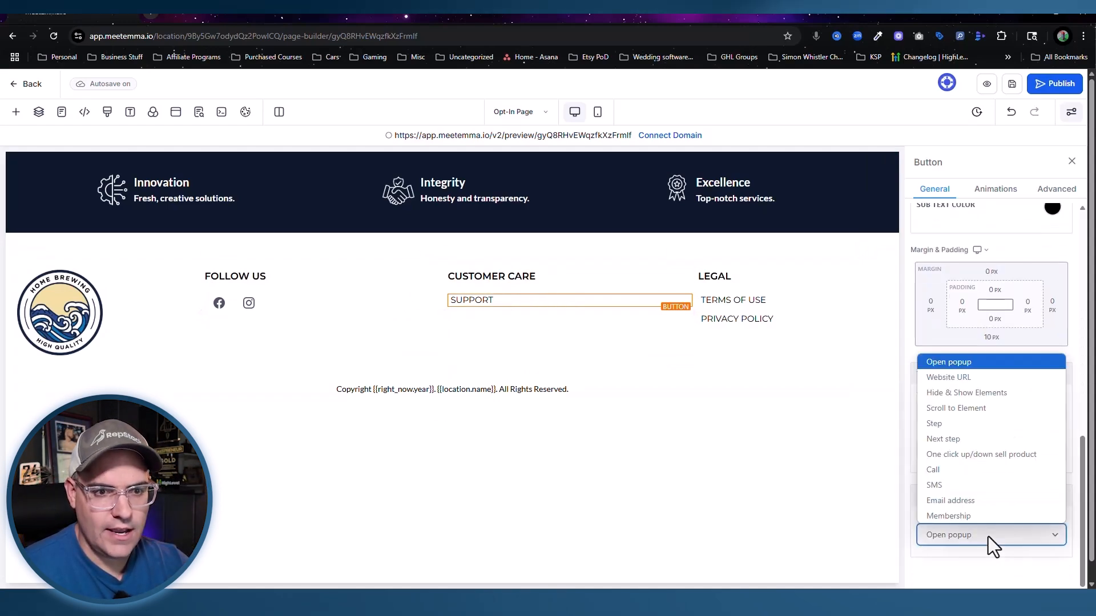
pyautogui.click(953, 376)
pyautogui.scroll(-2, 953, 531)
pyautogui.click(969, 507)
pyautogui.write('https:/gog')
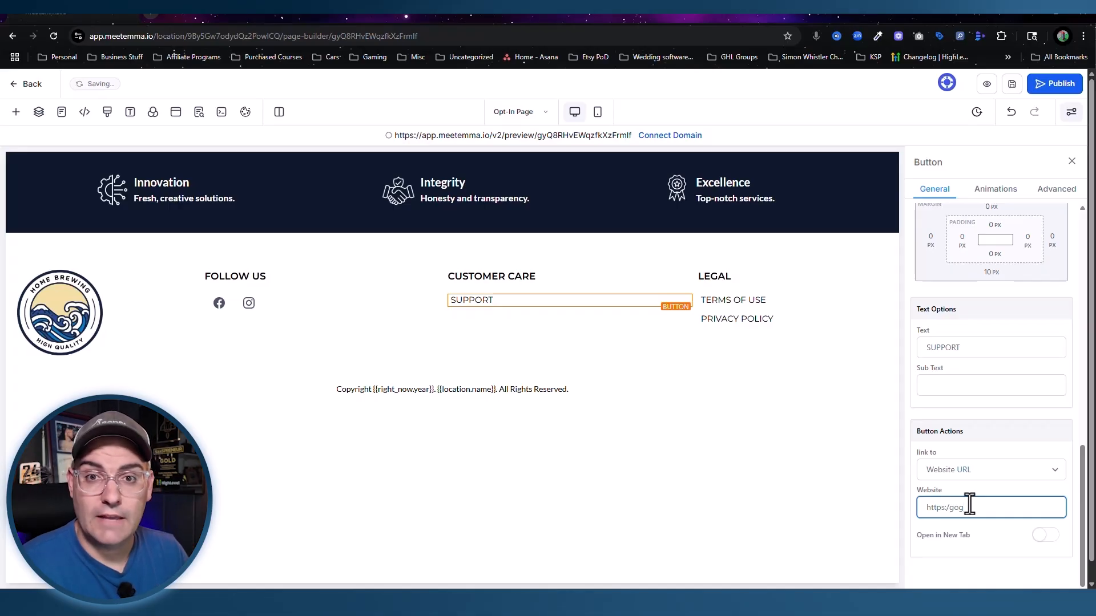
pyautogui.click(985, 471)
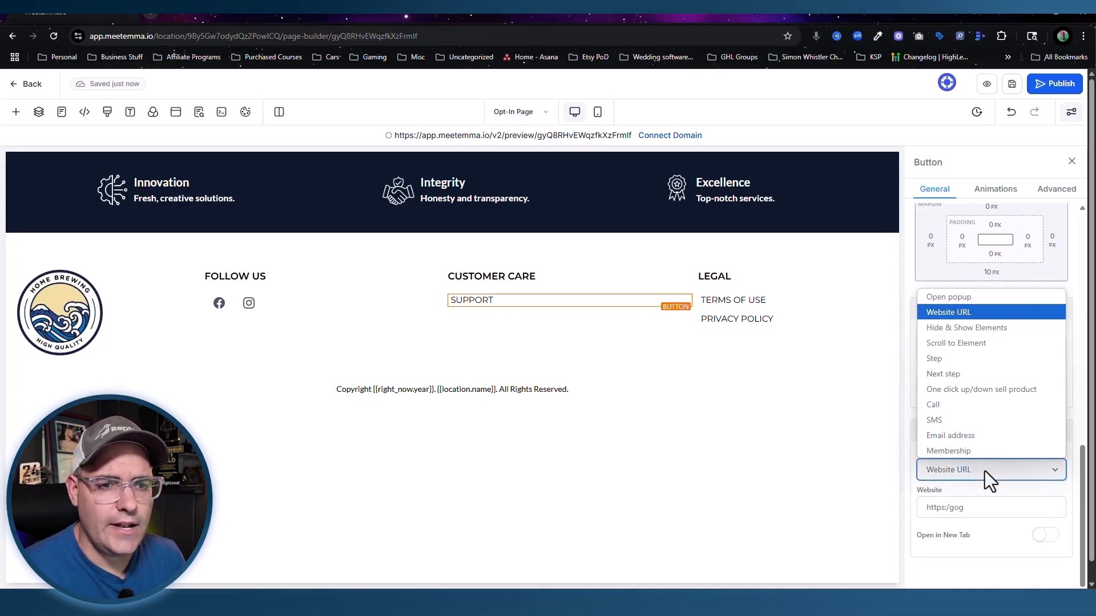
pyautogui.click(950, 435)
pyautogui.click(957, 533)
pyautogui.write('support@yourbusiness.com')
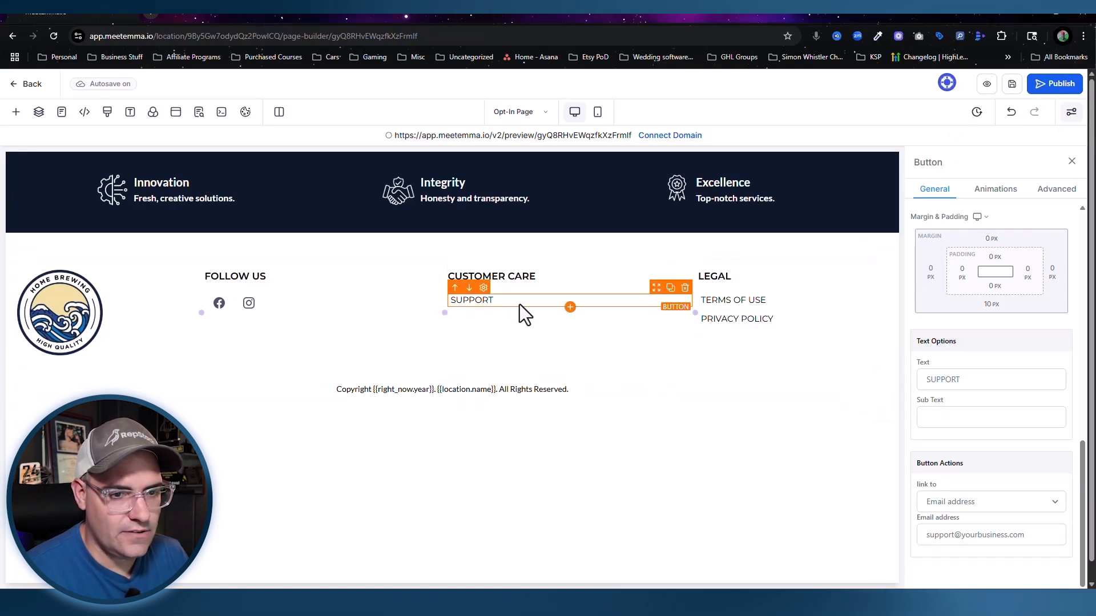
pyautogui.click(732, 301)
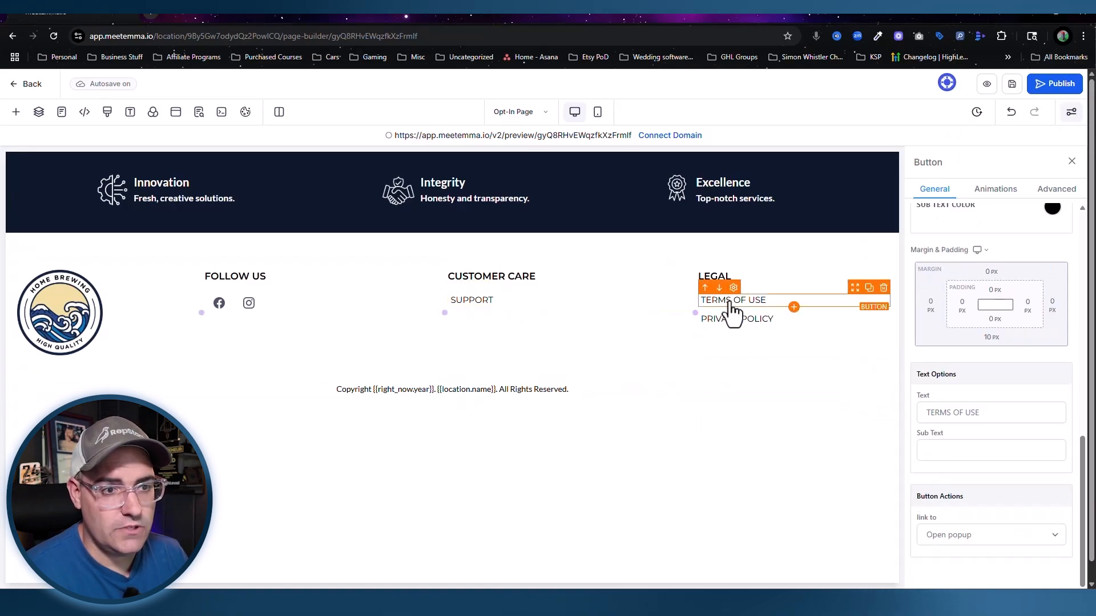
pyautogui.click(985, 535)
pyautogui.click(950, 378)
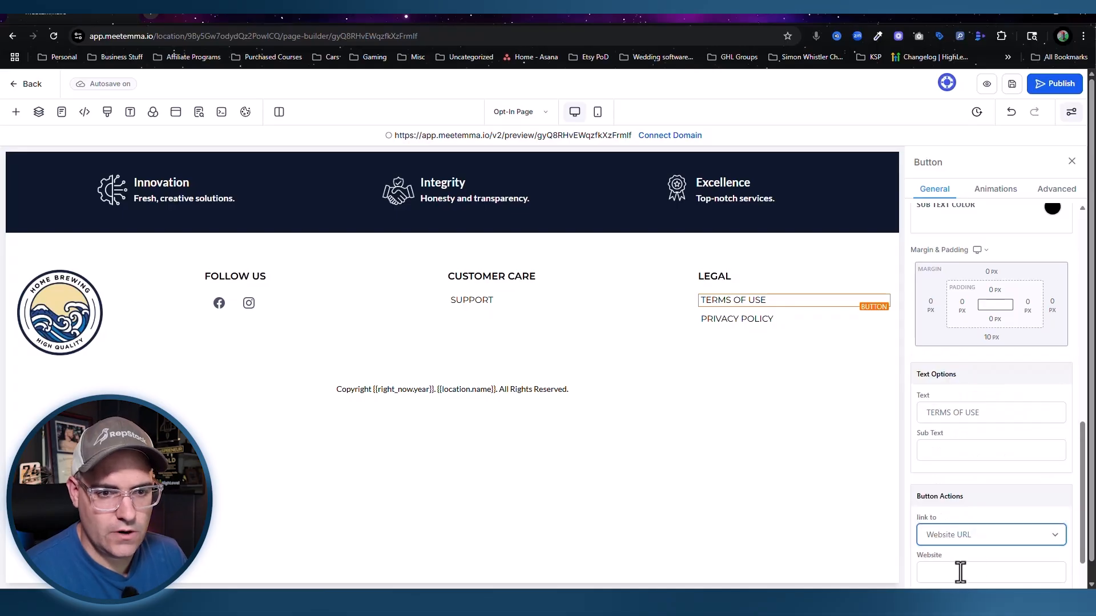
pyautogui.scroll(-1, 959, 573)
pyautogui.click(969, 509)
pyautogui.write('https://earshot.info/privacy')
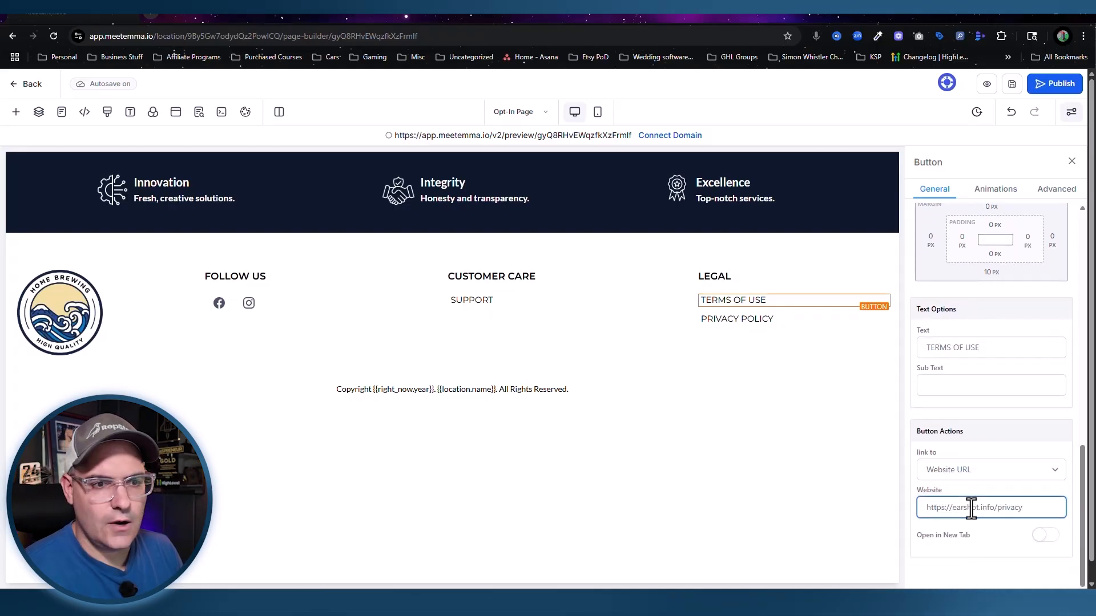
pyautogui.press('BackSpace')
pyautogui.press('BackSpace')
pyautogui.press('BackSpace')
pyautogui.press('BackSpace')
pyautogui.press('BackSpace')
pyautogui.press('BackSpace')
pyautogui.write('terms')
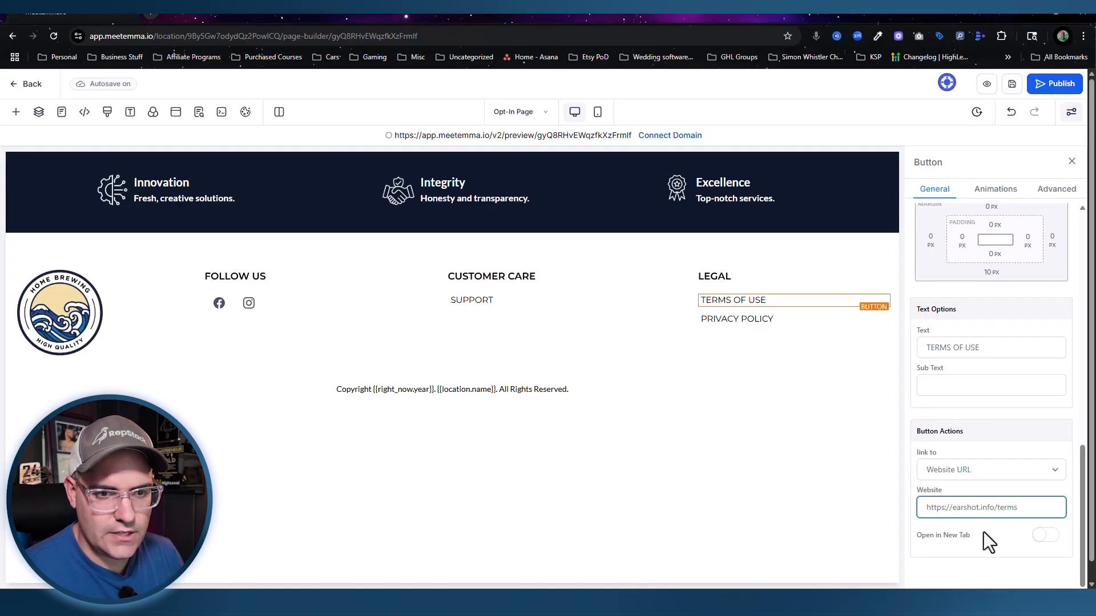
pyautogui.scroll(-1, 984, 533)
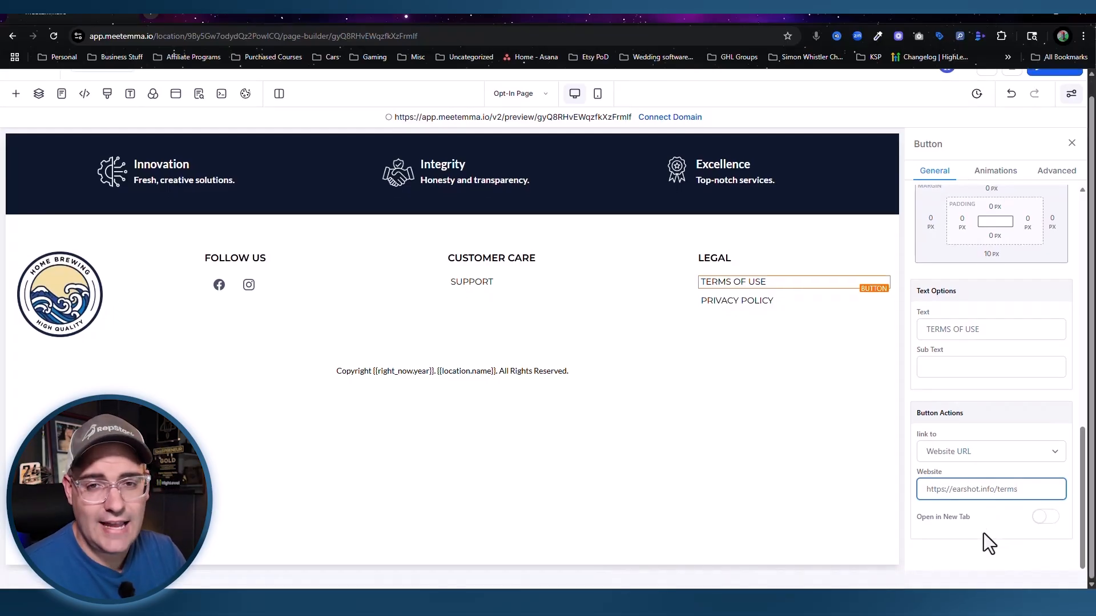
pyautogui.scroll(2, 986, 528)
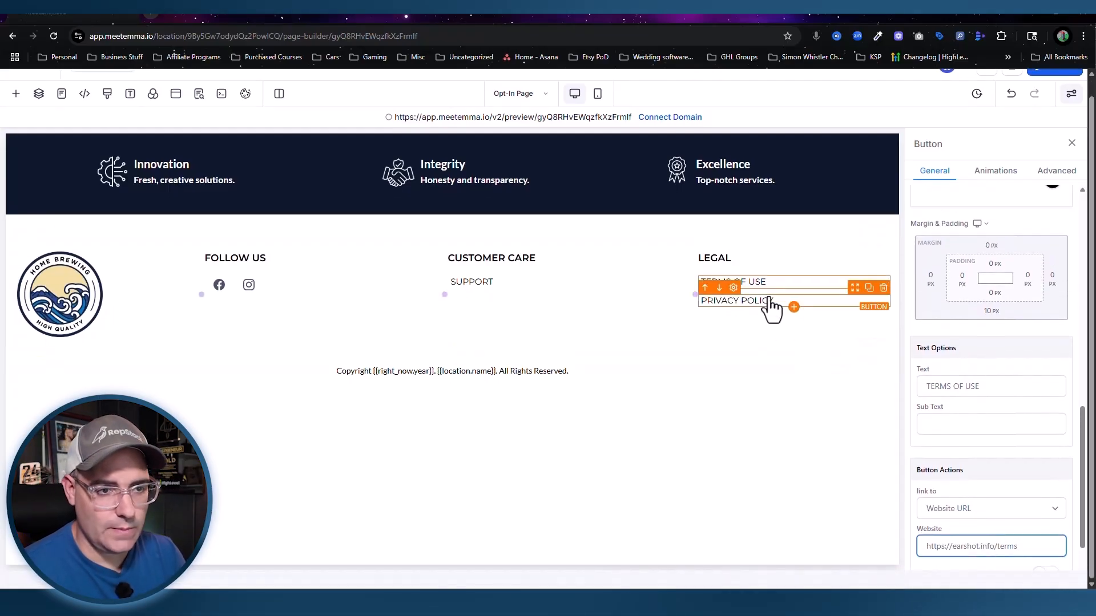
pyautogui.click(770, 301)
pyautogui.click(977, 518)
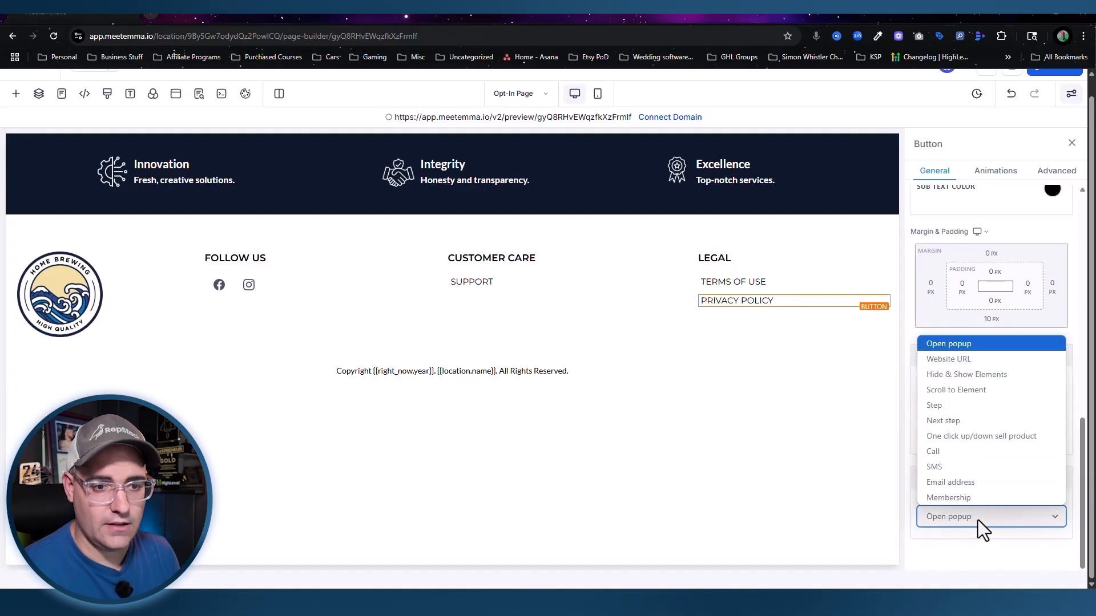
pyautogui.click(970, 359)
pyautogui.click(962, 555)
pyautogui.write('https://earshot.info/privacy')
pyautogui.click(869, 508)
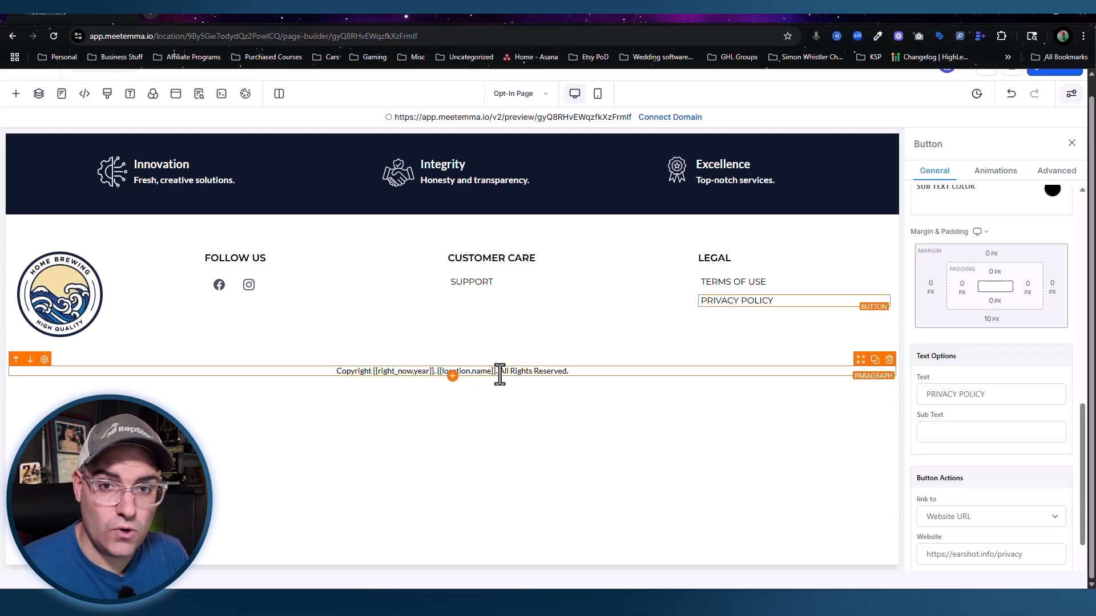
# Step: Add Account Full Address and Account Phone placeholders as new lines below the copyright text
pyautogui.click(599, 373)
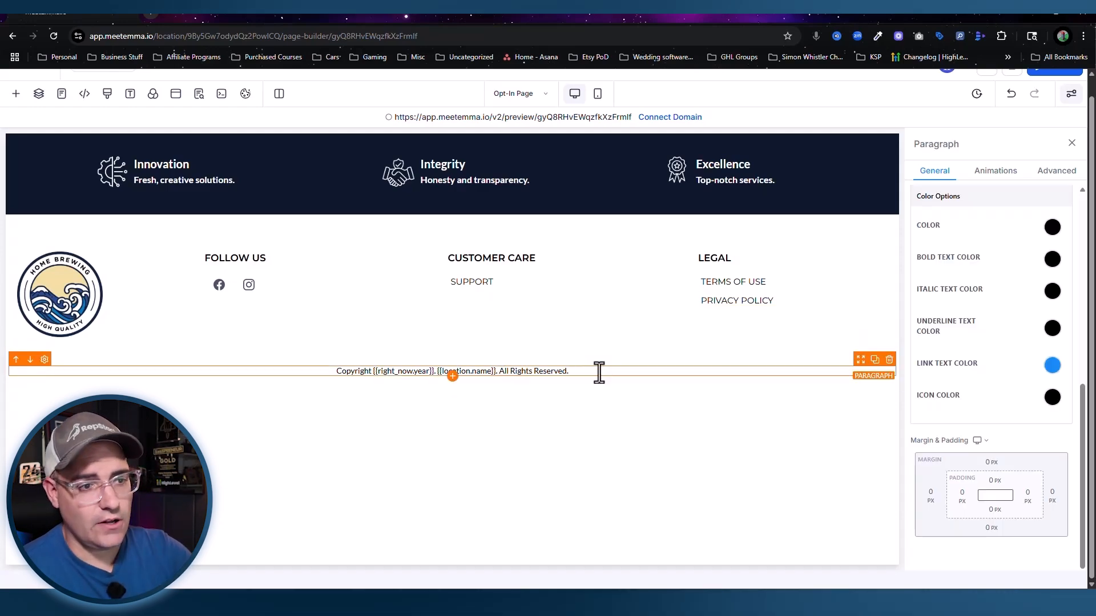
pyautogui.press('Return')
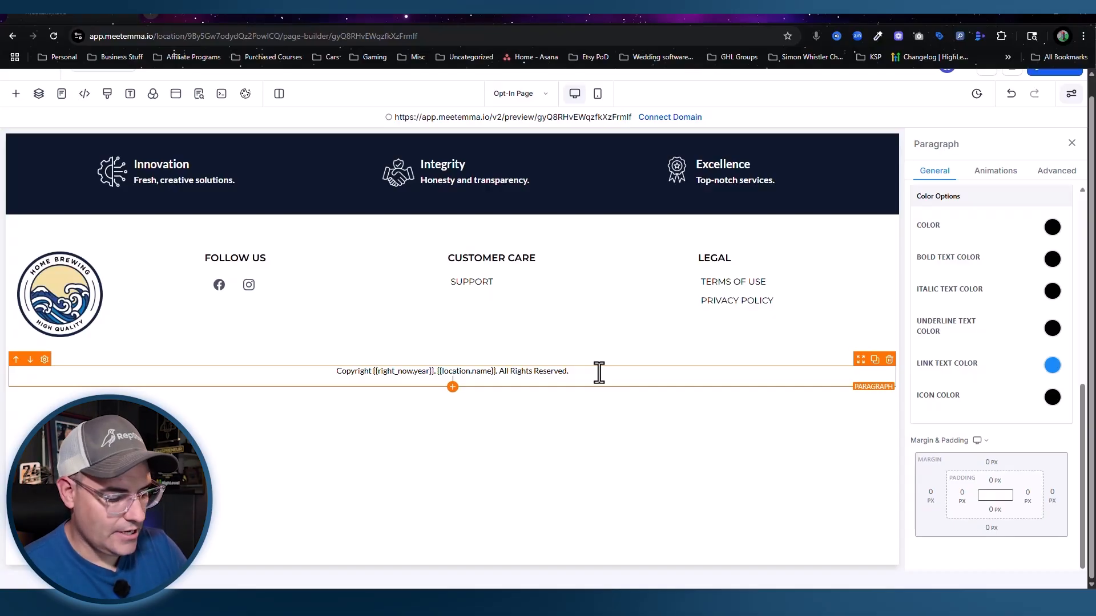
pyautogui.write('{')
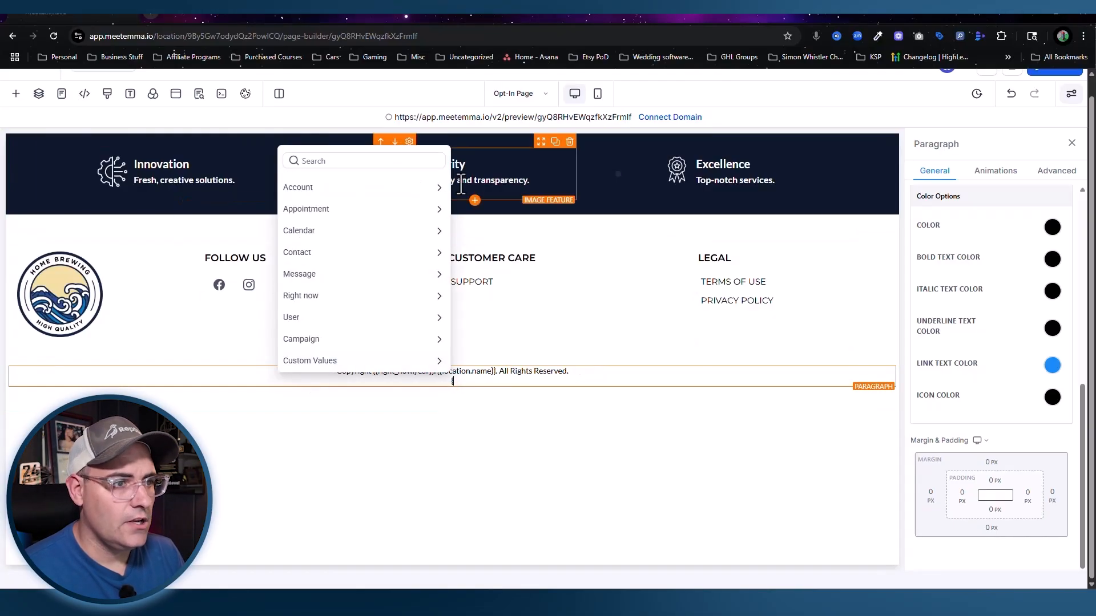
pyautogui.click(439, 188)
pyautogui.click(316, 164)
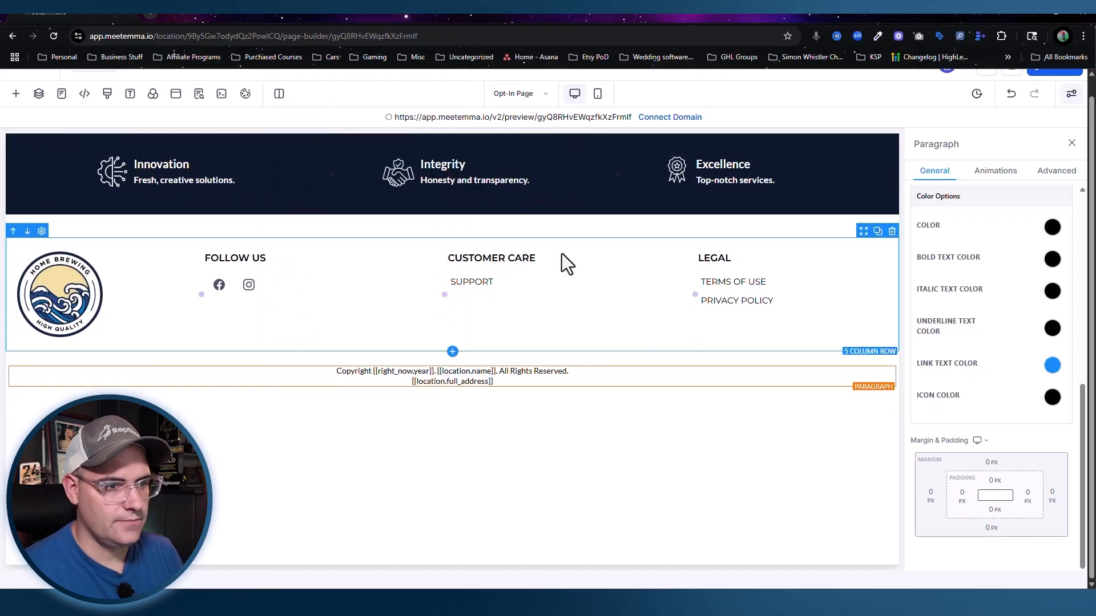
pyautogui.press('Return')
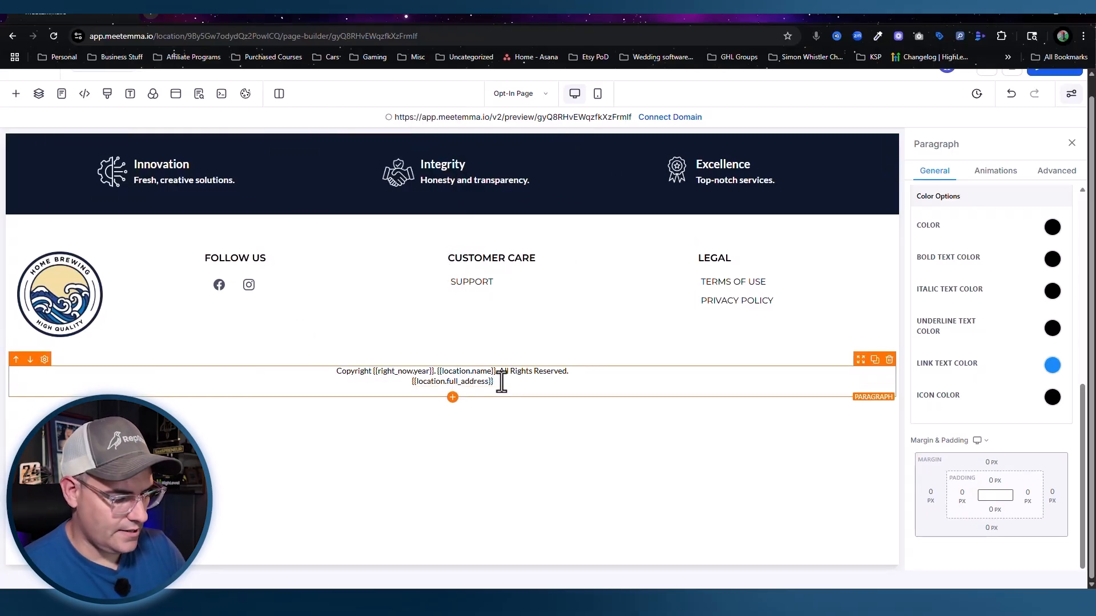
pyautogui.write('{')
pyautogui.click(311, 196)
pyautogui.click(294, 326)
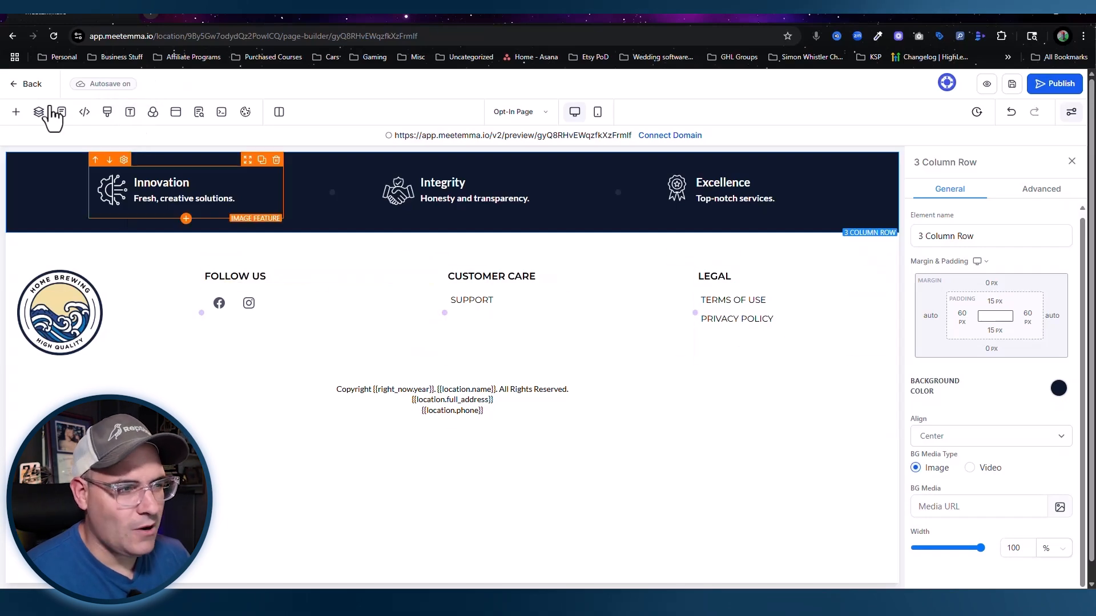
# Step: Set the page-wide text colour to blue in Typography settings
pyautogui.click(129, 114)
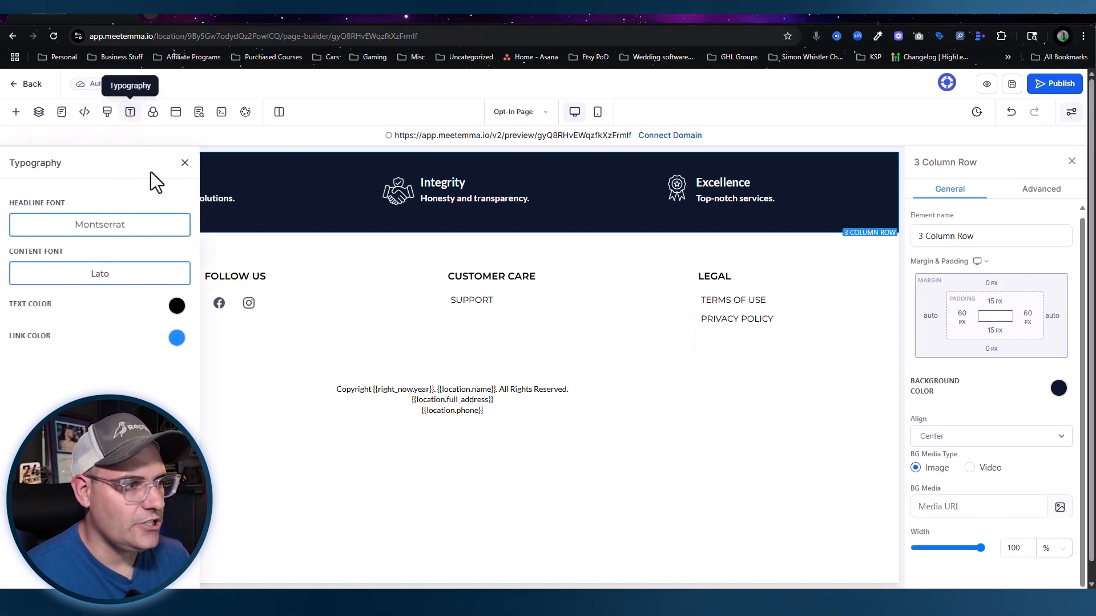
pyautogui.click(177, 306)
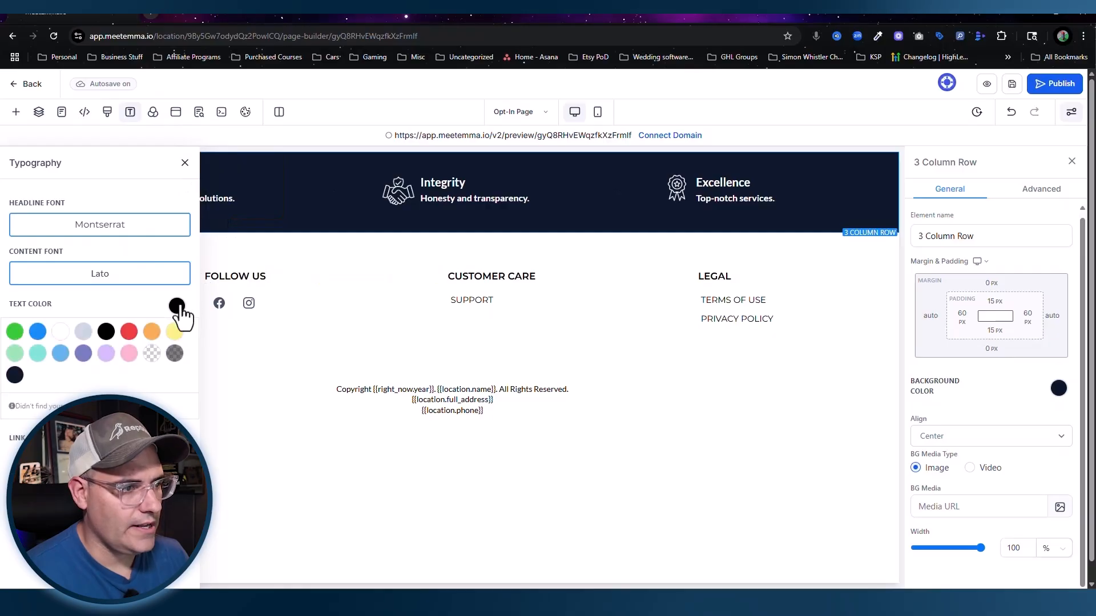
pyautogui.click(35, 335)
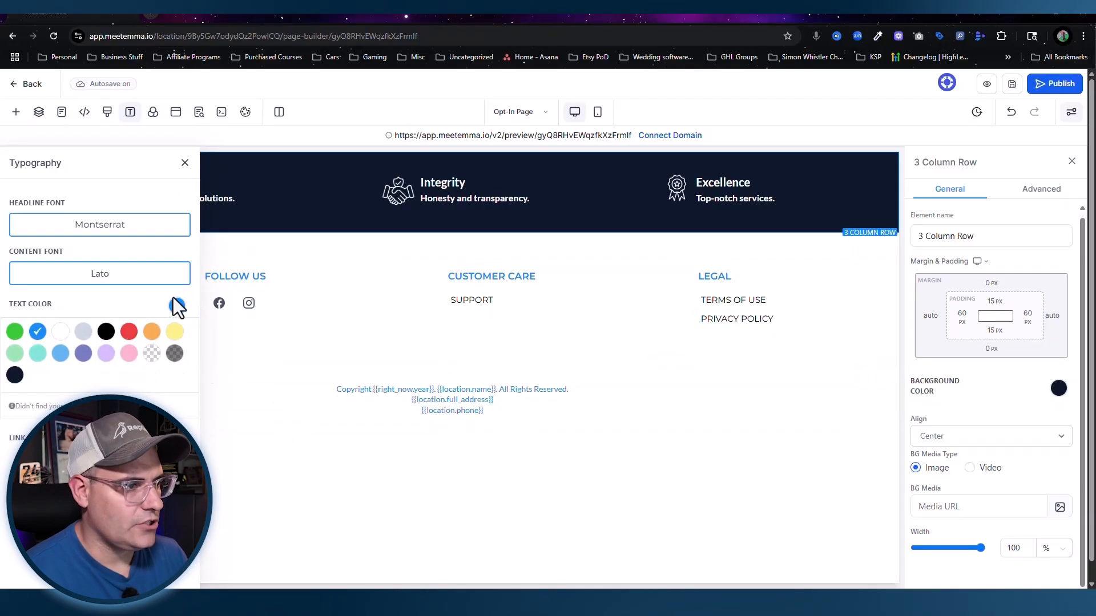
pyautogui.click(312, 387)
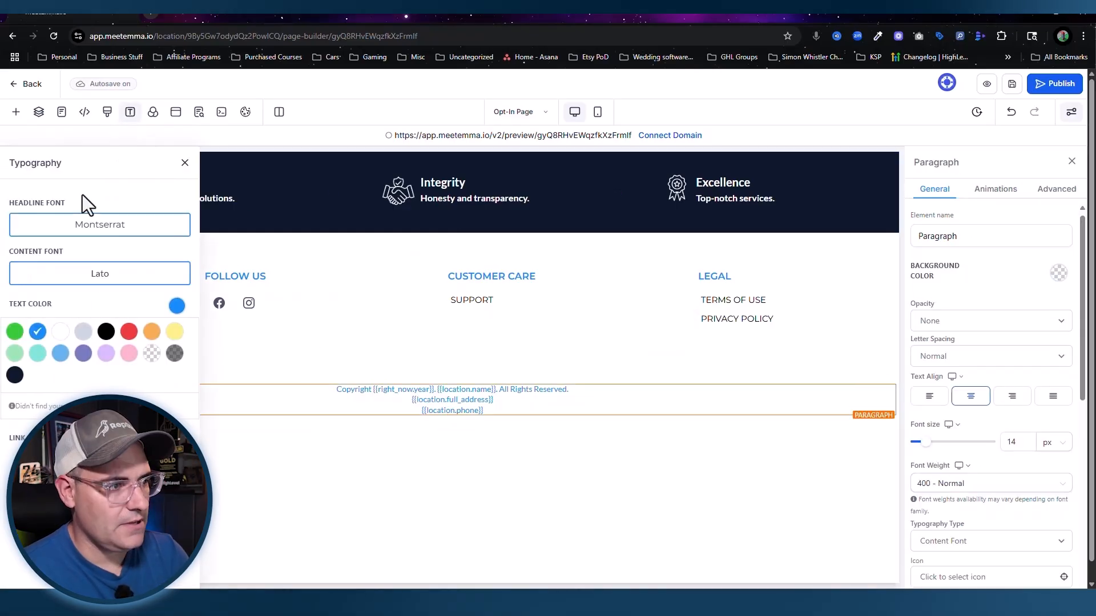
# Step: Use Arial for headlines and Roboto for content, then delete the Innovation/Integrity/Excellence row
pyautogui.click(102, 231)
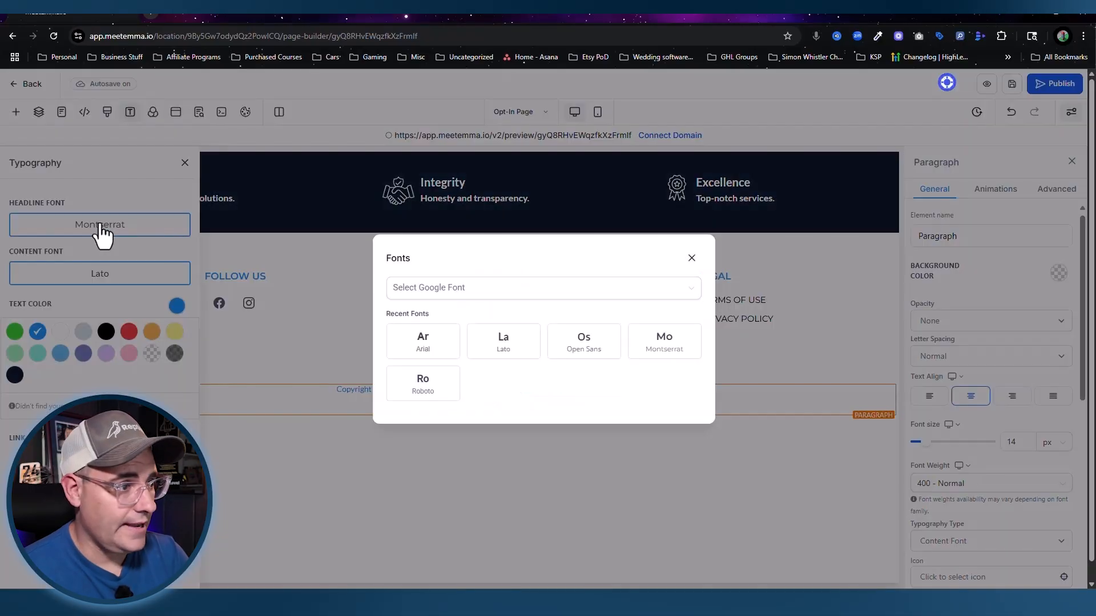
pyautogui.click(434, 355)
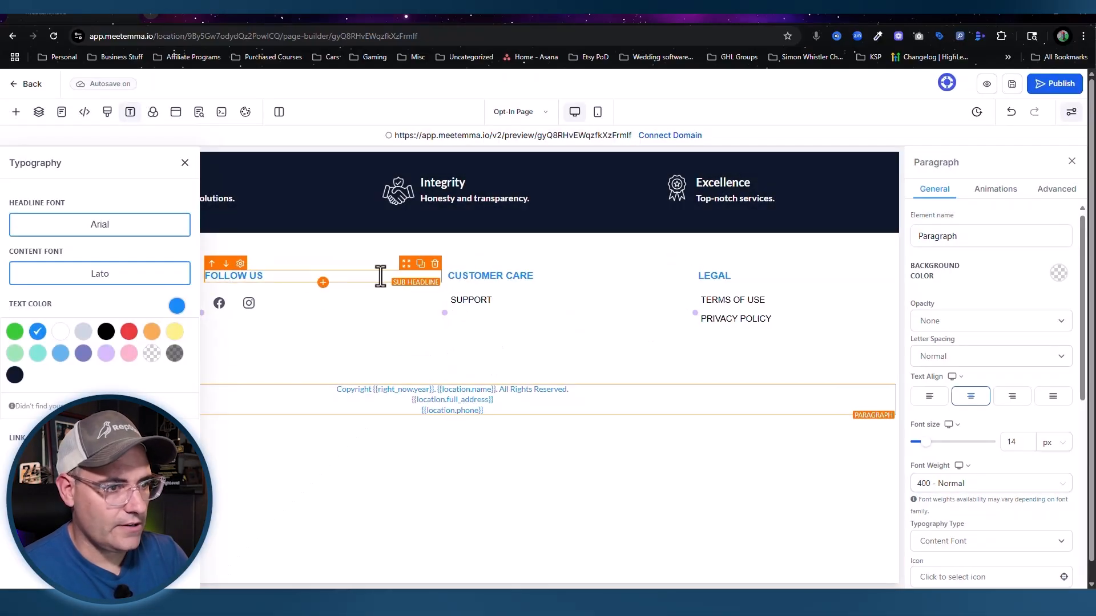
pyautogui.click(113, 278)
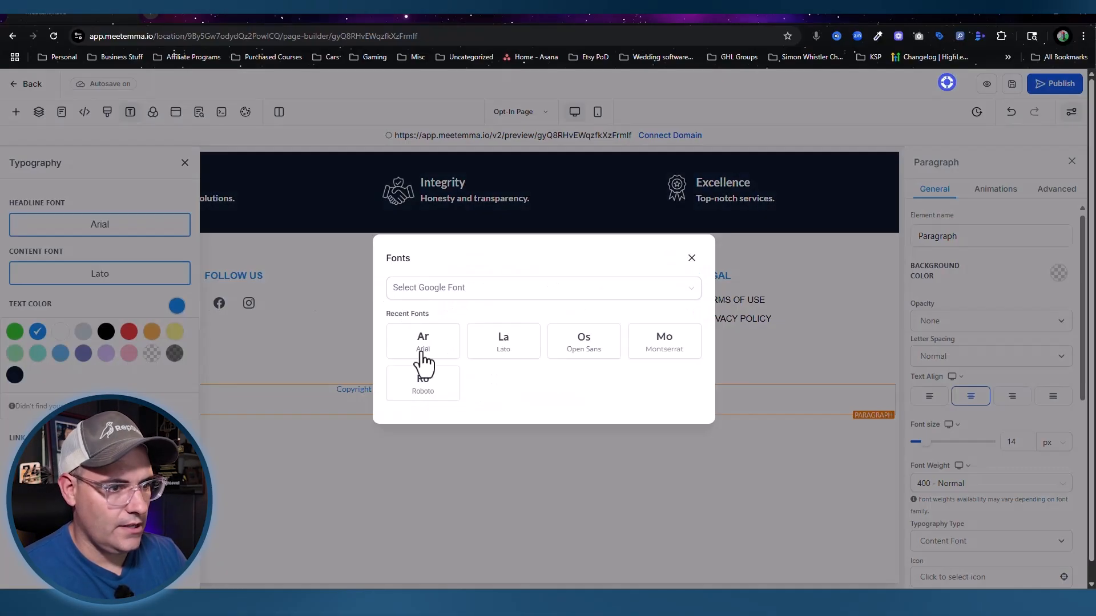
pyautogui.click(425, 387)
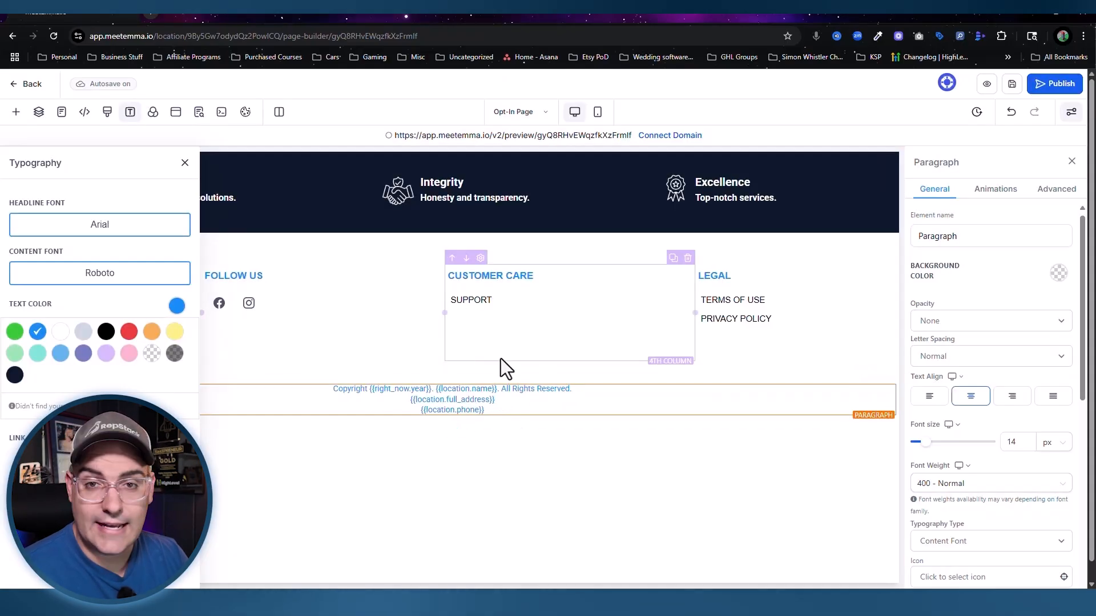
pyautogui.click(183, 164)
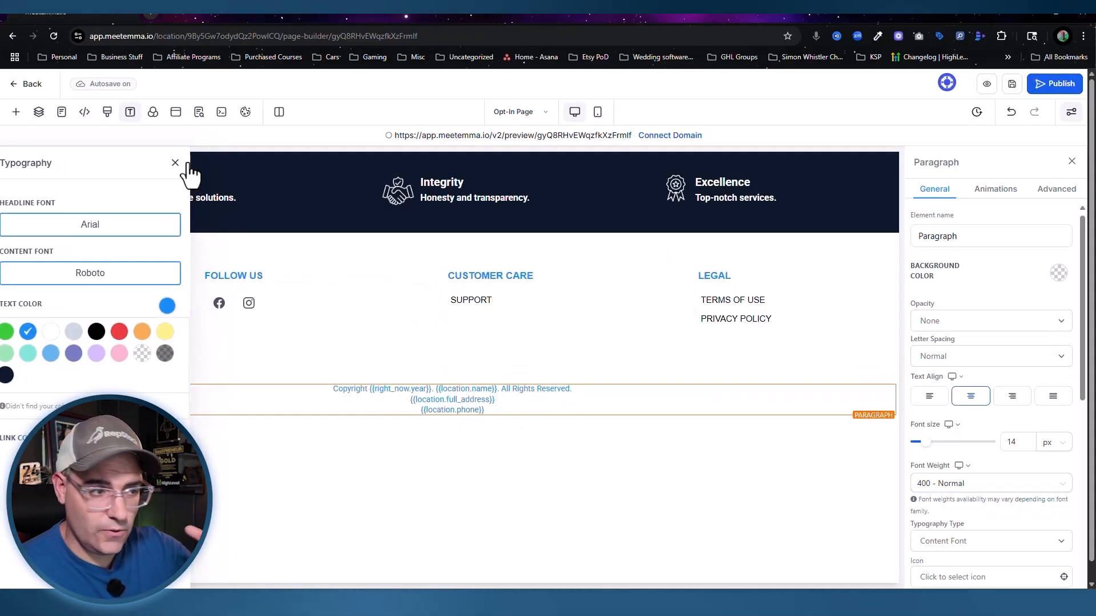
pyautogui.click(876, 225)
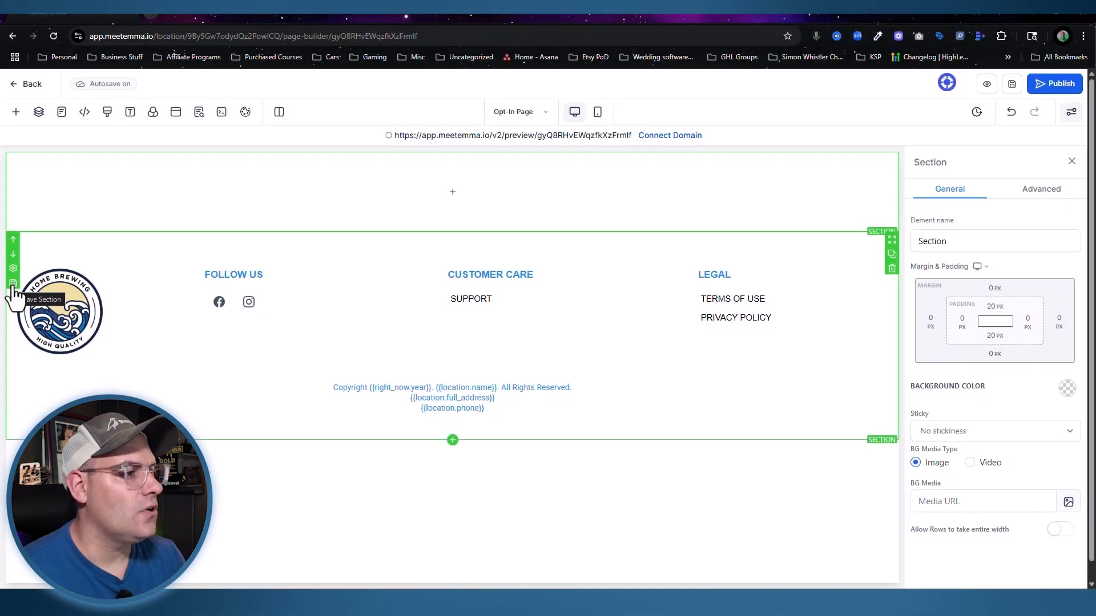
# Step: Save the footer as the Universal Section 'Your Business Footer' and confirm syncing
pyautogui.click(12, 286)
pyautogui.click(417, 247)
pyautogui.write('Your Business Footer')
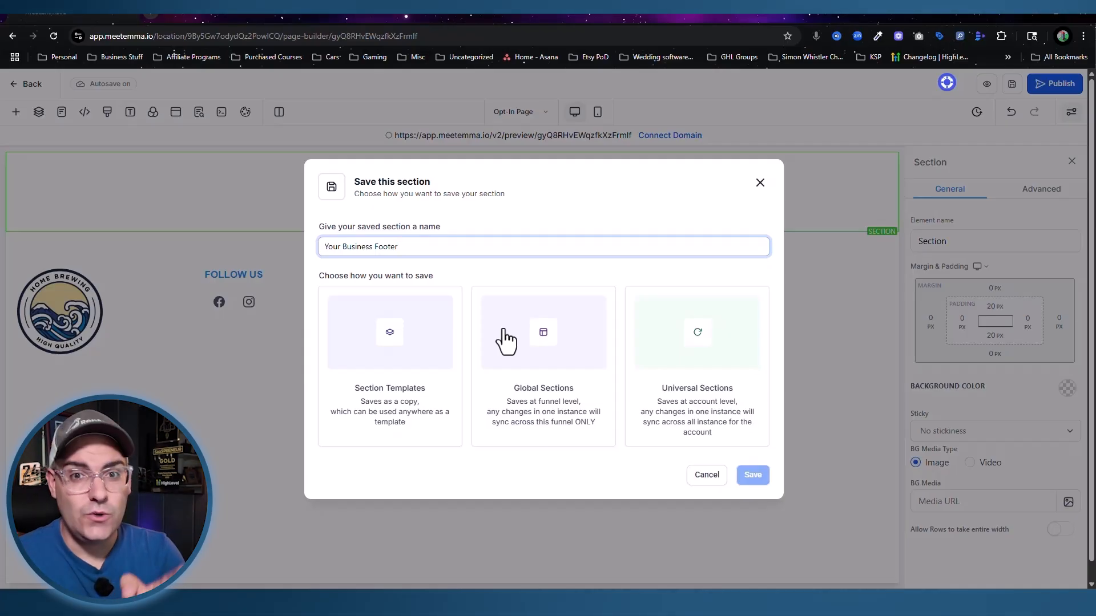
pyautogui.click(675, 346)
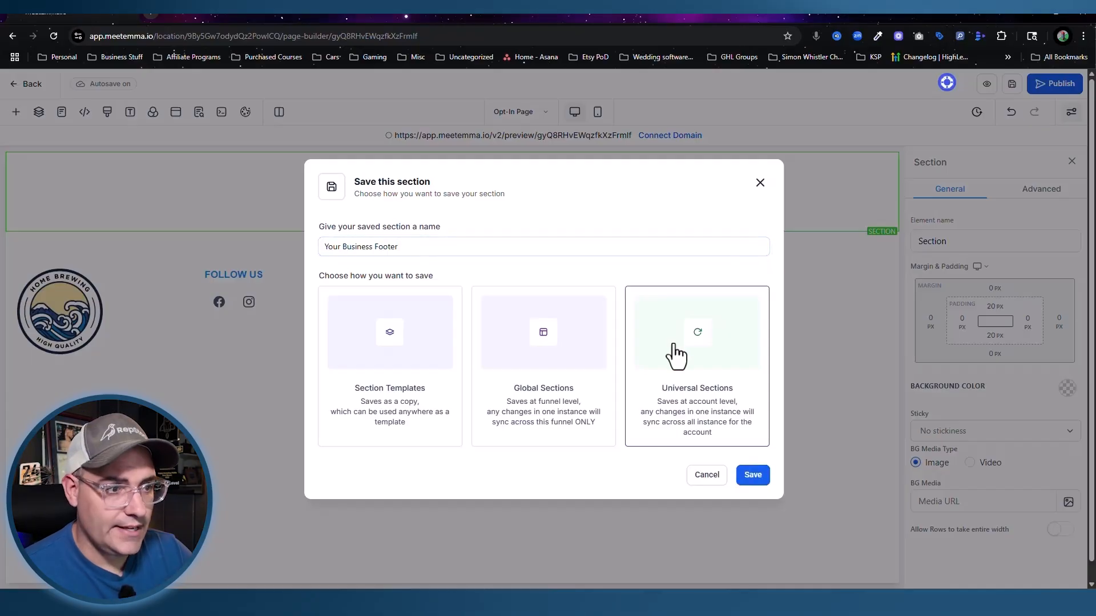
pyautogui.click(756, 481)
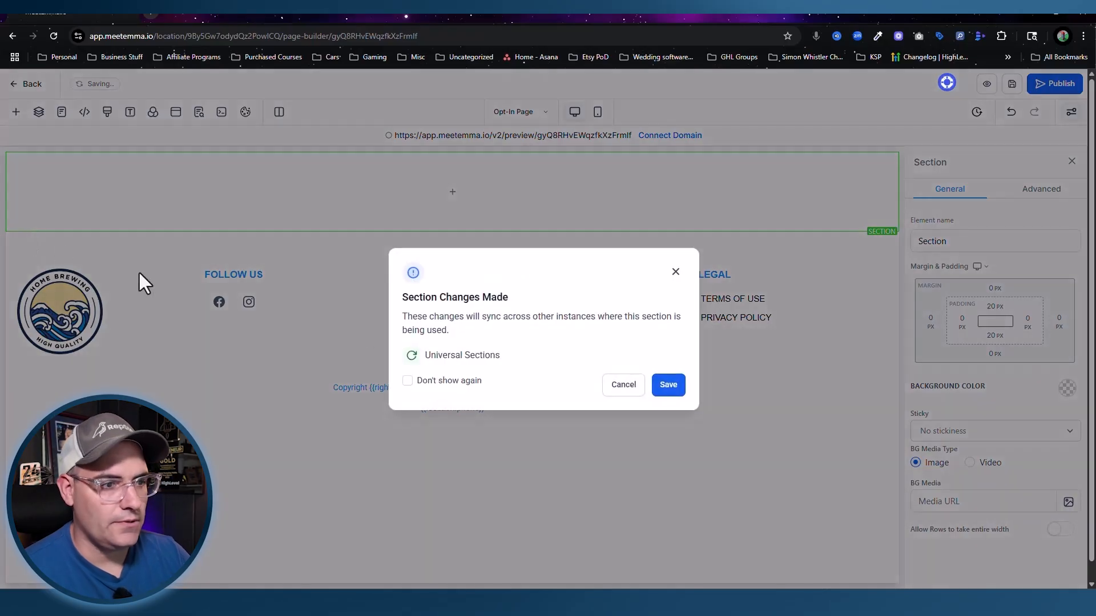
pyautogui.click(669, 386)
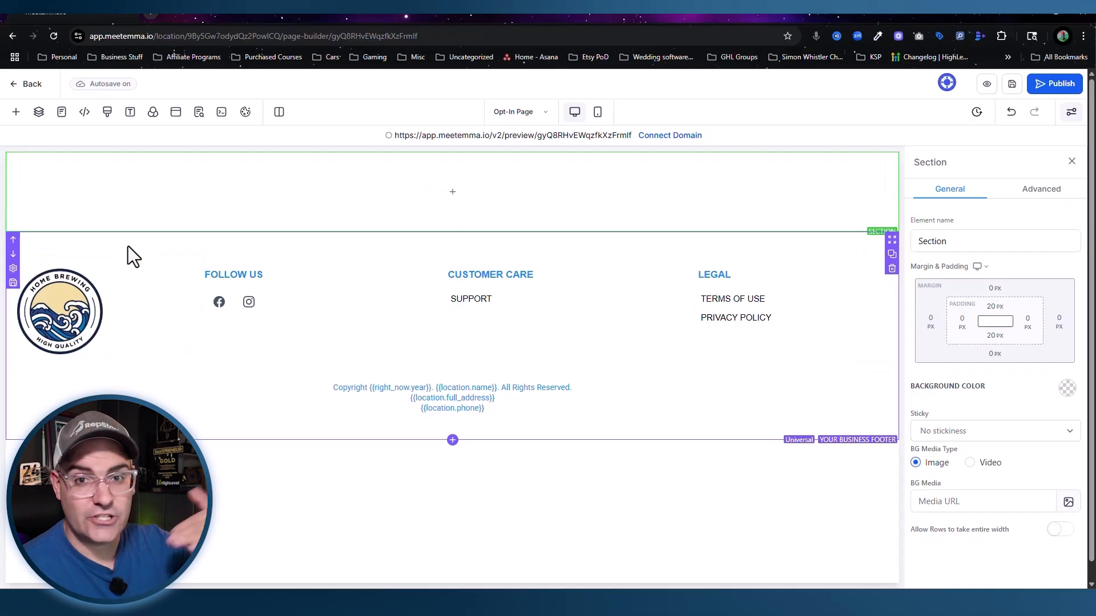
# Step: Switch to the Thank you Page and drag the universal 'Your Business Footer' onto it
pyautogui.click(523, 113)
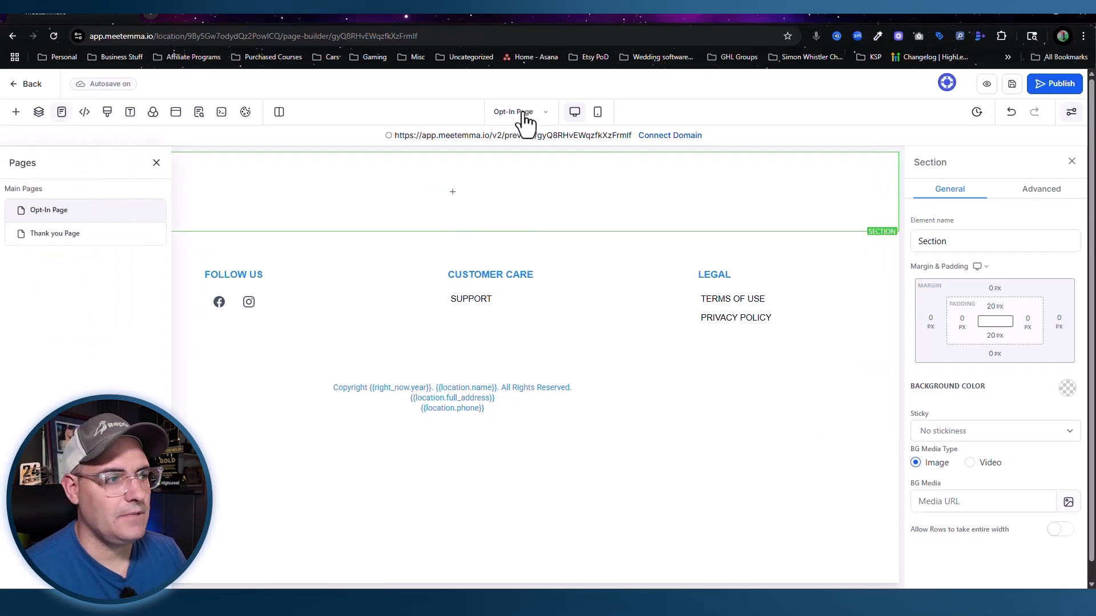
pyautogui.click(59, 235)
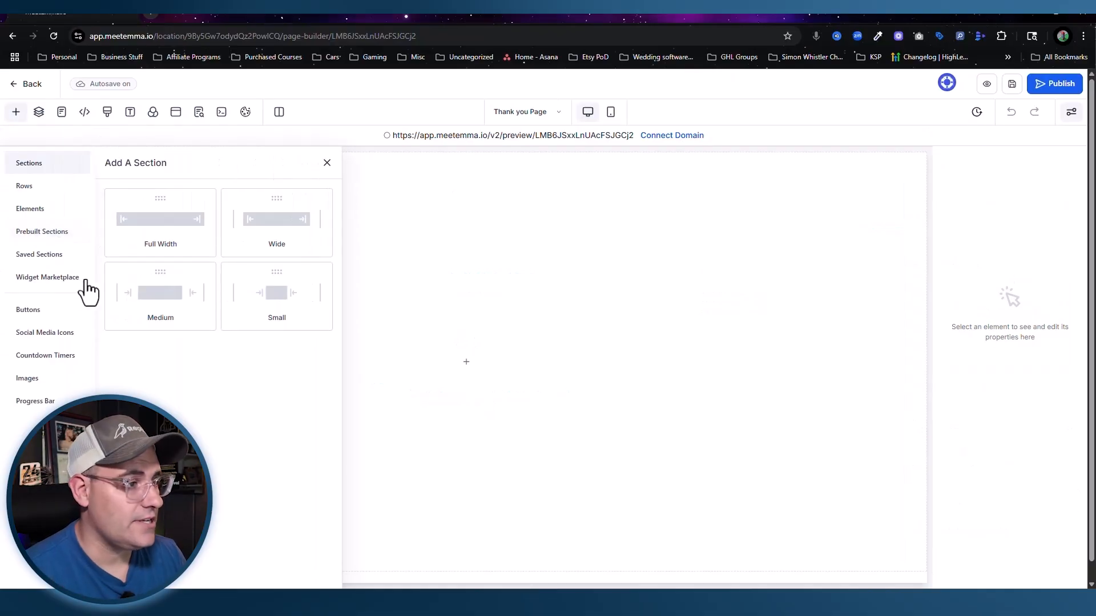
pyautogui.click(33, 258)
pyautogui.click(137, 209)
pyautogui.moveTo(322, 270); pyautogui.dragTo(660, 251)
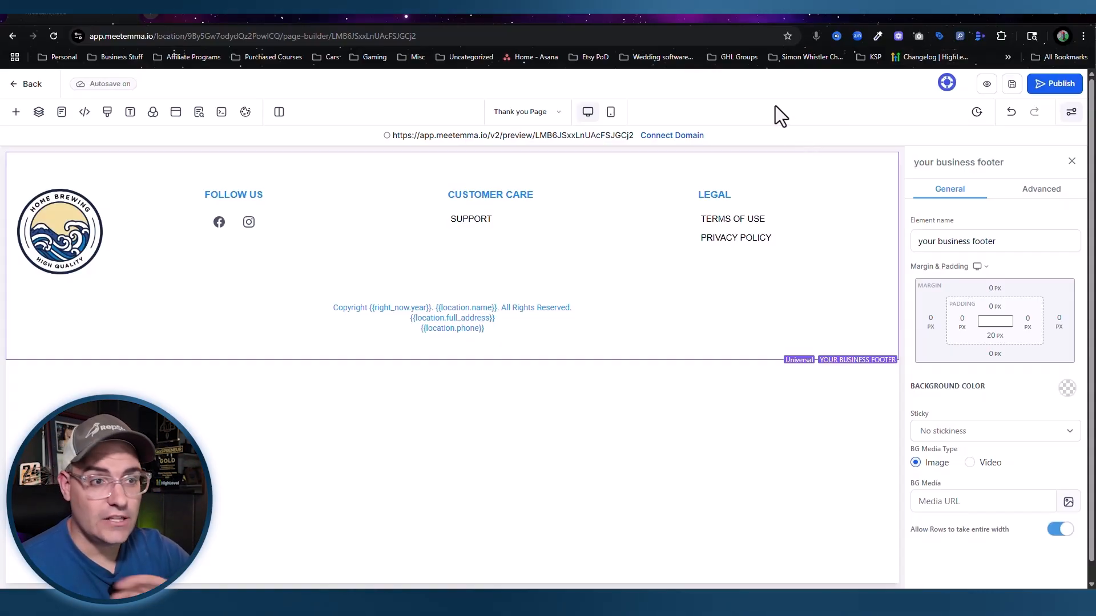
# Step: Save the Thank you Page, duplicate the SUPPORT link twice, and sync the footer change
pyautogui.click(1013, 84)
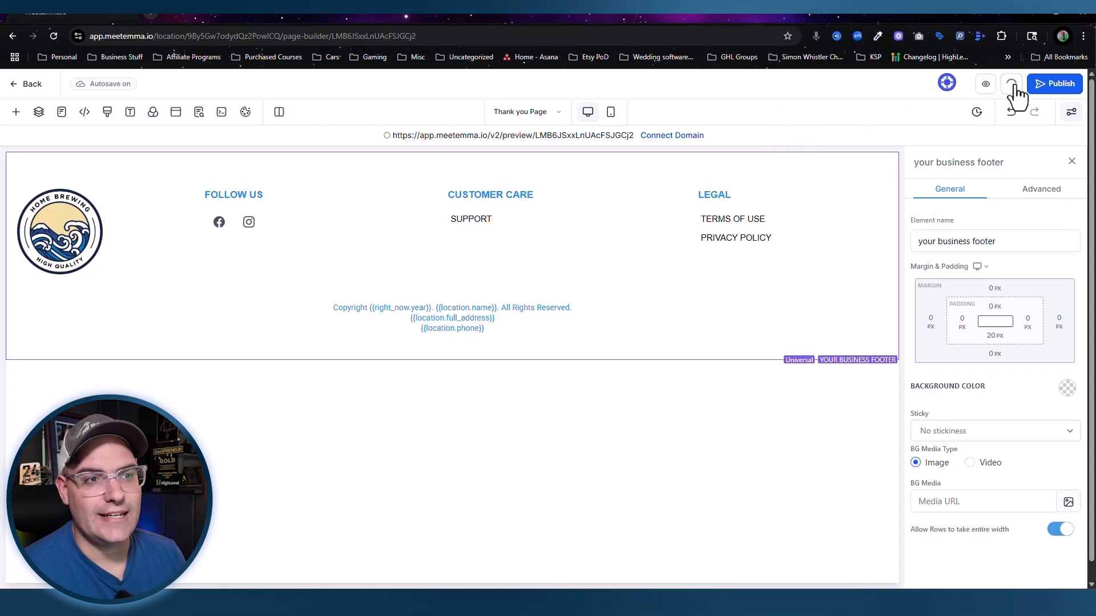
pyautogui.click(670, 207)
pyautogui.click(671, 206)
pyautogui.click(671, 206)
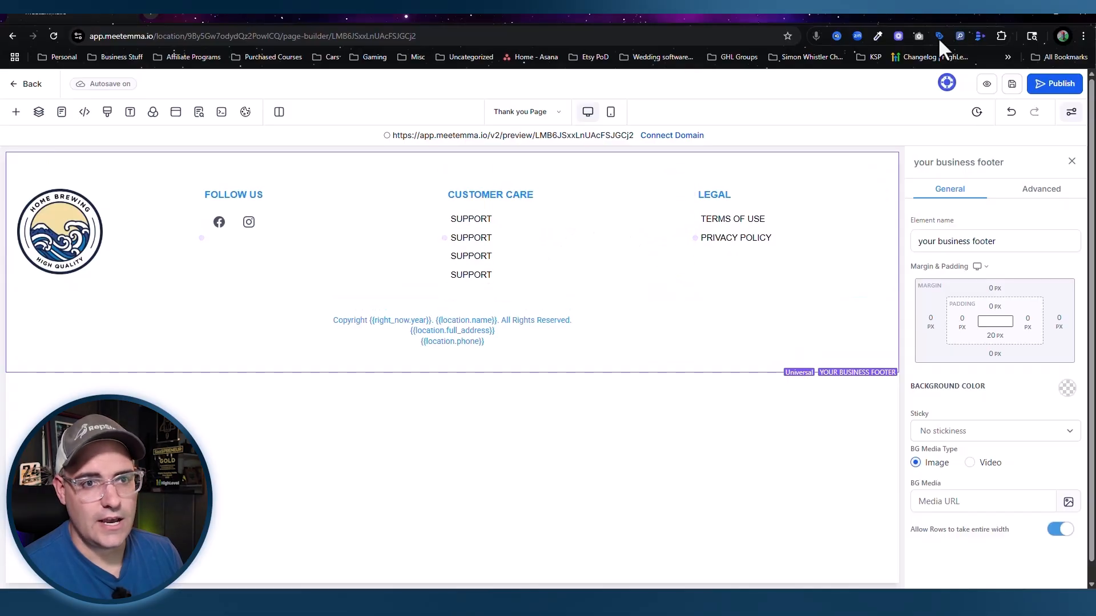
pyautogui.click(1012, 84)
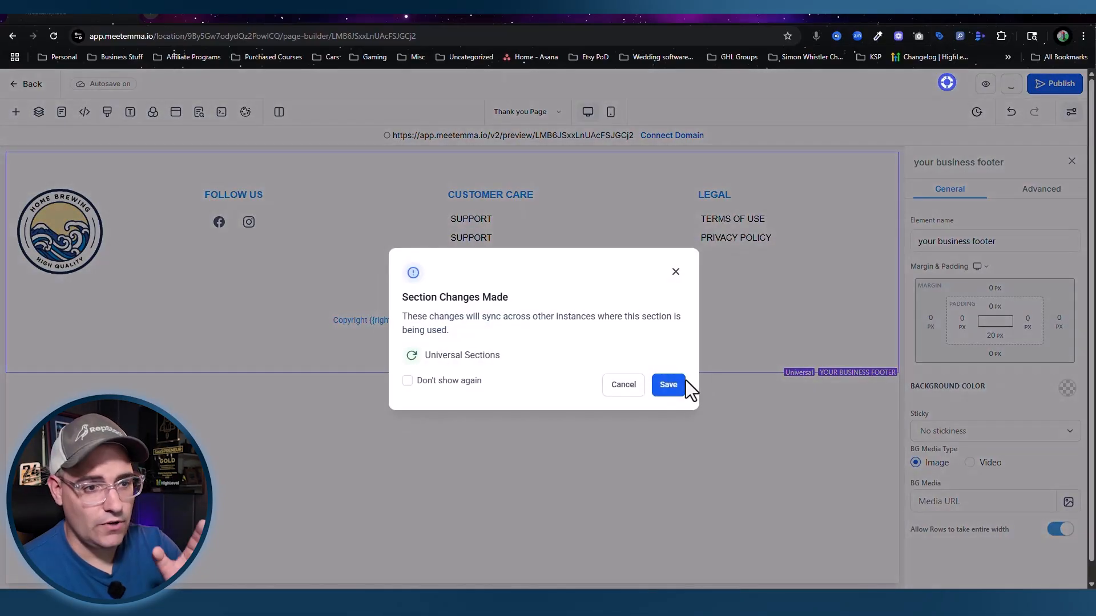
pyautogui.click(679, 384)
# Step: On the Opt-In Page, delete the three extra SUPPORT links and save the synced footer
pyautogui.click(530, 112)
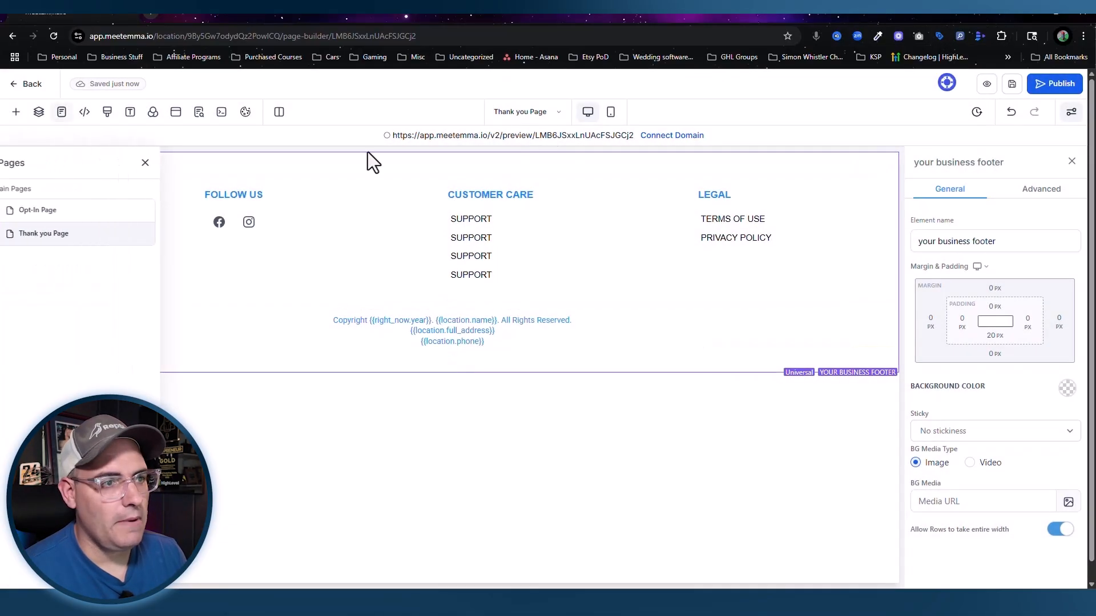
pyautogui.click(60, 211)
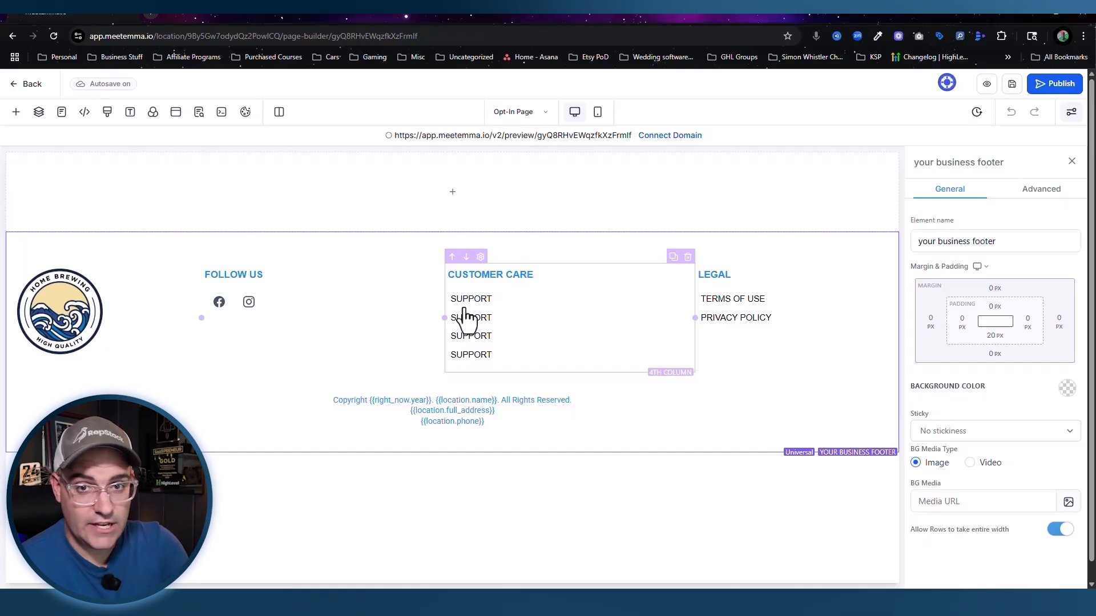
pyautogui.click(685, 307)
pyautogui.click(685, 307)
pyautogui.click(685, 308)
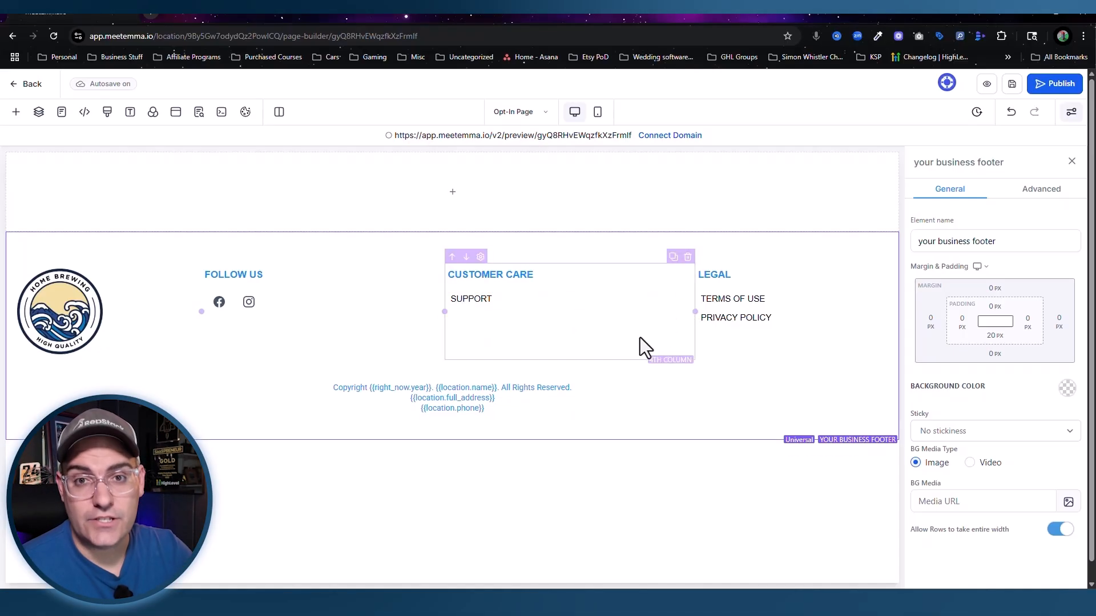
pyautogui.click(1014, 87)
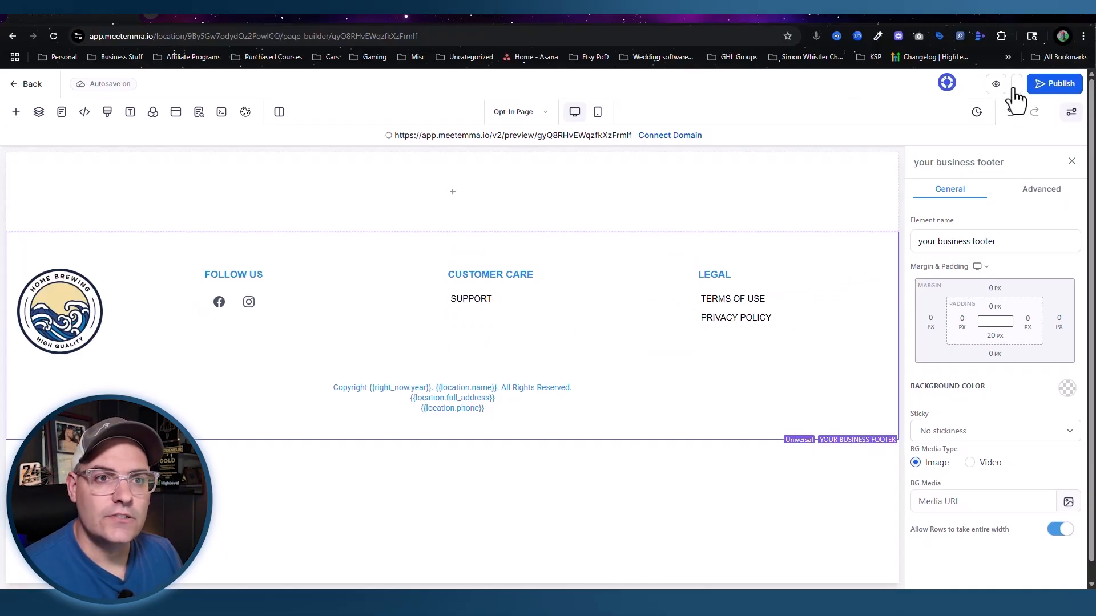
pyautogui.click(668, 384)
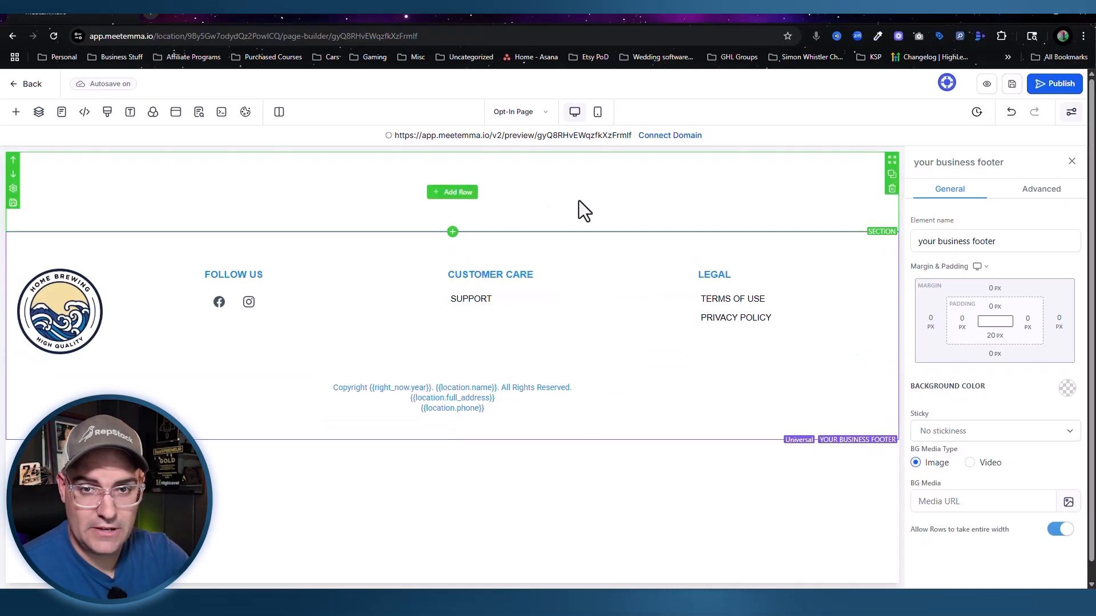
# Step: Insert a full-width top section with a one-column row holding a headline and subheadline
pyautogui.click(16, 117)
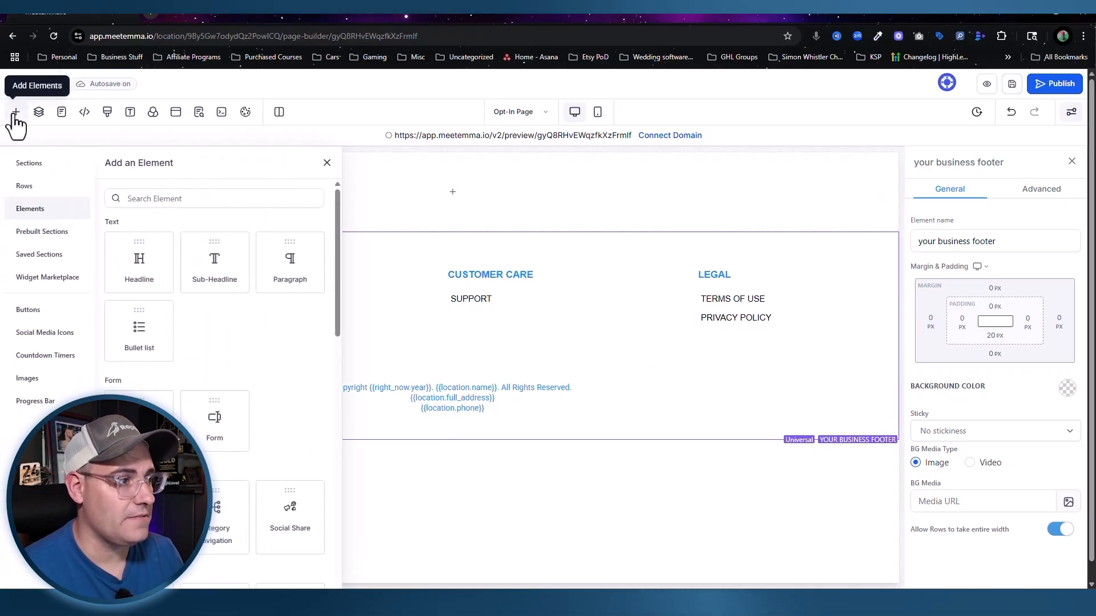
pyautogui.click(24, 169)
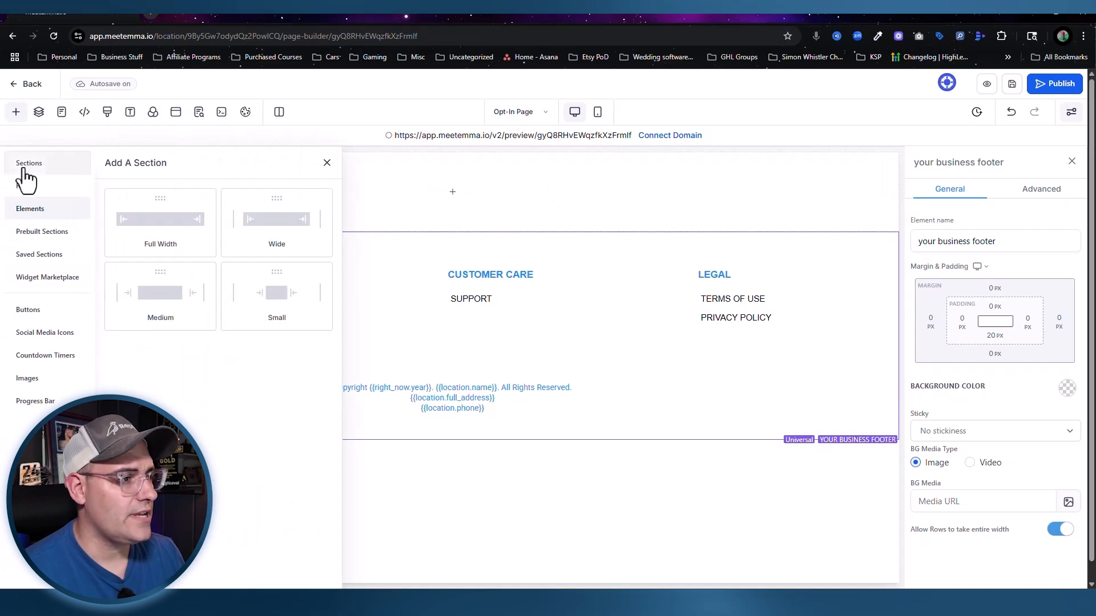
pyautogui.moveTo(147, 235); pyautogui.dragTo(513, 165)
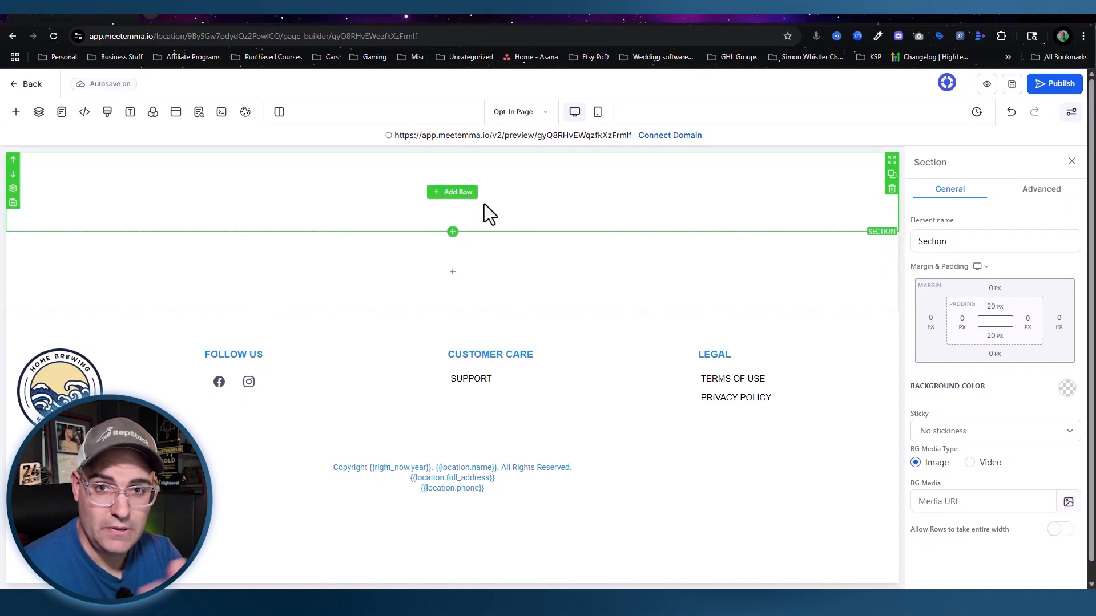
pyautogui.click(454, 192)
pyautogui.click(172, 236)
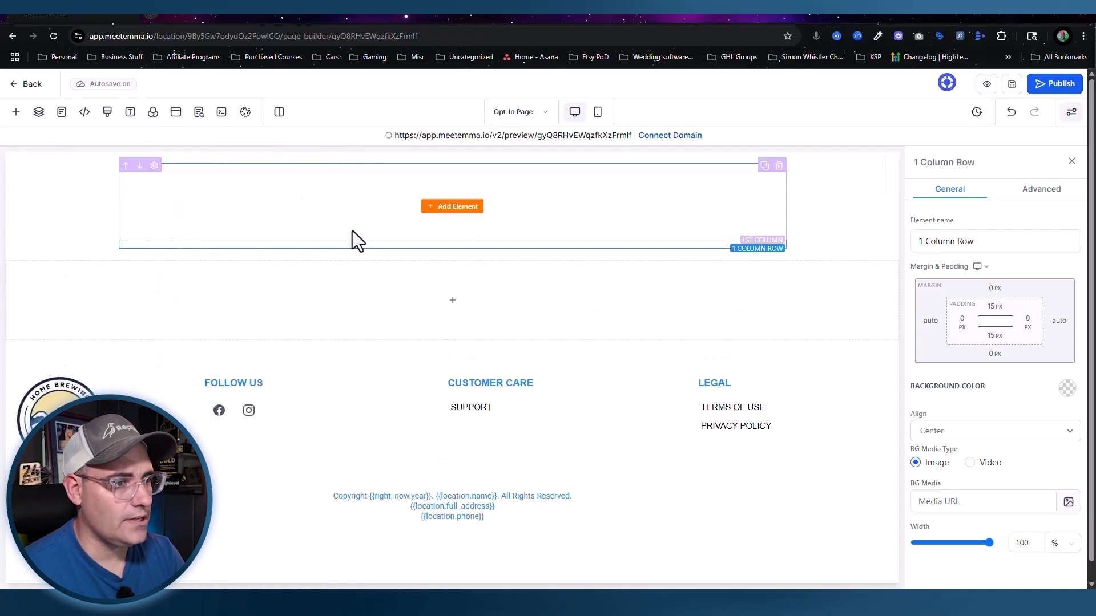
pyautogui.click(455, 210)
pyautogui.click(135, 264)
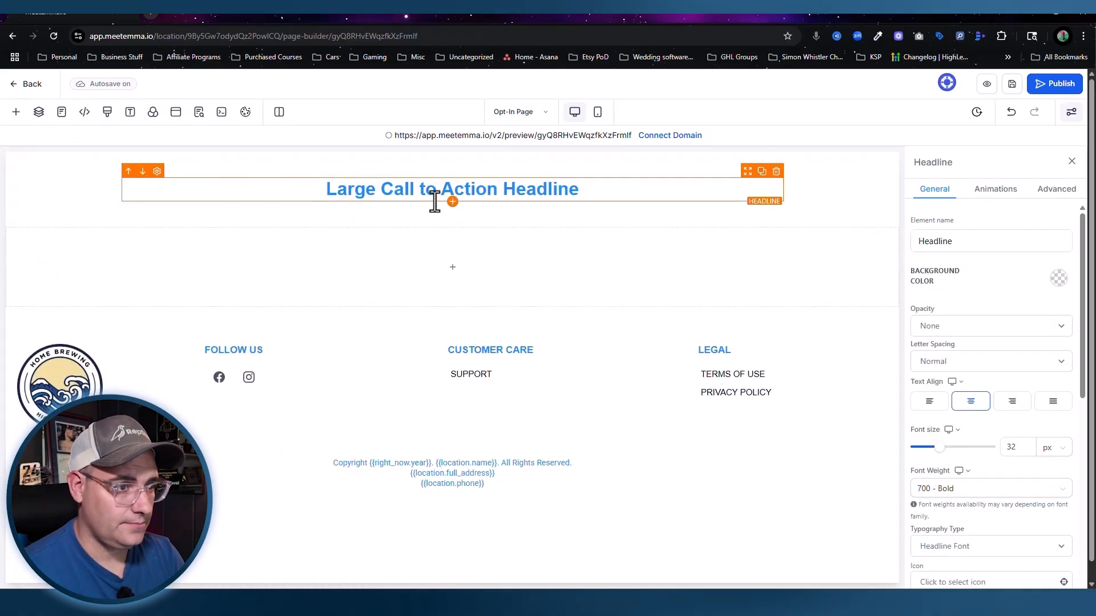
pyautogui.click(453, 202)
pyautogui.click(220, 260)
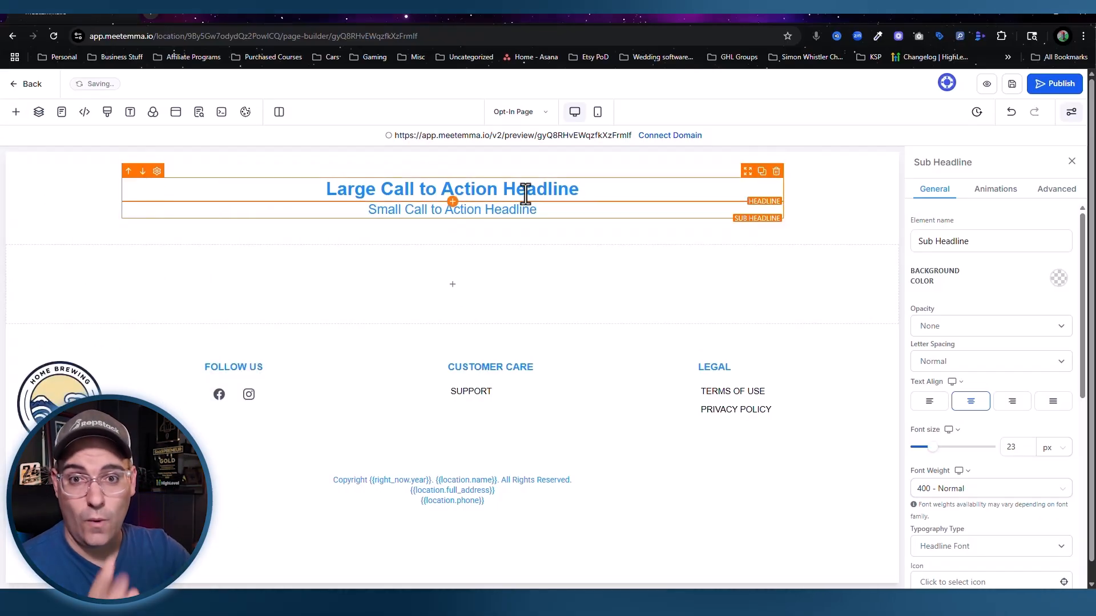
# Step: Add a two-column row with an image and the Free Course Opt-In form
pyautogui.click(457, 287)
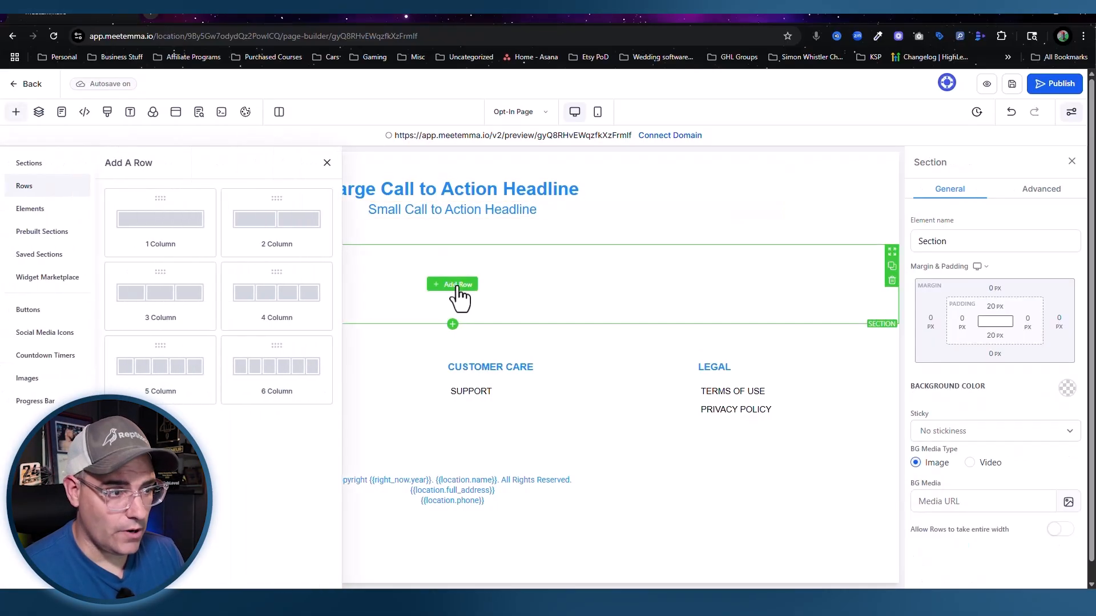
pyautogui.click(278, 221)
pyautogui.moveTo(275, 298)
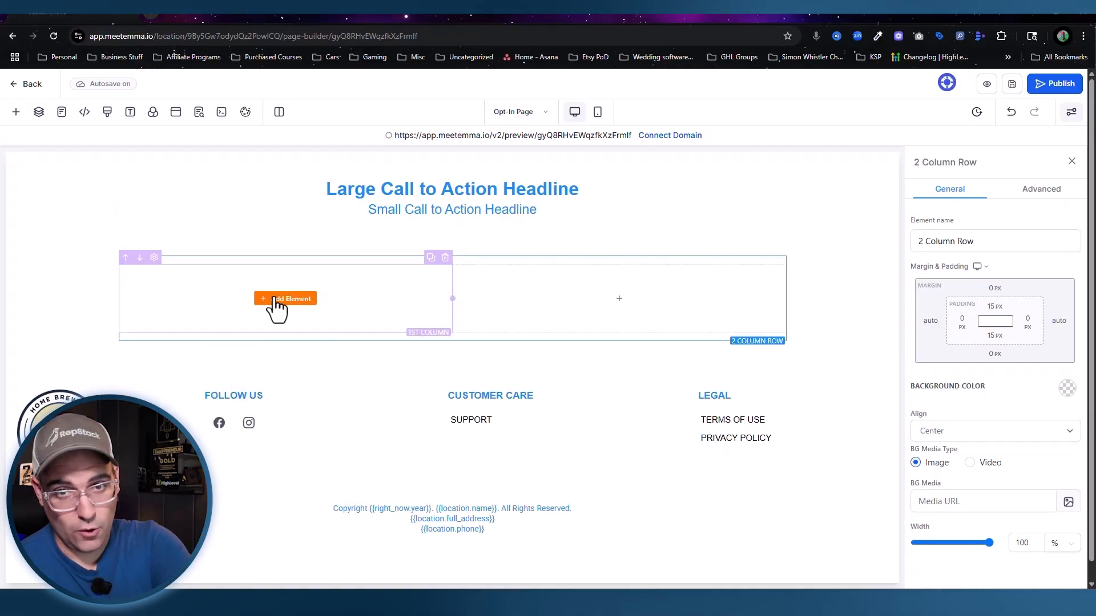
pyautogui.click(278, 302)
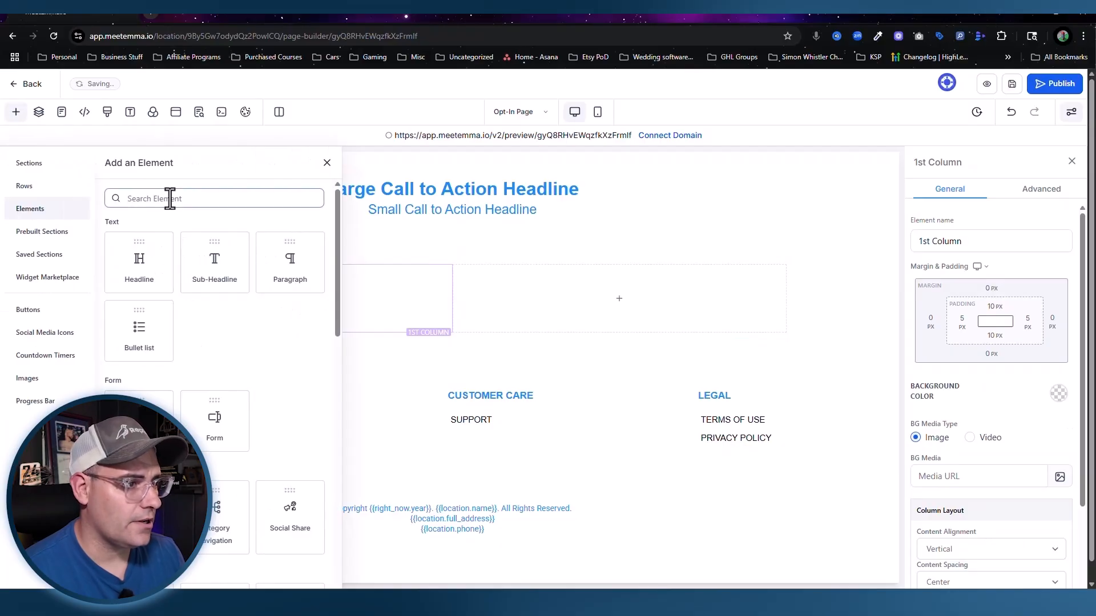
pyautogui.click(170, 198)
pyautogui.write('ima')
pyautogui.click(217, 276)
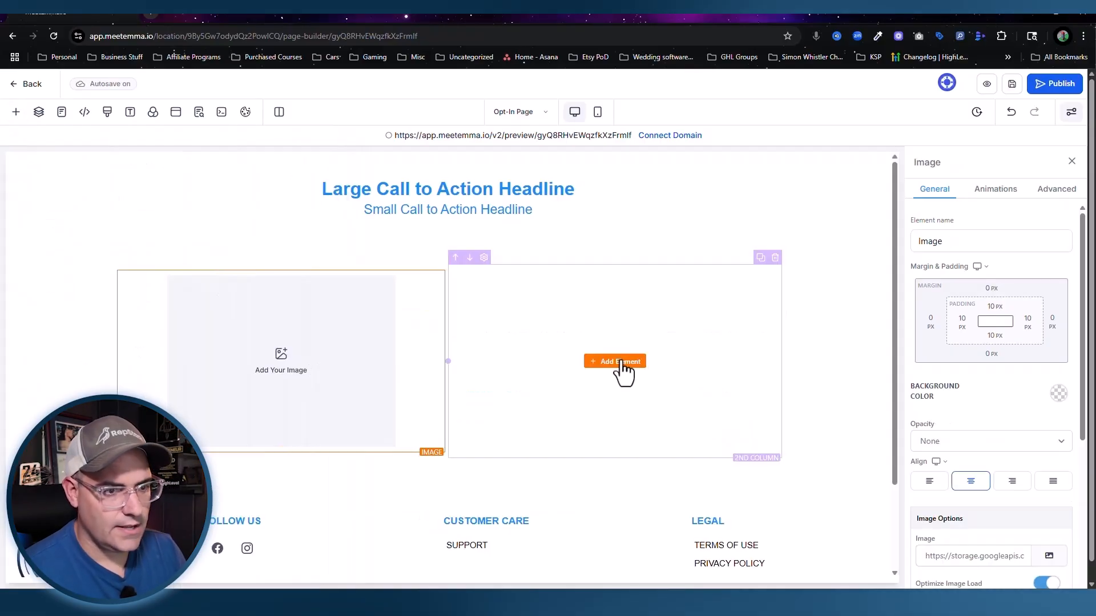
pyautogui.click(622, 365)
pyautogui.tripleClick(177, 200)
pyautogui.write('fo')
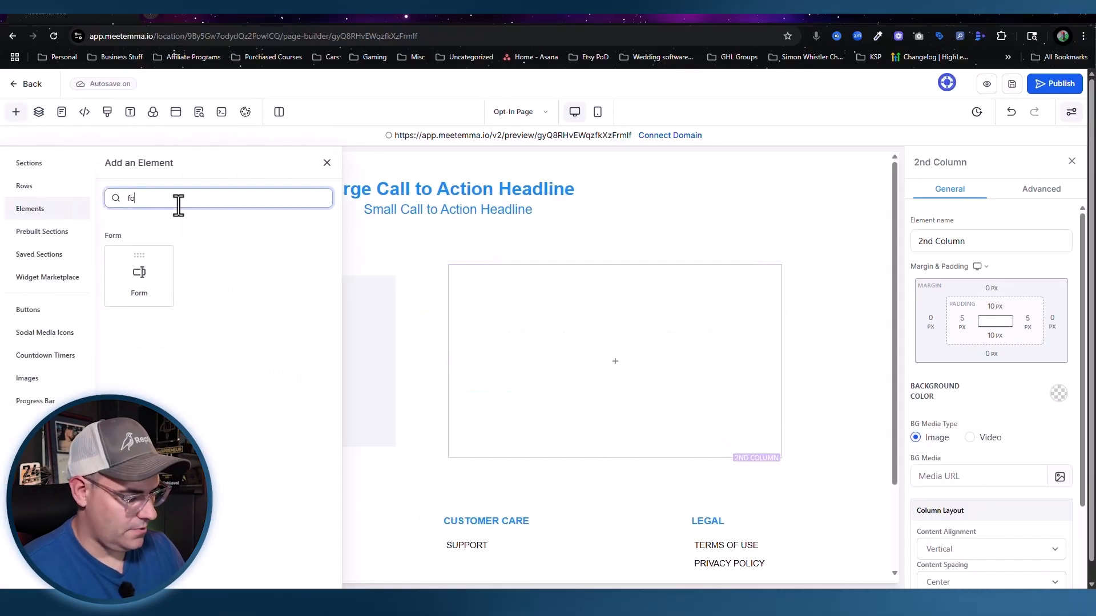
pyautogui.write('rm')
pyautogui.click(164, 267)
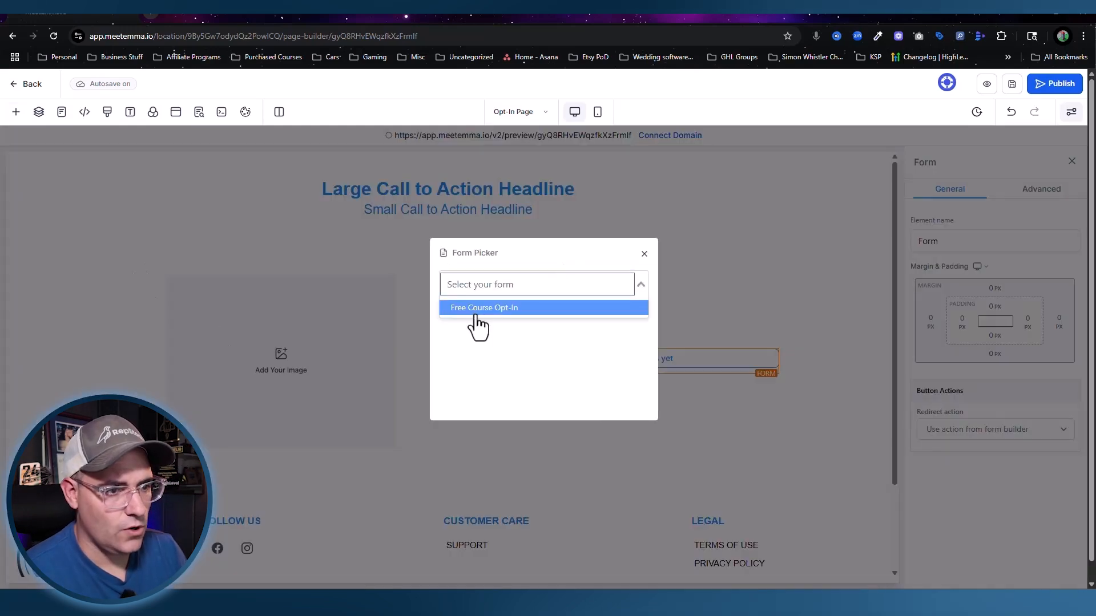
pyautogui.click(480, 325)
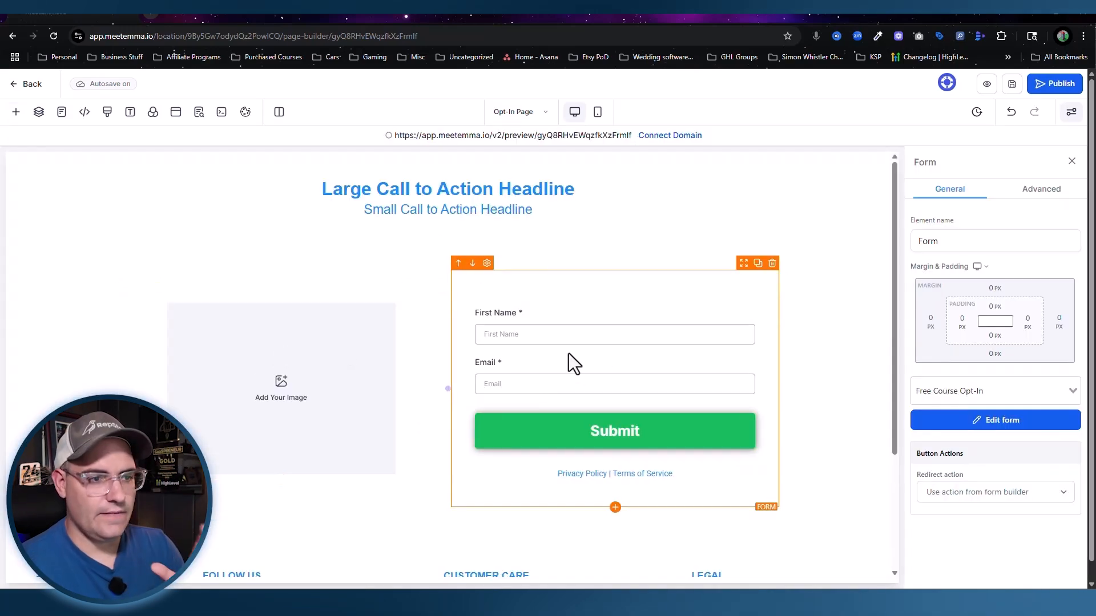
pyautogui.click(842, 367)
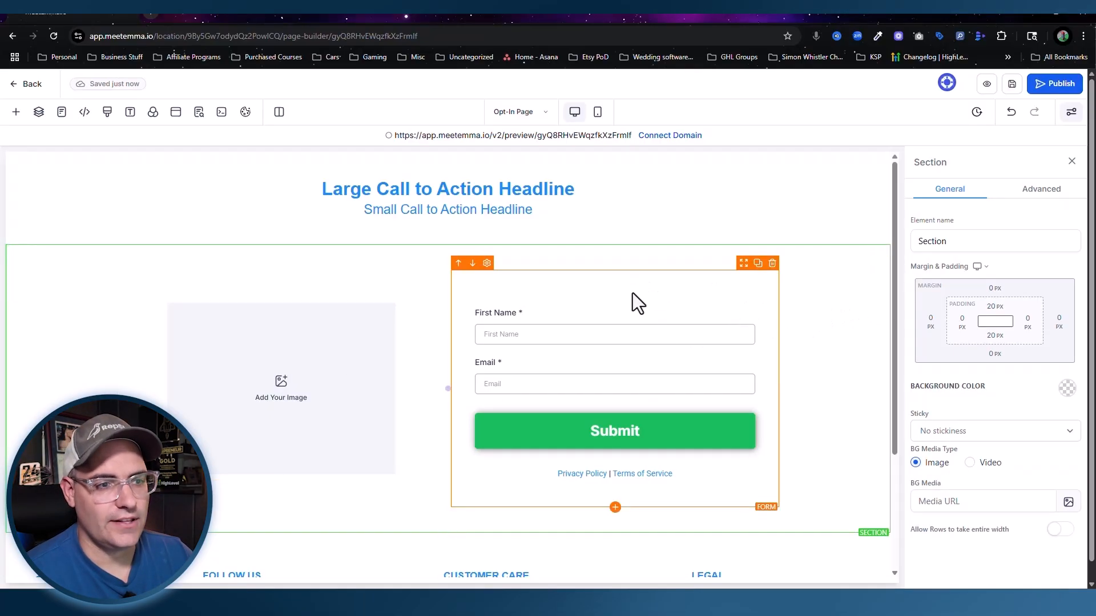
pyautogui.click(1067, 390)
# Step: Set the section background back to white and select the form's column
pyautogui.click(938, 424)
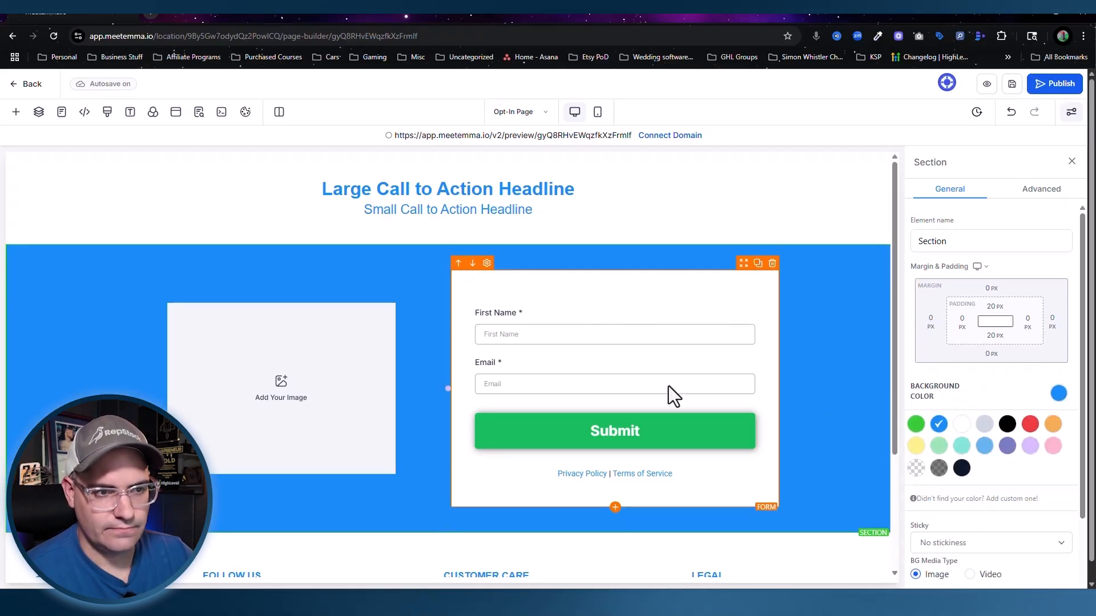
pyautogui.click(962, 425)
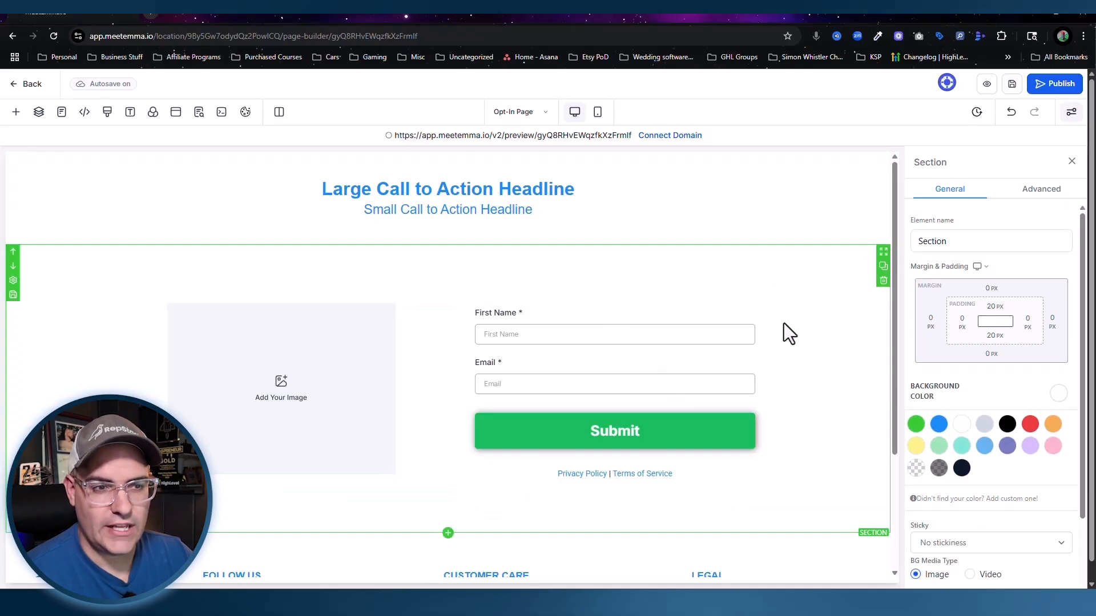
pyautogui.click(603, 292)
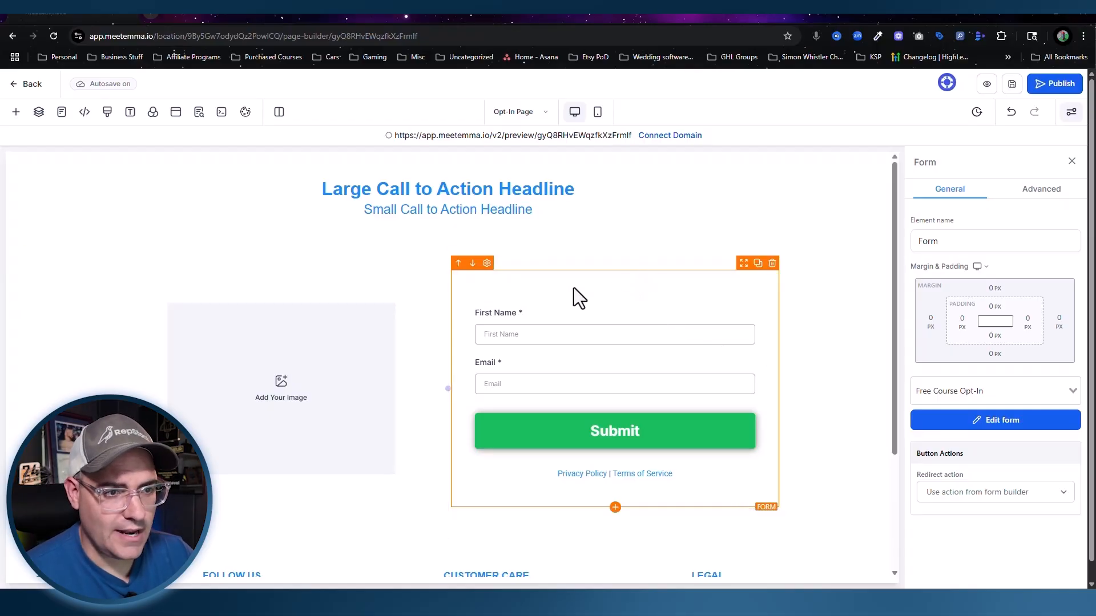
pyautogui.click(611, 269)
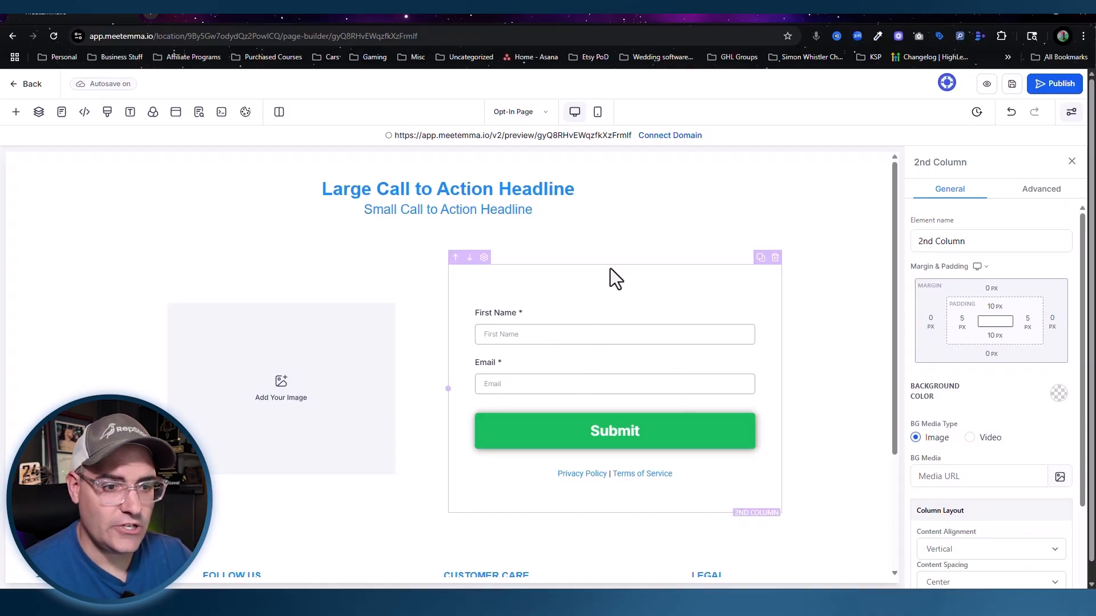
# Step: Give the form's column an outer box shadow with a 7 px blur
pyautogui.click(1057, 197)
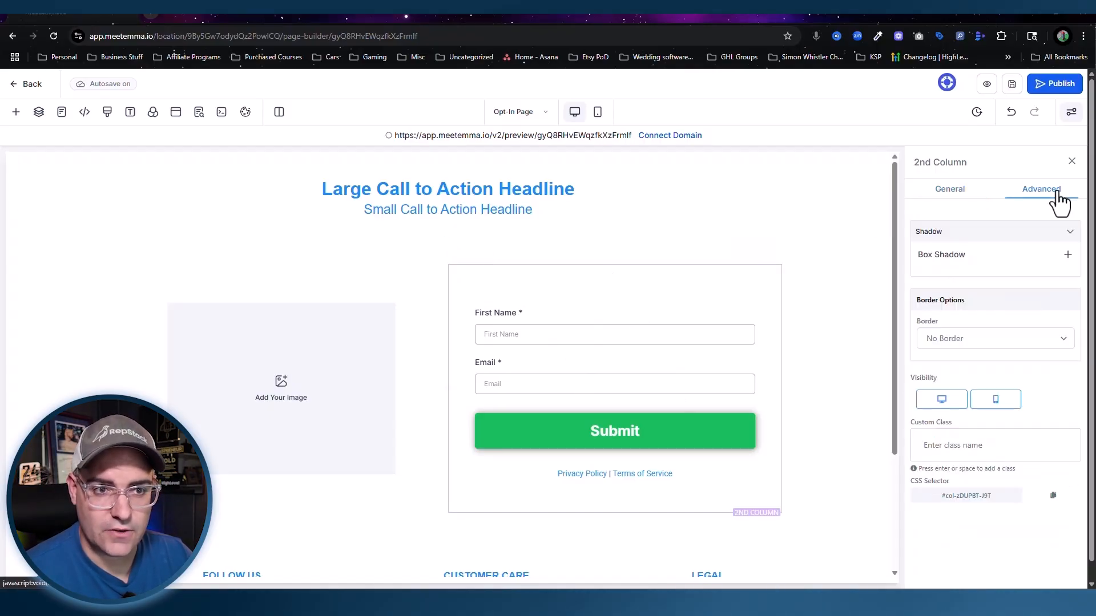
pyautogui.click(1068, 255)
pyautogui.click(858, 453)
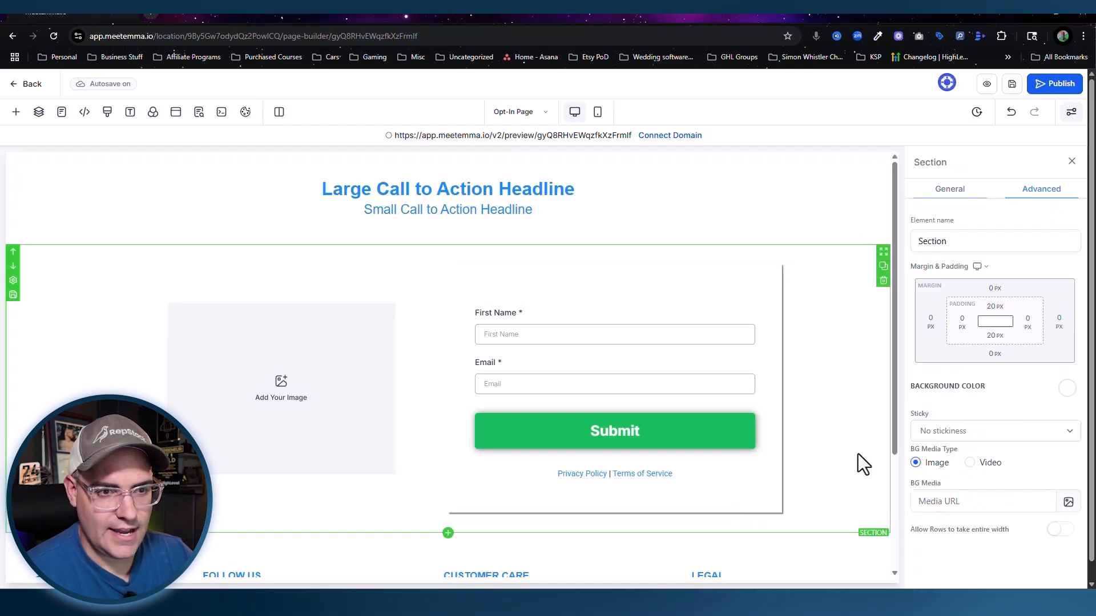
pyautogui.click(673, 272)
pyautogui.click(1040, 190)
pyautogui.click(1015, 285)
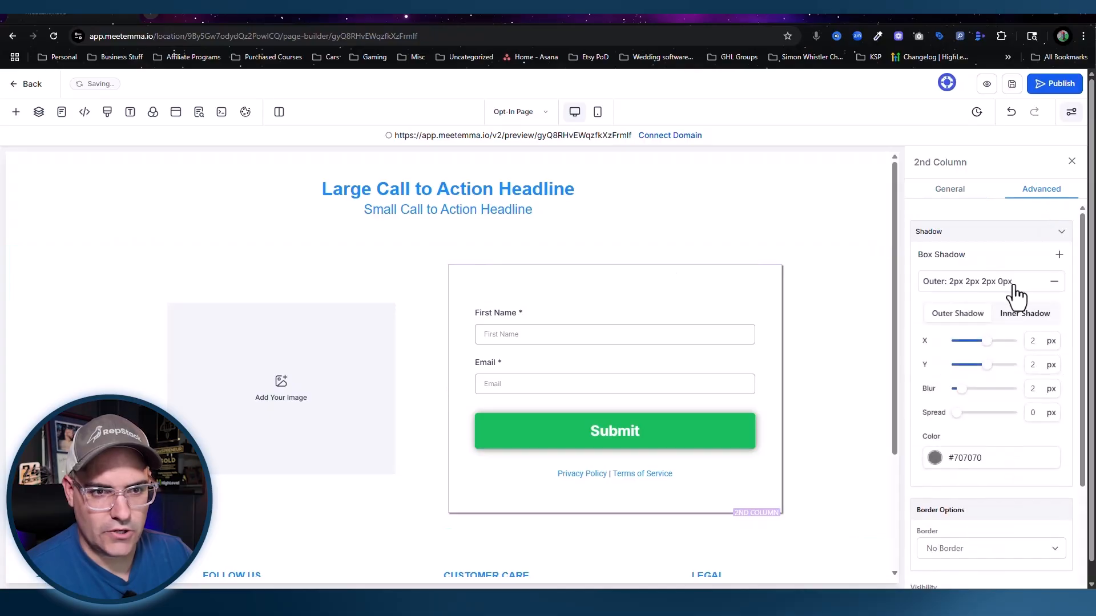
pyautogui.write('7')
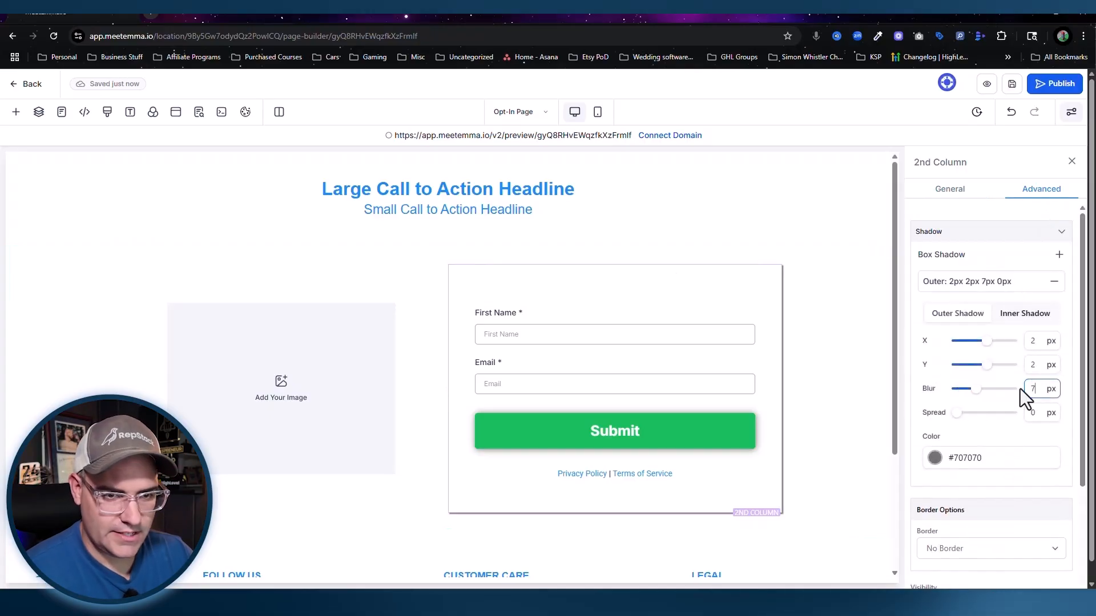
pyautogui.click(875, 362)
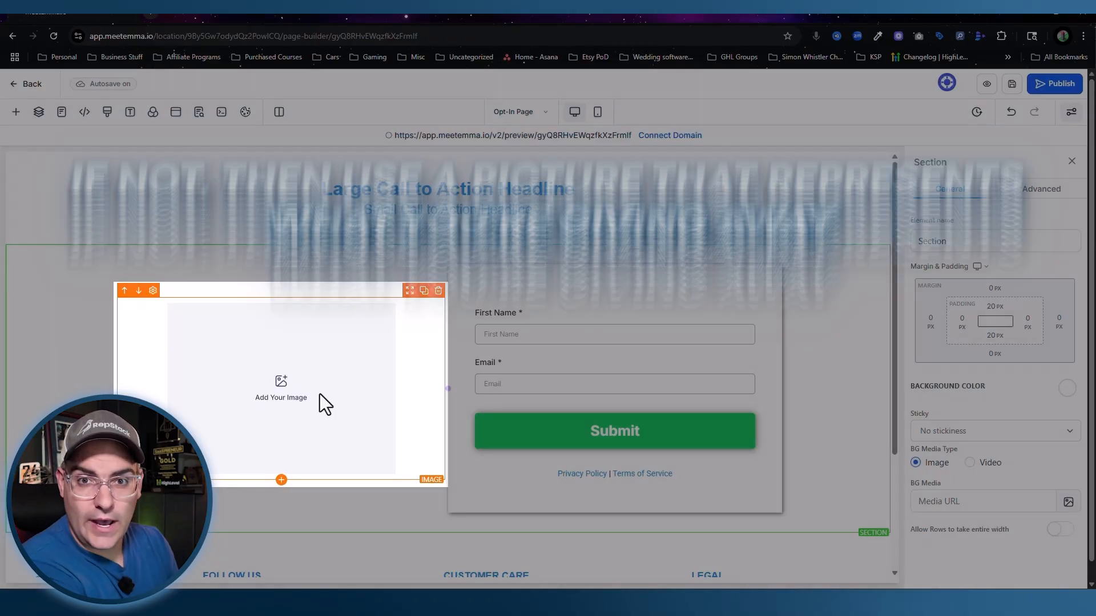
# Step: Rewrite the headline as 'Grow Your Small Business Today!' and fix the subheadline's spacing and period
pyautogui.tripleClick(428, 189)
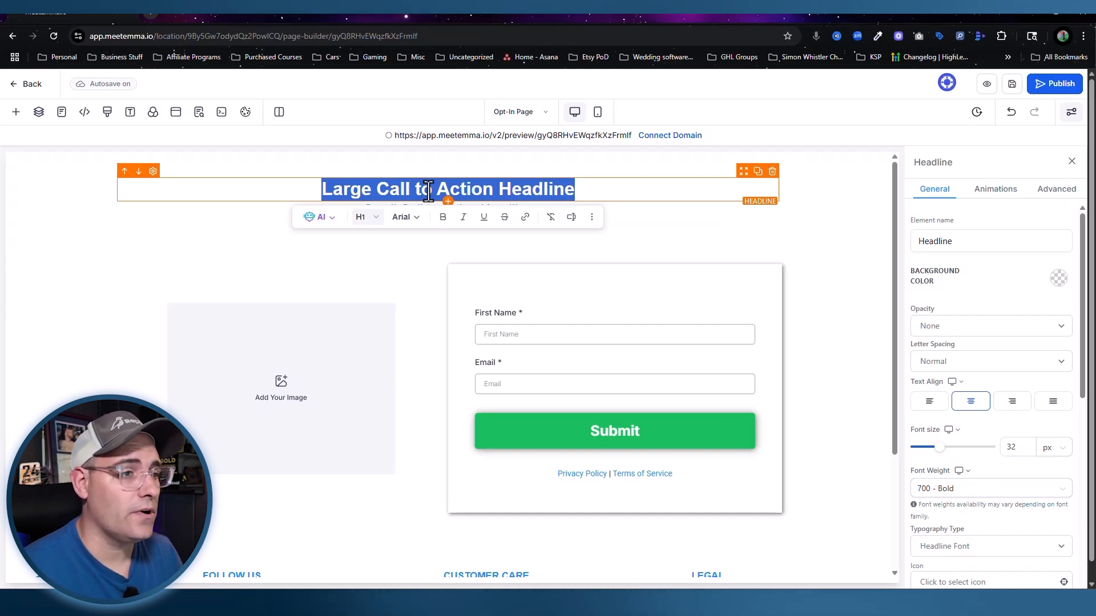
pyautogui.write('GRow Your Small Business Today')
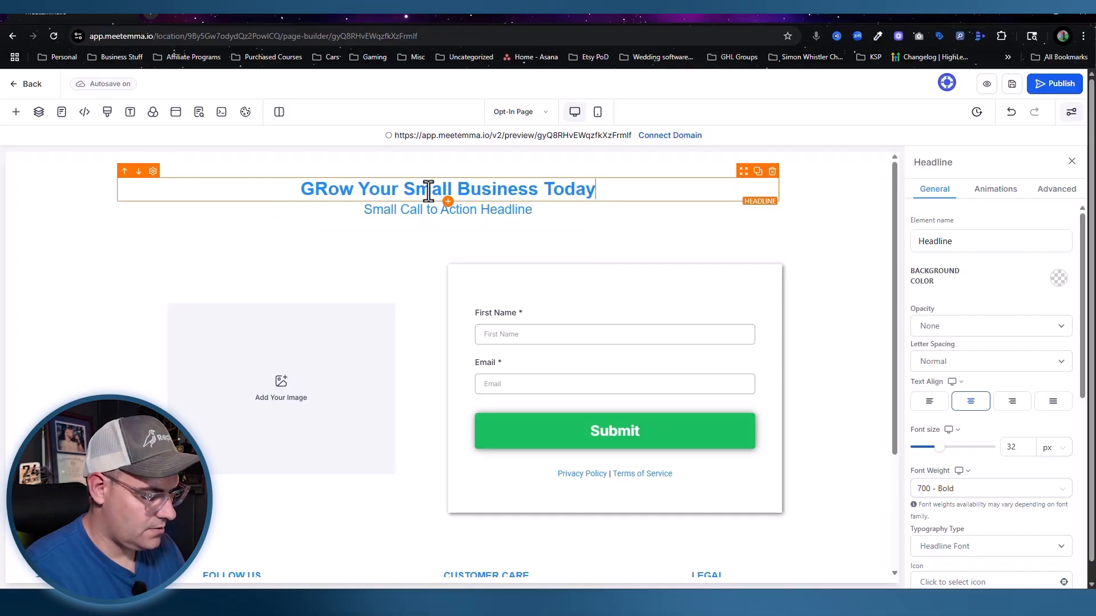
pyautogui.write('!')
pyautogui.doubleClick(385, 211)
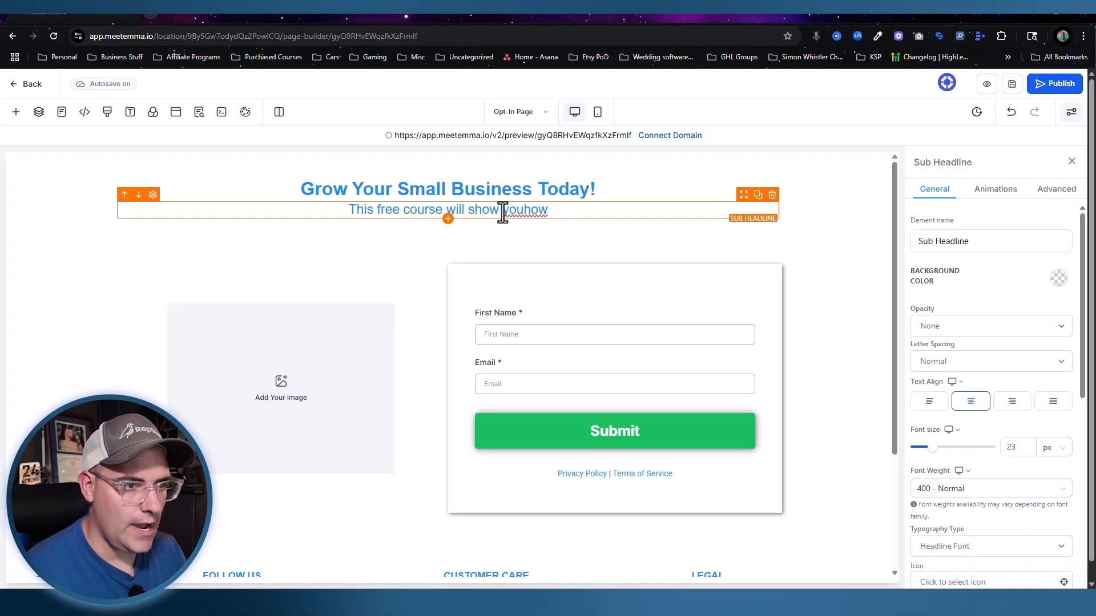
pyautogui.press('Left')
pyautogui.press('End')
pyautogui.write('.')
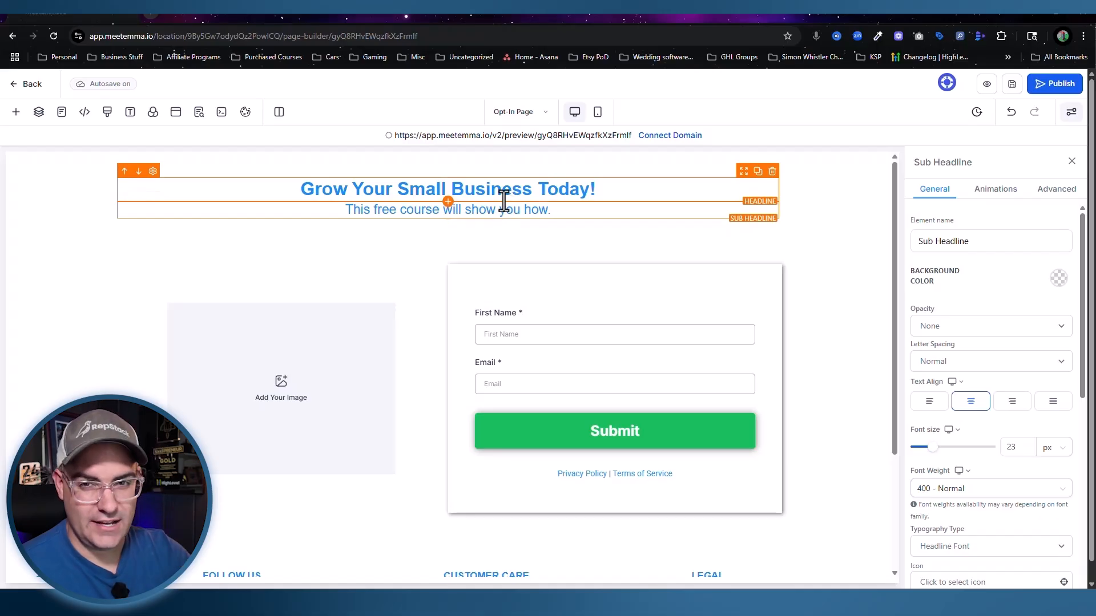
# Step: Set the headline font size to 63 px and select the subheadline's font size value
pyautogui.moveTo(296, 188); pyautogui.dragTo(628, 189)
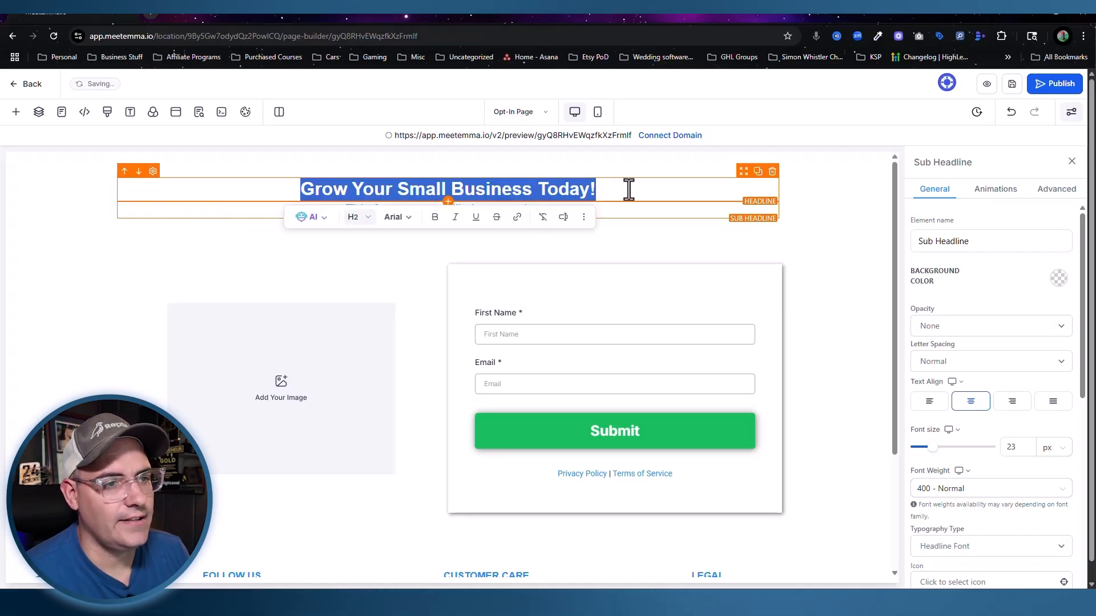
pyautogui.click(554, 211)
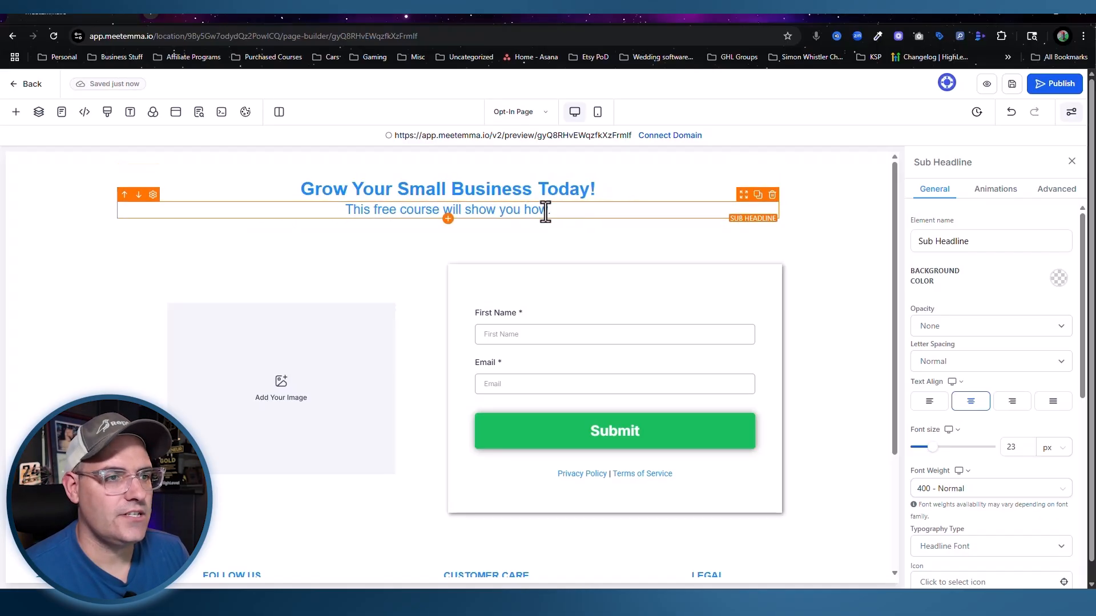
pyautogui.moveTo(556, 211); pyautogui.dragTo(320, 208)
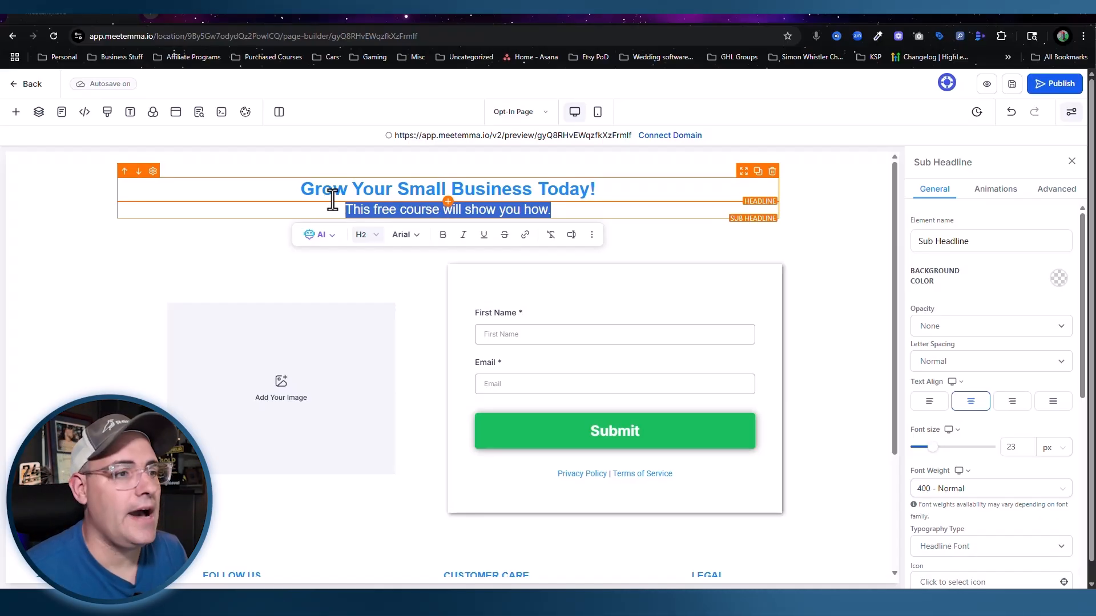
pyautogui.click(428, 189)
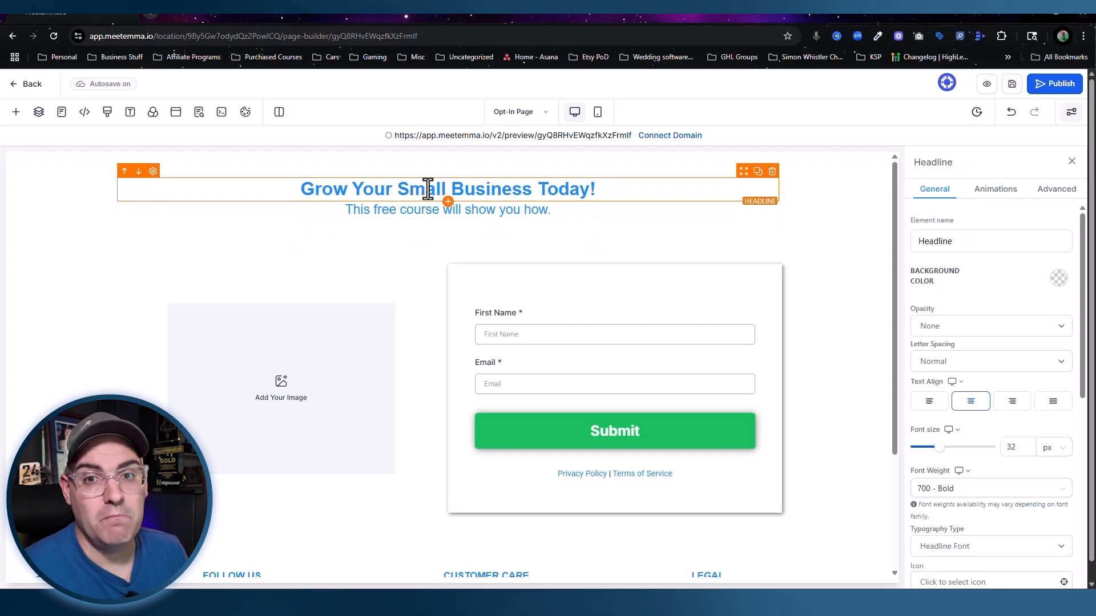
pyautogui.tripleClick(428, 189)
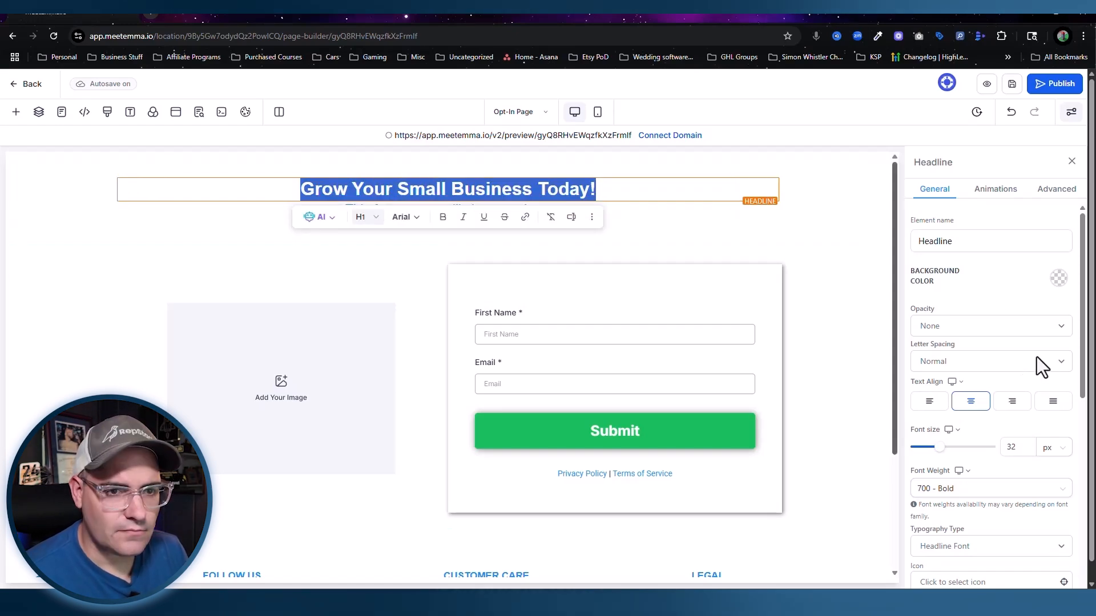
pyautogui.click(1008, 448)
pyautogui.doubleClick(1008, 448)
pyautogui.write('63')
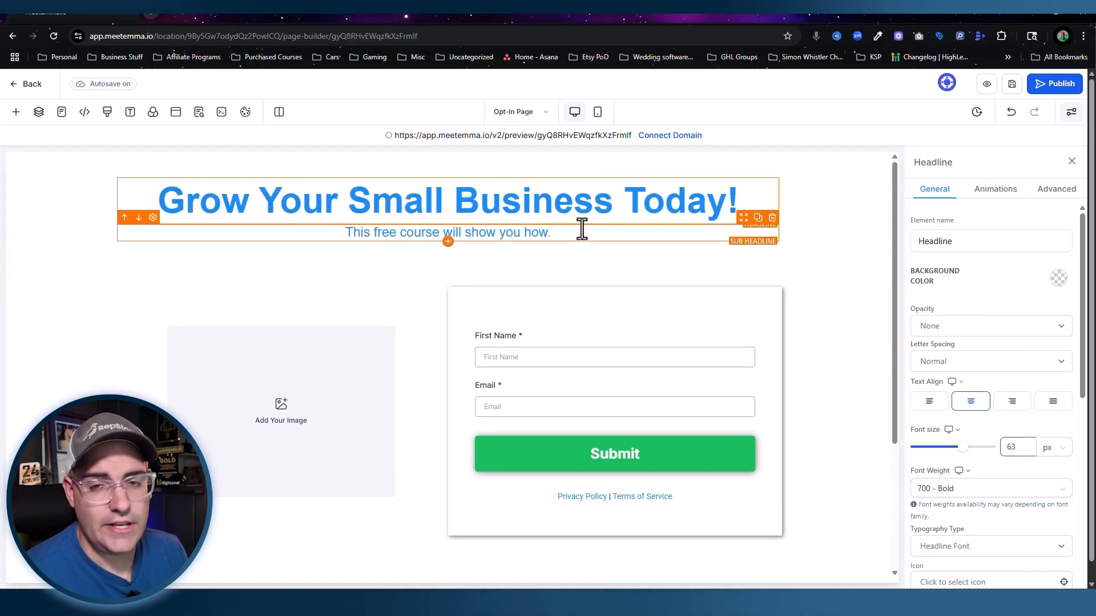
pyautogui.click(528, 234)
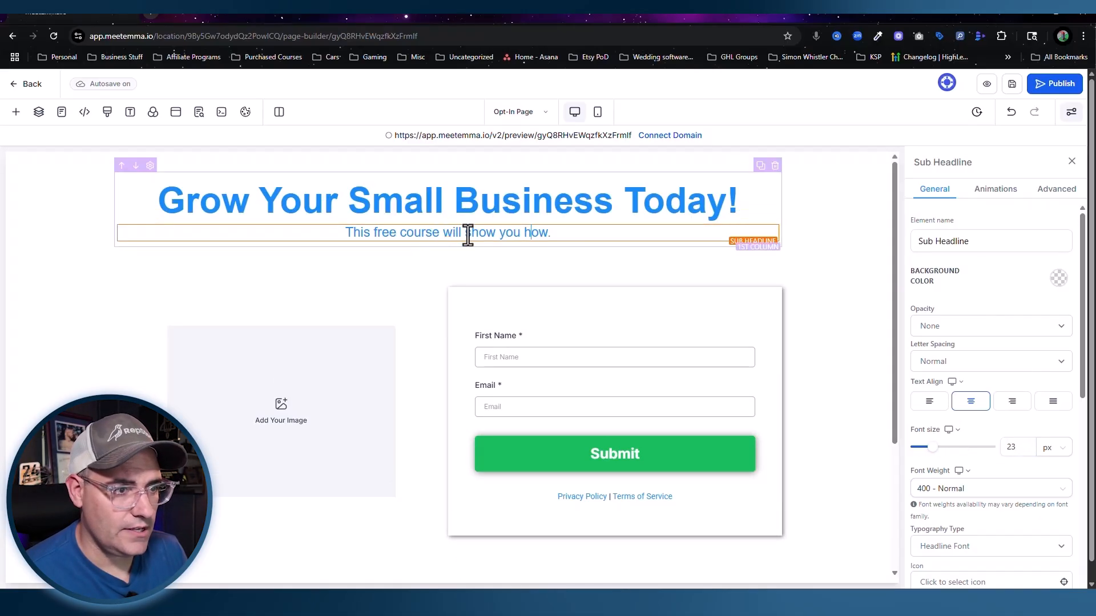
pyautogui.moveTo(1023, 445); pyautogui.dragTo(967, 451)
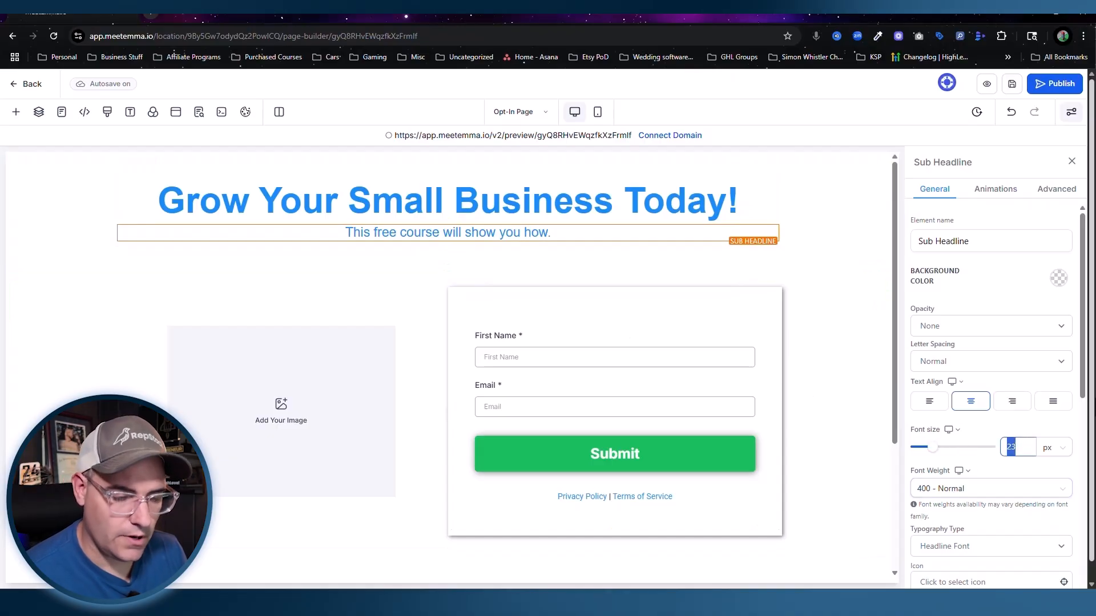
# Step: Insert the smiling businessman portrait from Media Storage into the image placeholder beside the form
pyautogui.write('30')
pyautogui.click(799, 255)
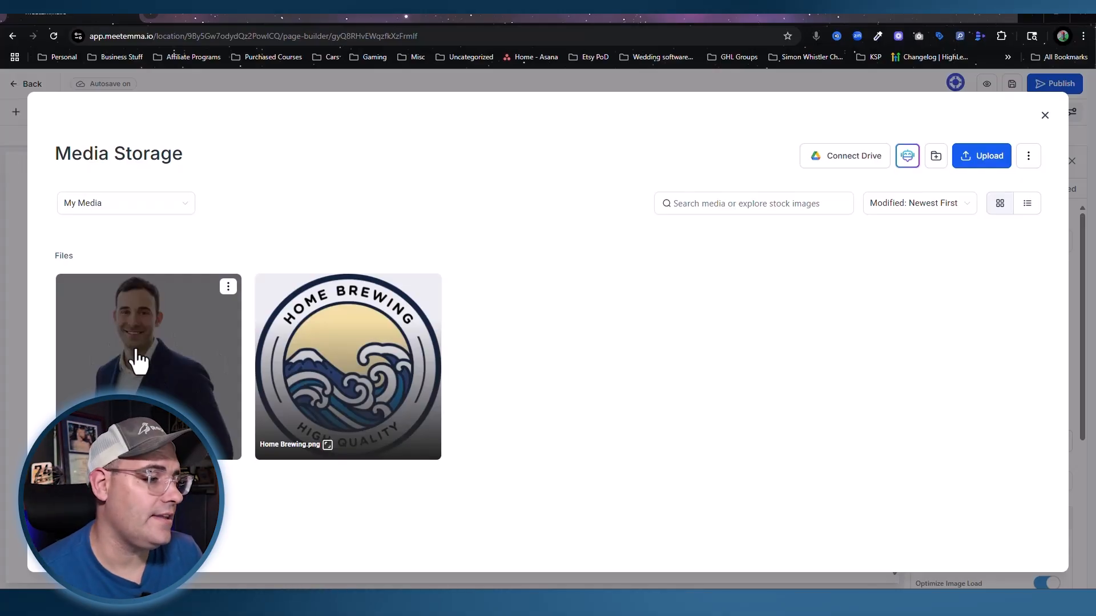
pyautogui.click(138, 359)
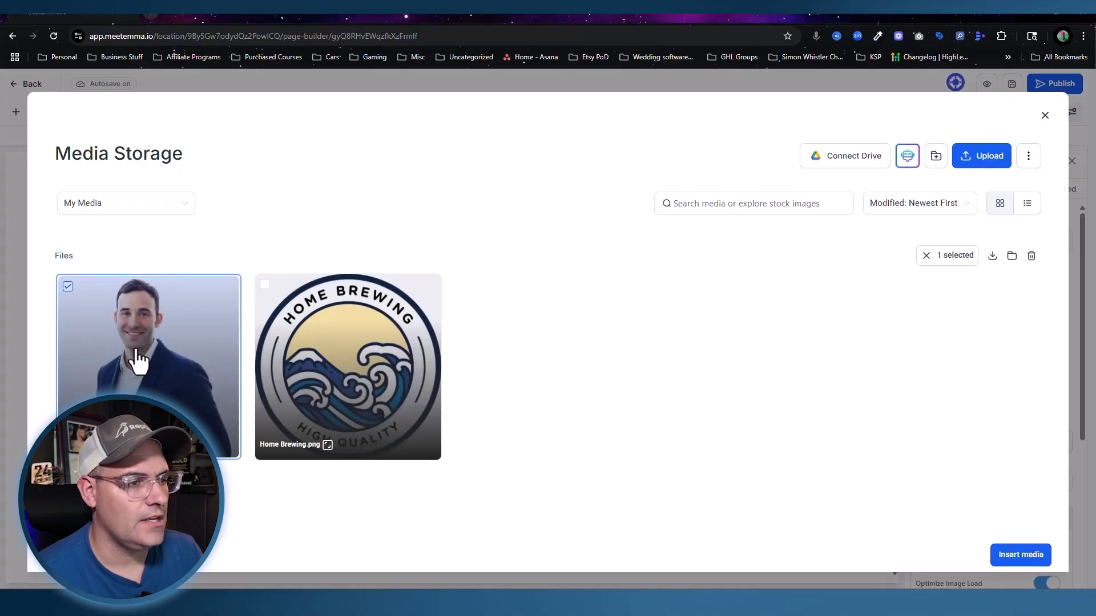
pyautogui.doubleClick(139, 359)
pyautogui.scroll(-2, 232, 334)
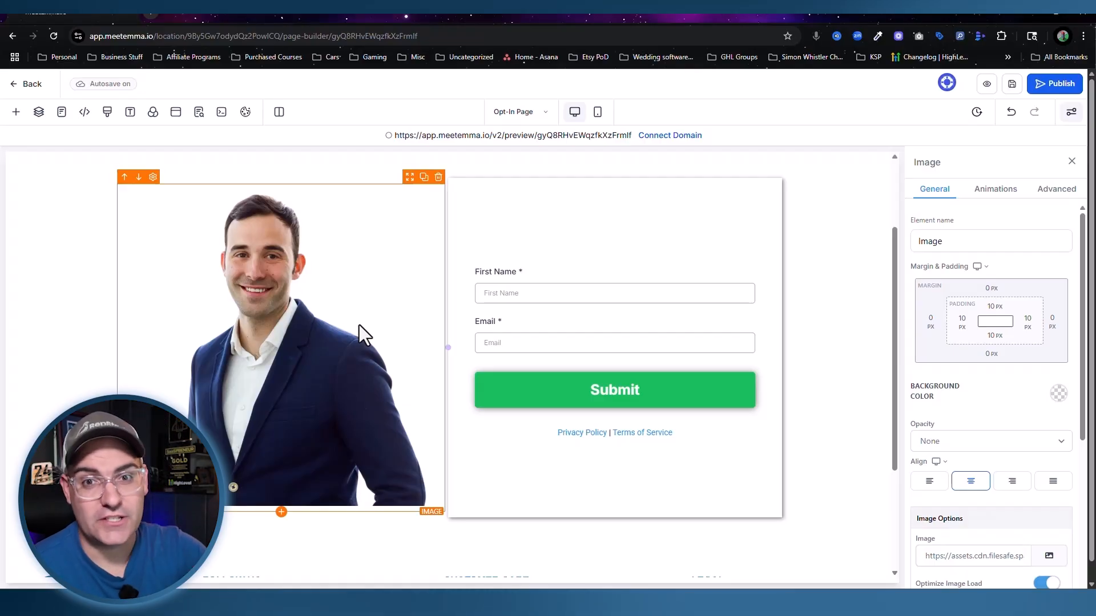
pyautogui.scroll(2, 251, 299)
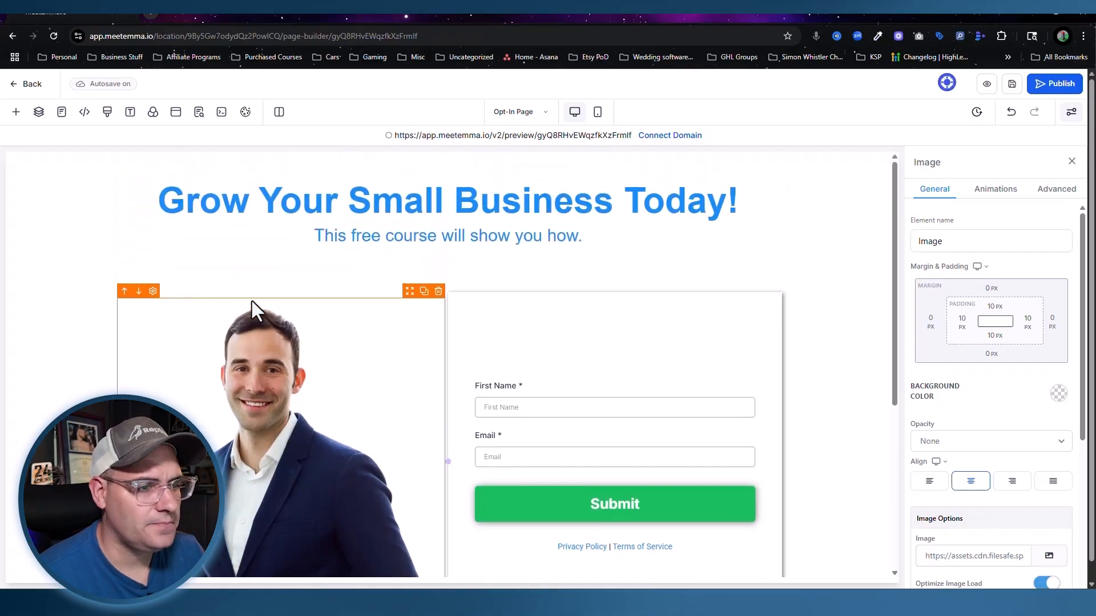
pyautogui.scroll(-1, 338, 417)
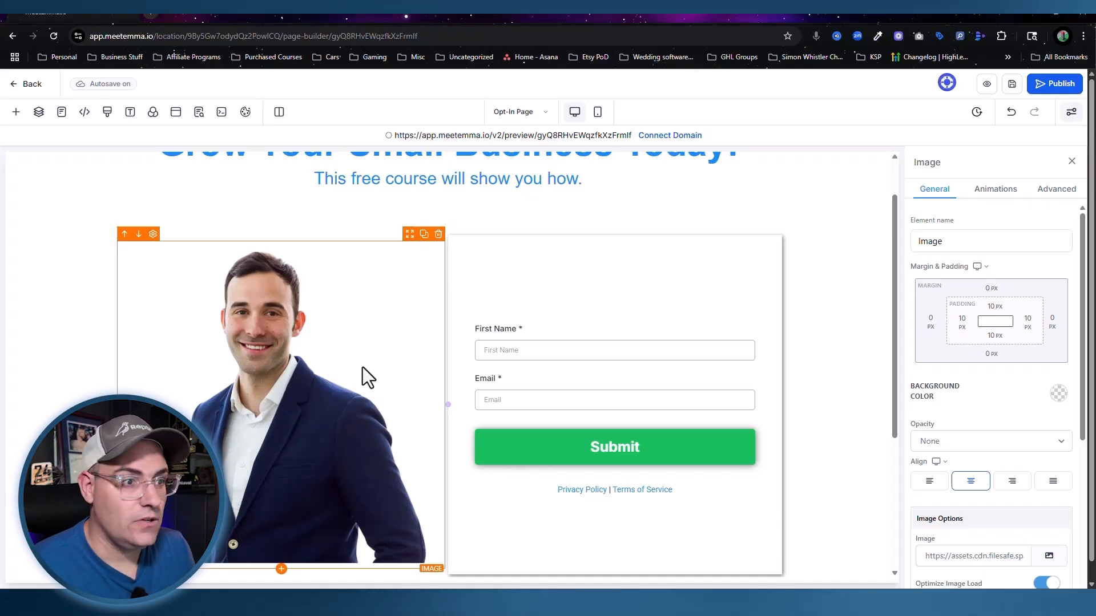
pyautogui.scroll(-2, 331, 372)
pyautogui.scroll(2, 319, 365)
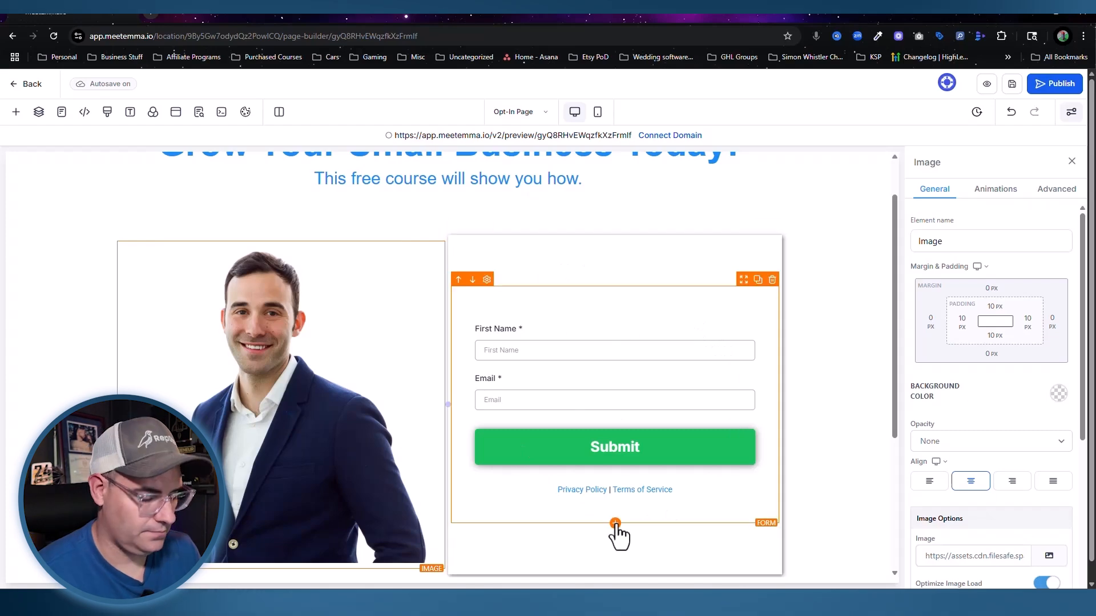
# Step: Add a sub-headline at the top of the form reading 'Fill Out The Form to get access'
pyautogui.click(615, 523)
pyautogui.moveTo(150, 198); pyautogui.dragTo(92, 204)
pyautogui.press('BackSpace')
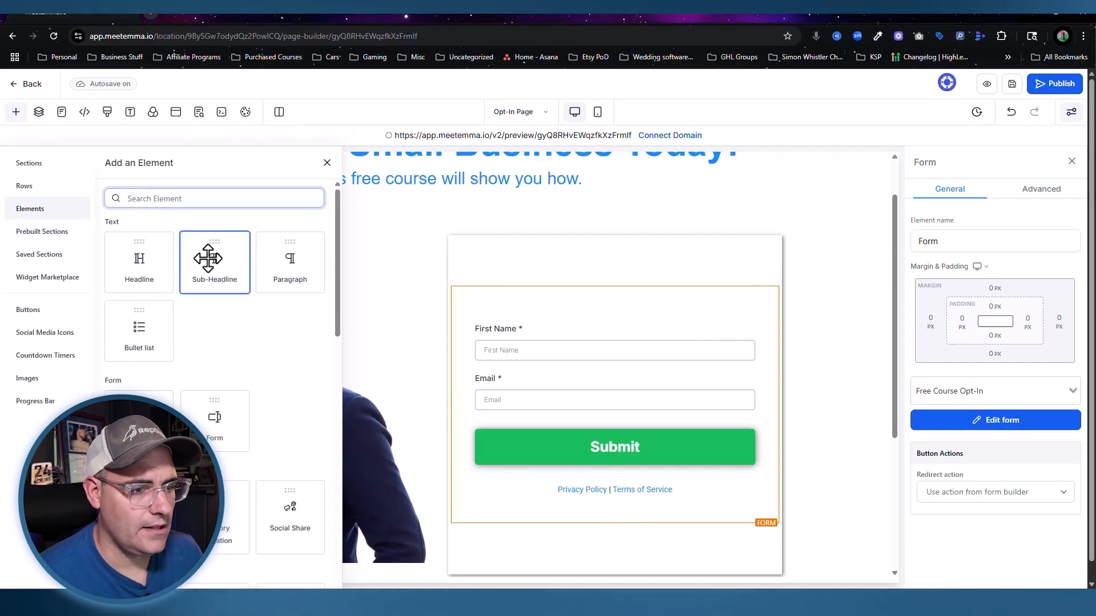
pyautogui.moveTo(207, 257); pyautogui.dragTo(513, 520)
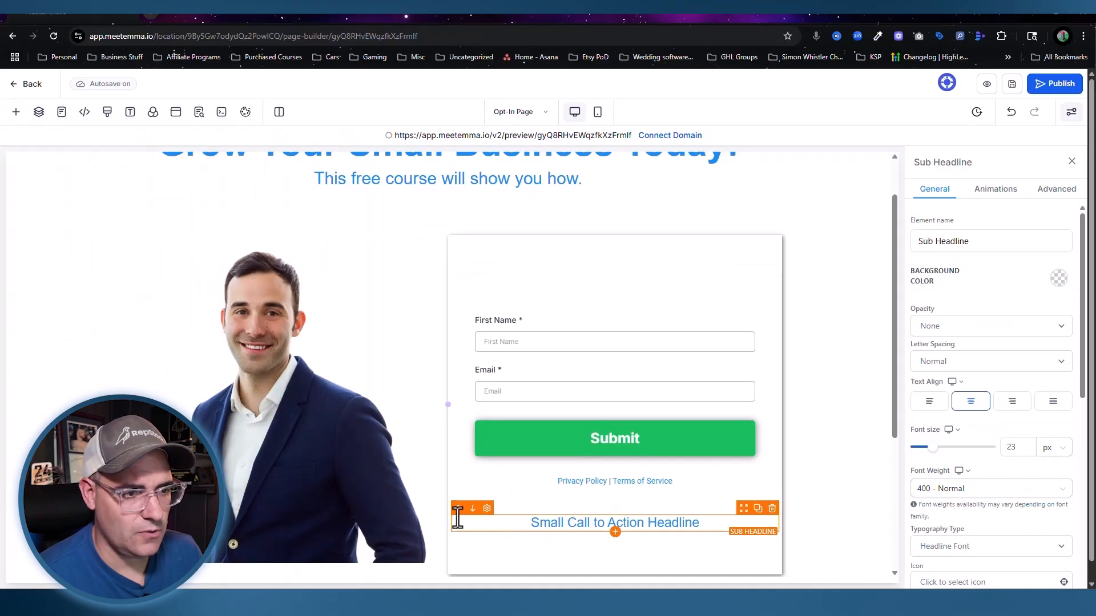
pyautogui.click(458, 509)
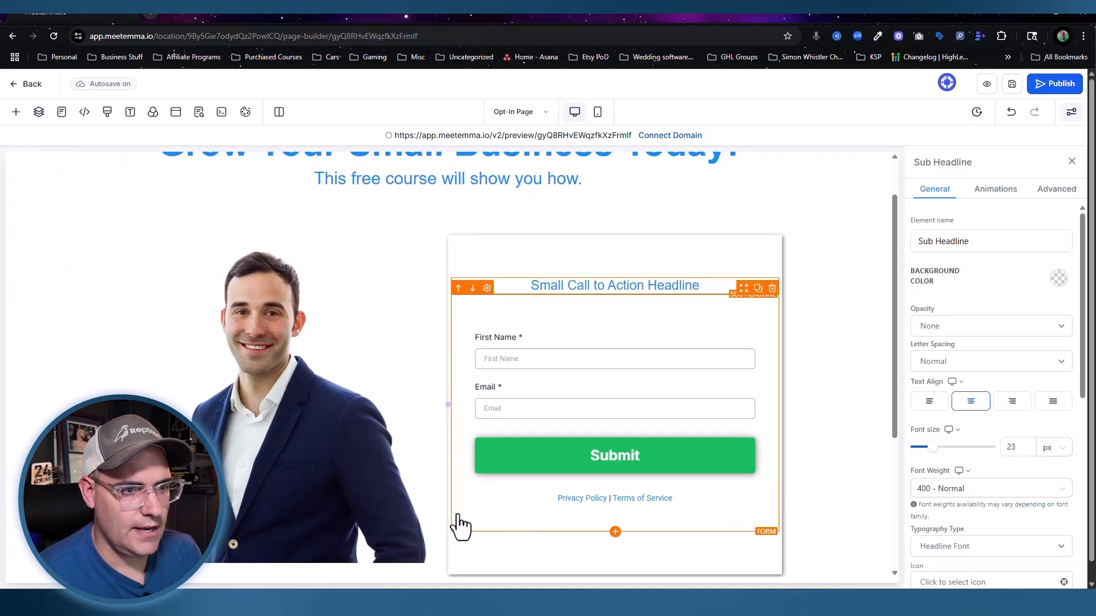
pyautogui.tripleClick(602, 286)
pyautogui.write('Filkl')
pyautogui.write('l Out The From to ')
pyautogui.write('get access')
pyautogui.click(607, 286)
pyautogui.press('BackSpace')
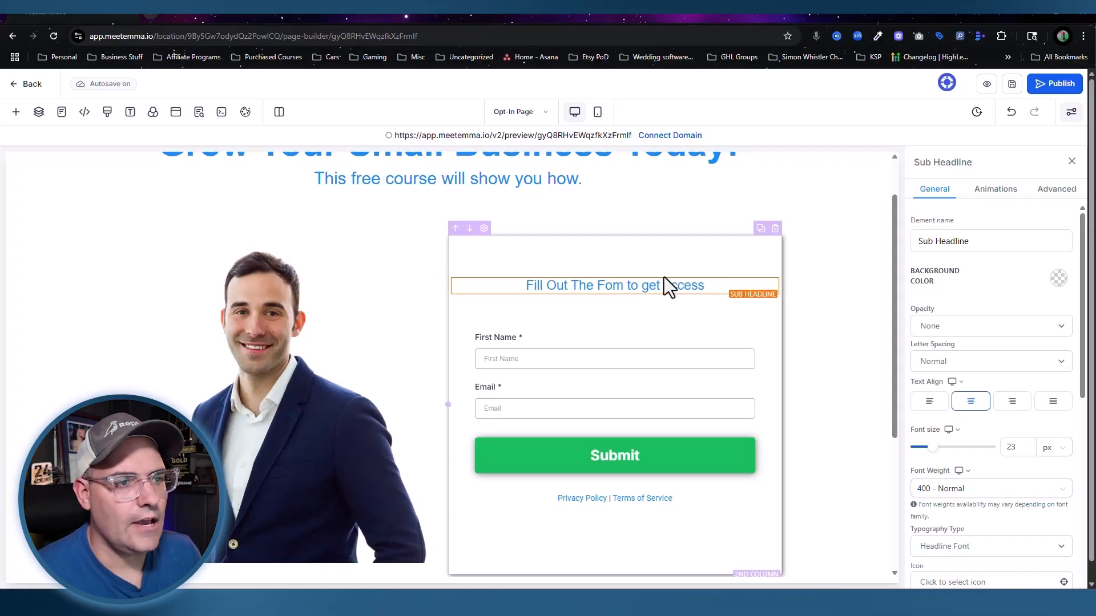
pyautogui.press('Right')
pyautogui.write('r')
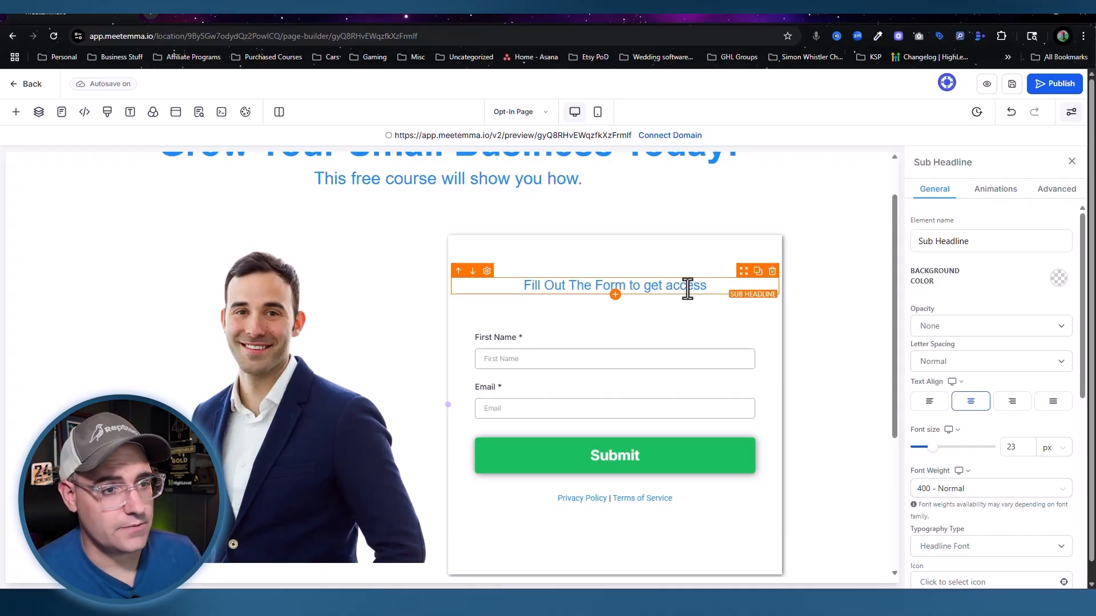
# Step: Set the form heading's Text Transform to Capitalize and check the result
pyautogui.click(657, 265)
pyautogui.click(657, 284)
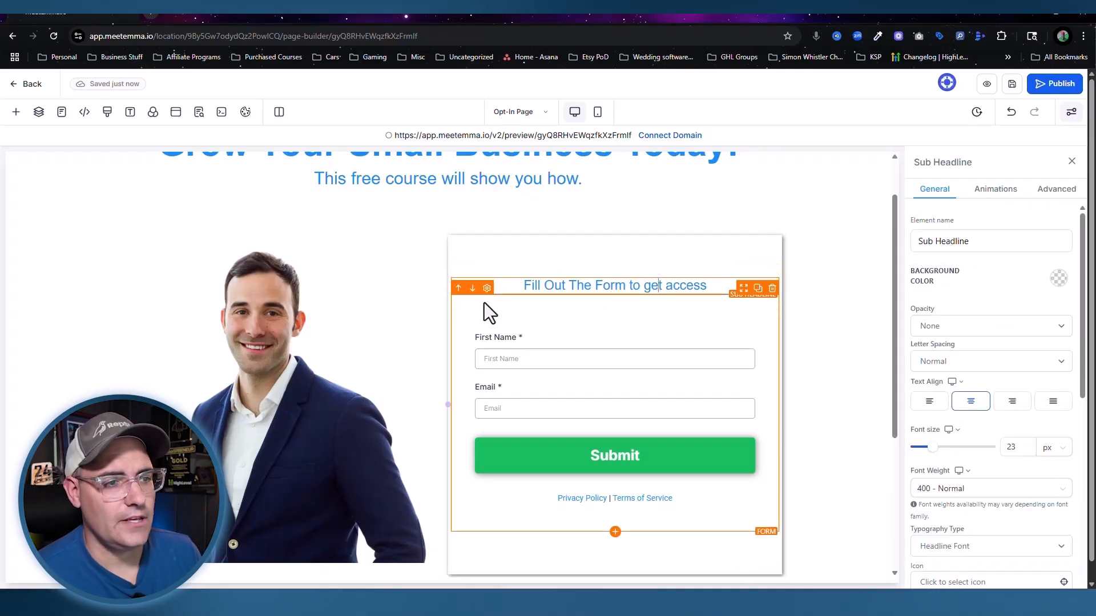
pyautogui.click(1046, 192)
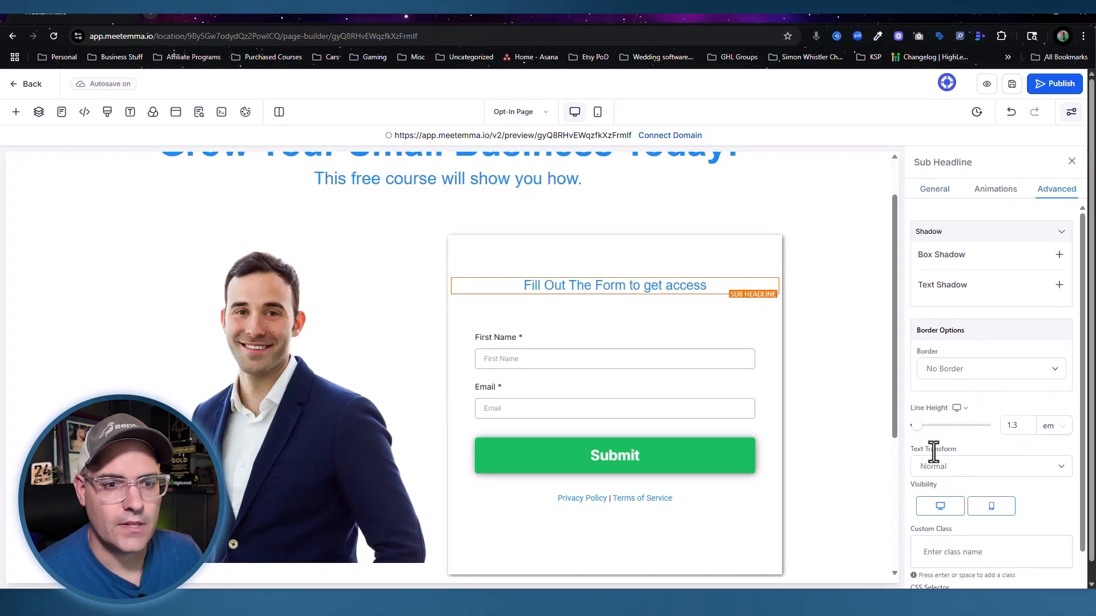
pyautogui.click(1021, 468)
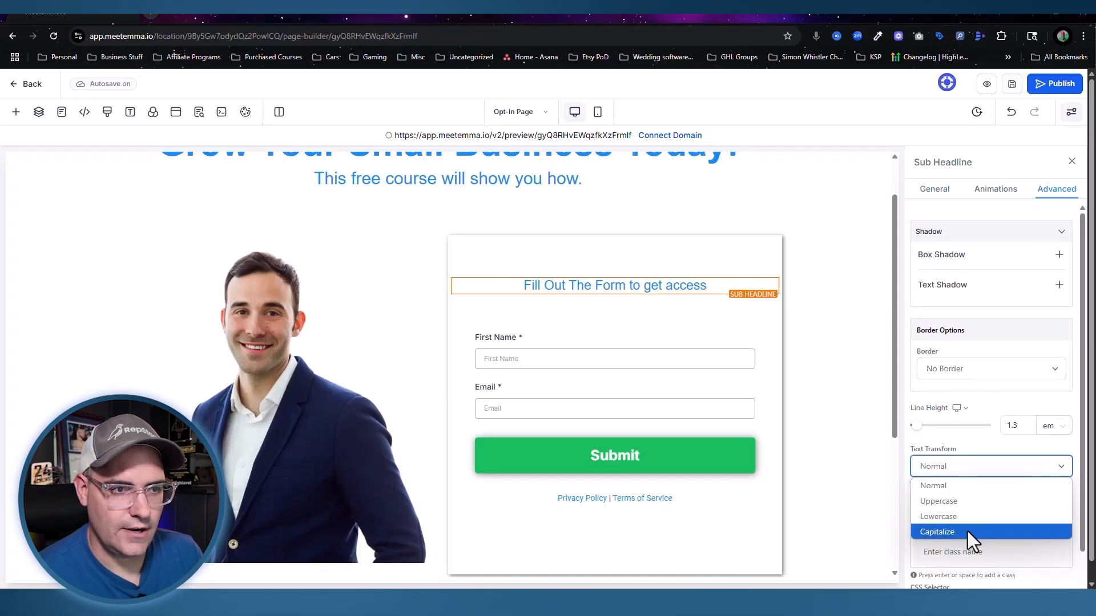
pyautogui.click(967, 532)
pyautogui.click(666, 296)
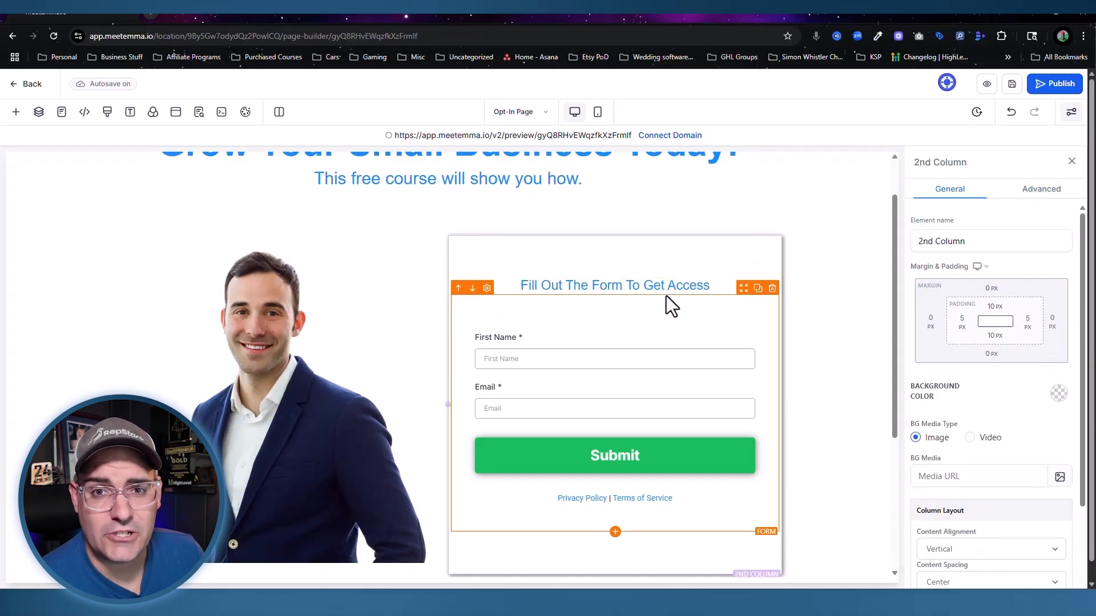
pyautogui.scroll(1, 666, 295)
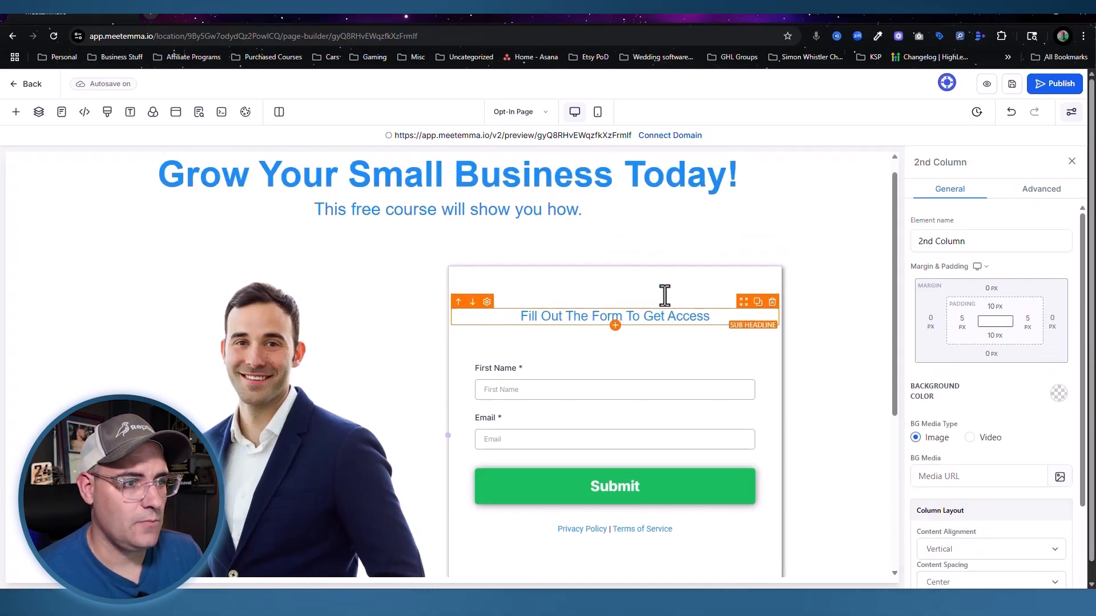
pyautogui.click(399, 235)
pyautogui.click(403, 199)
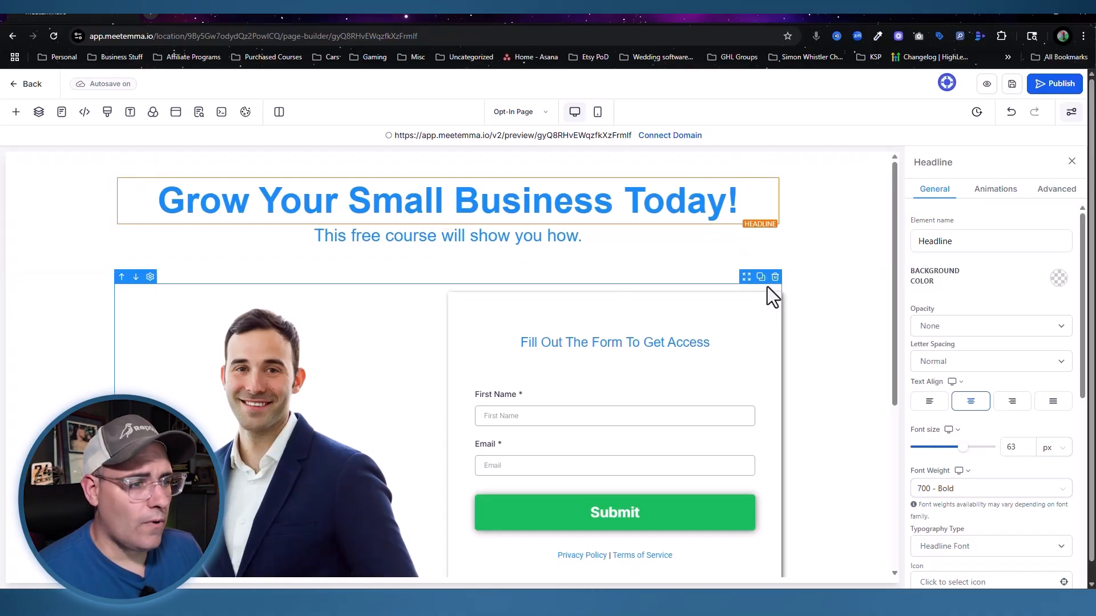
pyautogui.scroll(-4, 400, 320)
pyautogui.scroll(4, 468, 320)
pyautogui.scroll(-5, 827, 457)
pyautogui.scroll(5, 856, 440)
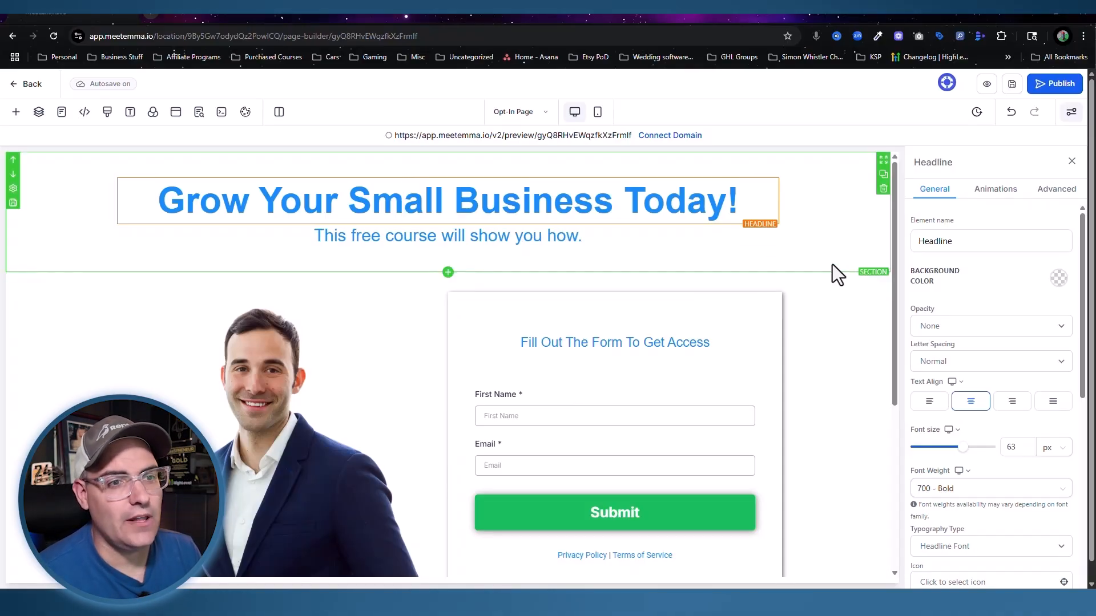
# Step: Make the top section's background blue and the headline text white
pyautogui.click(824, 240)
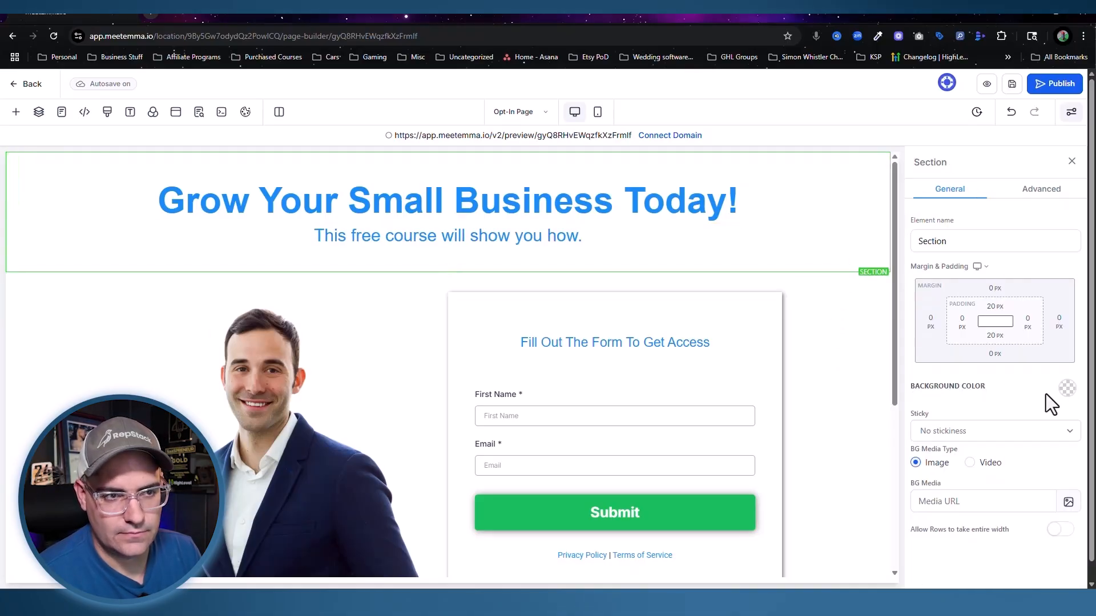
pyautogui.click(1066, 389)
pyautogui.click(937, 422)
pyautogui.tripleClick(575, 200)
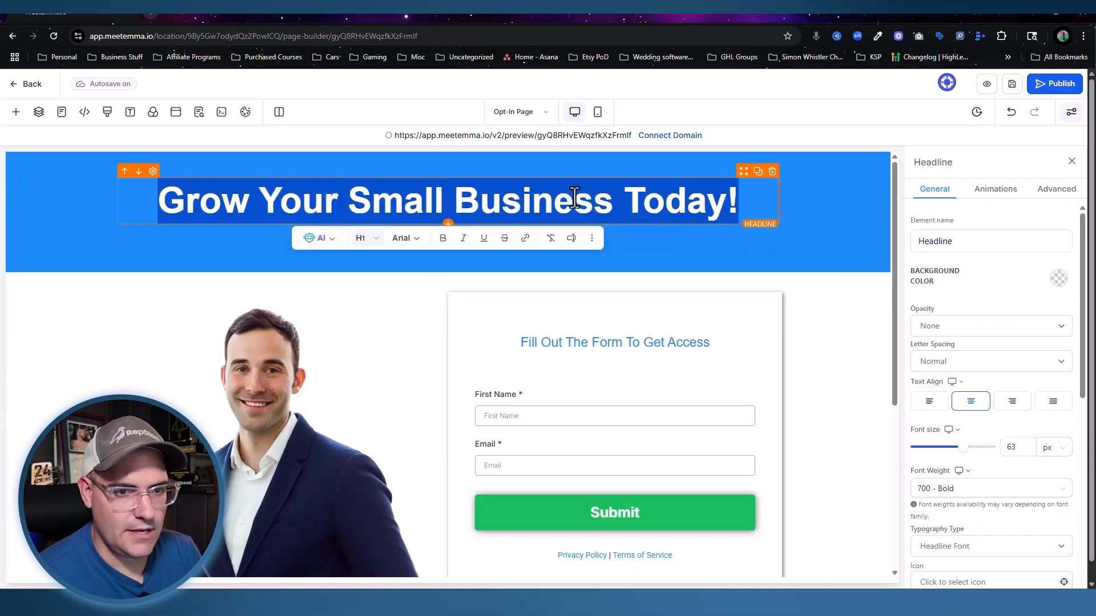
pyautogui.scroll(-4, 970, 399)
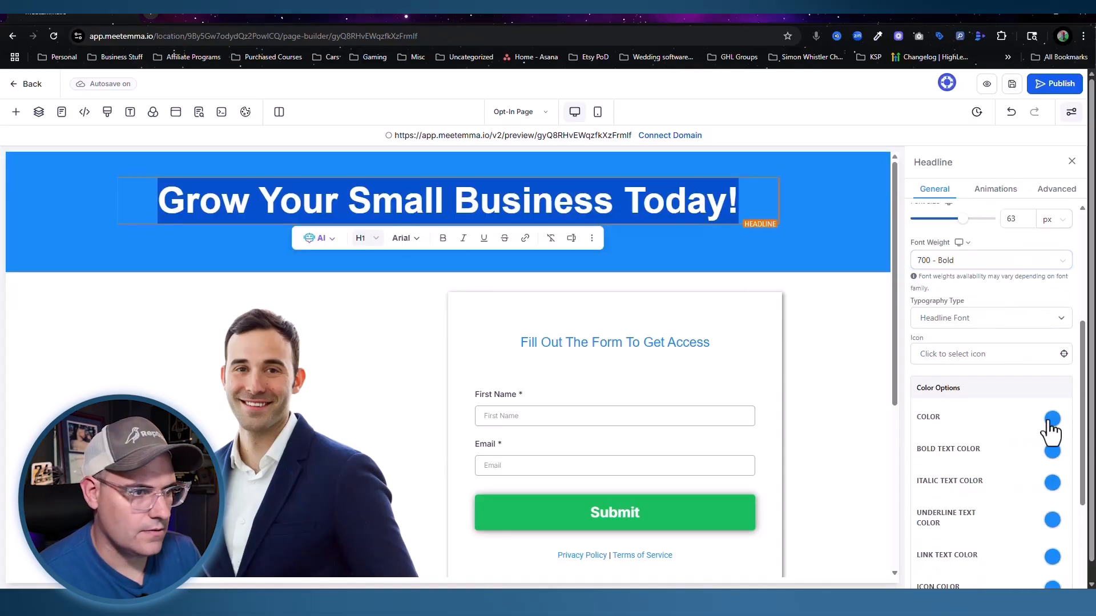
pyautogui.click(1052, 418)
pyautogui.click(969, 445)
pyautogui.tripleClick(426, 236)
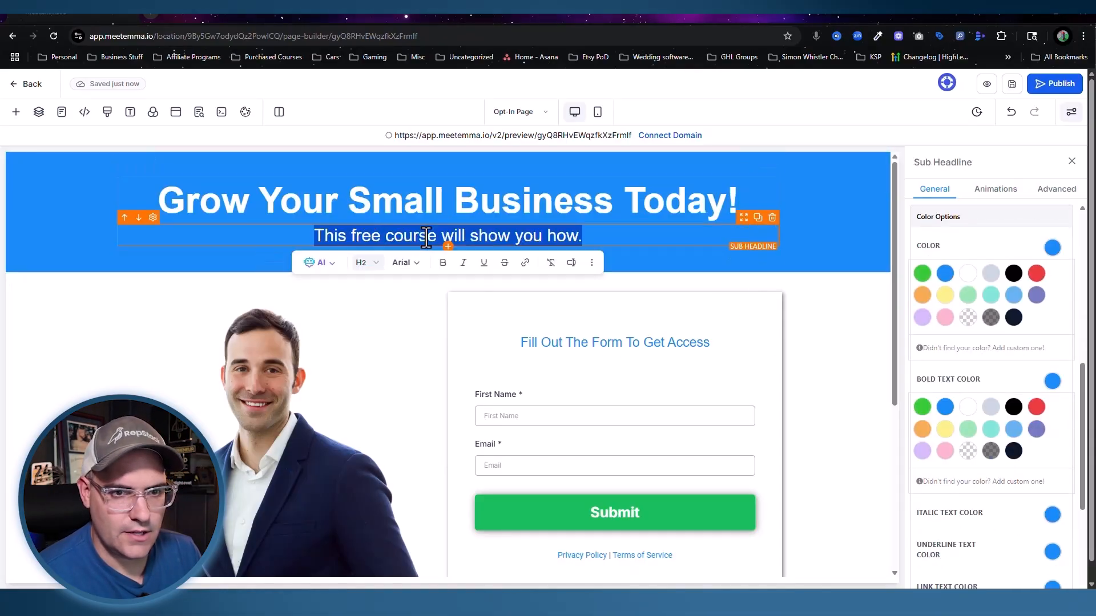
pyautogui.click(799, 295)
# Step: Give the footer a light blue background
pyautogui.scroll(-5, 818, 319)
pyautogui.click(818, 382)
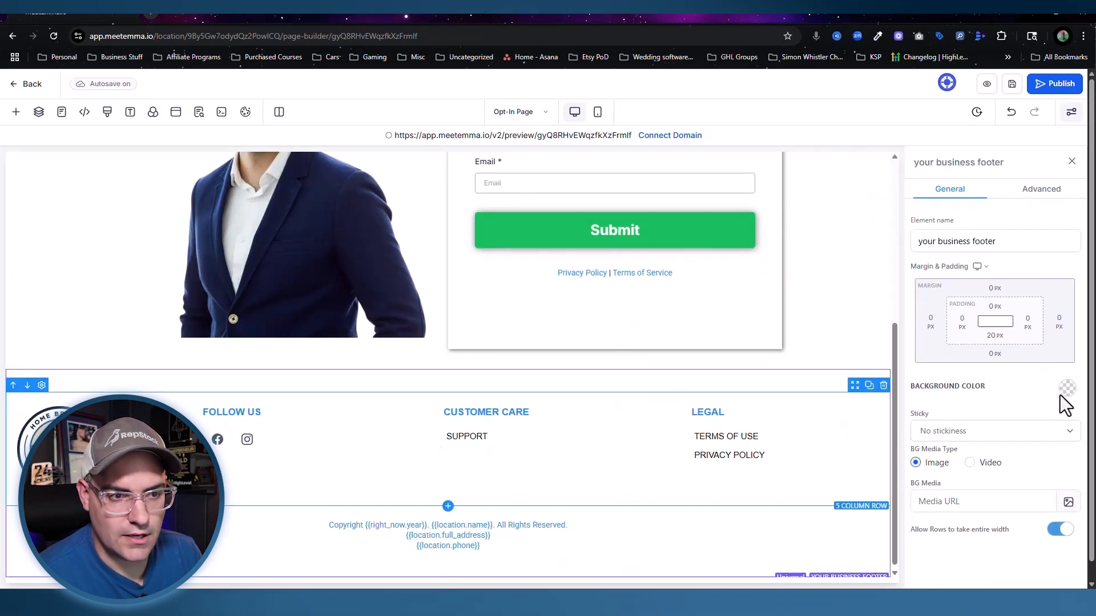
pyautogui.click(1060, 394)
pyautogui.click(984, 446)
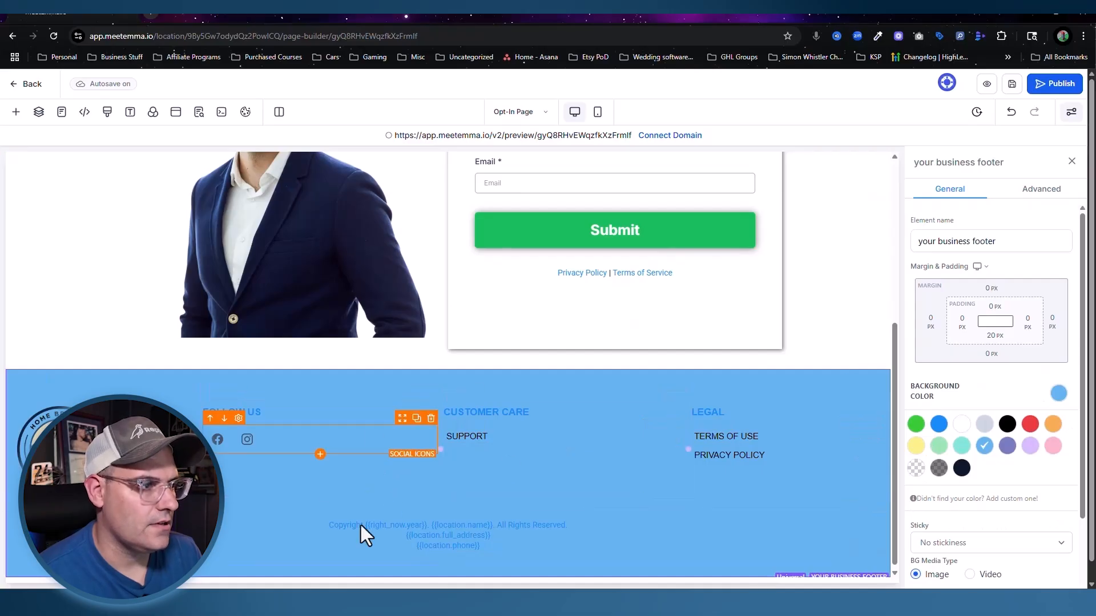
# Step: Set the page-wide Typography text colour to white
pyautogui.click(130, 112)
pyautogui.click(177, 307)
pyautogui.click(177, 307)
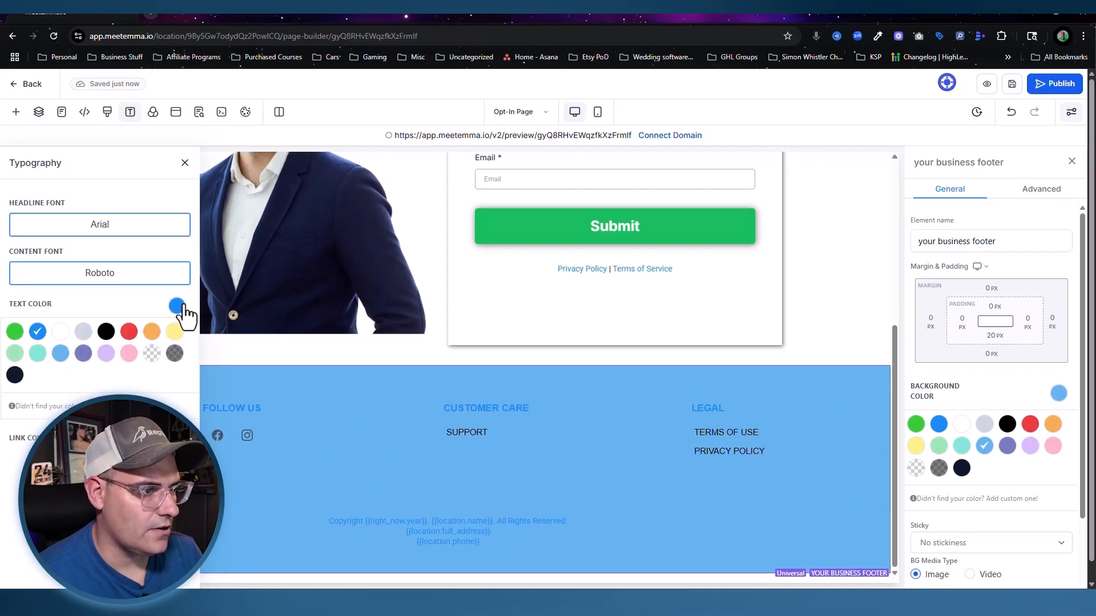
pyautogui.click(67, 335)
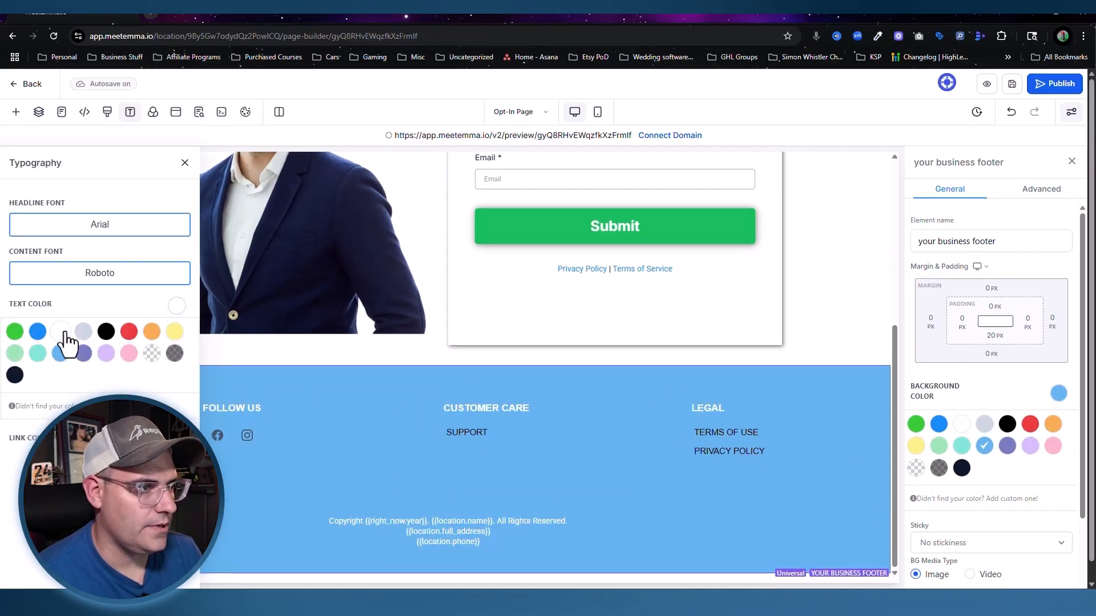
pyautogui.click(185, 163)
pyautogui.scroll(5, 319, 255)
# Step: Make the 'Fill Out The Form To Get Access' form heading blue
pyautogui.click(595, 341)
pyautogui.tripleClick(595, 341)
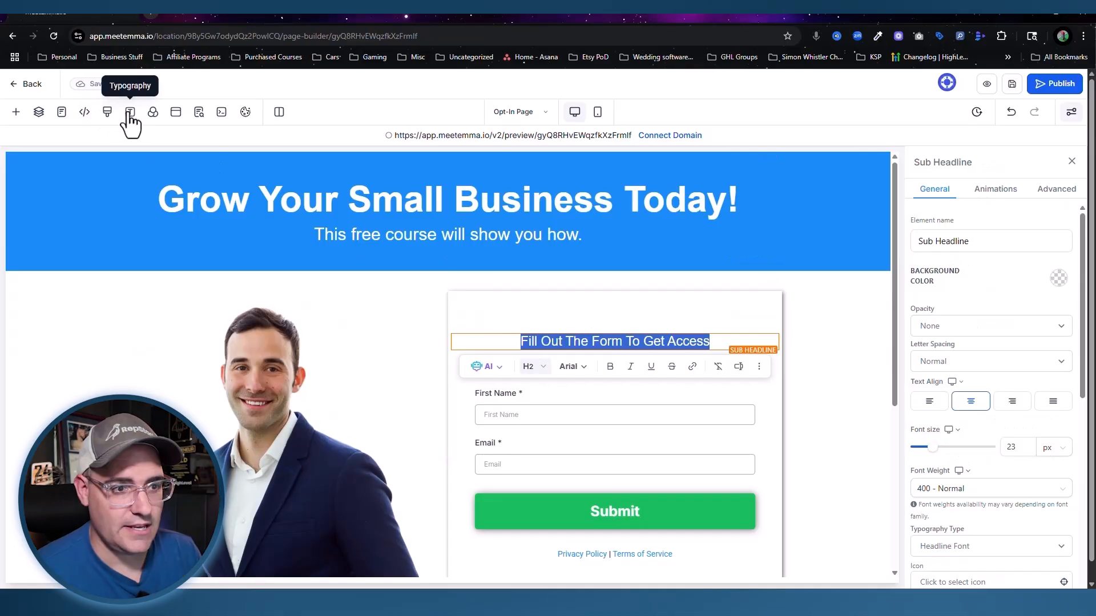
pyautogui.scroll(-8, 976, 382)
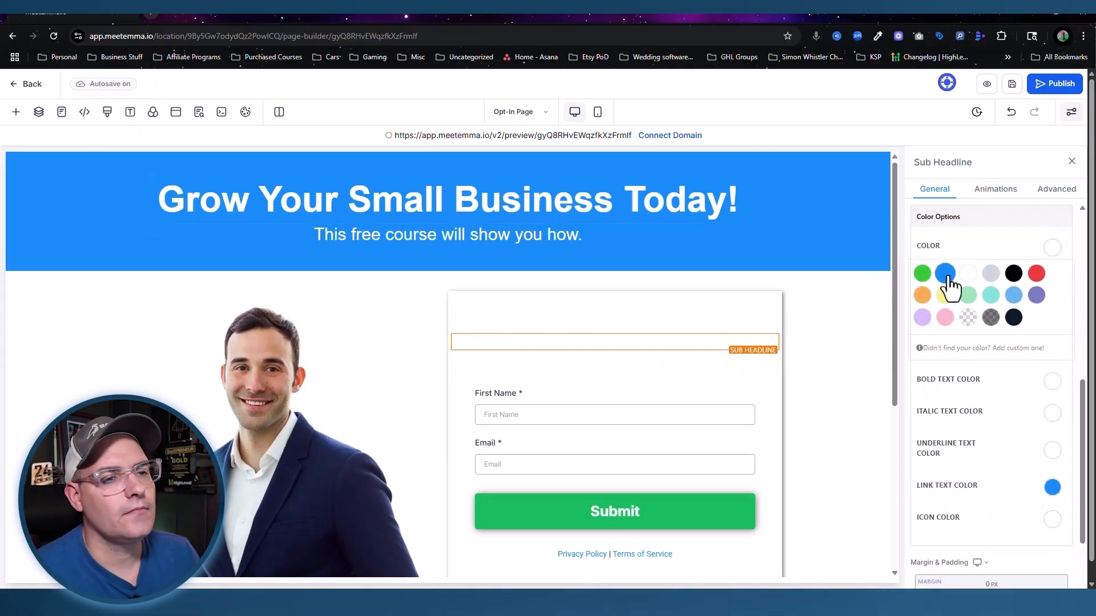
pyautogui.click(946, 275)
pyautogui.click(822, 349)
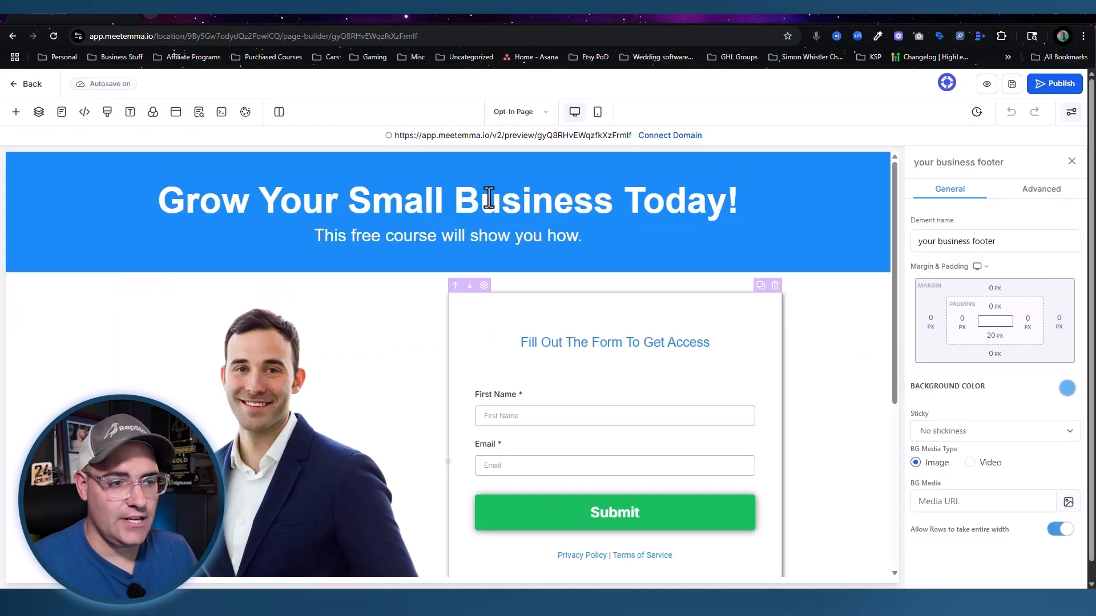
pyautogui.scroll(-5, 451, 307)
pyautogui.scroll(4, 451, 307)
pyautogui.scroll(-1, 451, 307)
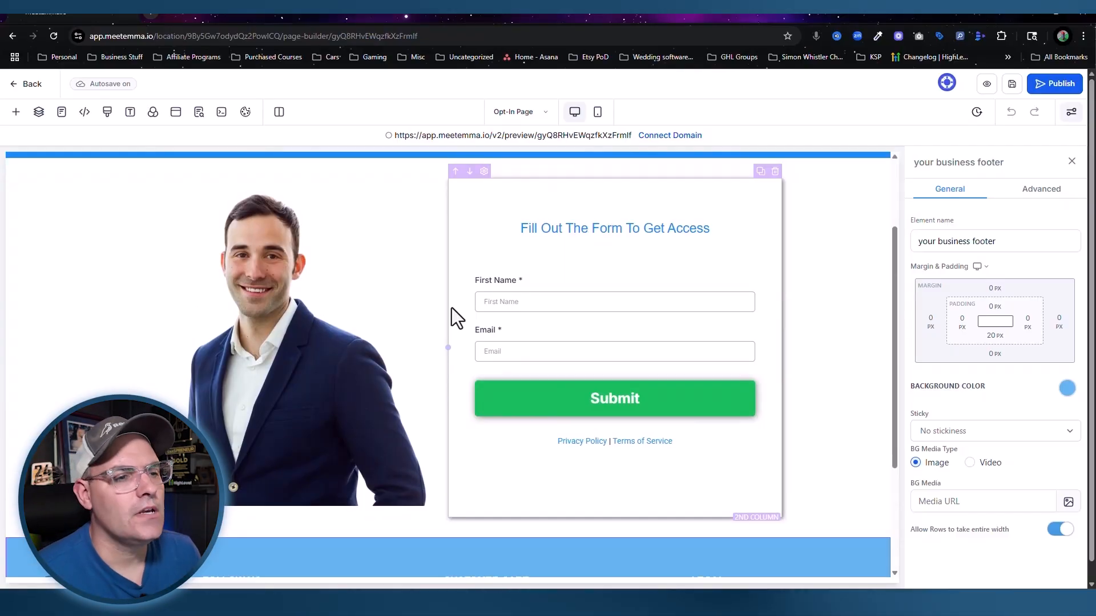
# Step: Set the form's Redirect action to 'Go to Next step' and save the page
pyautogui.click(629, 314)
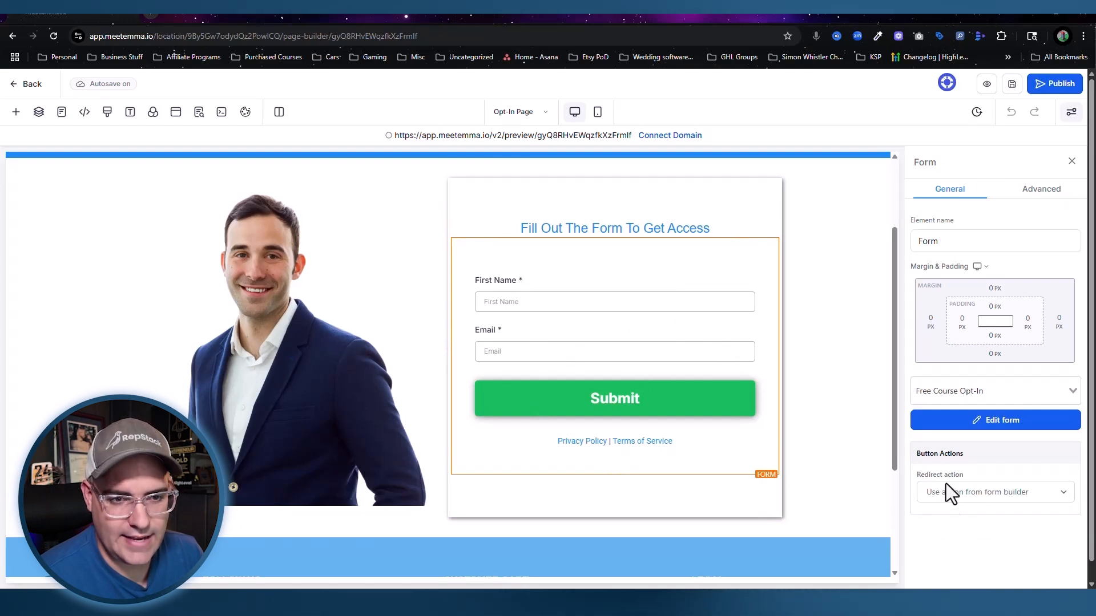
pyautogui.click(987, 494)
pyautogui.click(964, 529)
pyautogui.click(974, 533)
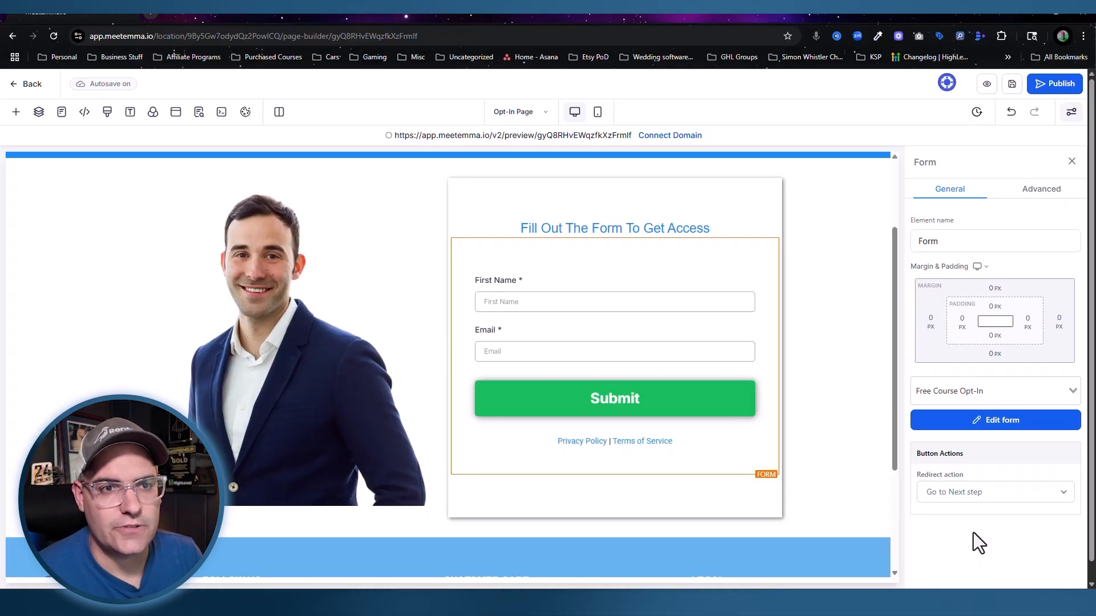
pyautogui.click(1012, 86)
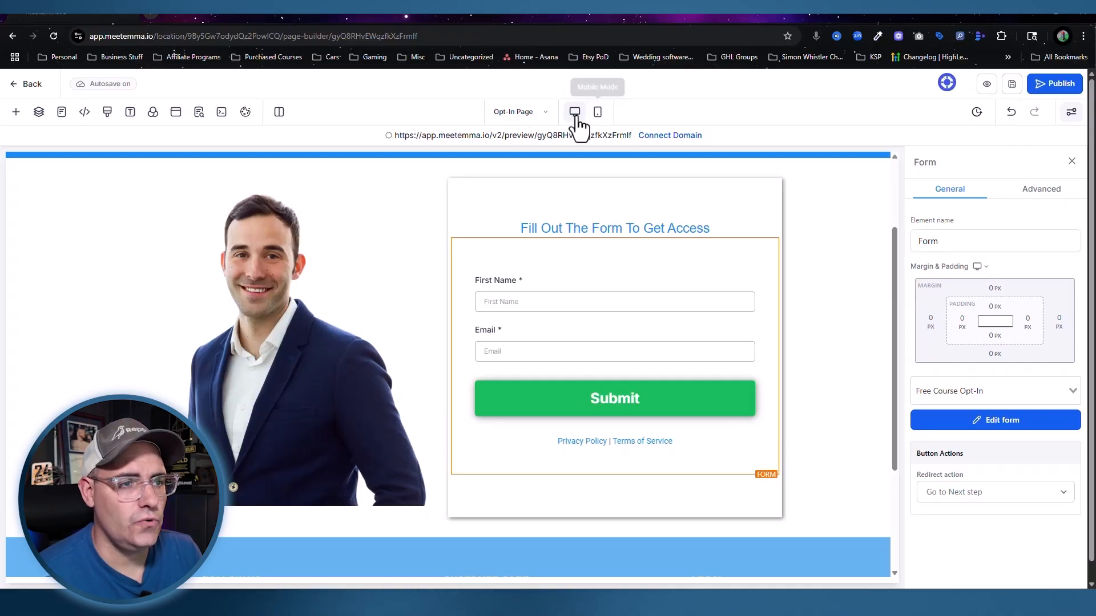
pyautogui.scroll(2, 660, 264)
# Step: Switch to the Thank you Page and set its Typography text colour to white
pyautogui.click(522, 113)
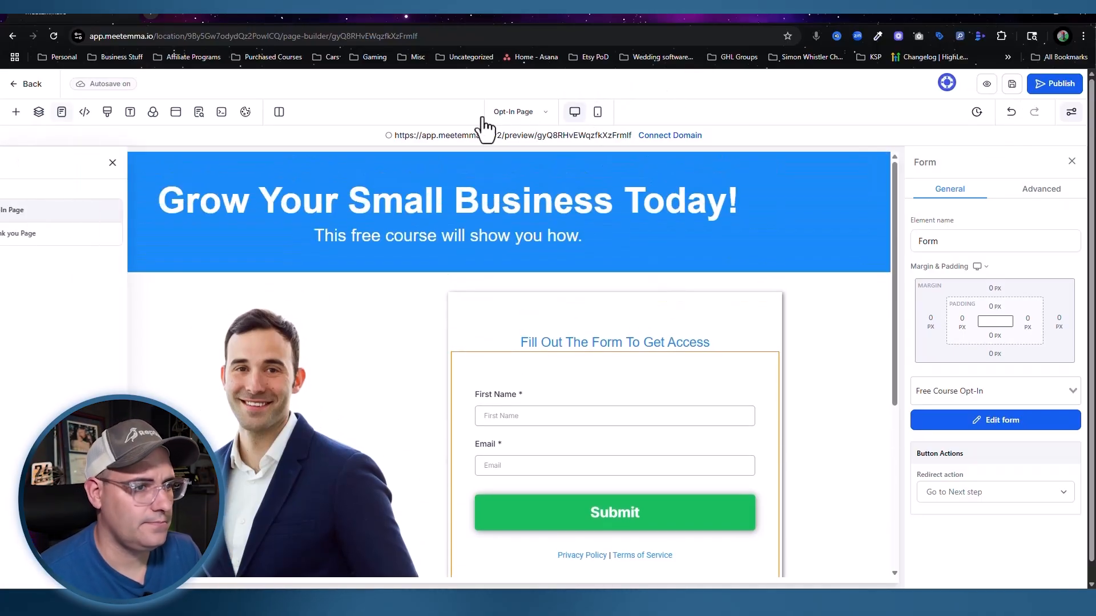
pyautogui.click(95, 234)
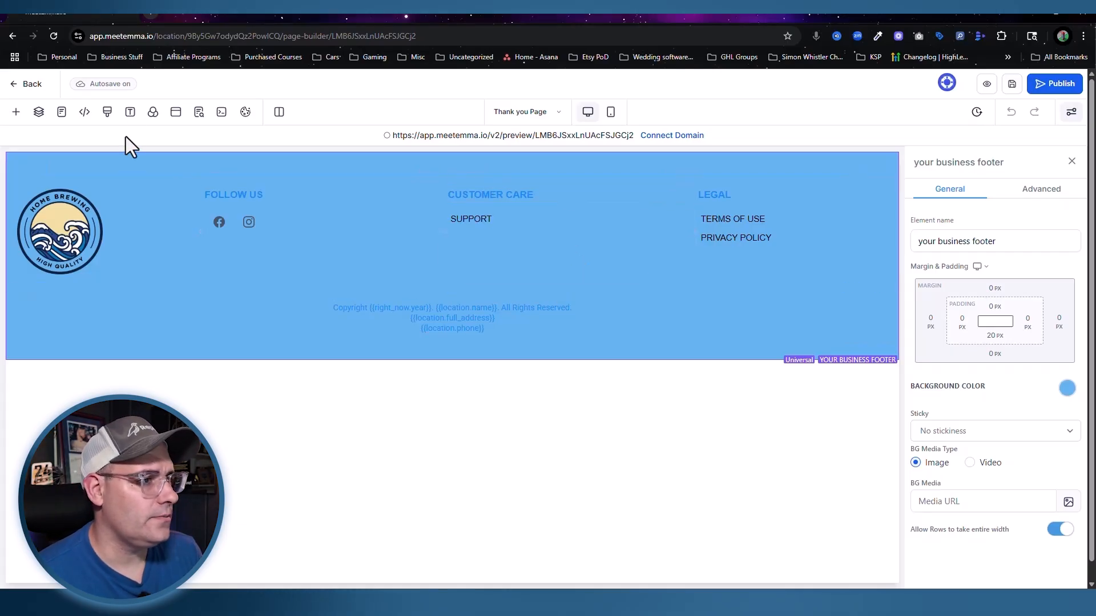
pyautogui.click(131, 114)
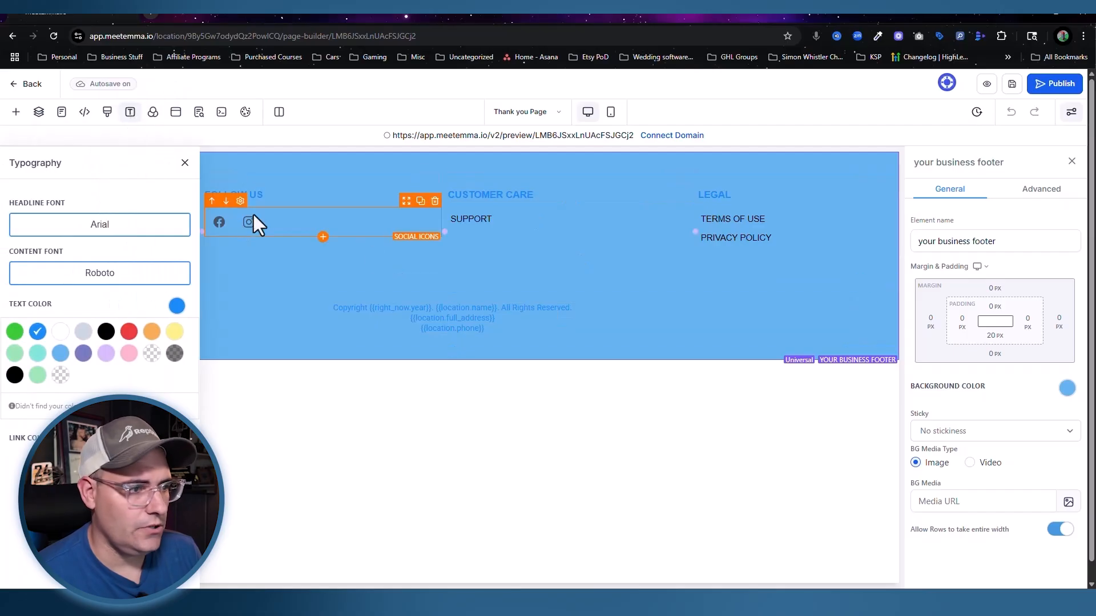
pyautogui.click(62, 333)
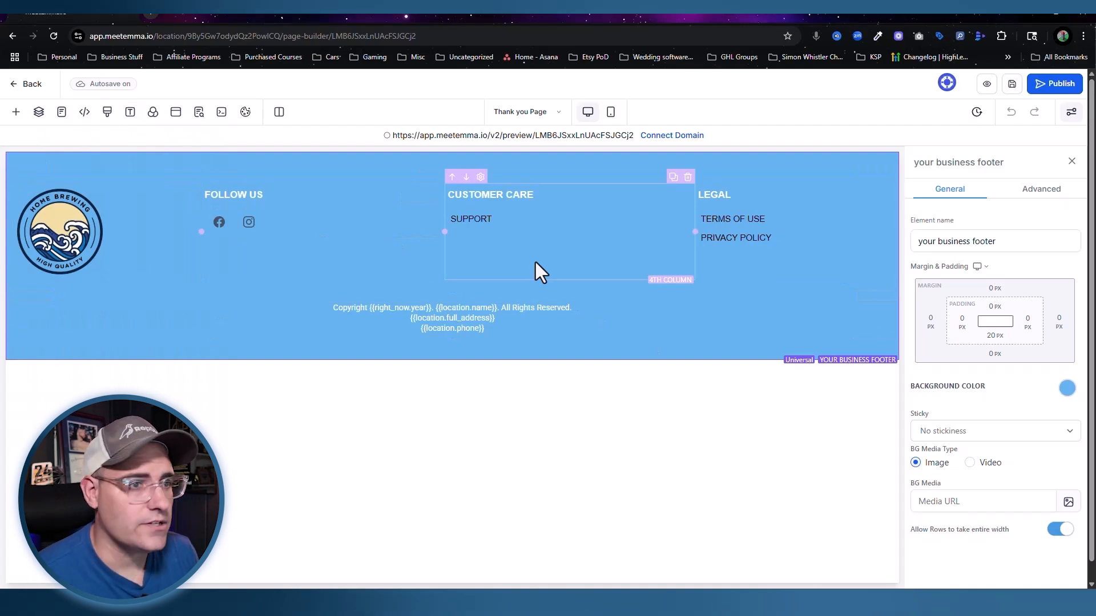
# Step: Add a full-width section above the footer with a one-column row and a blue headline
pyautogui.click(15, 113)
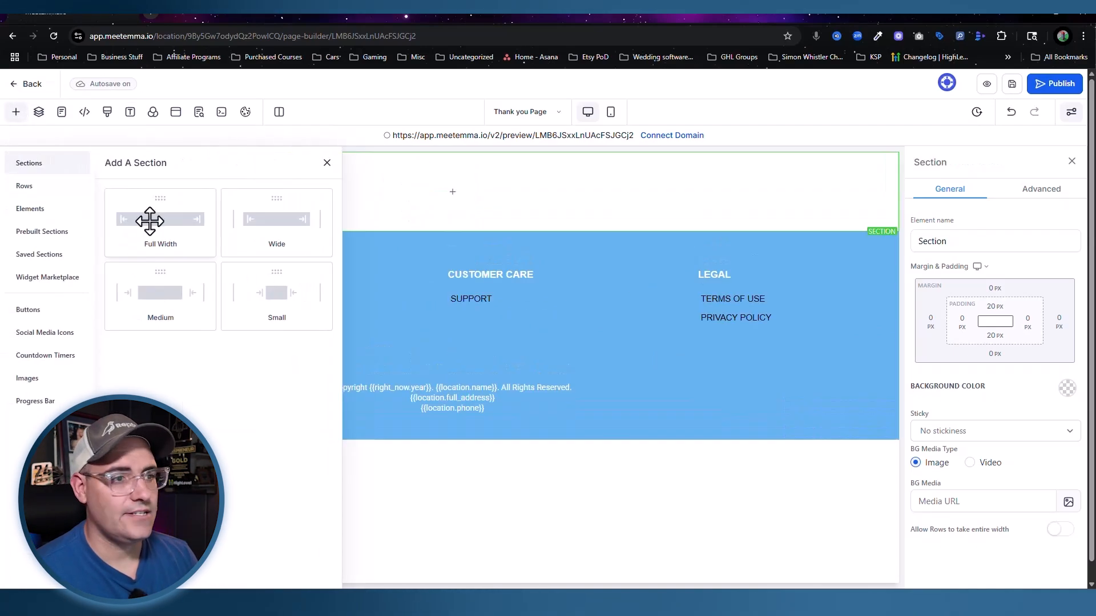
pyautogui.moveTo(151, 223); pyautogui.dragTo(478, 176)
pyautogui.click(464, 196)
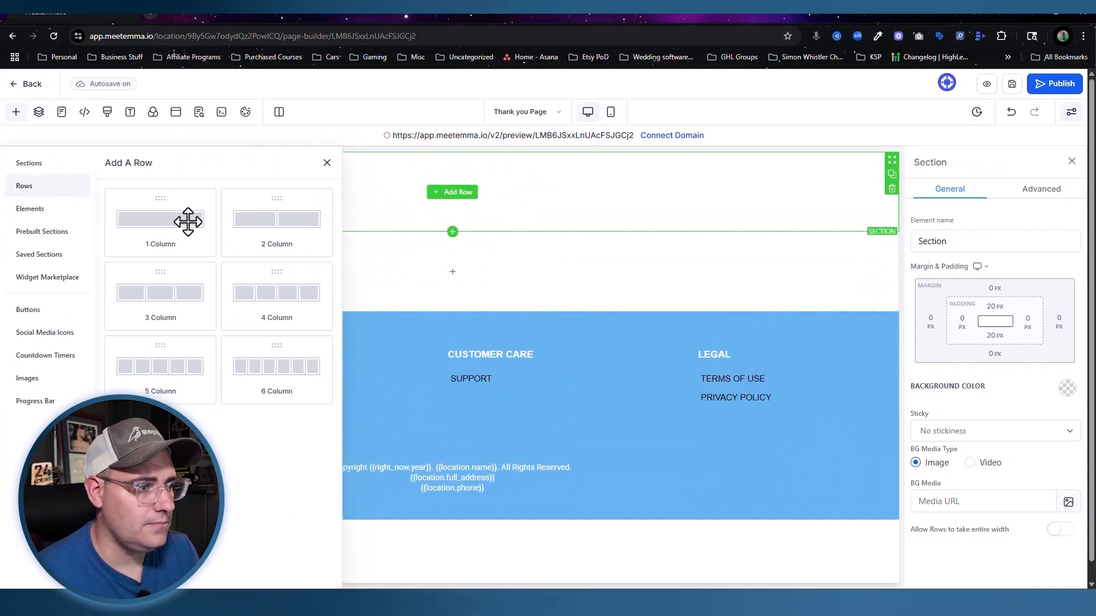
pyautogui.moveTo(257, 208); pyautogui.dragTo(423, 220)
pyautogui.click(423, 221)
pyautogui.moveTo(150, 270); pyautogui.dragTo(441, 186)
pyautogui.doubleClick(444, 190)
pyautogui.tripleClick(445, 190)
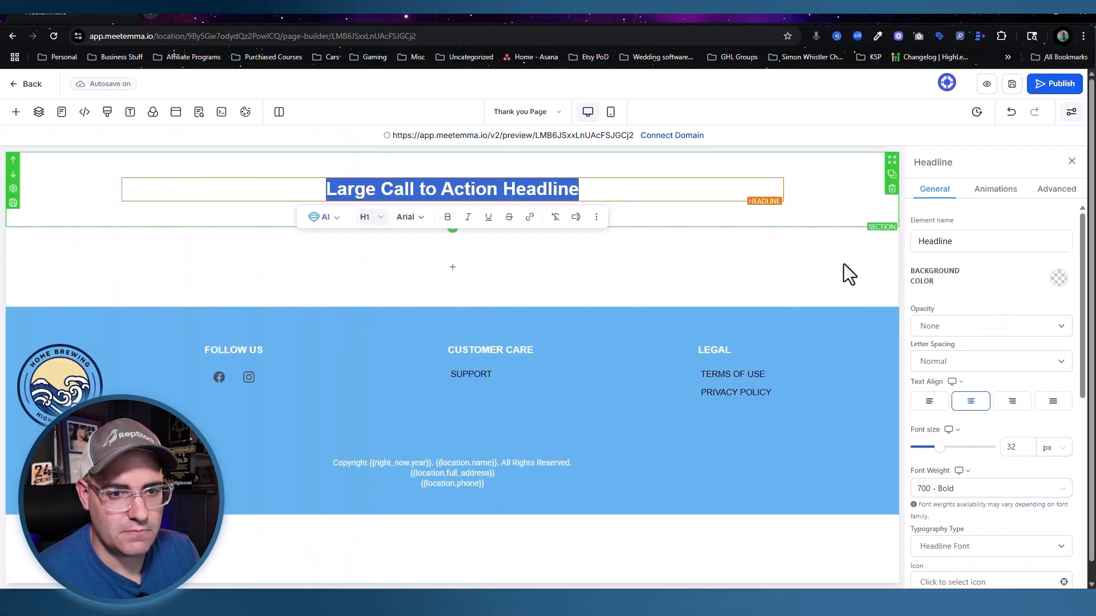
pyautogui.scroll(-5, 951, 298)
pyautogui.click(945, 274)
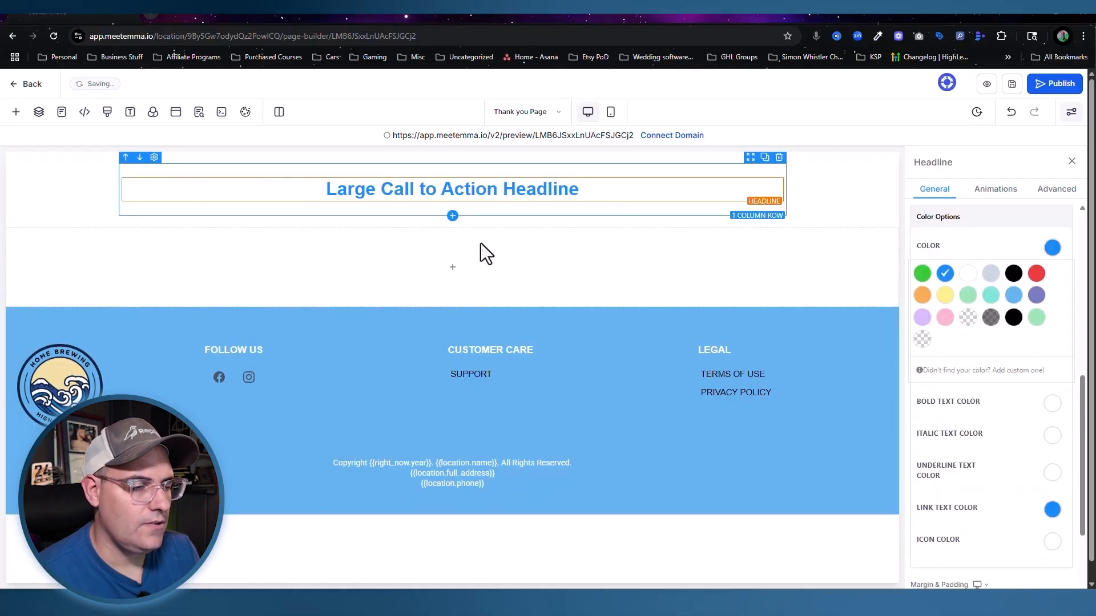
# Step: Add another one-column row holding a sub headline and a bullet list
pyautogui.click(448, 269)
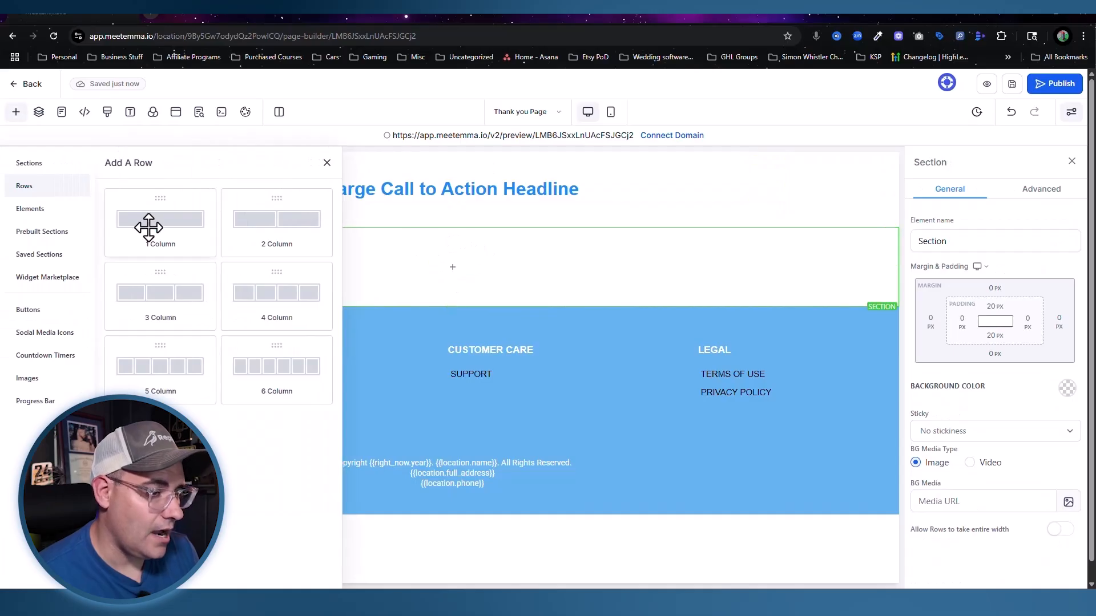
pyautogui.click(147, 227)
pyautogui.click(452, 282)
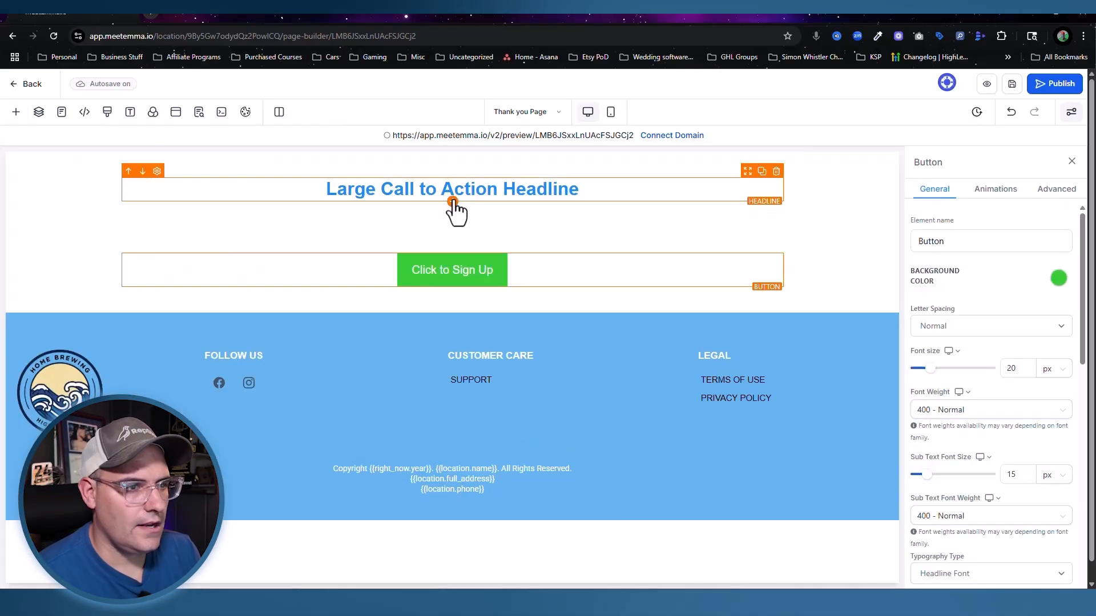
pyautogui.click(452, 287)
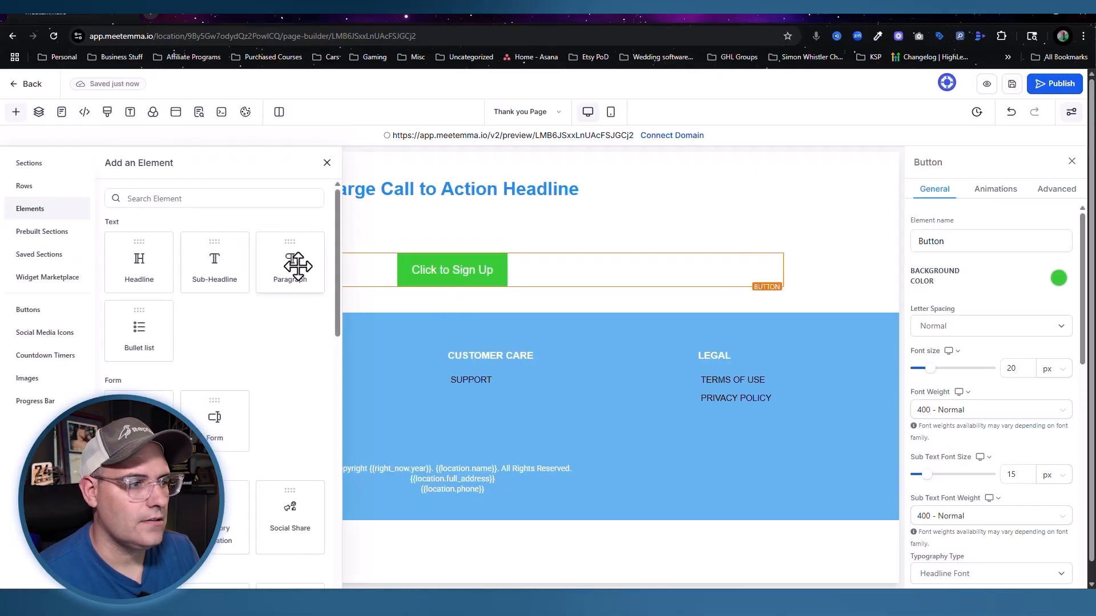
pyautogui.moveTo(247, 262); pyautogui.dragTo(474, 297)
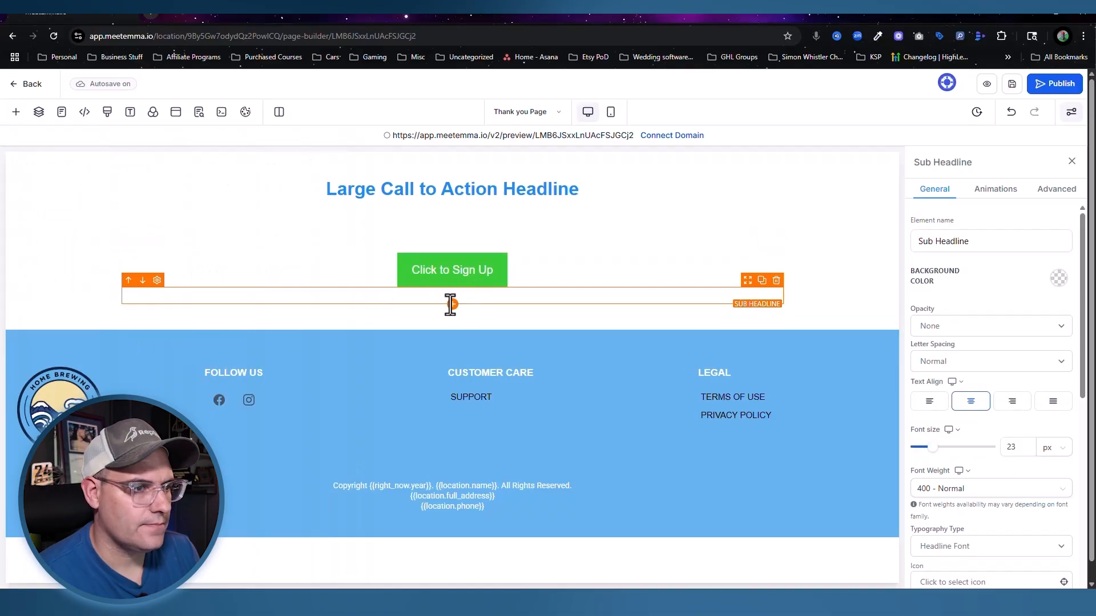
pyautogui.click(452, 304)
pyautogui.moveTo(146, 331); pyautogui.dragTo(488, 303)
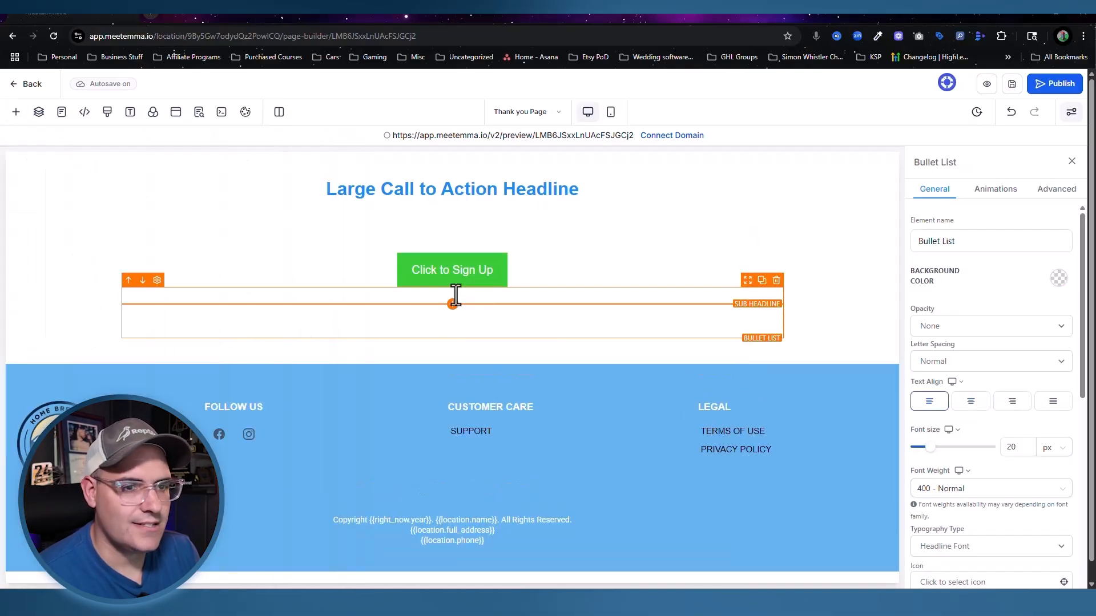
# Step: Make the sub headline and the bullet list text blue
pyautogui.click(455, 295)
pyautogui.scroll(-1, 985, 378)
pyautogui.scroll(1, 1023, 314)
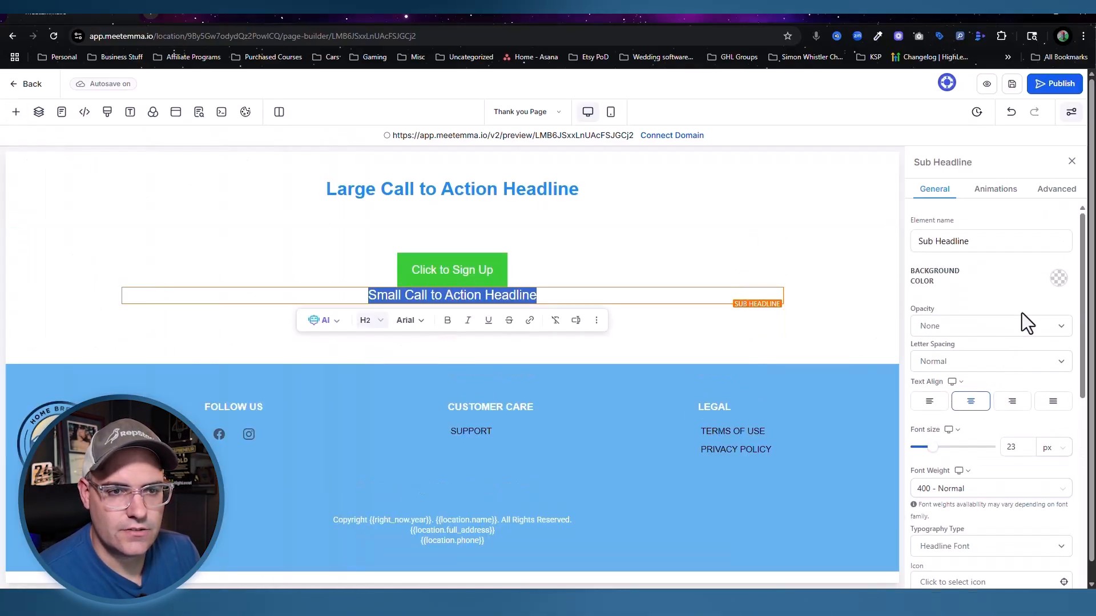
pyautogui.scroll(-5, 990, 360)
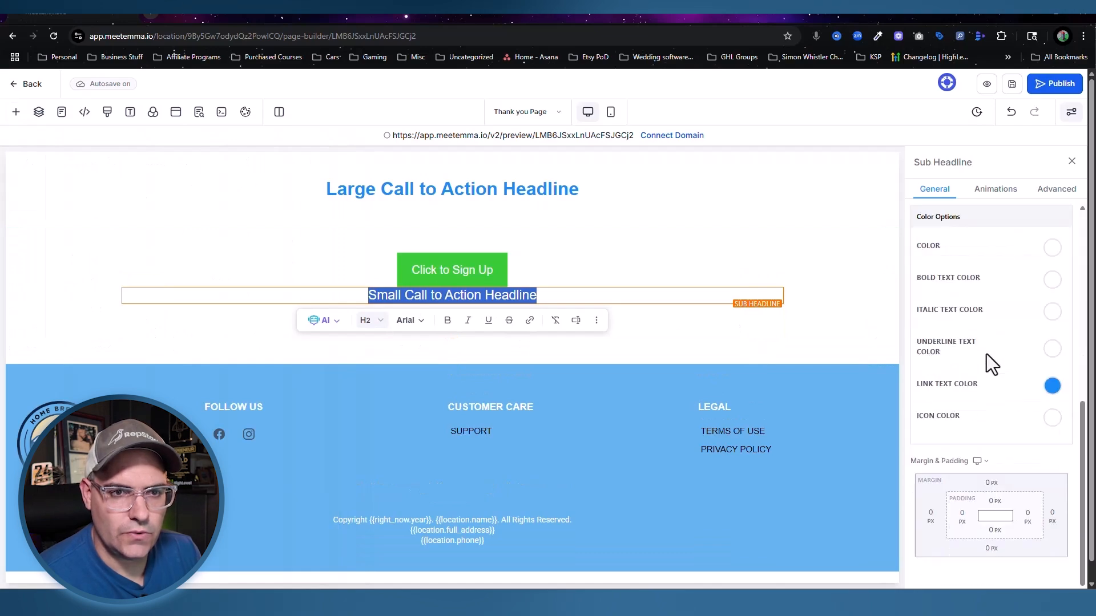
pyautogui.click(1053, 249)
pyautogui.click(1053, 250)
pyautogui.click(945, 274)
pyautogui.click(764, 320)
pyautogui.click(1053, 249)
pyautogui.click(944, 273)
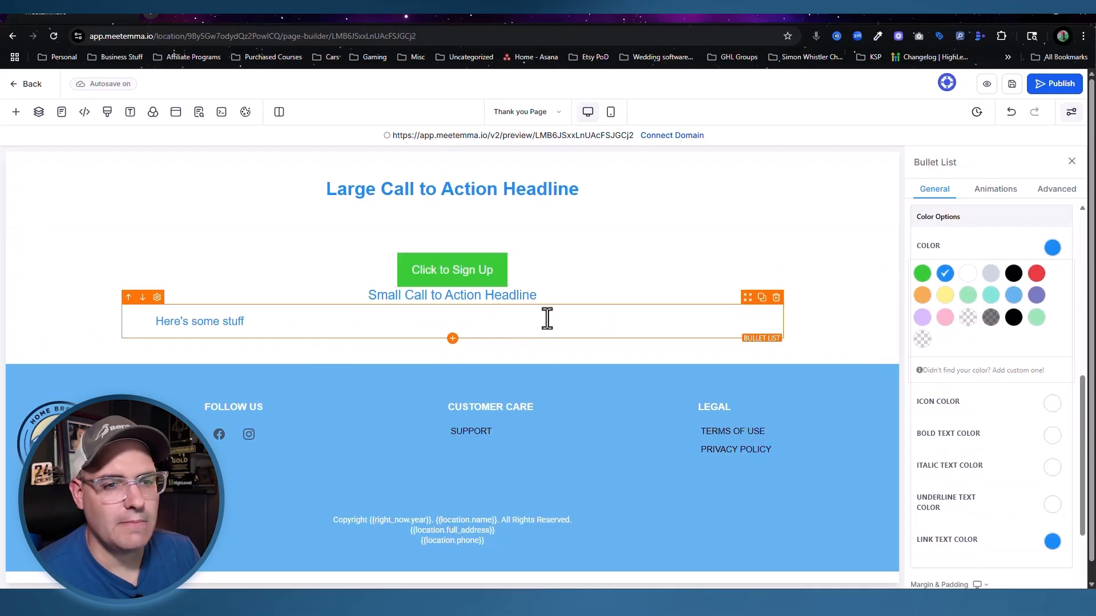
# Step: Make the bullet icons blue and move the Click to Sign Up button below the list
pyautogui.scroll(-2, 1069, 347)
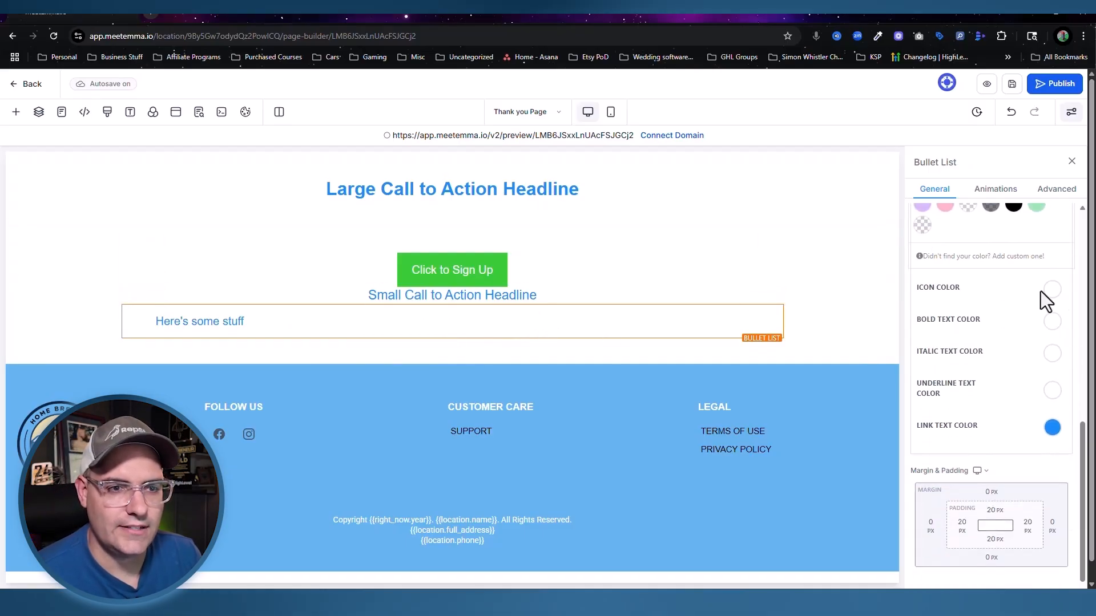
pyautogui.click(1052, 289)
pyautogui.click(944, 315)
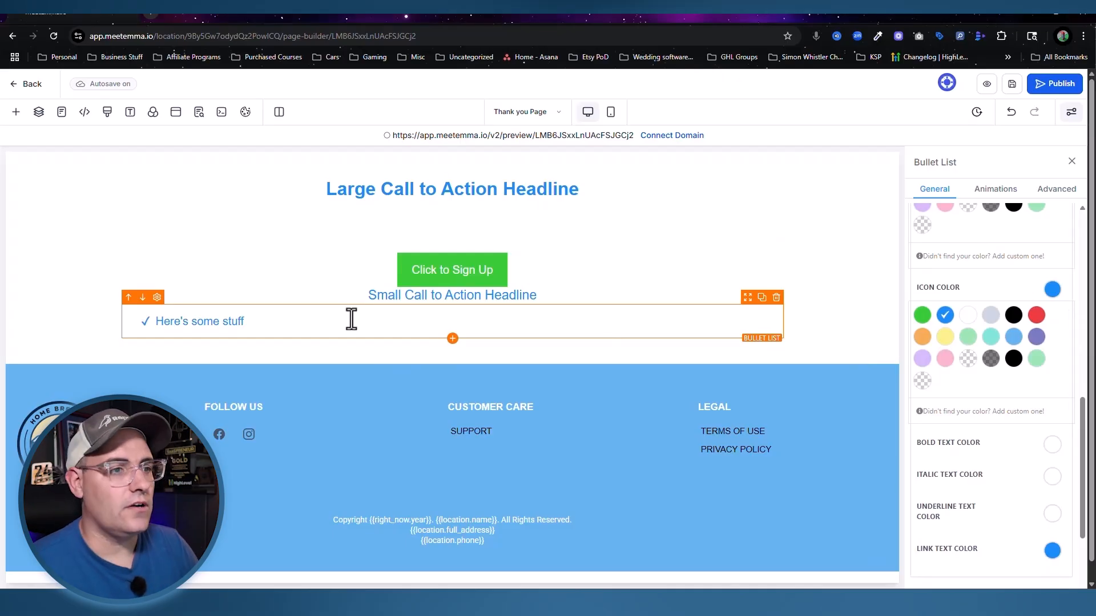
pyautogui.moveTo(457, 261)
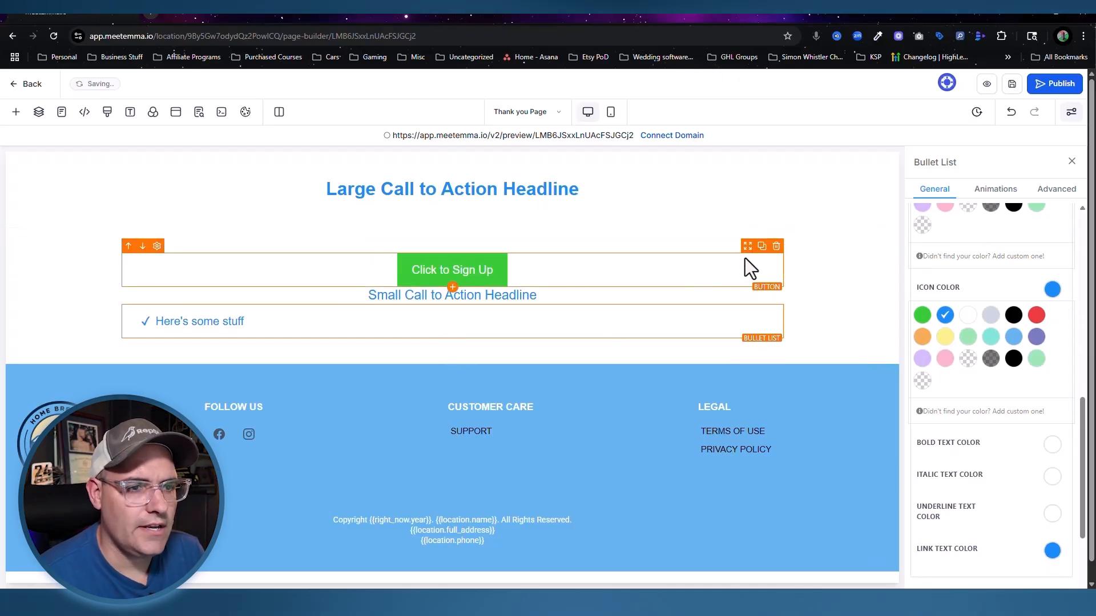
pyautogui.moveTo(747, 246); pyautogui.dragTo(734, 331)
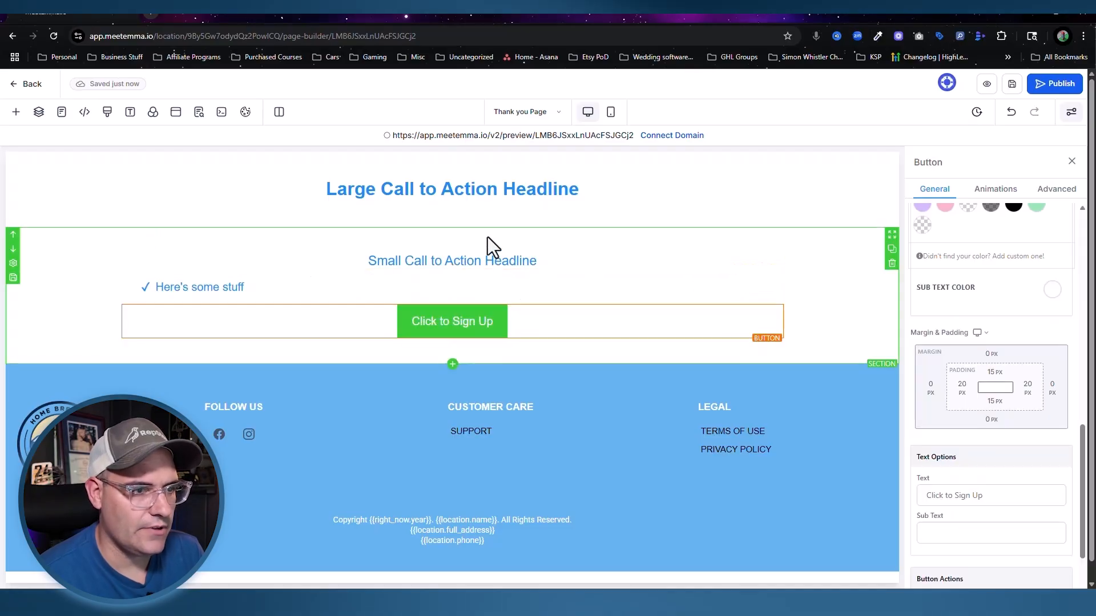
# Step: Retype the headline as 'Submission successful!' and add a 'check your inbox.' sub headline below it
pyautogui.doubleClick(470, 260)
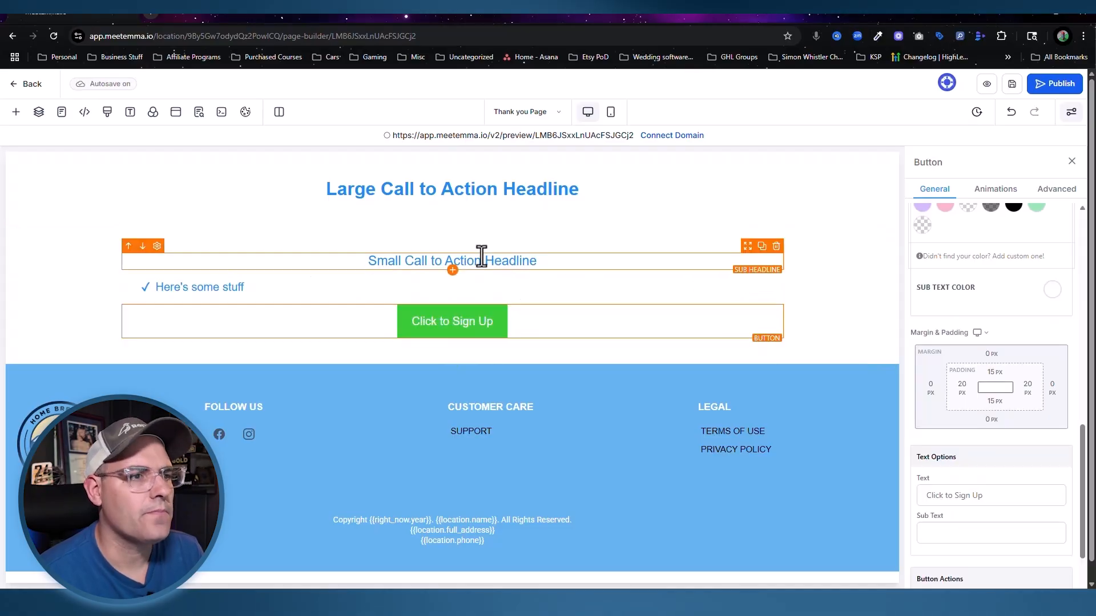
pyautogui.tripleClick(463, 187)
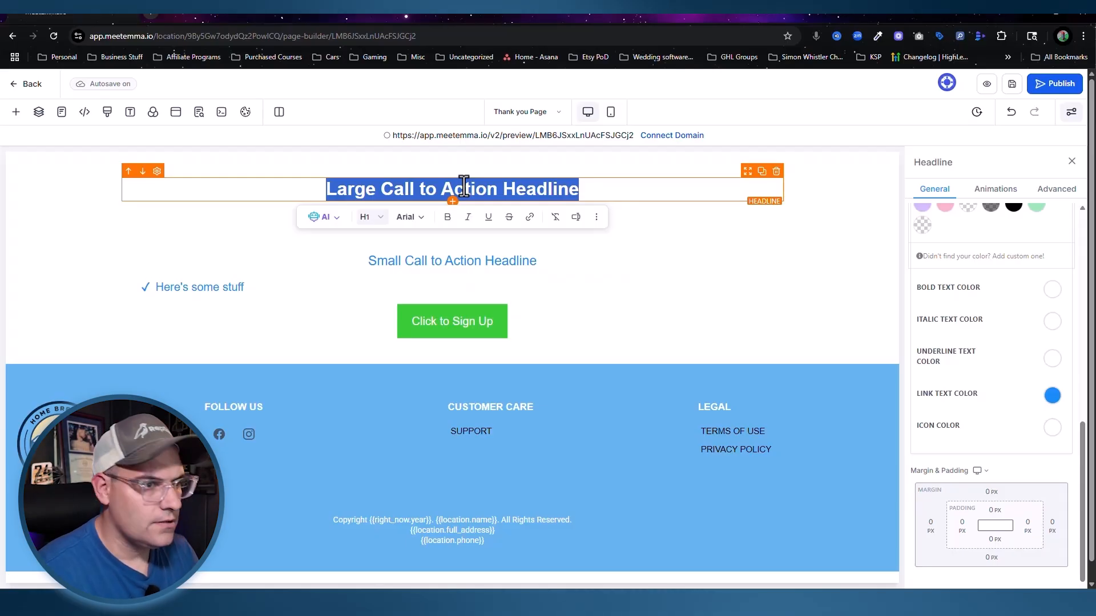
pyautogui.write('Submission successful!')
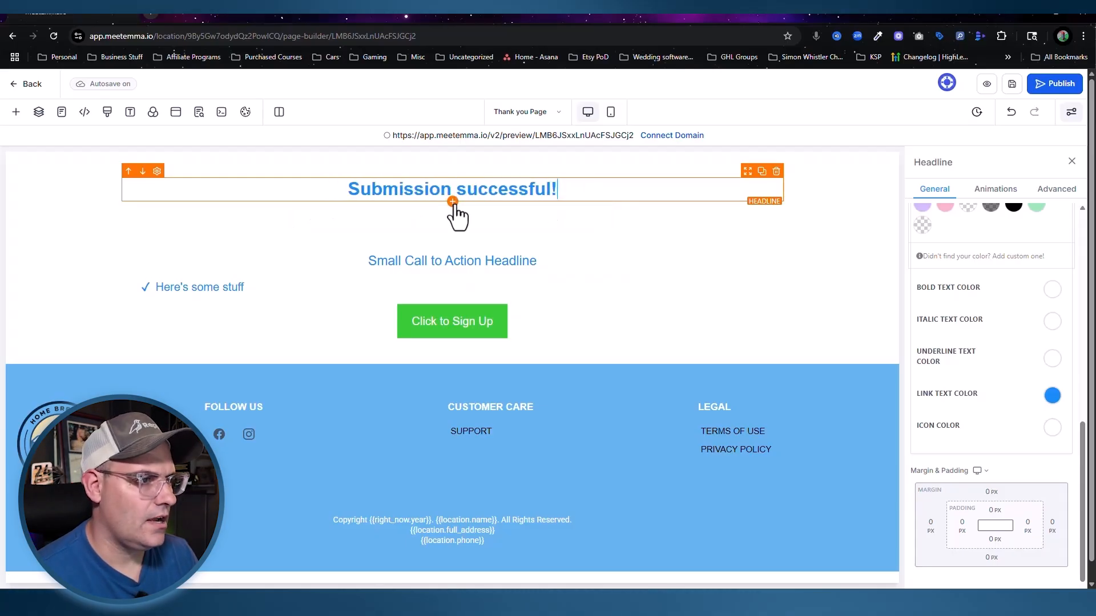
pyautogui.click(452, 202)
pyautogui.moveTo(200, 255); pyautogui.dragTo(454, 212)
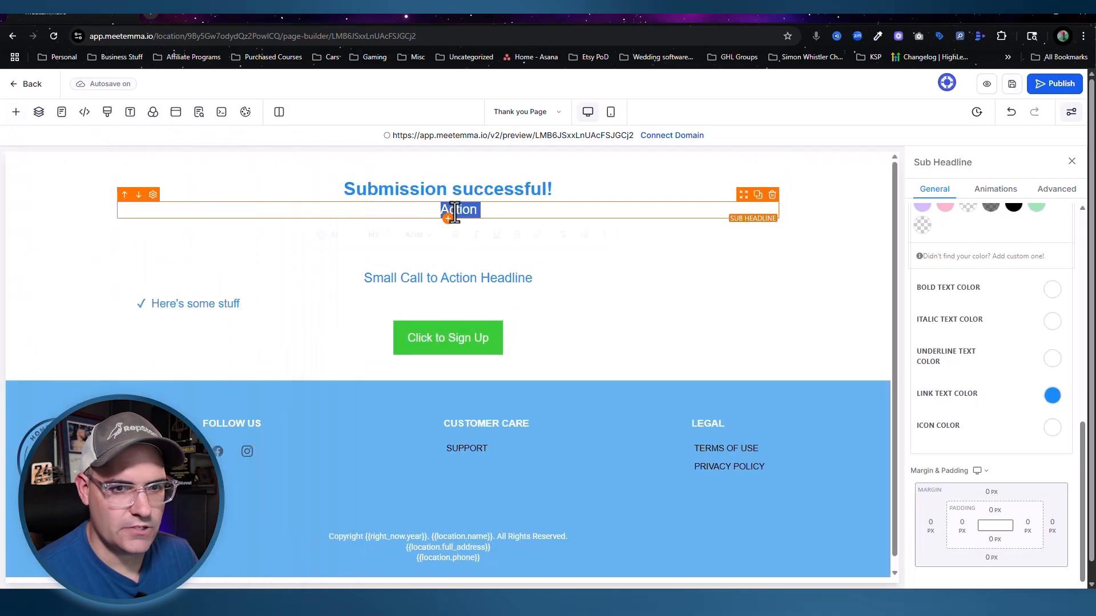
pyautogui.tripleClick(455, 212)
pyautogui.click(1050, 291)
pyautogui.click(502, 209)
pyautogui.tripleClick(500, 209)
pyautogui.write('chec')
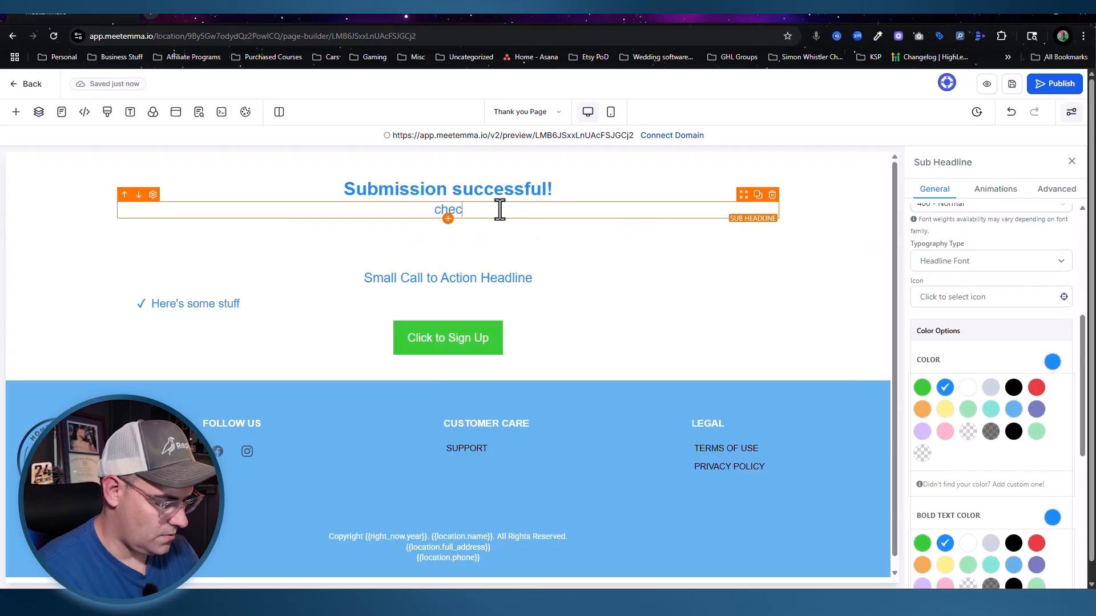
pyautogui.write('k your inbox.')
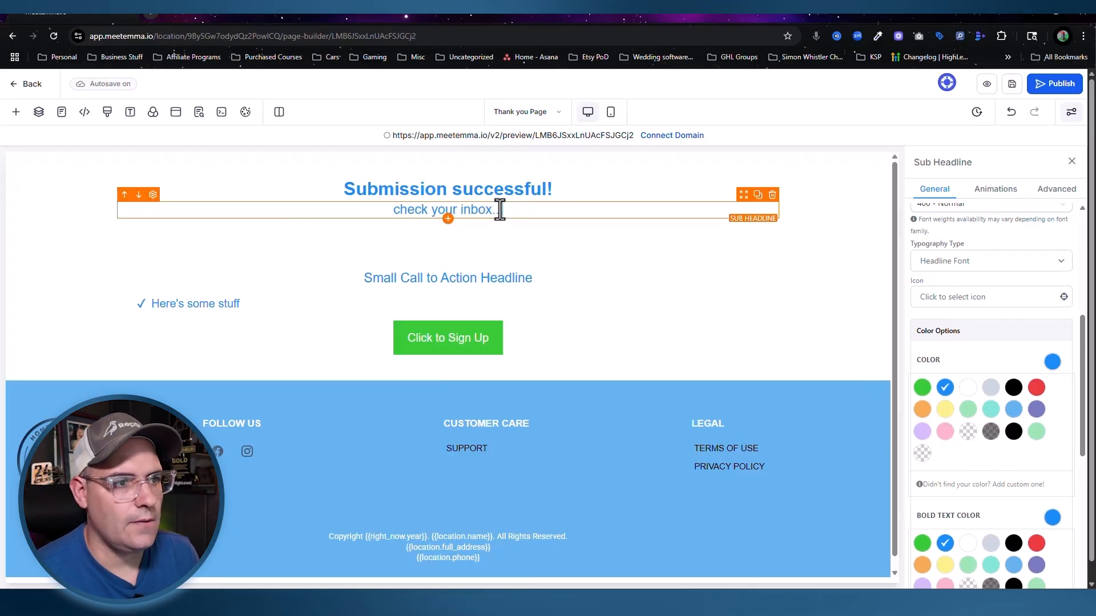
# Step: Set Text Transform to Capitalize for both the headline and the sub headline
pyautogui.click(502, 189)
pyautogui.click(1053, 189)
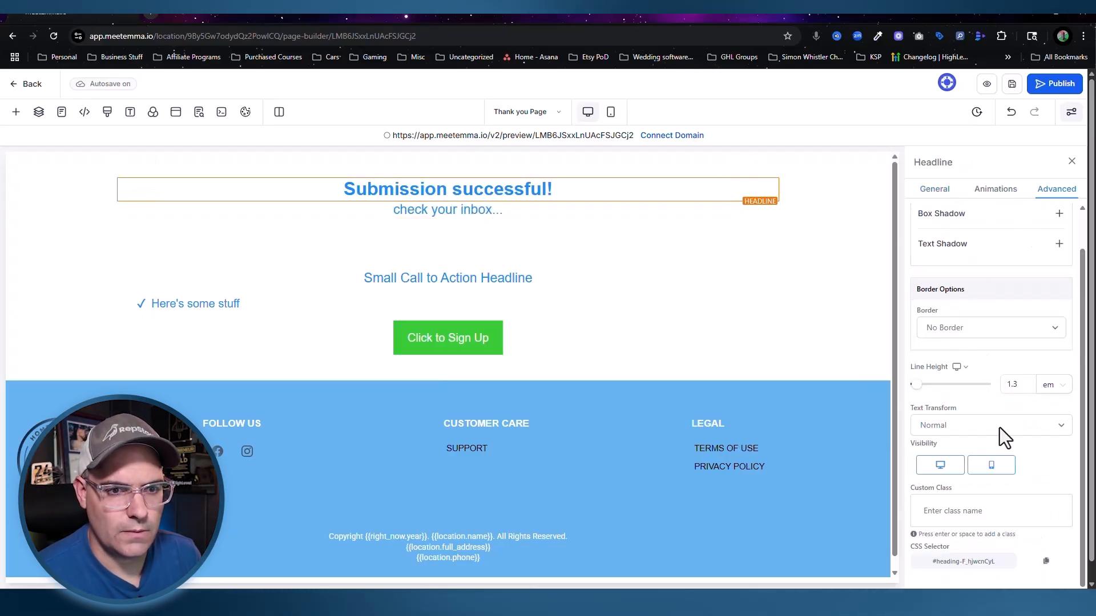
pyautogui.click(989, 424)
pyautogui.click(947, 492)
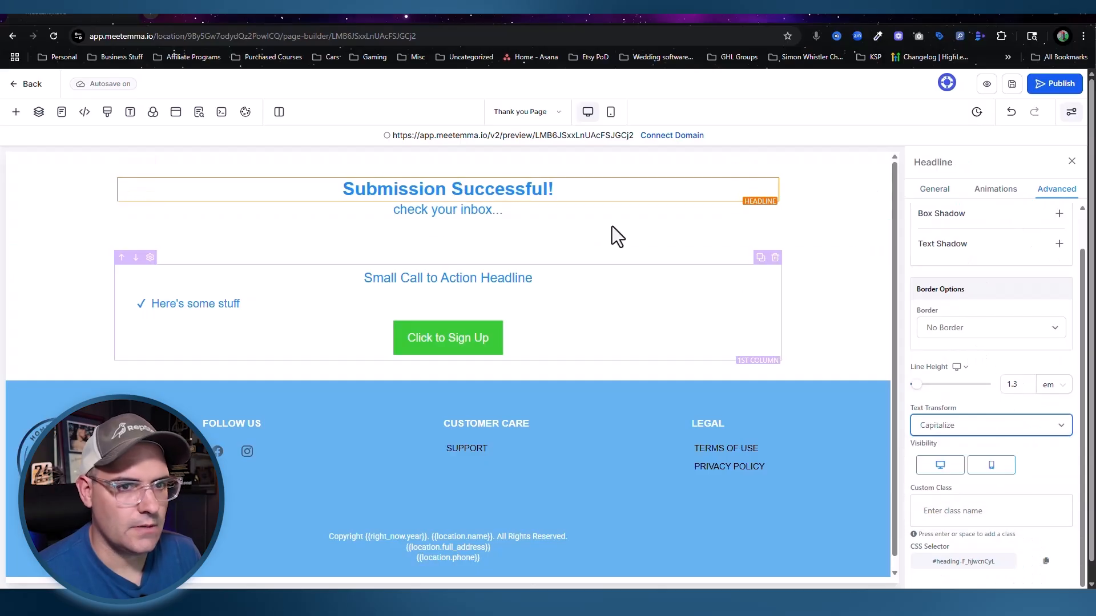
pyautogui.click(484, 210)
pyautogui.click(1056, 189)
pyautogui.click(964, 467)
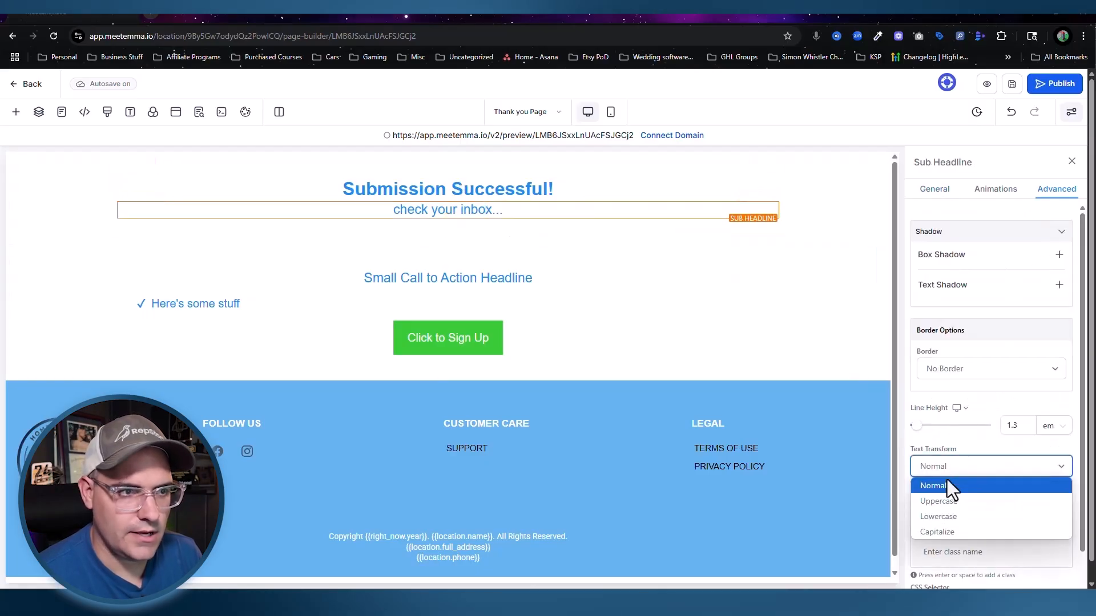
pyautogui.click(946, 532)
# Step: Set the headline font size to 63 and the sub headline to 32
pyautogui.click(518, 191)
pyautogui.doubleClick(1008, 448)
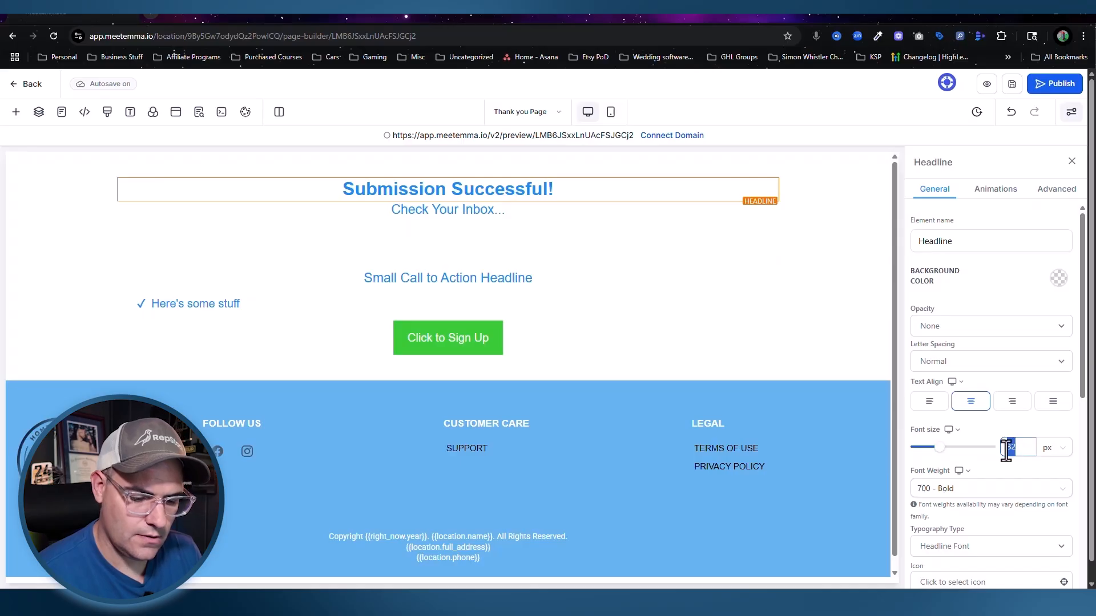
pyautogui.write('63')
pyautogui.click(461, 228)
pyautogui.moveTo(1025, 446); pyautogui.dragTo(985, 449)
pyautogui.write('32')
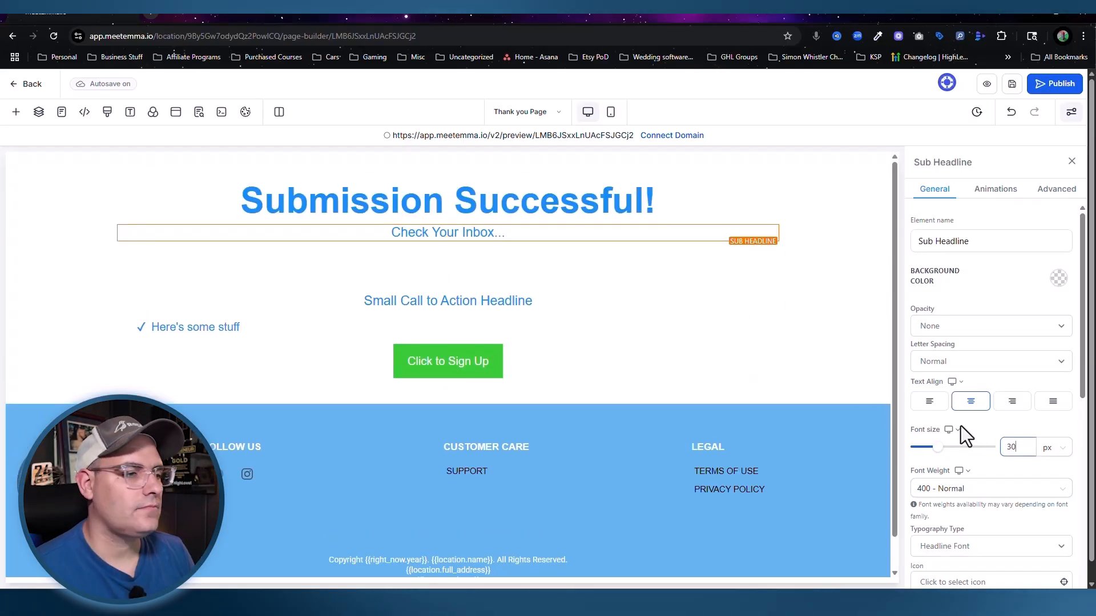
pyautogui.click(57, 245)
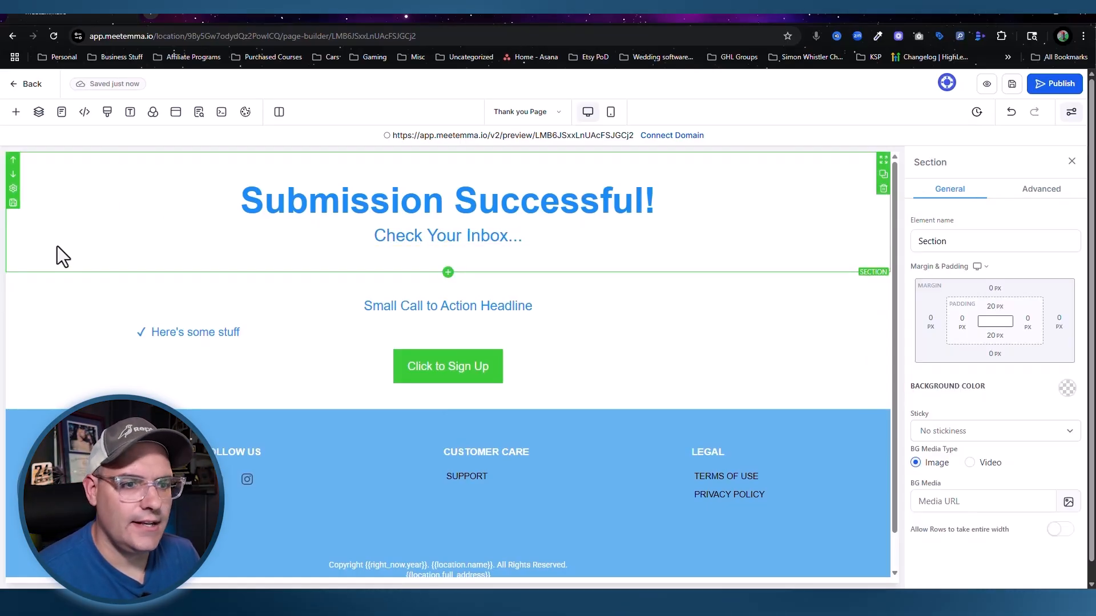
# Step: Give the top section a light blue background and make the headline and sub headline text white
pyautogui.click(1068, 389)
pyautogui.click(984, 445)
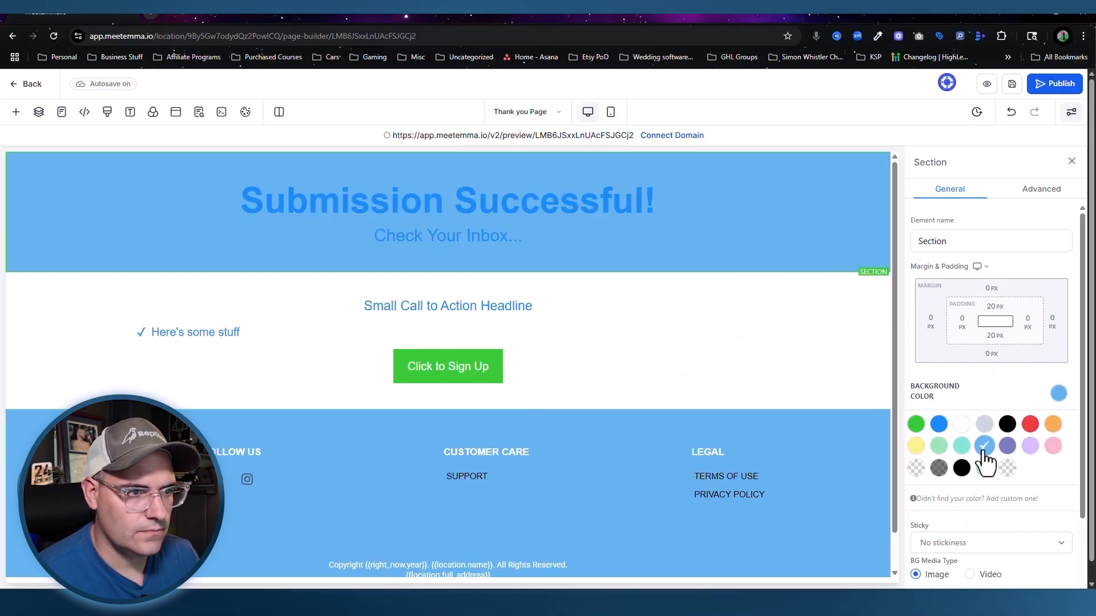
pyautogui.tripleClick(536, 210)
pyautogui.scroll(-4, 991, 400)
pyautogui.click(1053, 418)
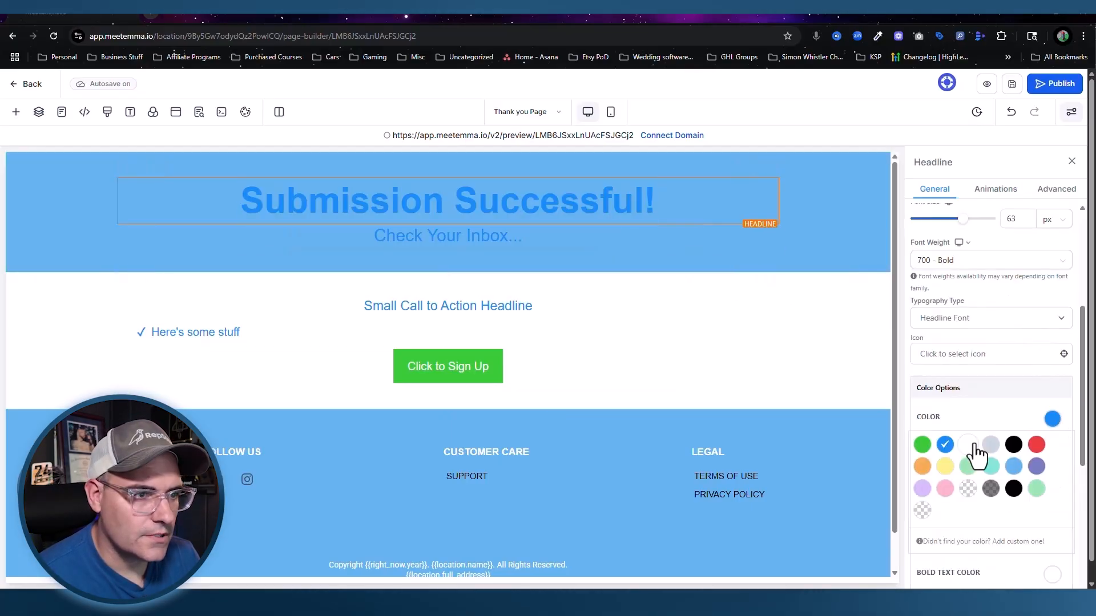
pyautogui.click(972, 447)
pyautogui.tripleClick(450, 236)
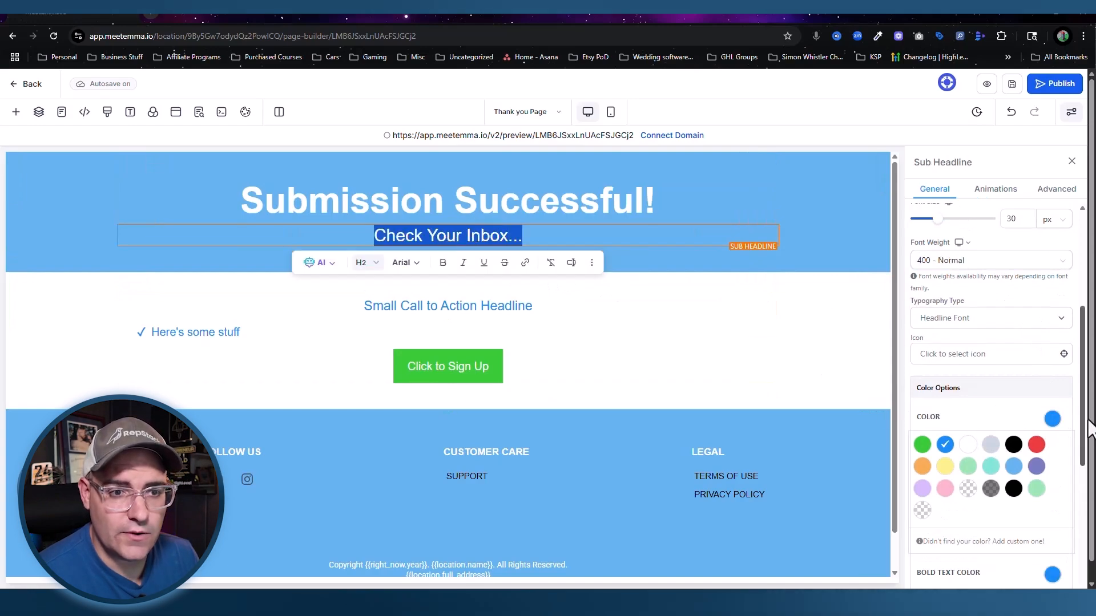
pyautogui.click(969, 444)
# Step: Retitle the list "Here's What To Expect:" with bullets 'check your Email', 'Login', and start a third bullet
pyautogui.click(777, 331)
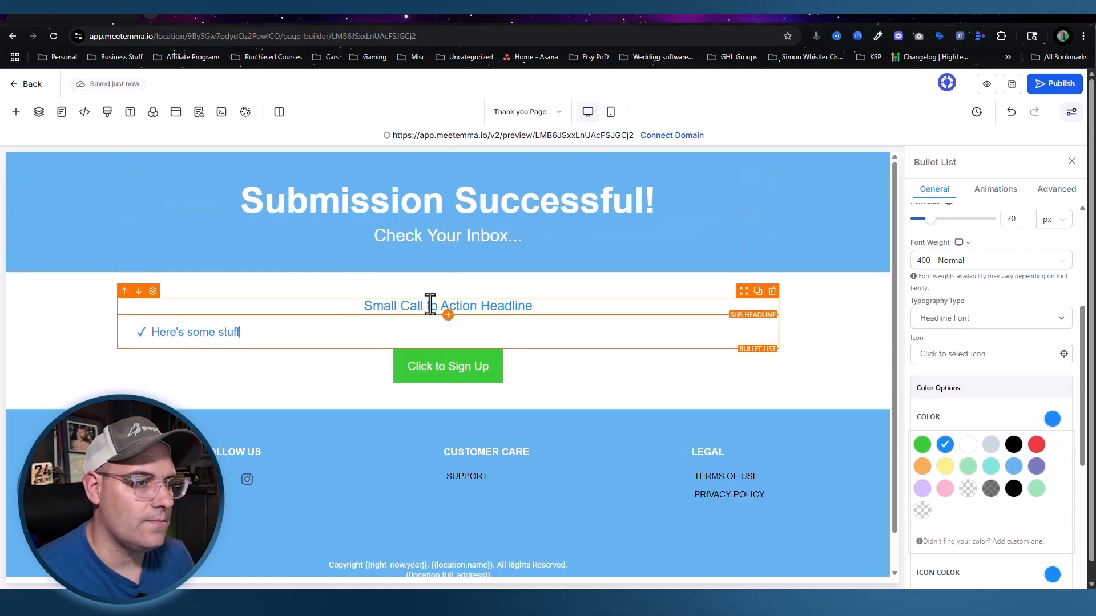
pyautogui.tripleClick(430, 306)
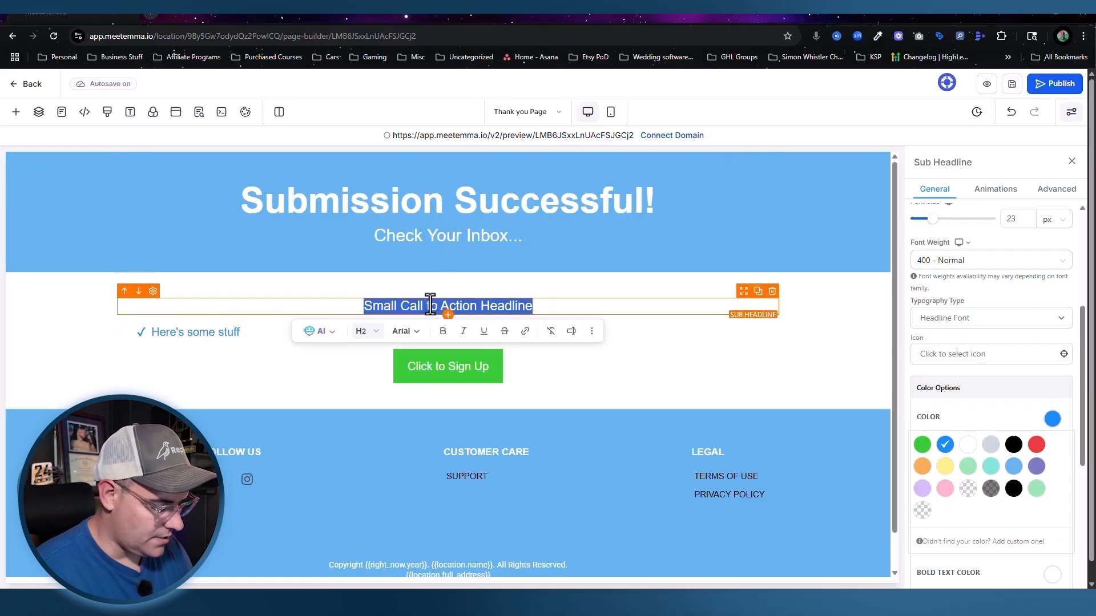
pyautogui.write("Here's What To Expect:")
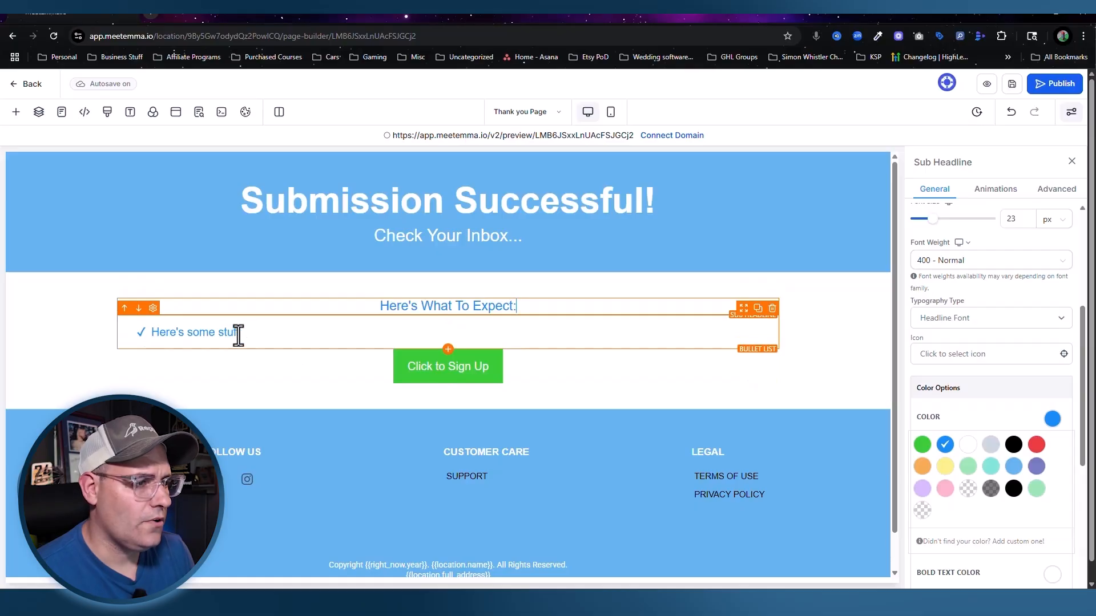
pyautogui.tripleClick(164, 333)
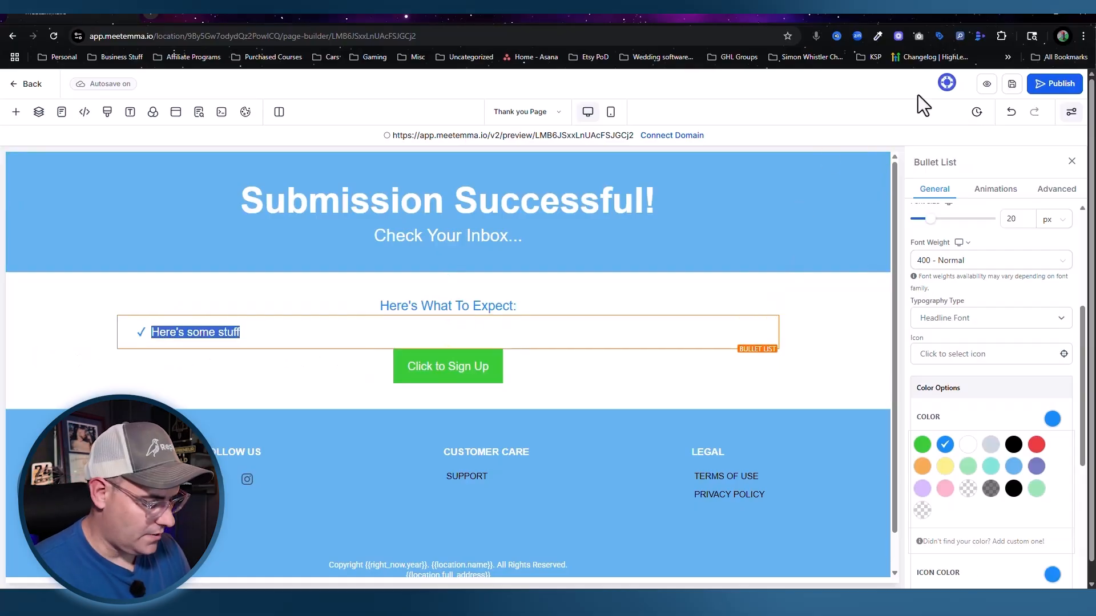
pyautogui.write('check your Email')
pyautogui.press('Return')
pyautogui.write('Login')
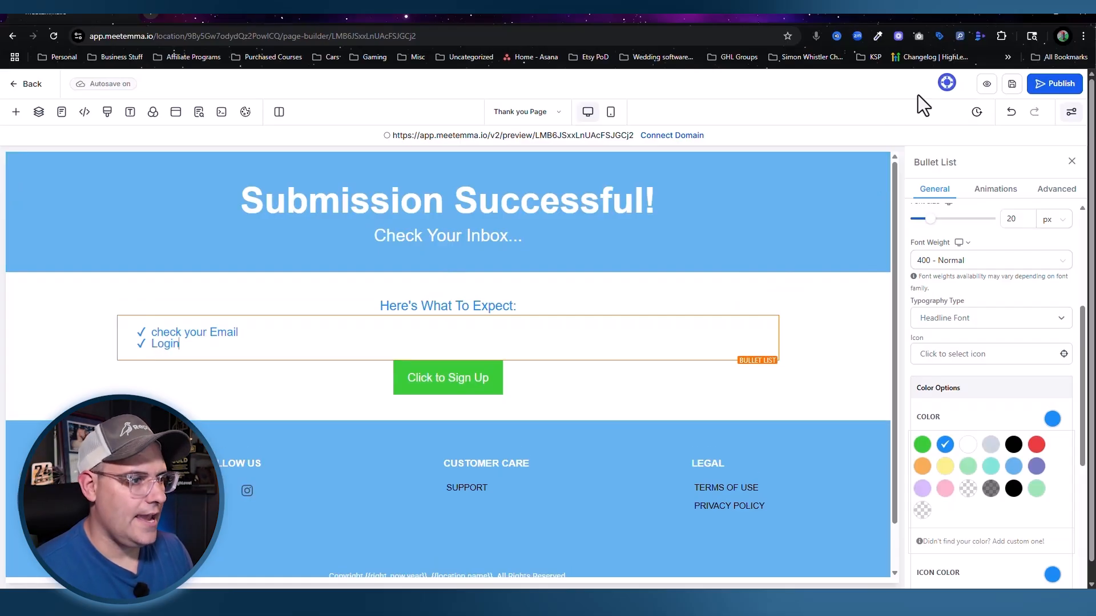
pyautogui.press('Return')
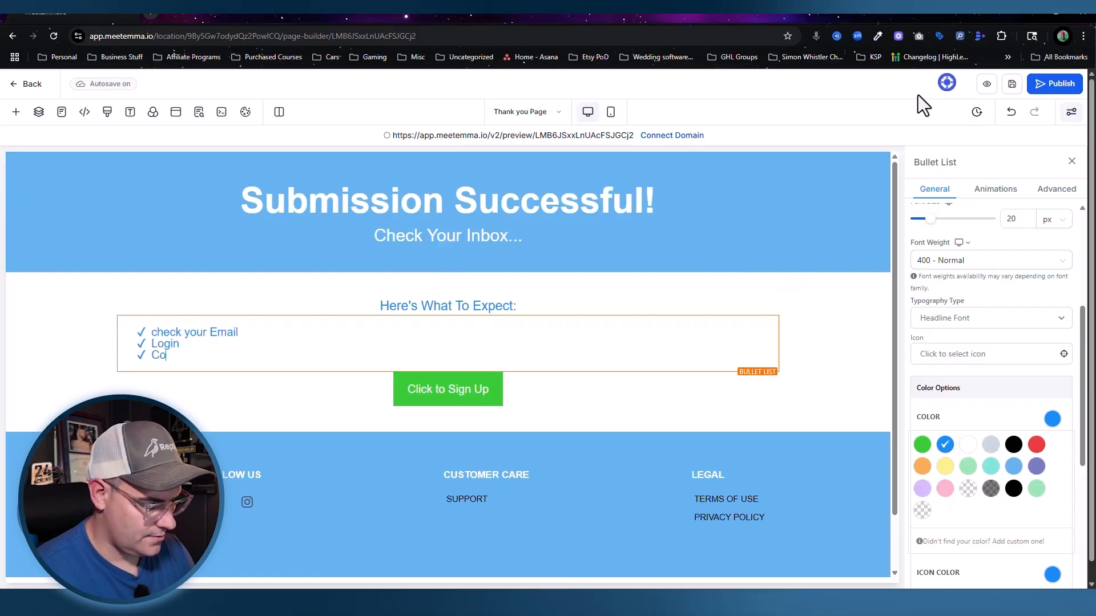
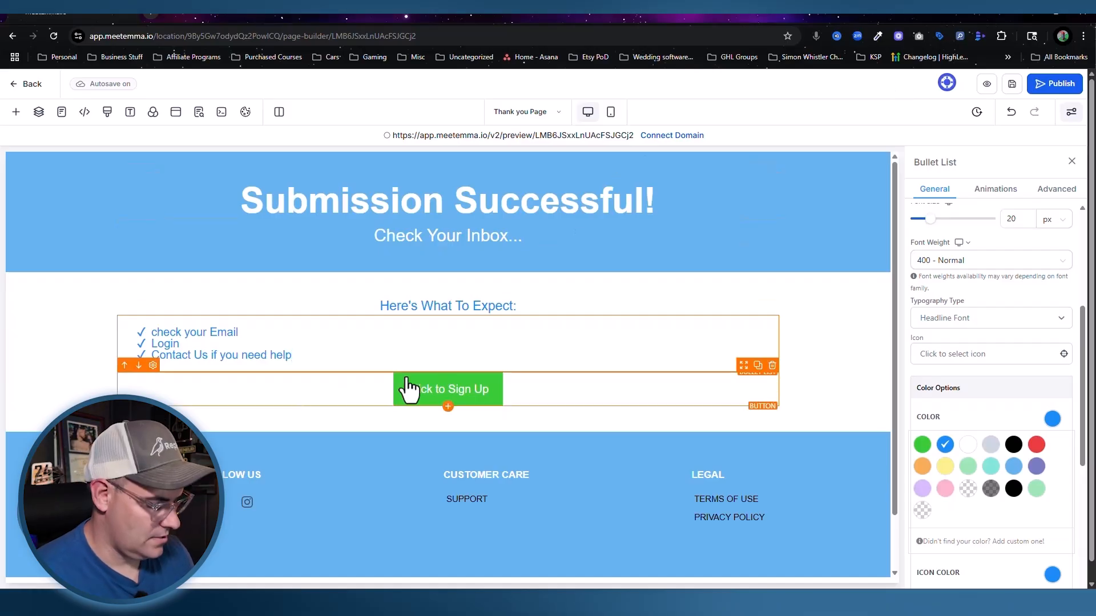
# Step: Try placing a calendar element above the sign-up button, then delete it
pyautogui.click(16, 111)
pyautogui.click(171, 198)
pyautogui.write('cal')
pyautogui.moveTo(139, 273); pyautogui.dragTo(455, 433)
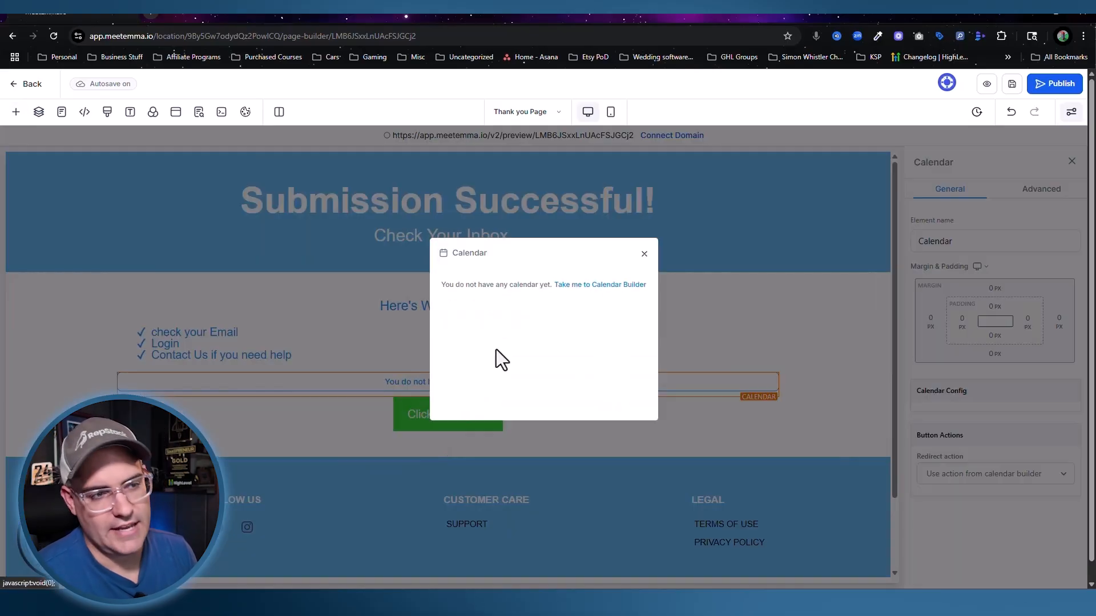
pyautogui.click(644, 254)
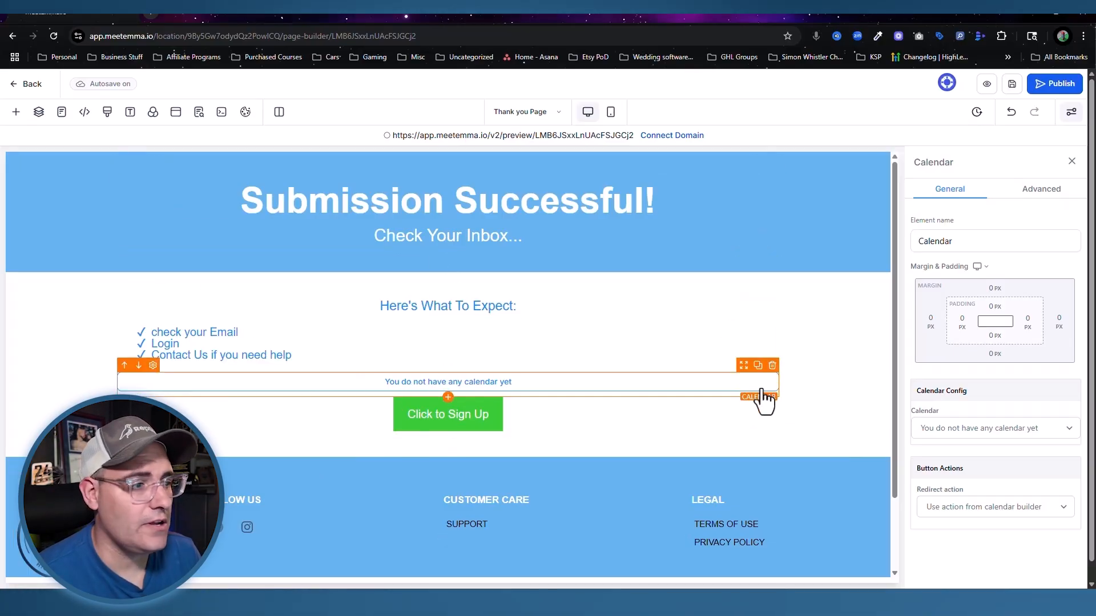
pyautogui.click(773, 366)
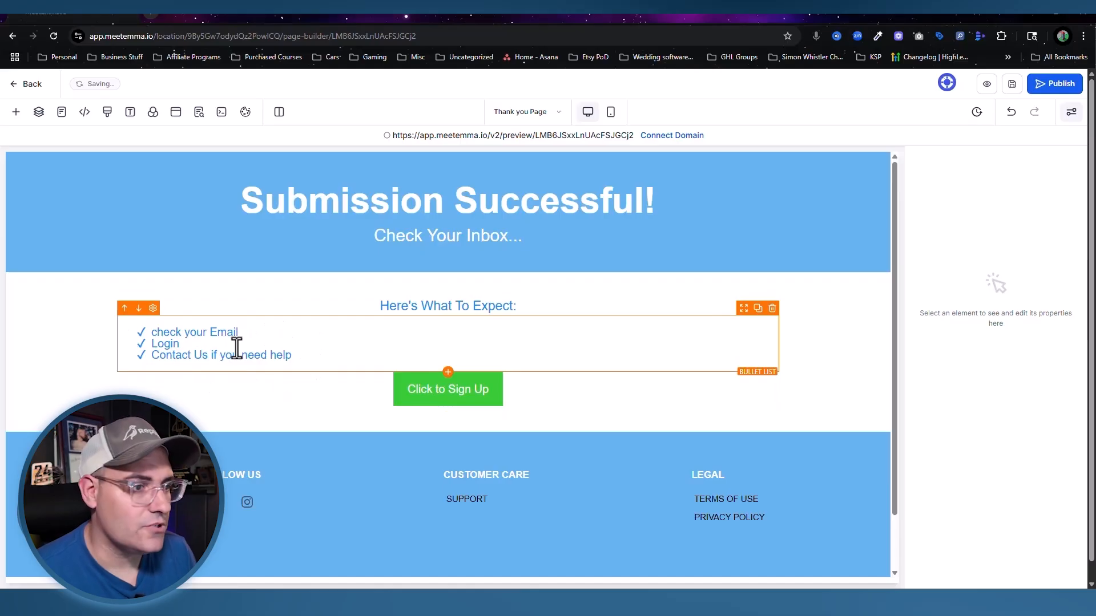
# Step: Set the white content section's width to Mid Wide
pyautogui.click(816, 308)
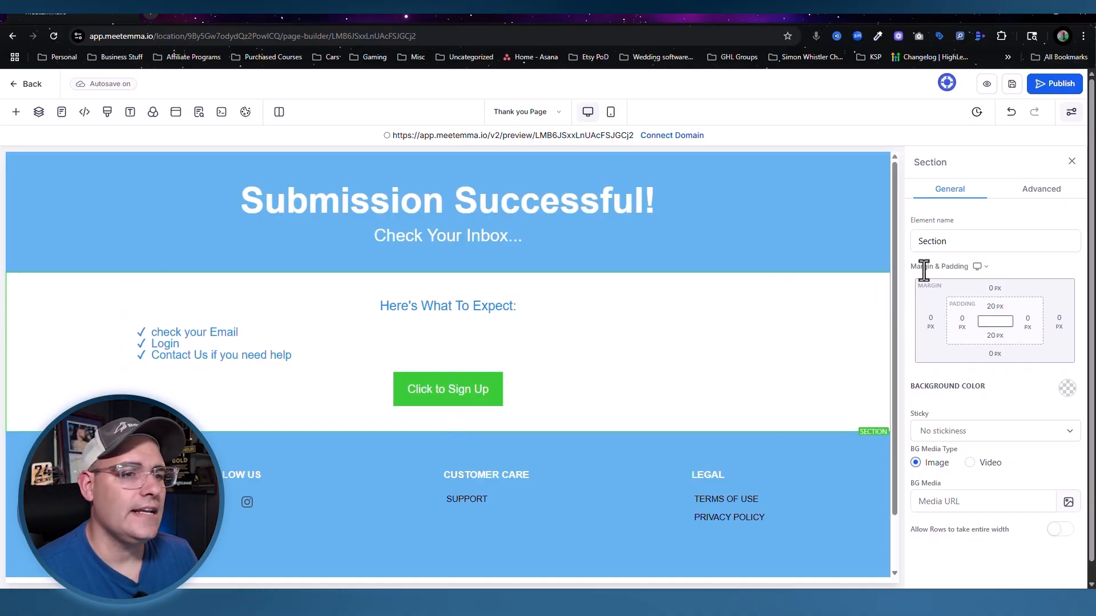
pyautogui.click(1044, 193)
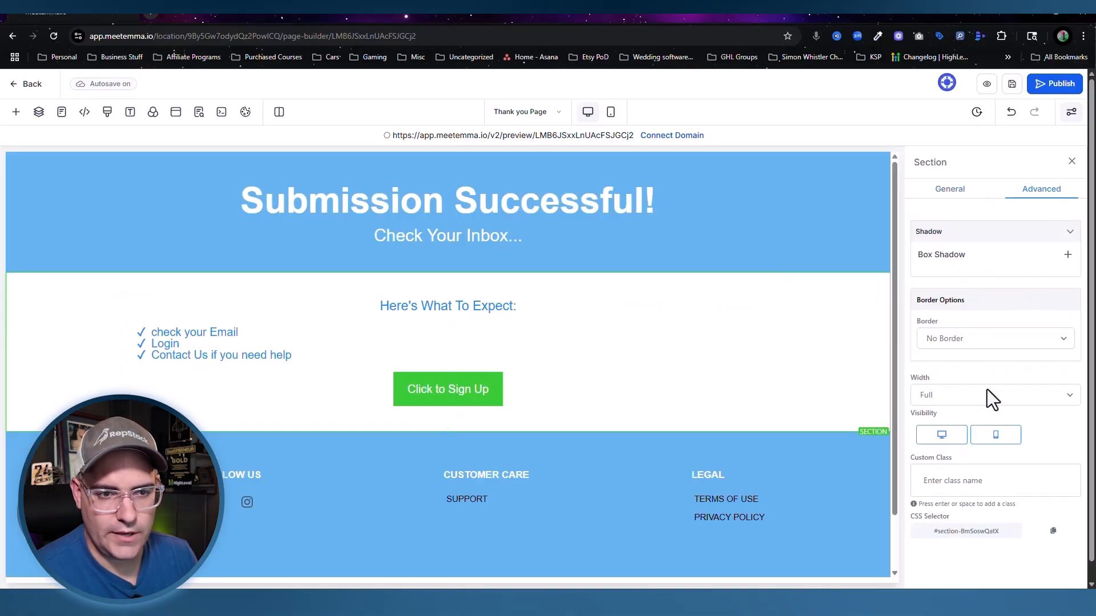
pyautogui.click(953, 400)
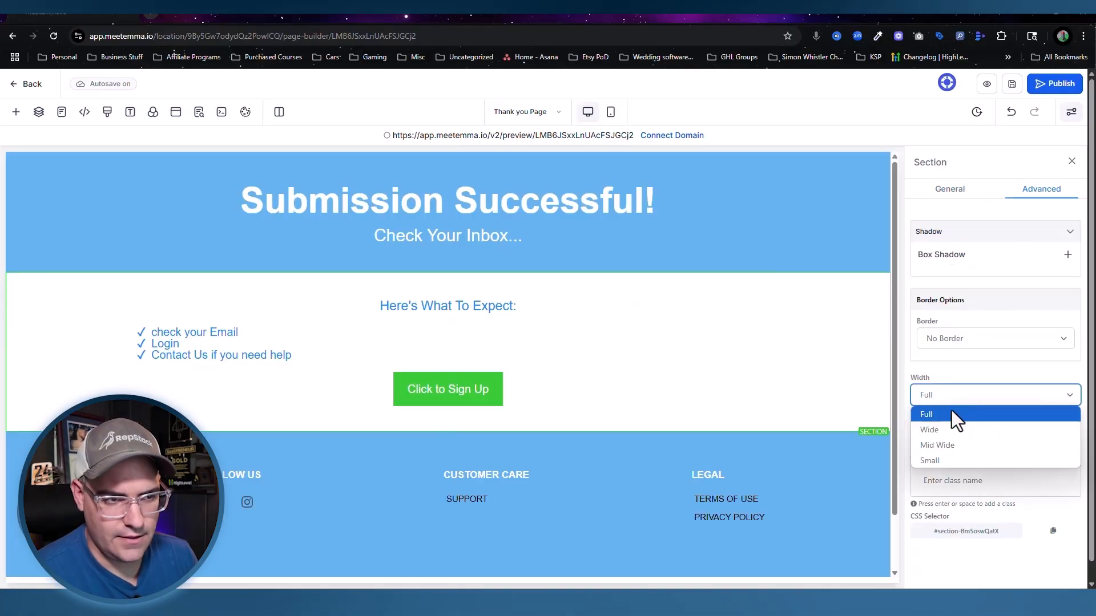
pyautogui.click(948, 444)
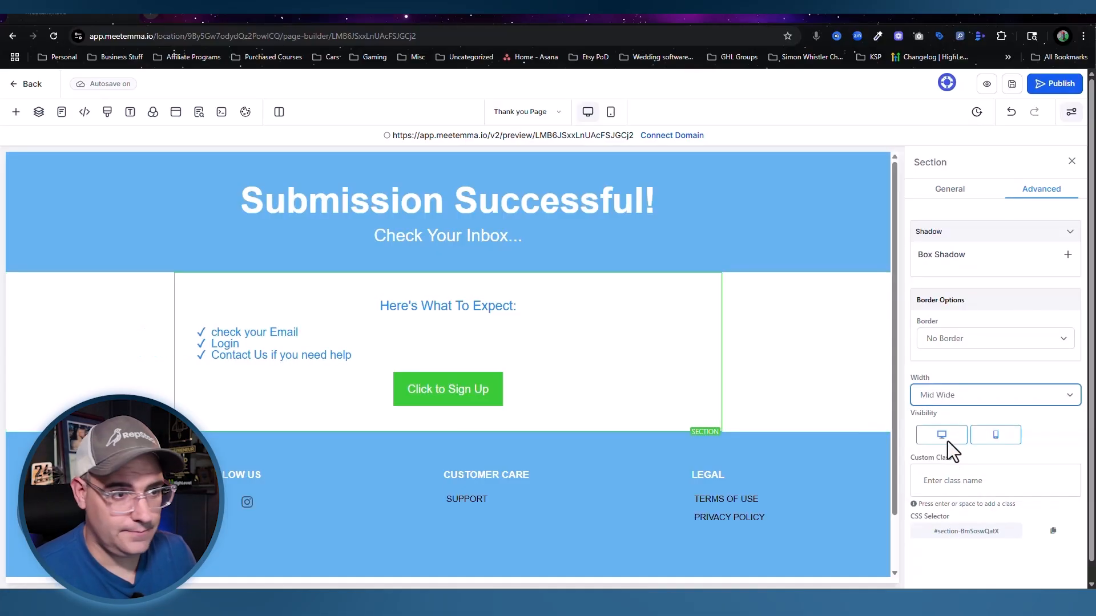
# Step: Make 'Here's What To Expect:' bold and underlined at 48 px with a blue underline
pyautogui.click(484, 306)
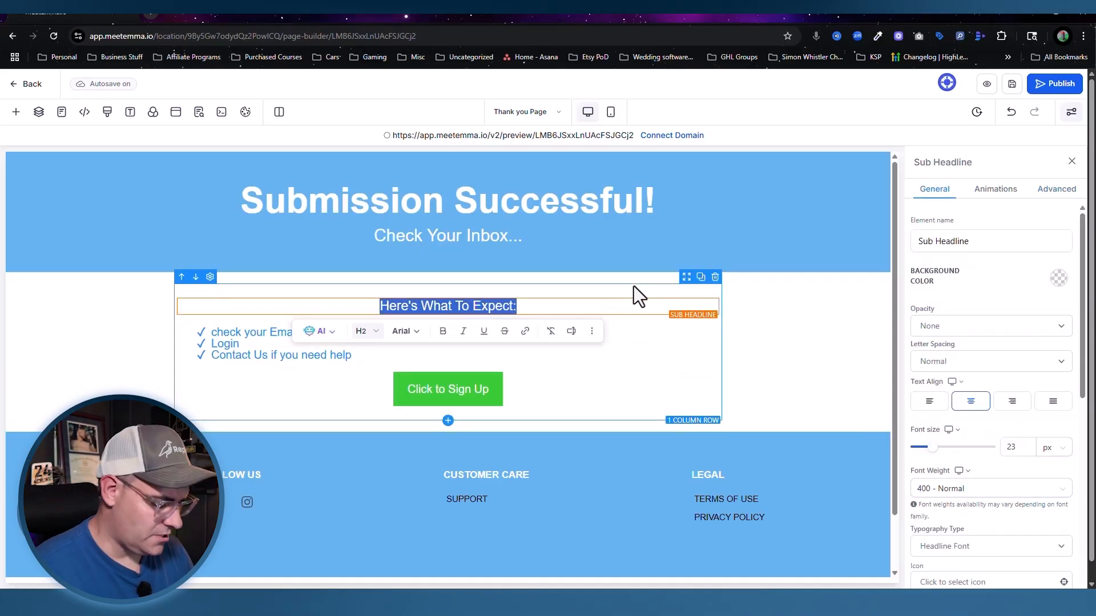
pyautogui.hotkey('ctrl', 'b')
pyautogui.hotkey('ctrl', 'u')
pyautogui.doubleClick(1011, 447)
pyautogui.write('48')
pyautogui.scroll(-5, 1054, 445)
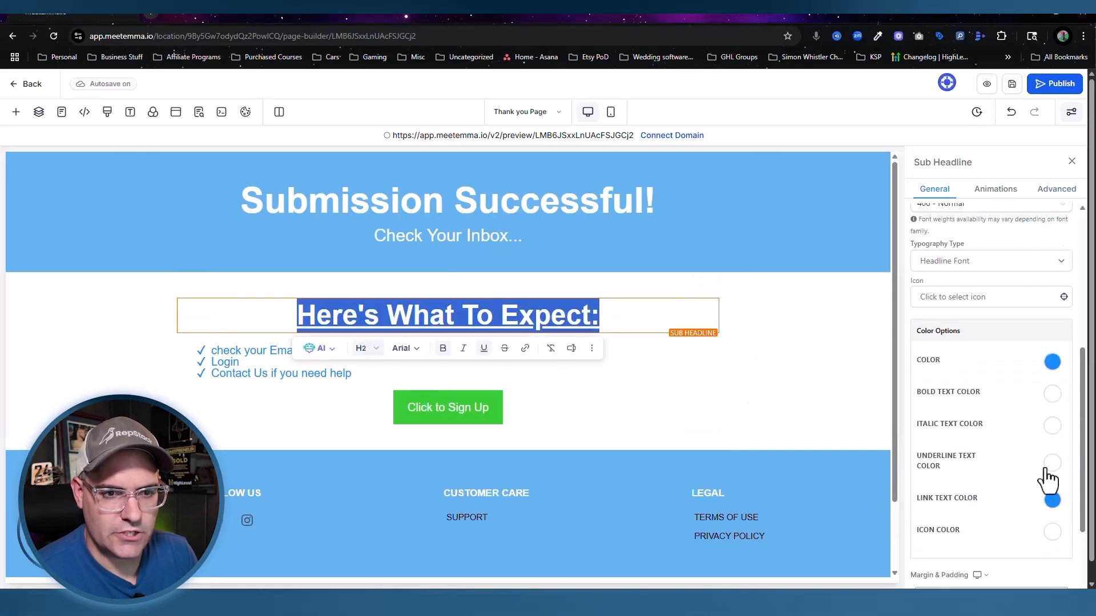
pyautogui.click(1050, 464)
pyautogui.click(943, 495)
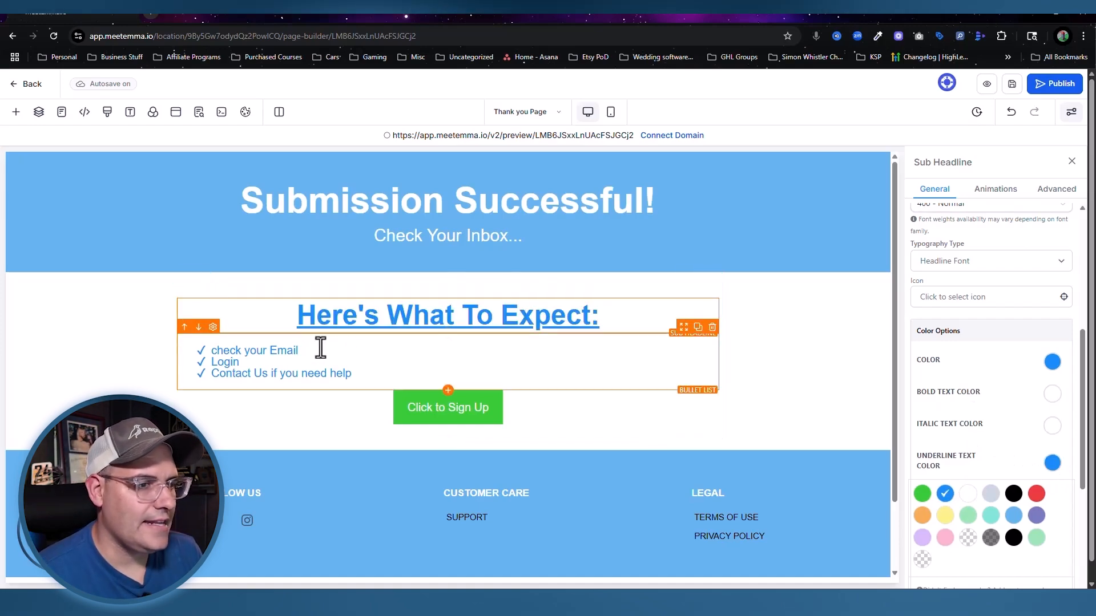
# Step: Retype the first bullet as 'Check Your Email'
pyautogui.click(344, 346)
pyautogui.moveTo(299, 351); pyautogui.dragTo(207, 350)
pyautogui.write('Check Your Email')
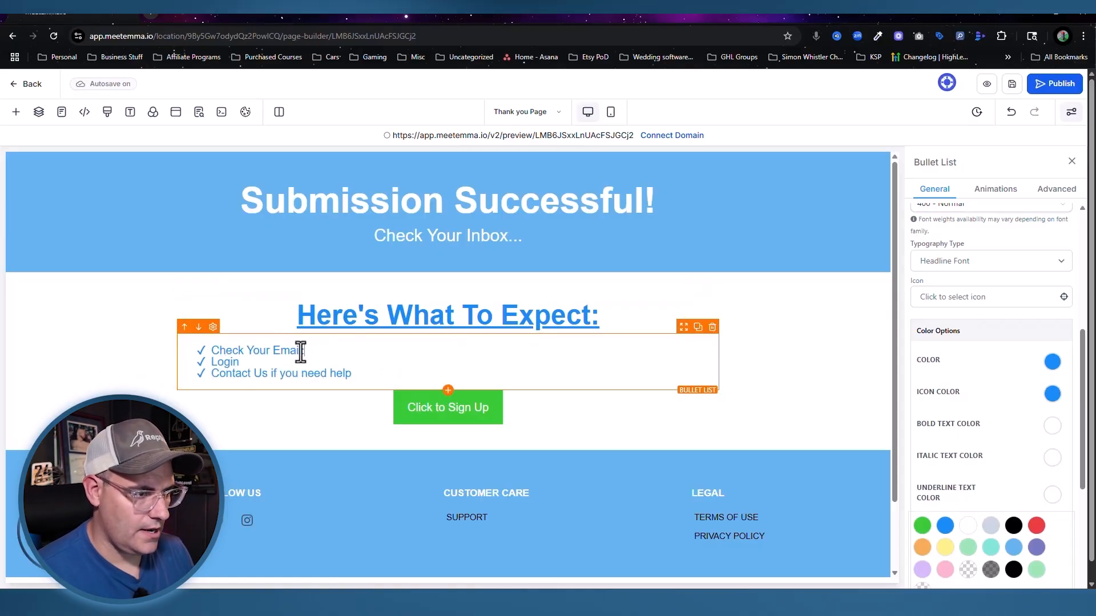
# Step: Clean up the first bullet and extend the second to 'Login To Your Account:'
pyautogui.moveTo(303, 350); pyautogui.dragTo(215, 349)
pyautogui.press('BackSpace')
pyautogui.click(246, 361)
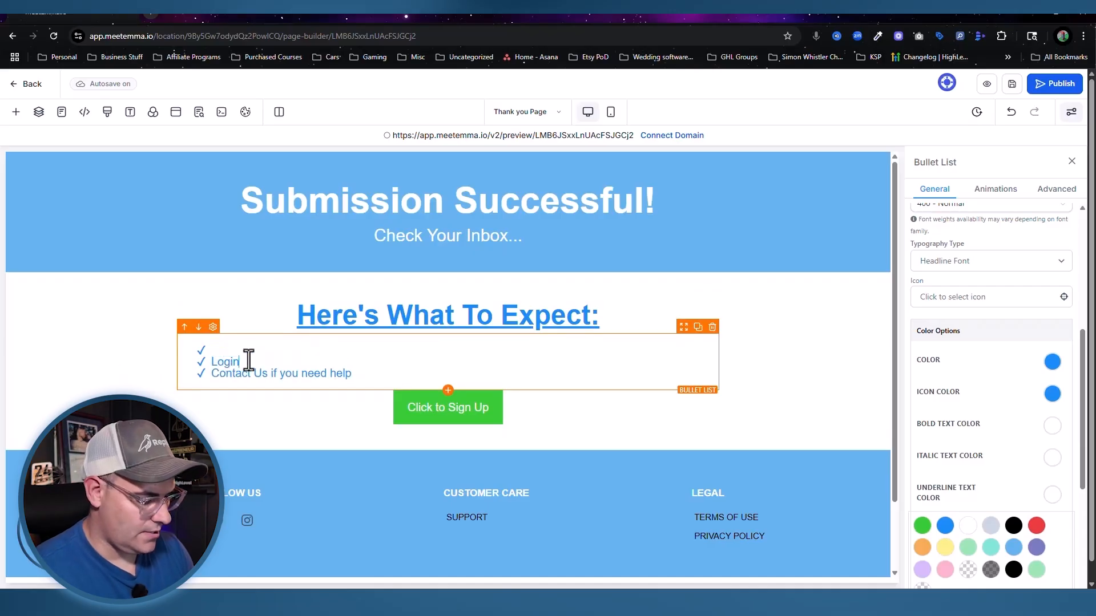
pyautogui.write('To Your Account')
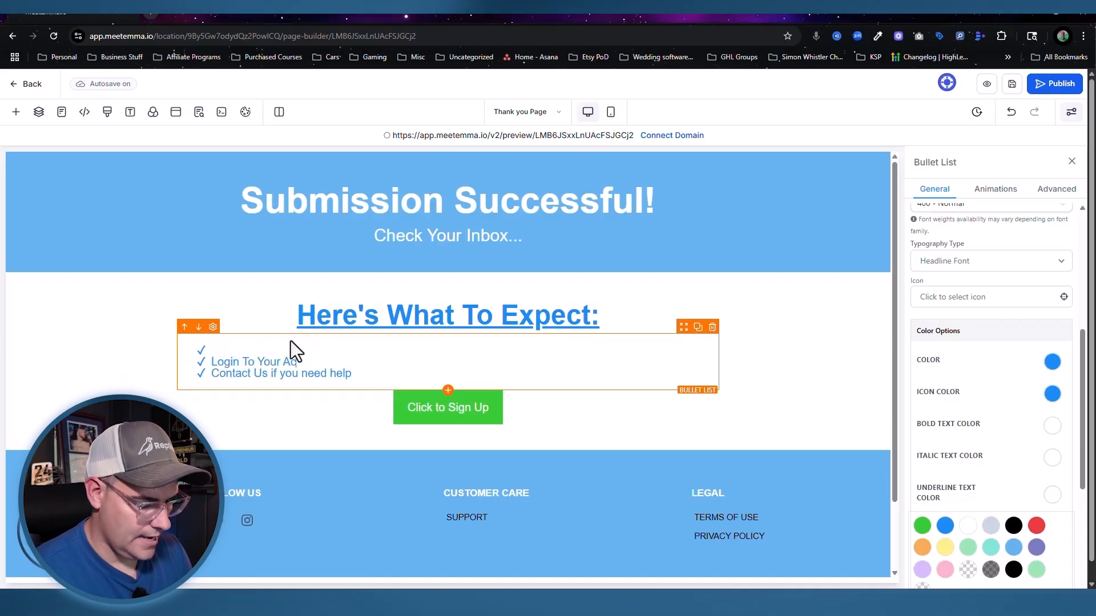
pyautogui.write(':')
pyautogui.moveTo(331, 360); pyautogui.dragTo(213, 361)
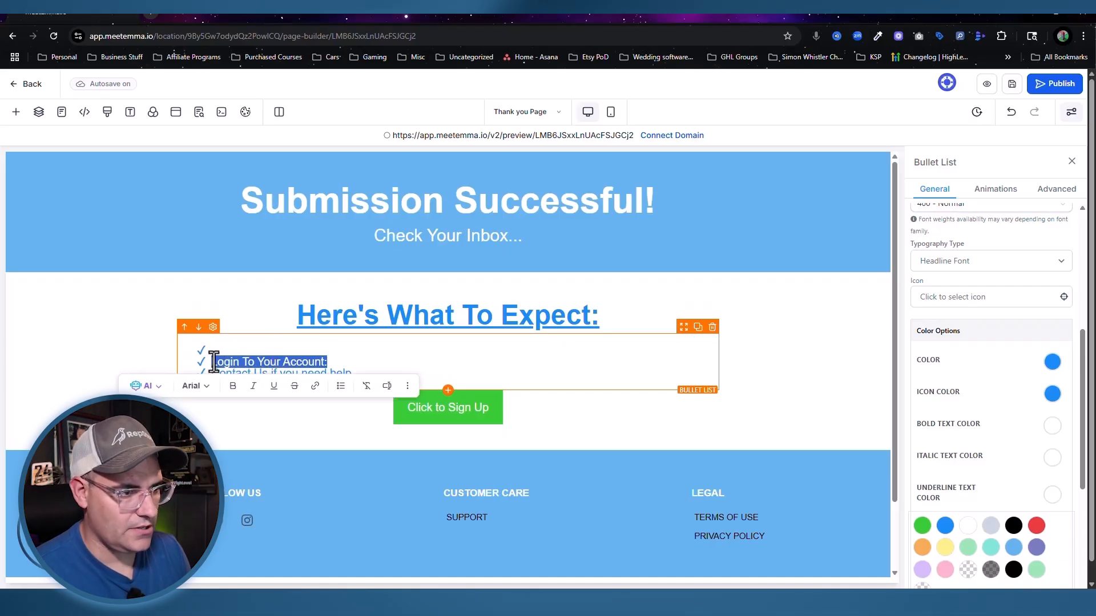
# Step: Set the bullet list's underline, bold and italic text colours to blue
pyautogui.click(249, 414)
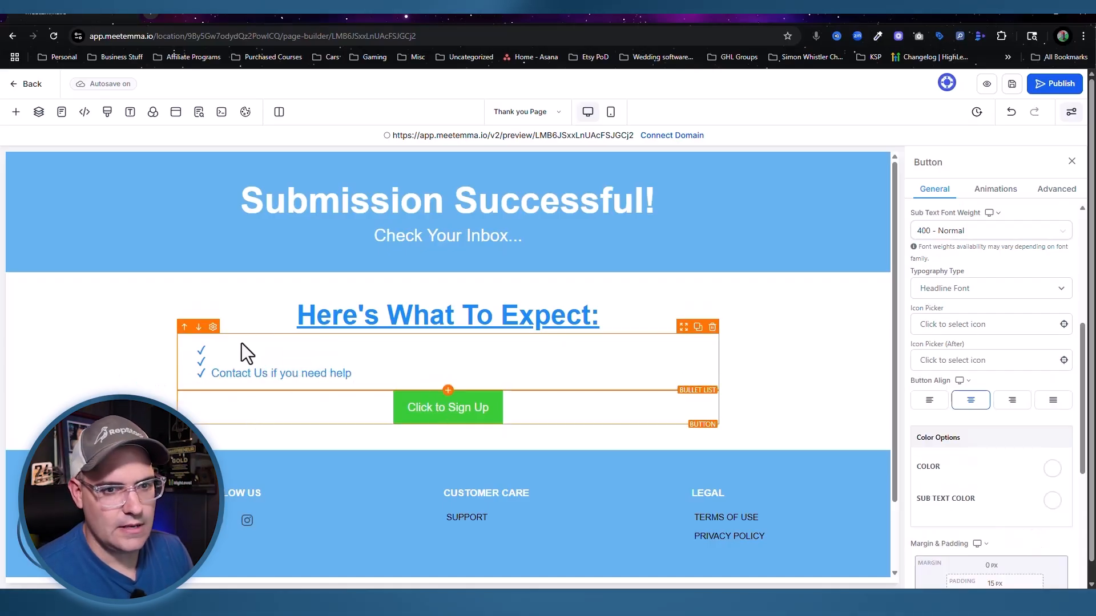
pyautogui.click(242, 347)
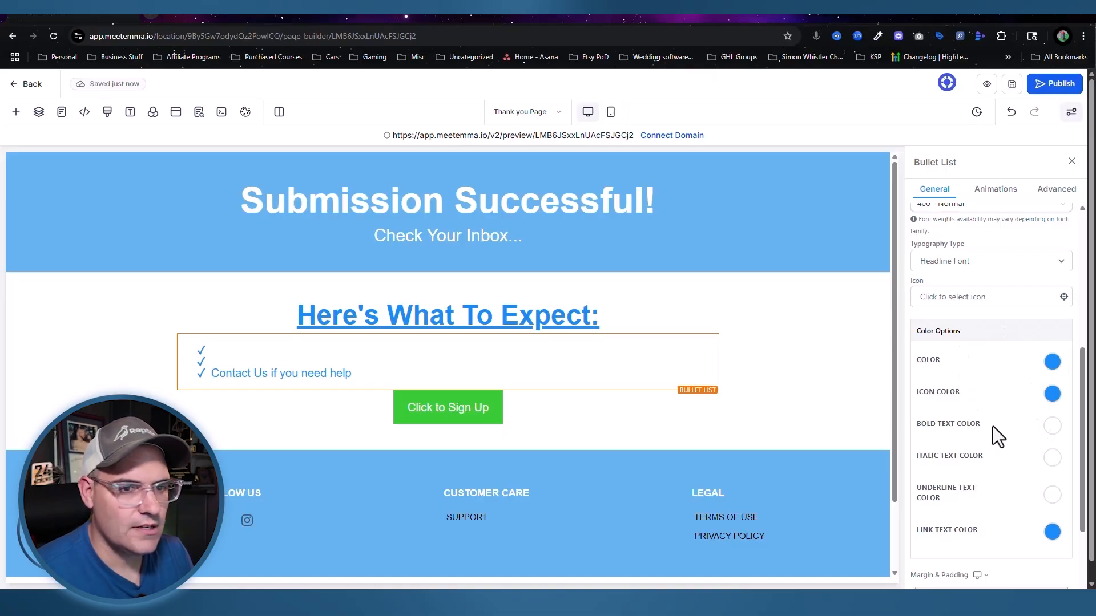
pyautogui.click(1052, 494)
pyautogui.click(945, 525)
pyautogui.click(1051, 428)
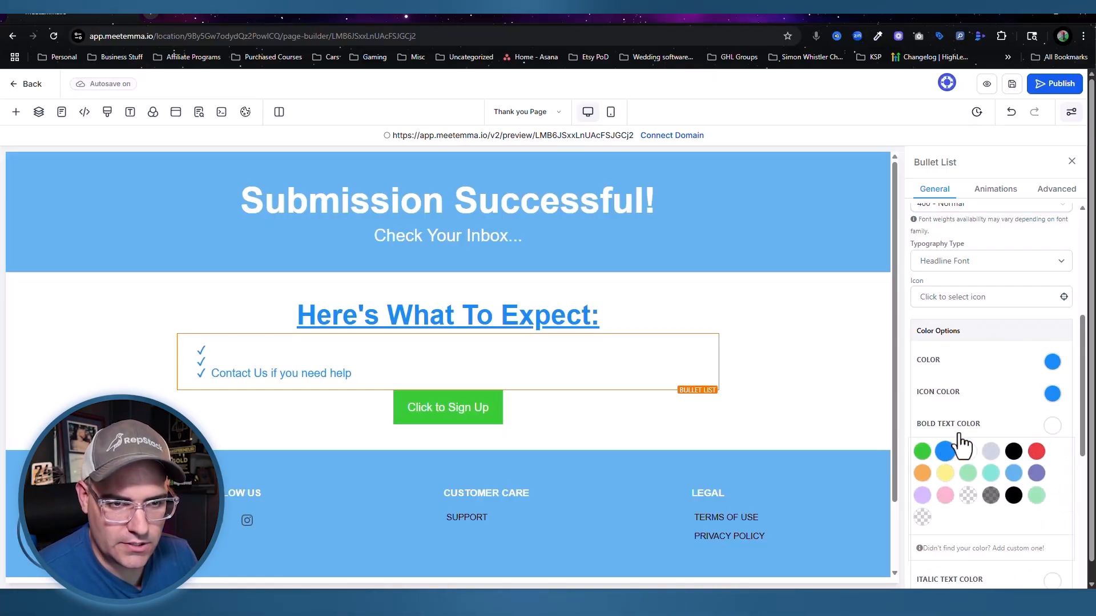
pyautogui.click(946, 452)
pyautogui.click(1052, 581)
pyautogui.click(945, 492)
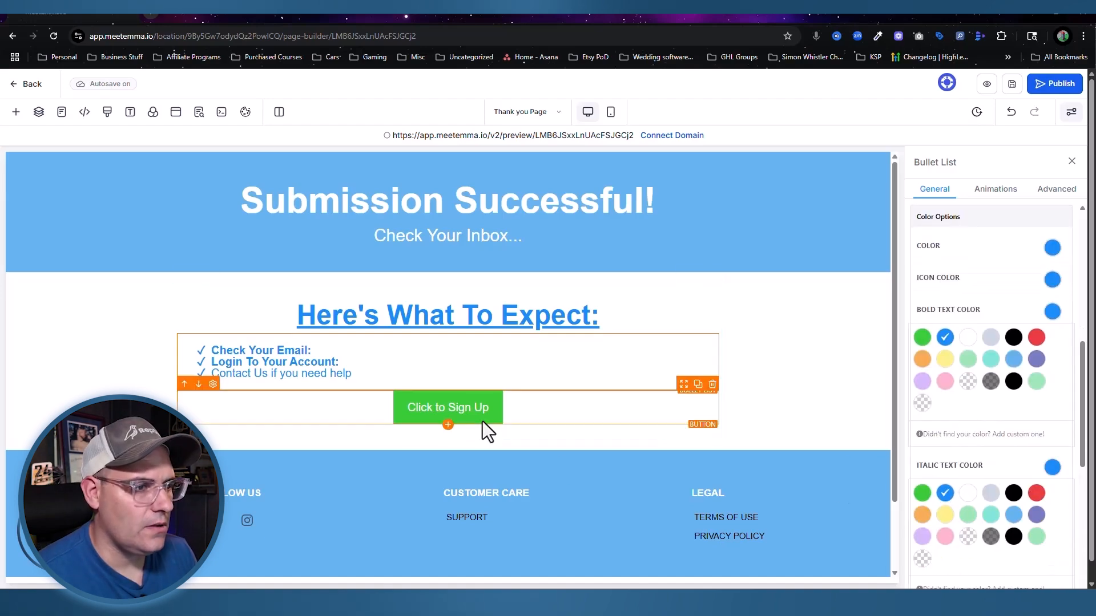
# Step: Retype the third bullet as 'Contact Us If You Need Help:' in bold
pyautogui.moveTo(350, 373); pyautogui.dragTo(215, 373)
pyautogui.write('Cont')
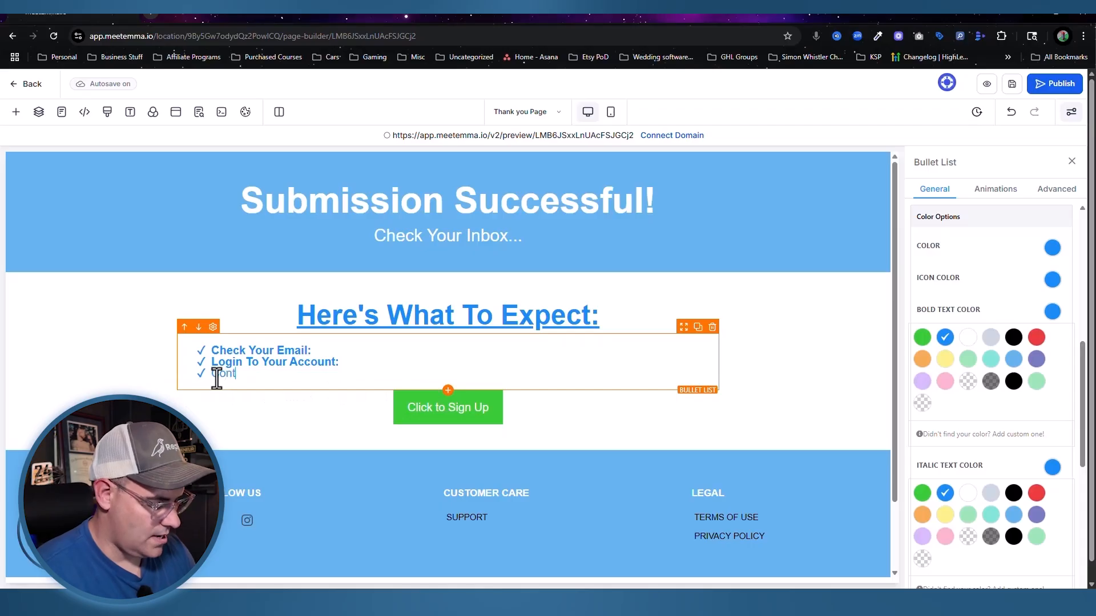
pyautogui.write('act Us If You Need Help')
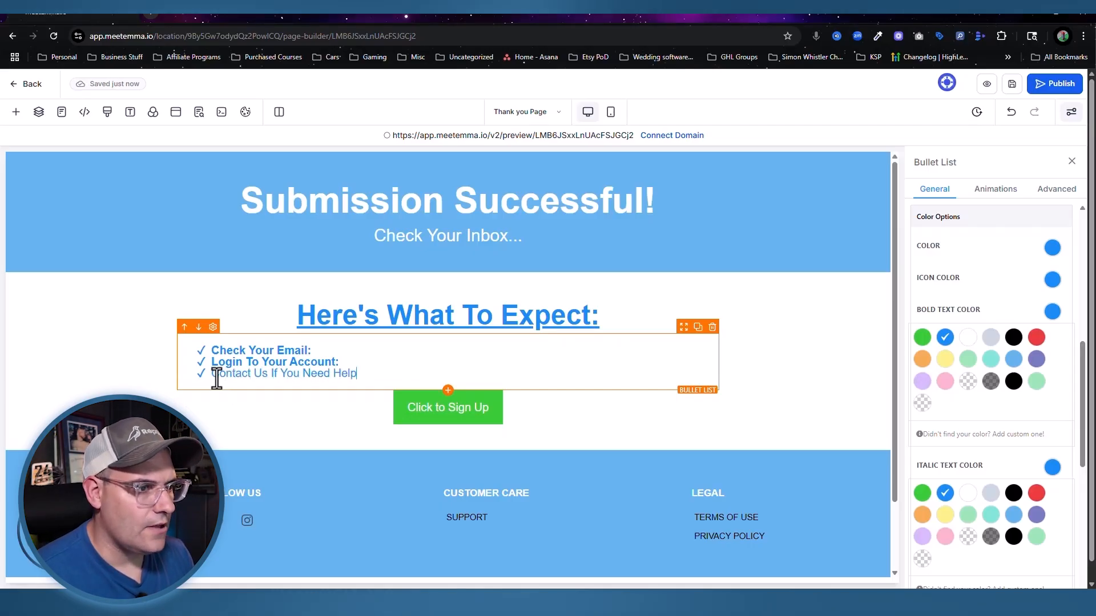
pyautogui.write(':')
pyautogui.moveTo(359, 375); pyautogui.dragTo(214, 377)
pyautogui.hotkey('ctrl', 'b')
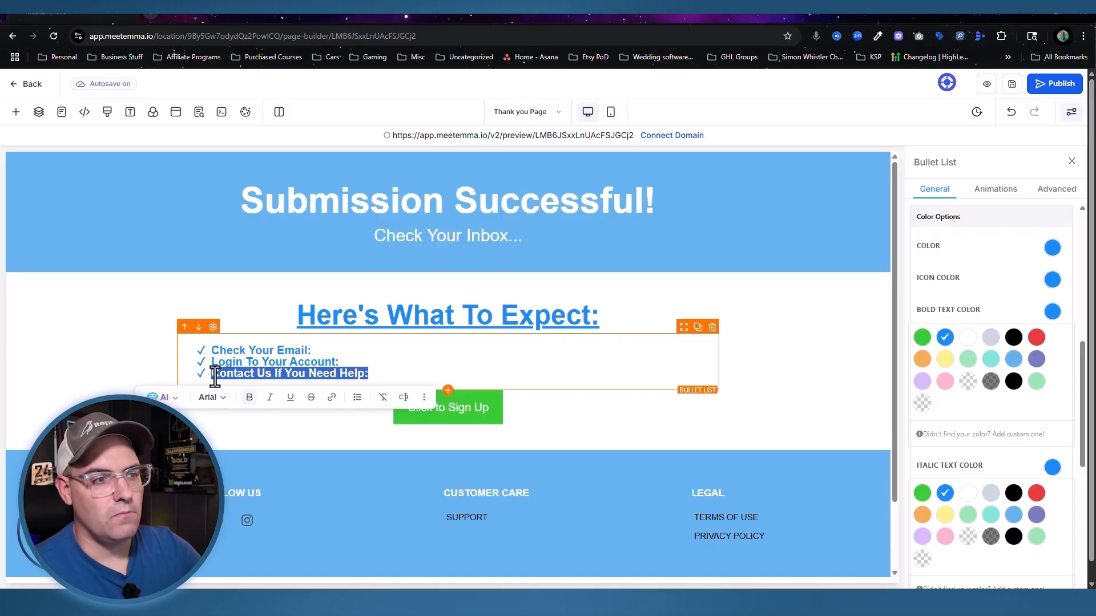
pyautogui.click(214, 376)
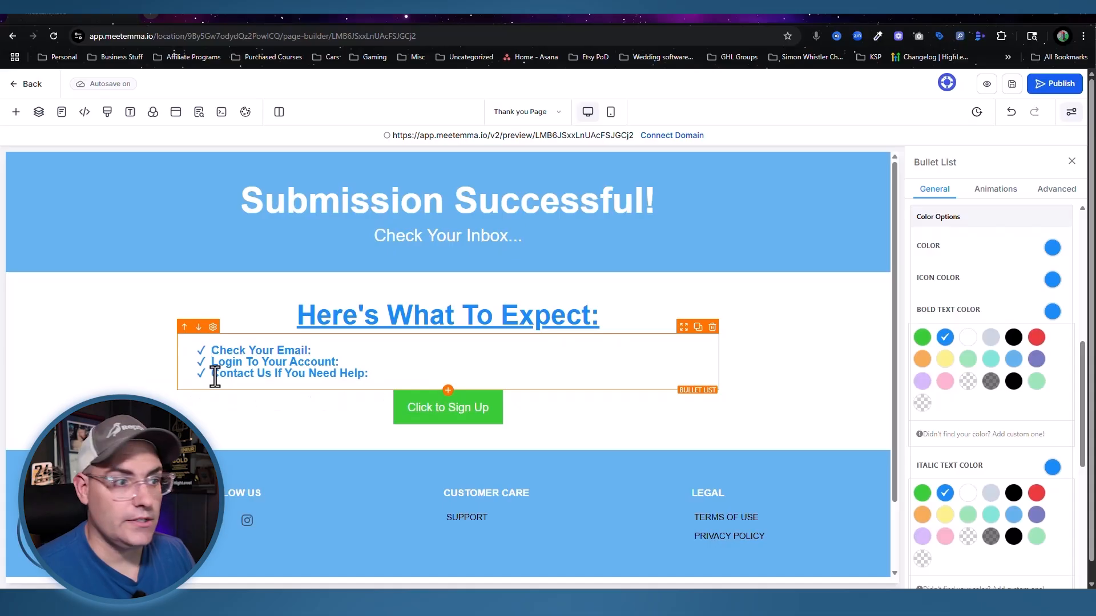
# Step: Remove the bullets' trailing colons and add a new line after Check Your Email
pyautogui.click(365, 363)
pyautogui.press('BackSpace')
pyautogui.click(321, 350)
pyautogui.press('BackSpace')
pyautogui.click(367, 372)
pyautogui.press('BackSpace')
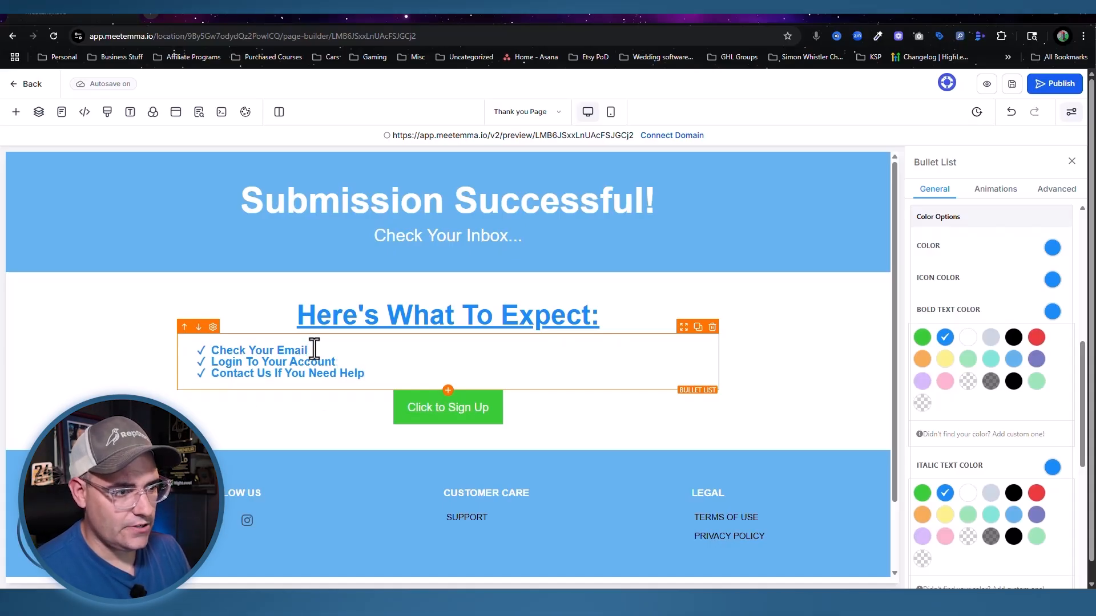
pyautogui.press('Return')
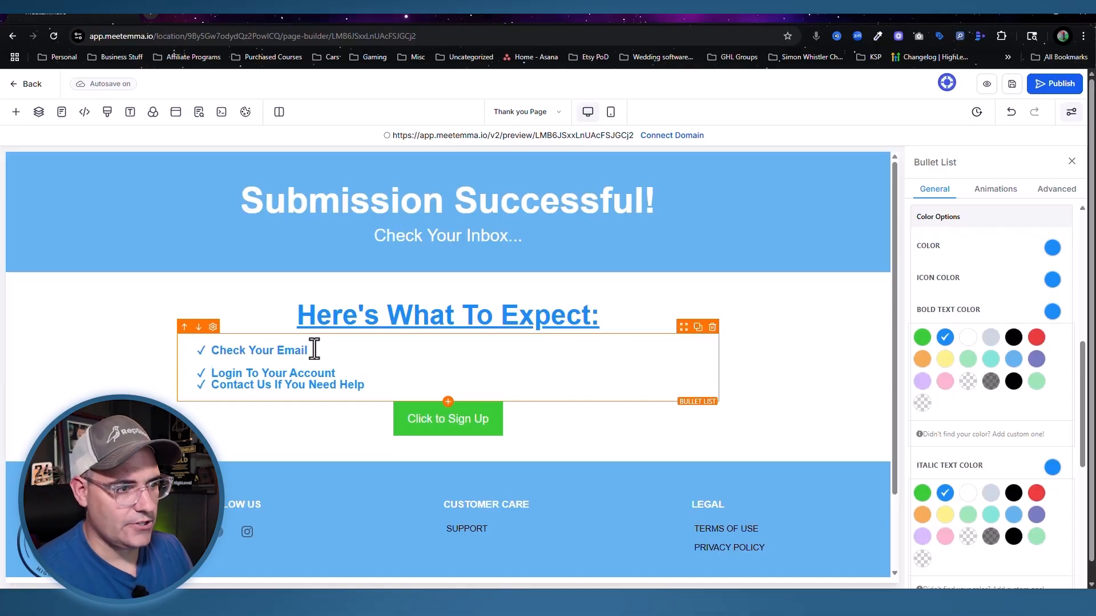
# Step: Under Check Your Email, add notes on login instructions, subject line, sender address, and checking spam/promo folders
pyautogui.press('Return')
pyautogui.press('BackSpace')
pyautogui.hotkey('shift', 'Return')
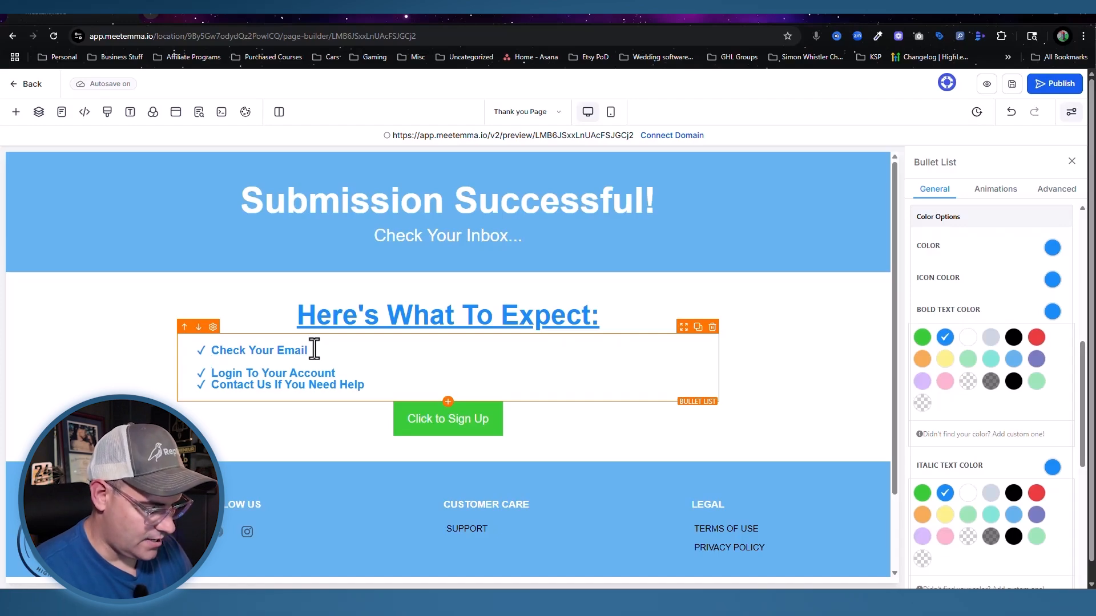
pyautogui.write('Login ins')
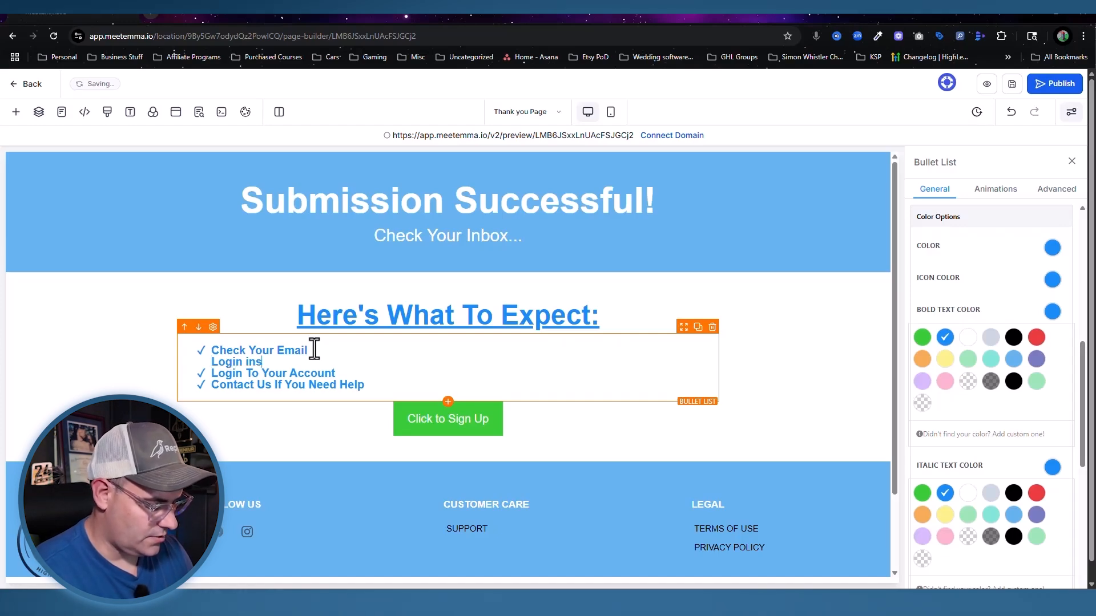
pyautogui.write('tructions are on teh way to your ')
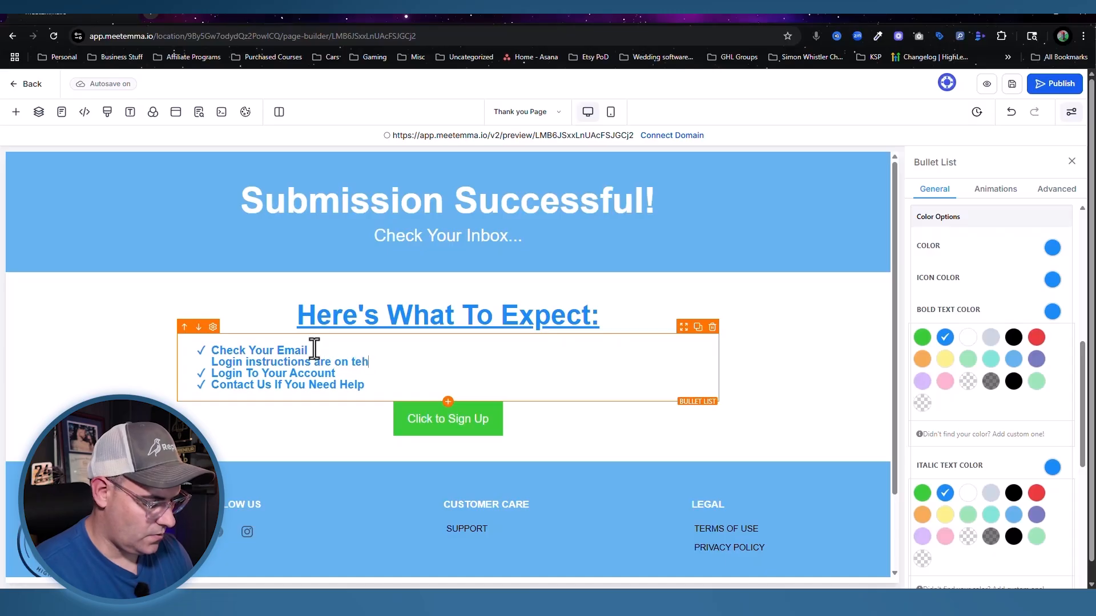
pyautogui.write('inbox right now.')
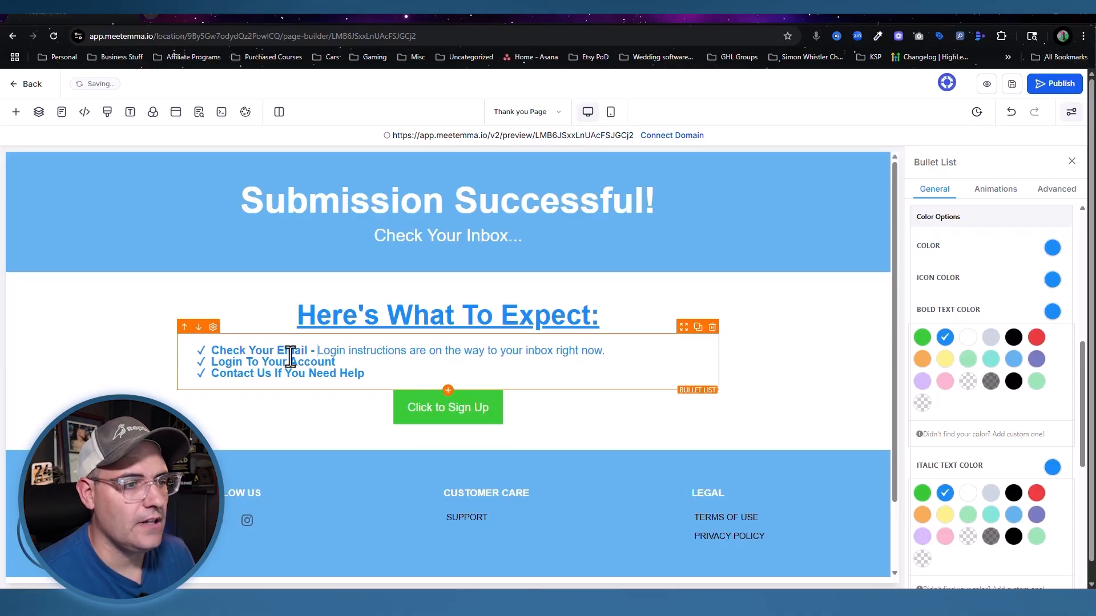
pyautogui.click(618, 358)
pyautogui.write('Look for an email with the s')
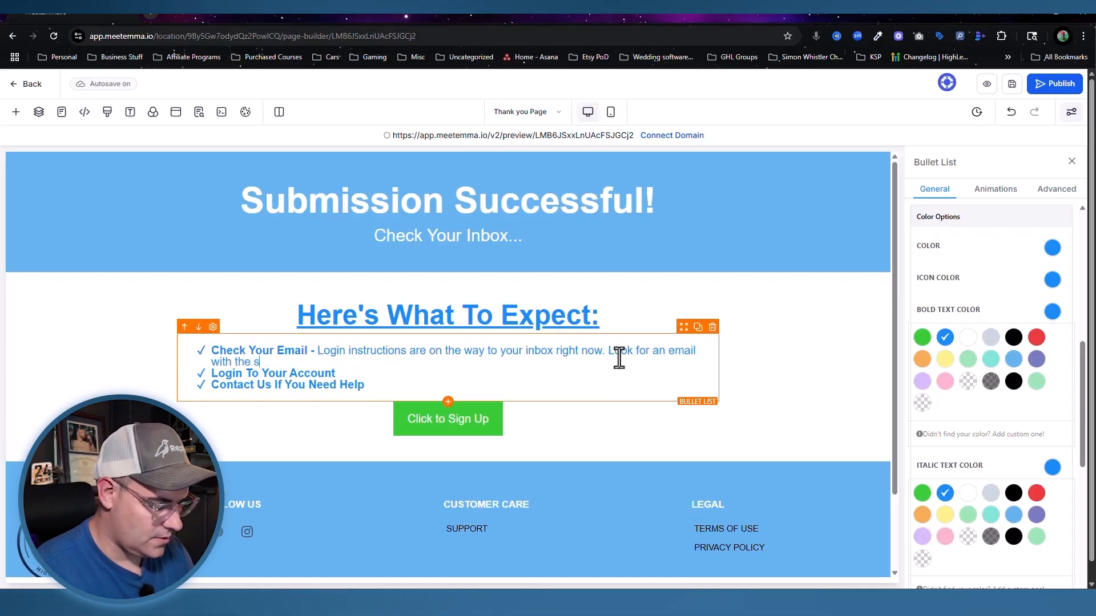
pyautogui.write('ubject line "subjectline')
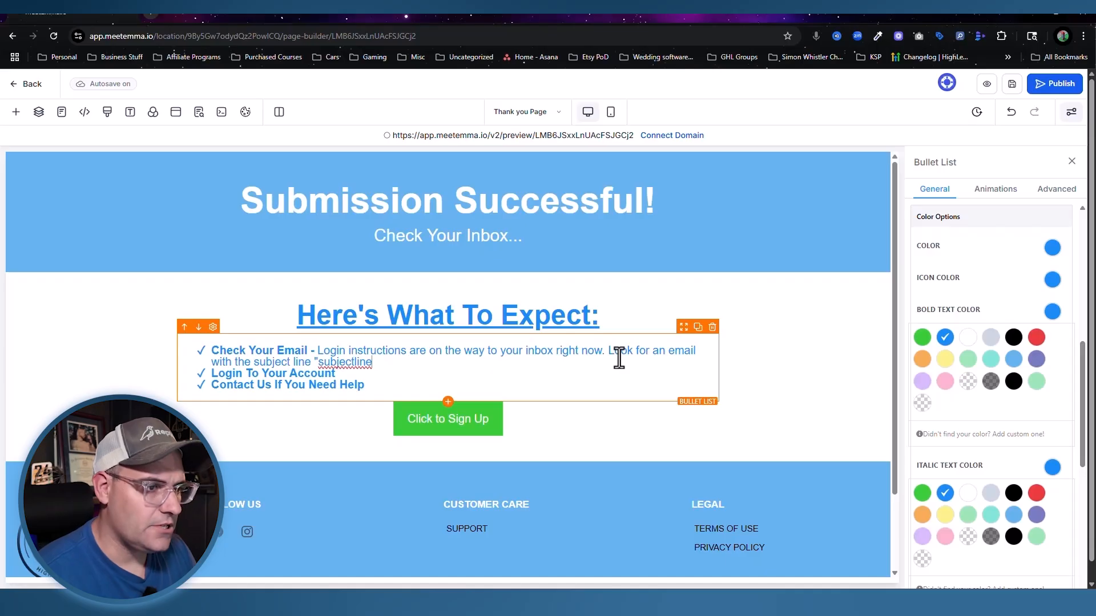
pyautogui.write('"')
pyautogui.write(' and it will come from teh address')
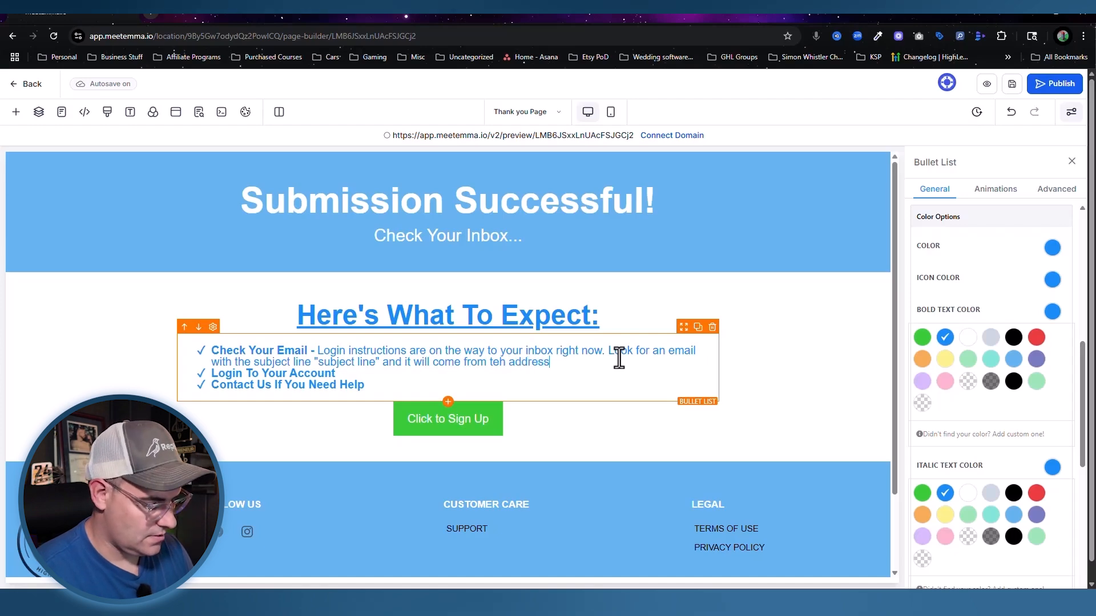
pyautogui.write(' "address"')
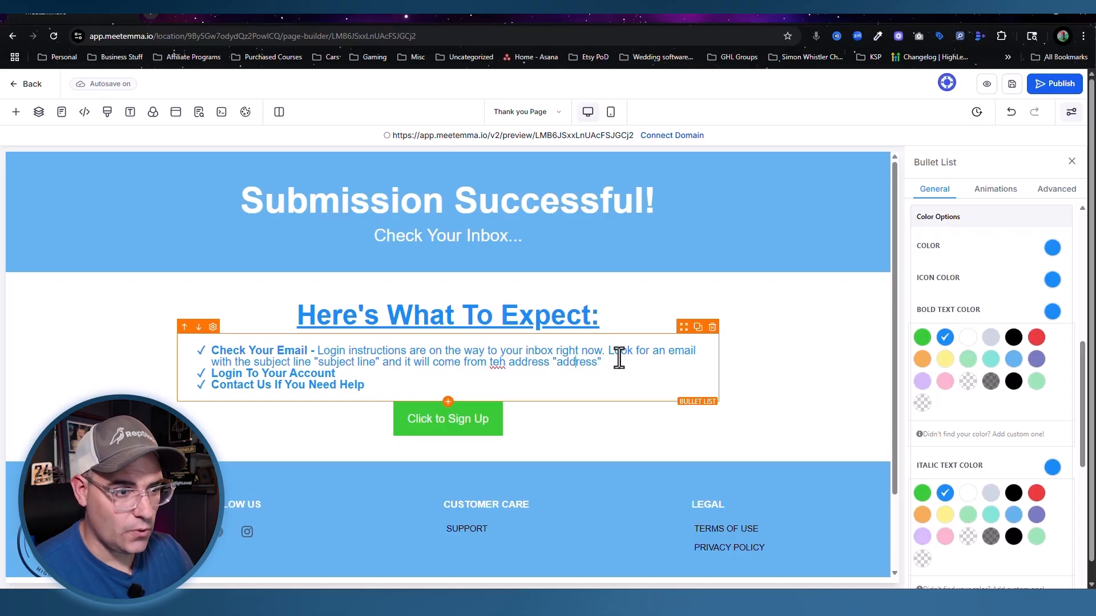
pyautogui.press('Delete')
pyautogui.press('Delete')
pyautogui.press('Delete')
pyautogui.write('the')
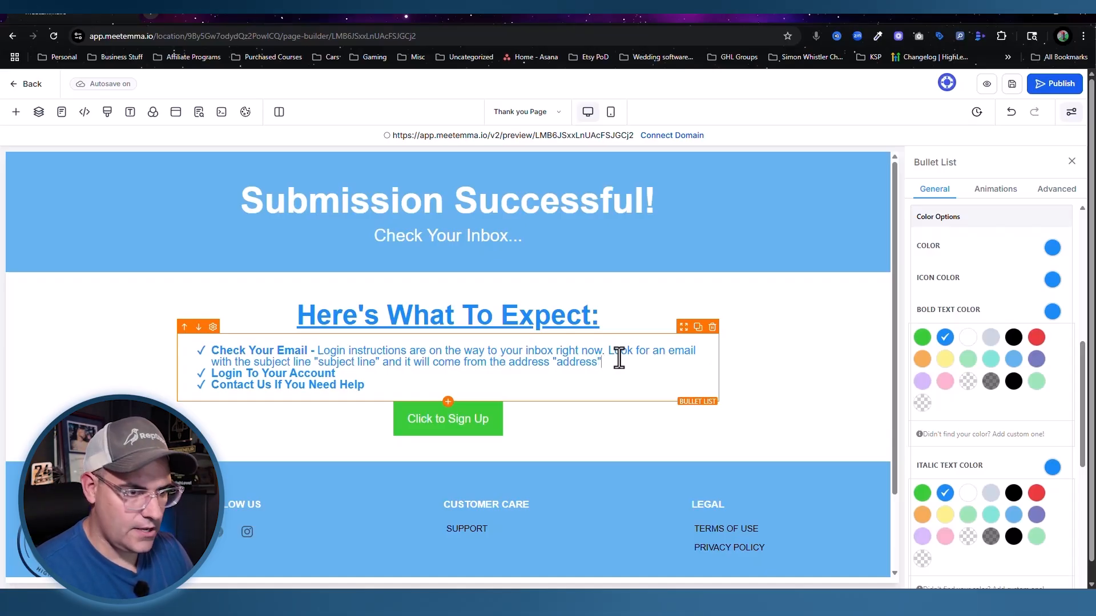
pyautogui.write(' address "address" as well. Check spam and p')
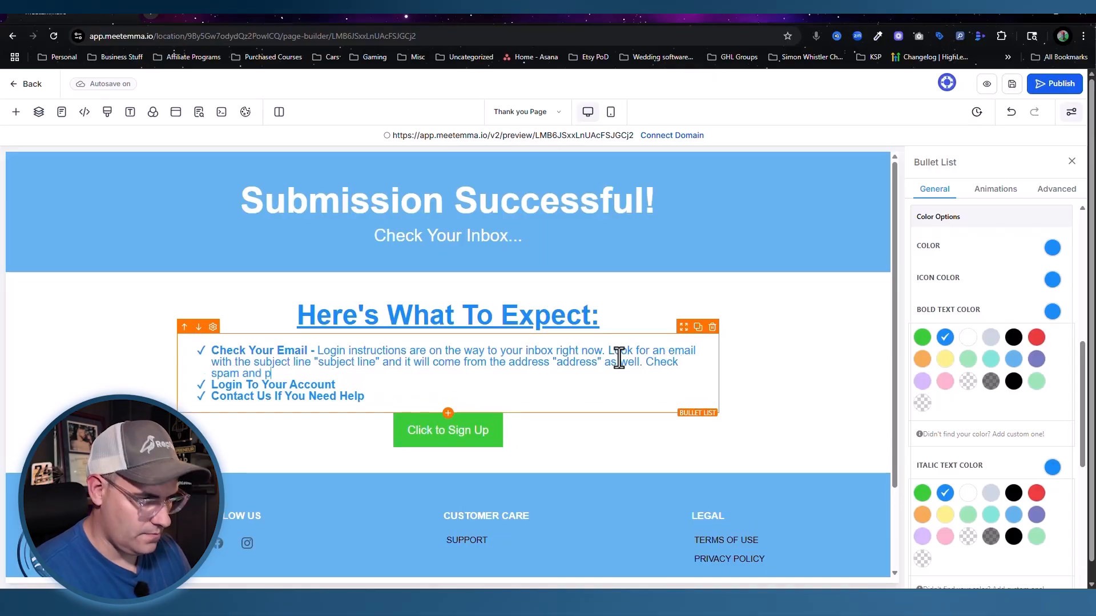
pyautogui.write('romo if it does not show up.')
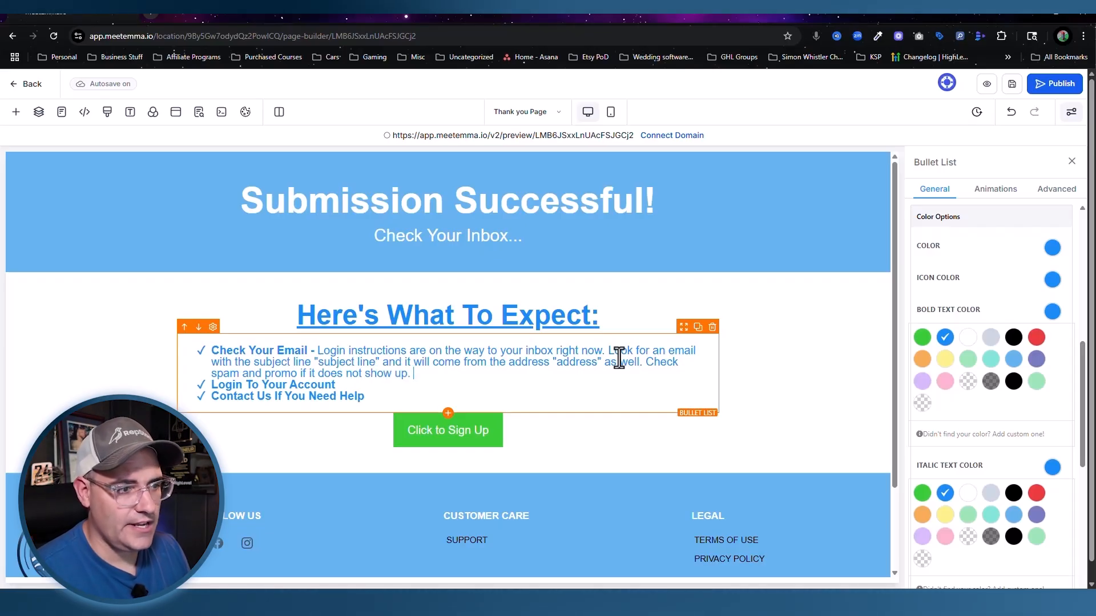
pyautogui.hotkey('shift', 'Return')
pyautogui.click(369, 400)
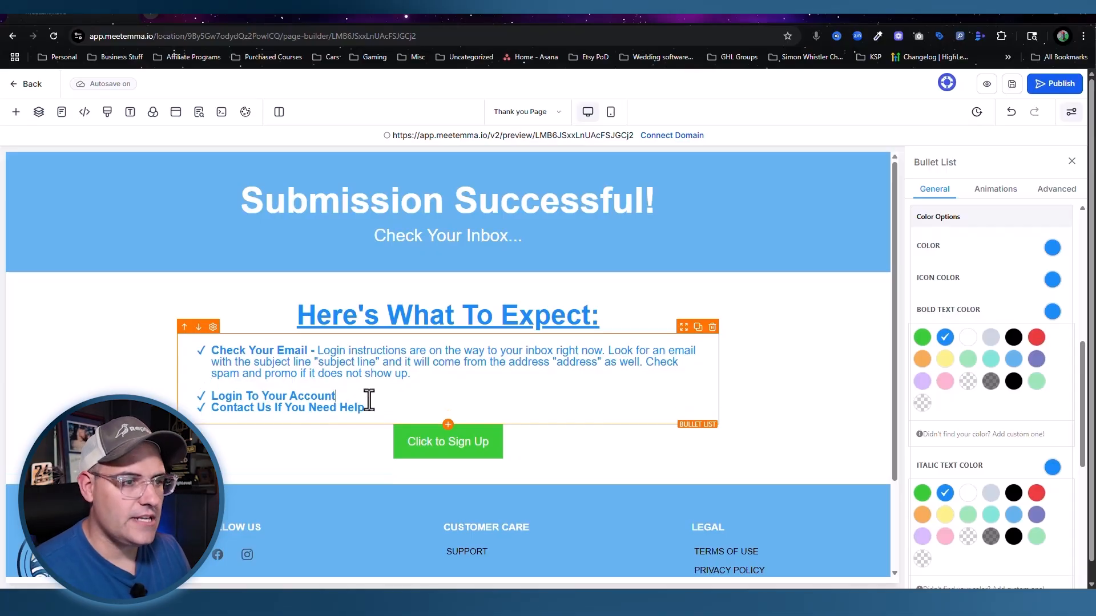
pyautogui.click(373, 408)
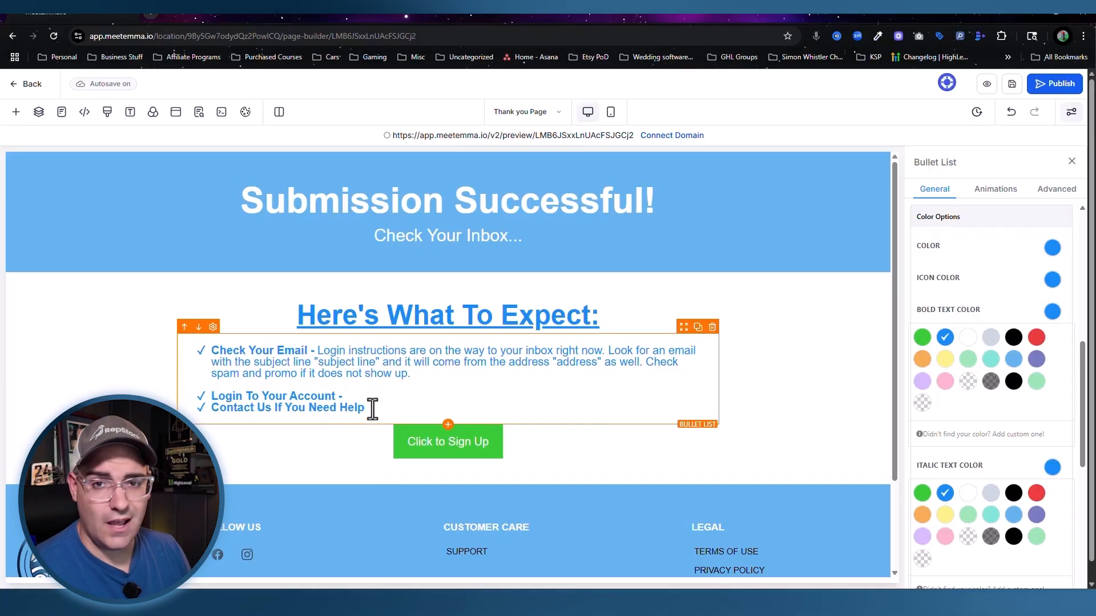
pyautogui.write('Hea')
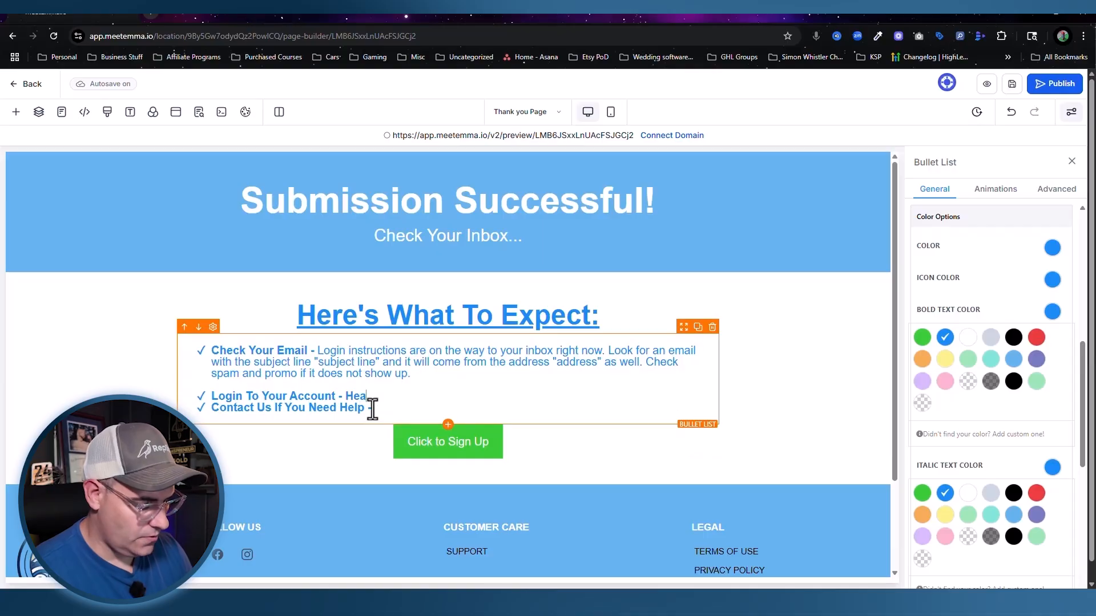
pyautogui.write('d to https:')
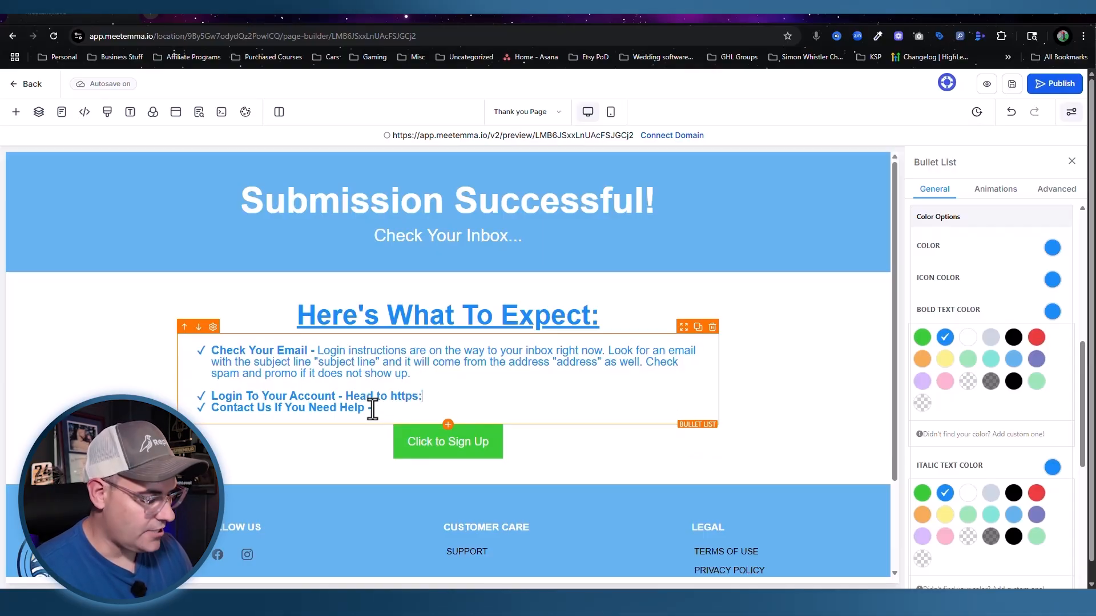
pyautogui.write('//porta')
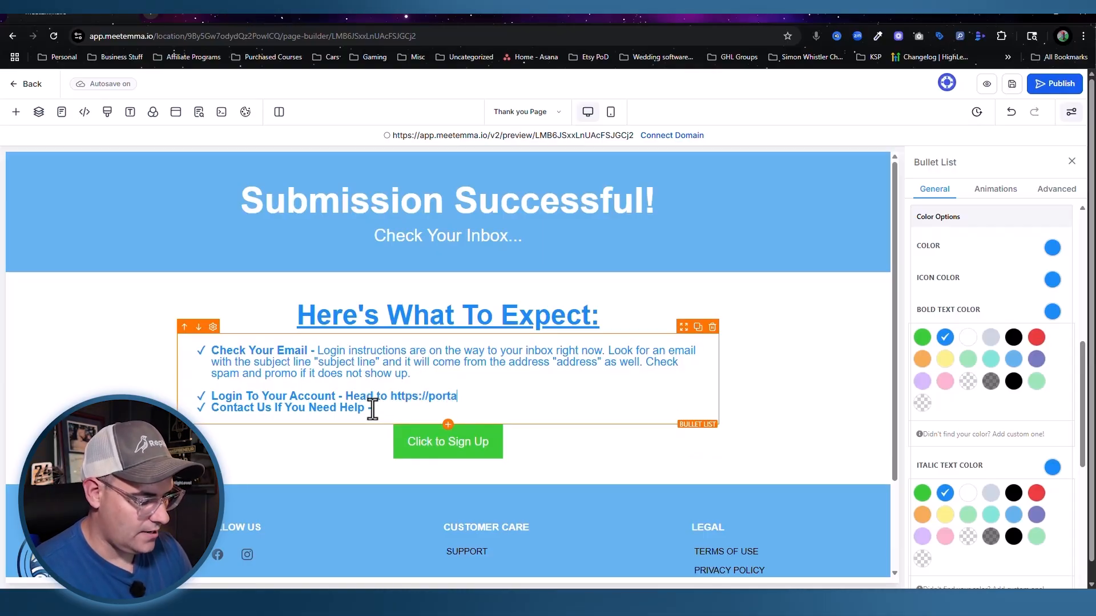
pyautogui.write('l.yoursite and ')
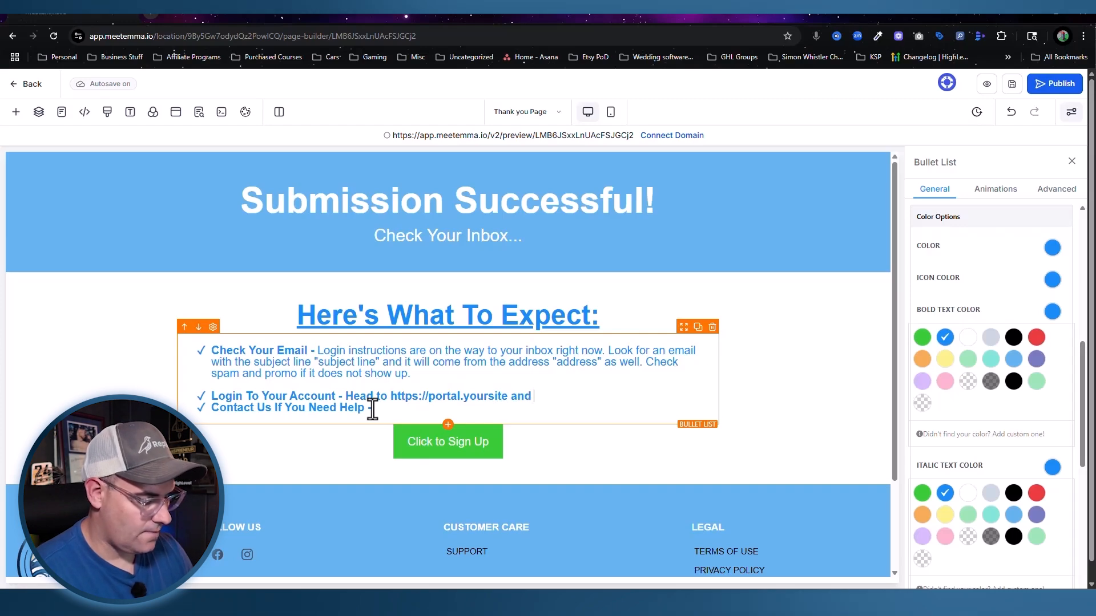
pyautogui.write('look for the "course name" course')
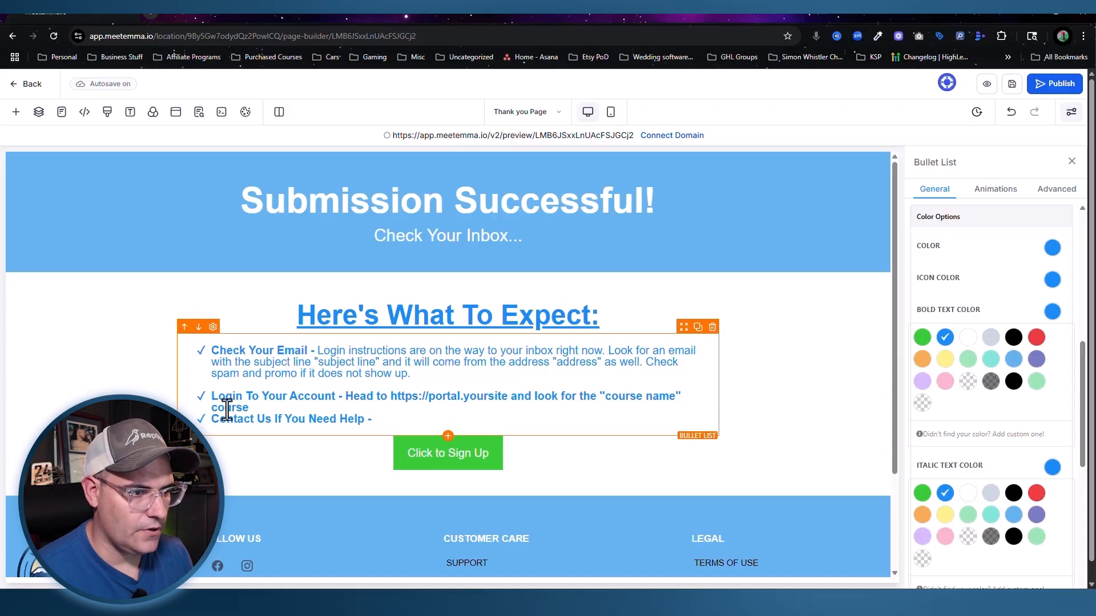
pyautogui.moveTo(249, 408); pyautogui.dragTo(346, 393)
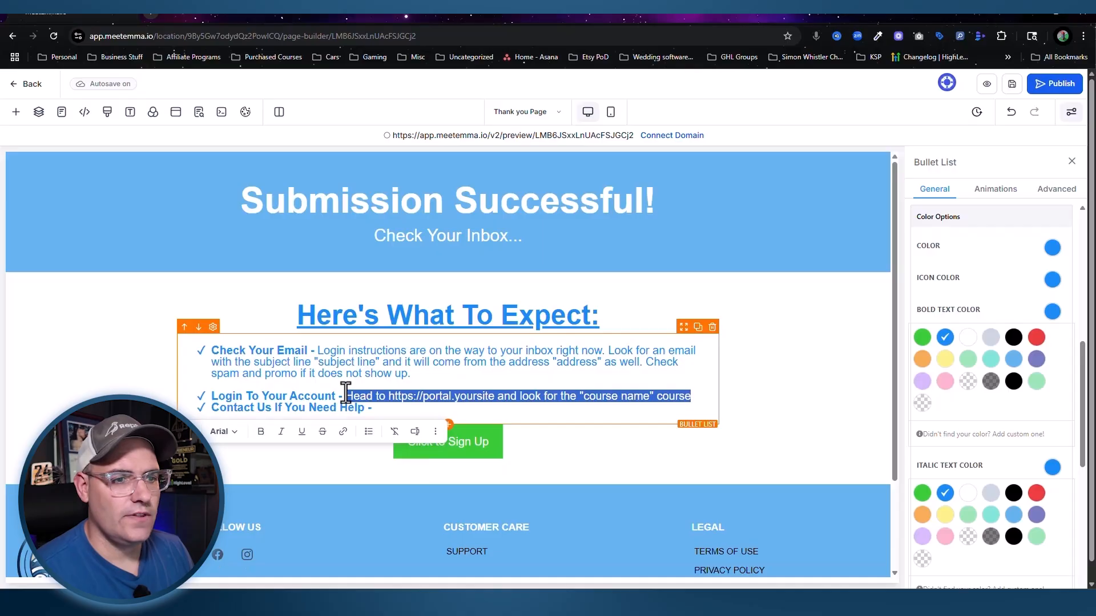
pyautogui.press('Right')
pyautogui.press('Return')
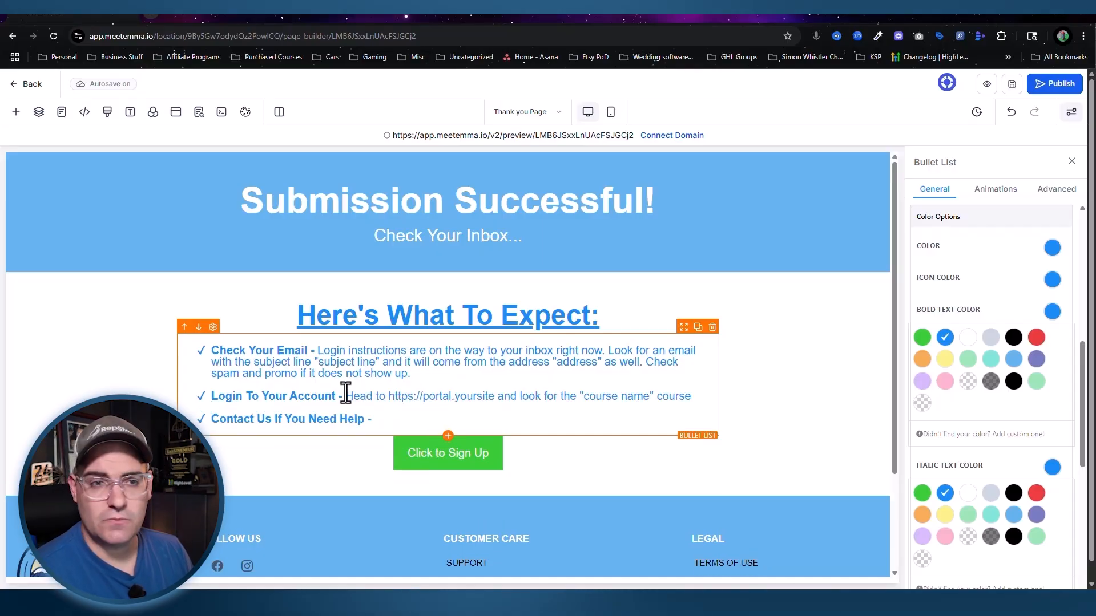
pyautogui.press('Down')
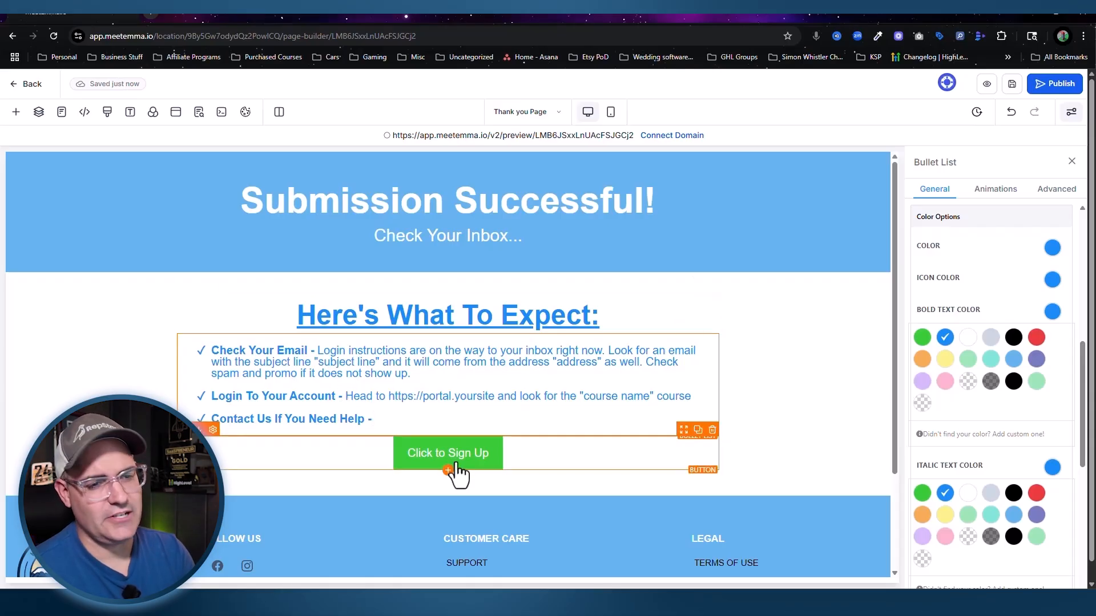
pyautogui.click(714, 432)
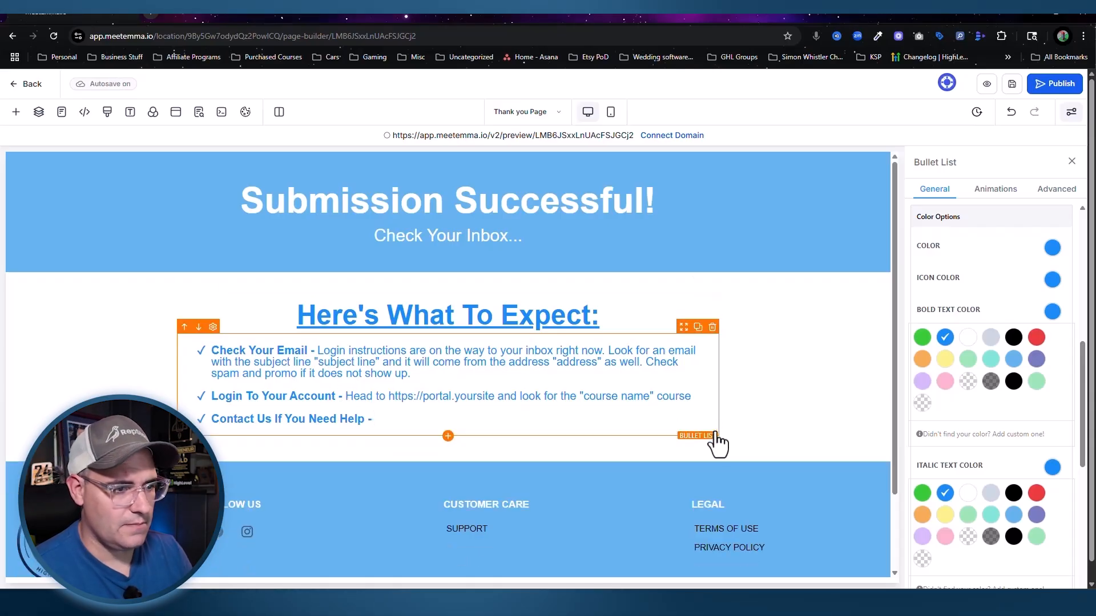
# Step: Add an unbolded line under Contact Us inviting visitors to email the support address for help
pyautogui.write('send')
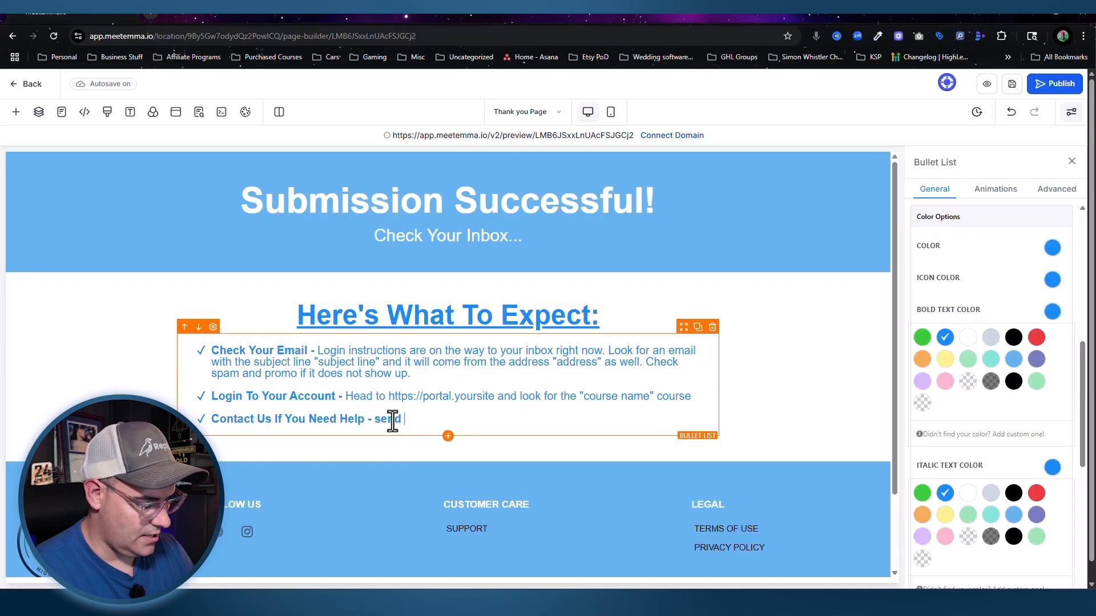
pyautogui.write(' us an email at suppor')
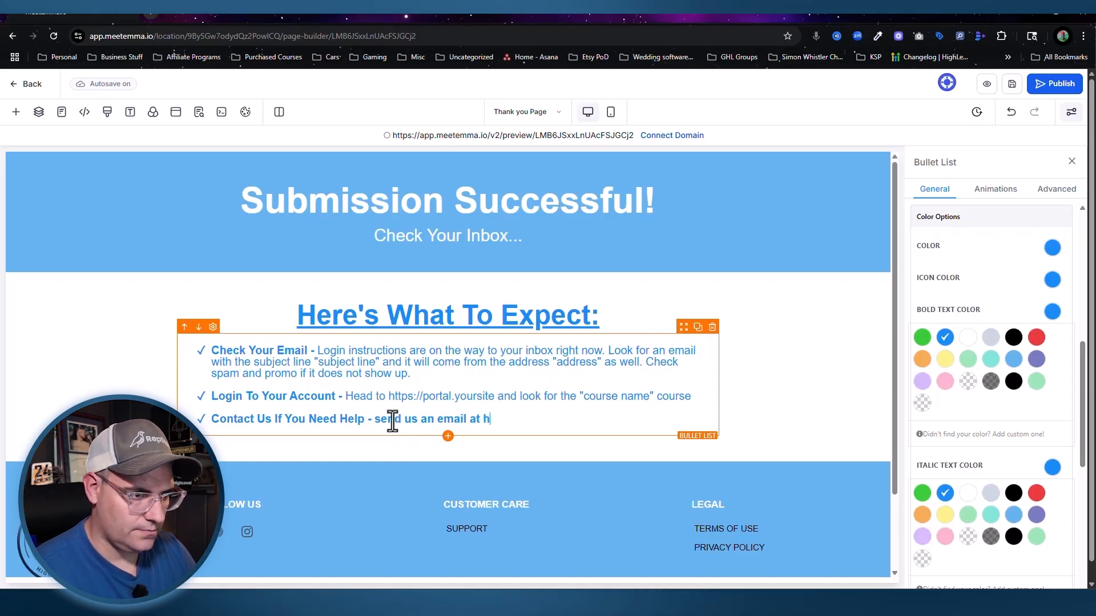
pyautogui.write('t@')
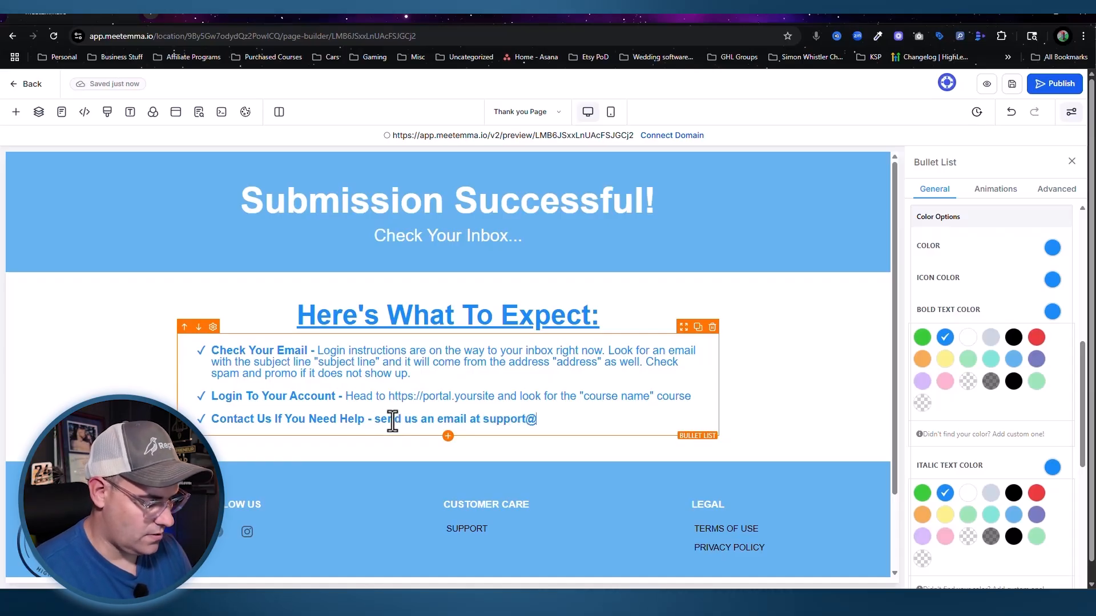
pyautogui.write('yourbusiness.com')
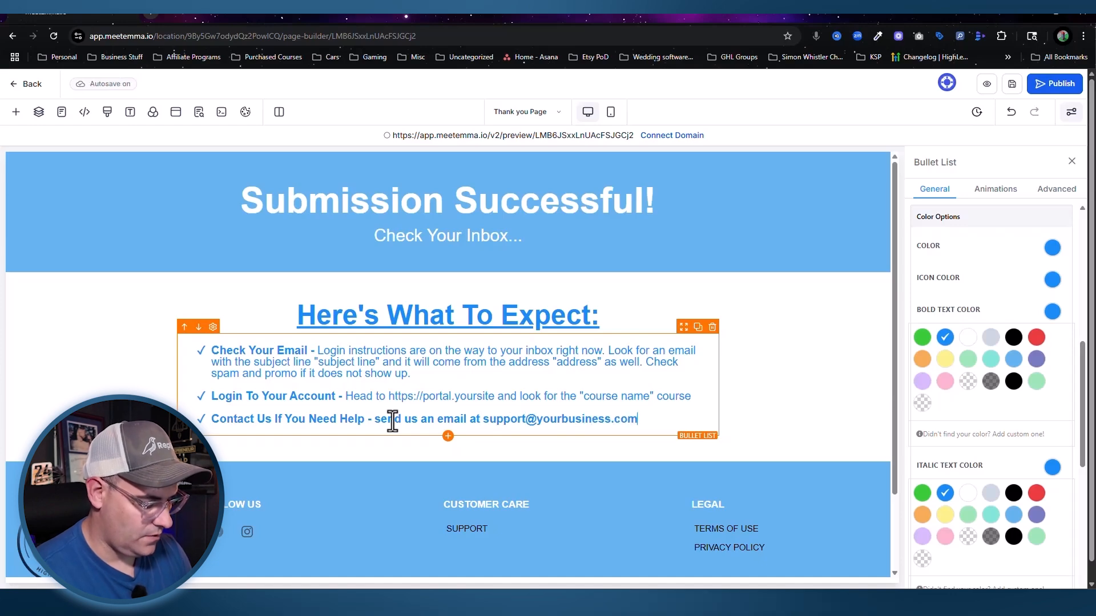
pyautogui.write(' if you need help')
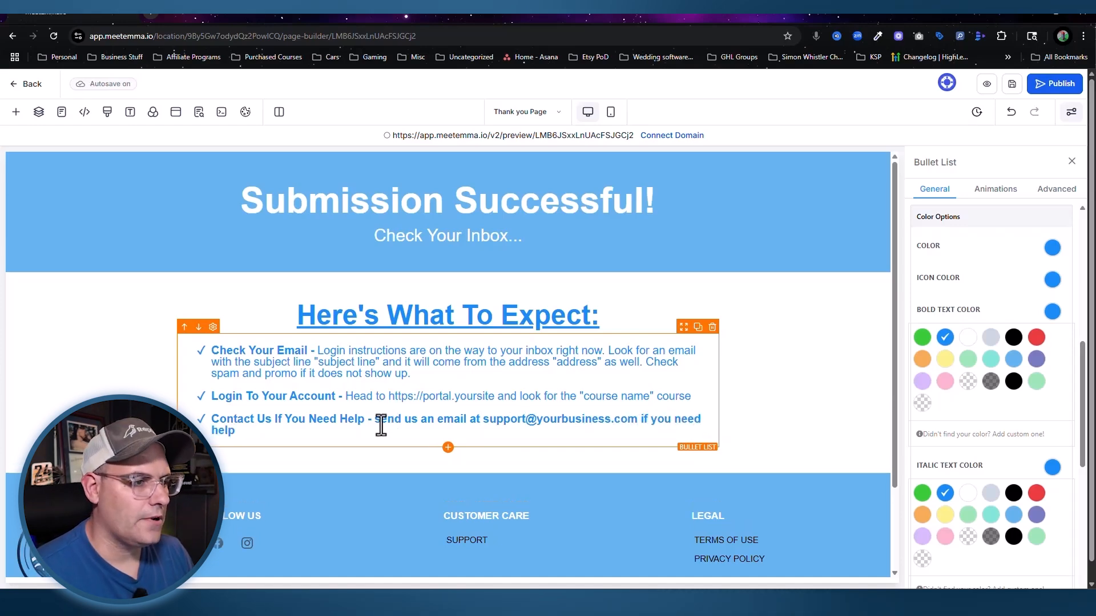
pyautogui.moveTo(235, 431); pyautogui.dragTo(371, 421)
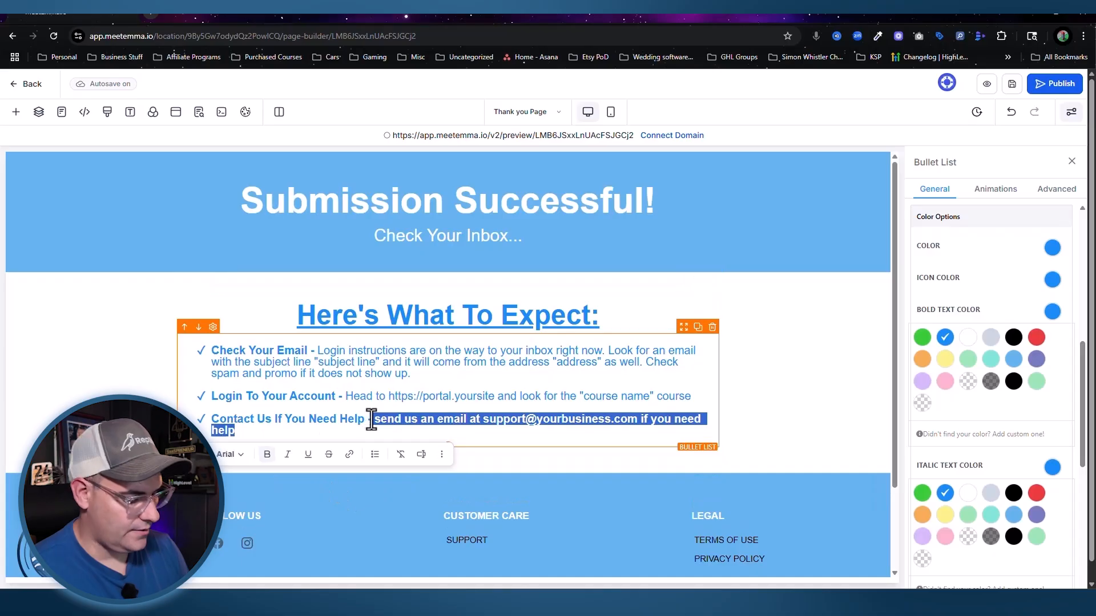
pyautogui.hotkey('ctrl', 'b')
pyautogui.click(451, 414)
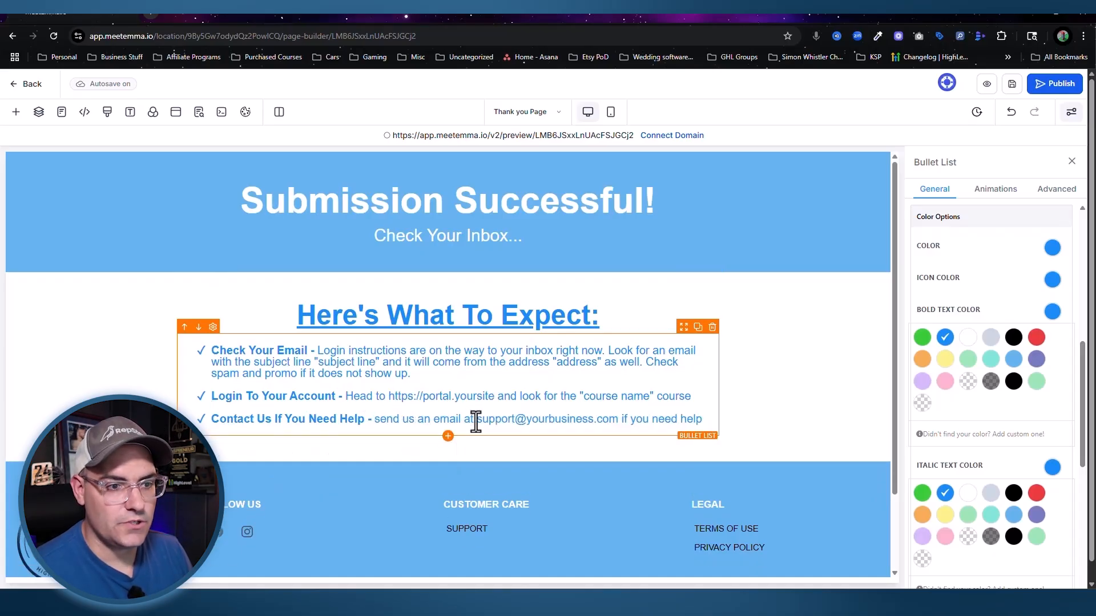
# Step: Link the support email address with a mailto: link
pyautogui.moveTo(618, 419); pyautogui.dragTo(477, 419)
pyautogui.click(593, 444)
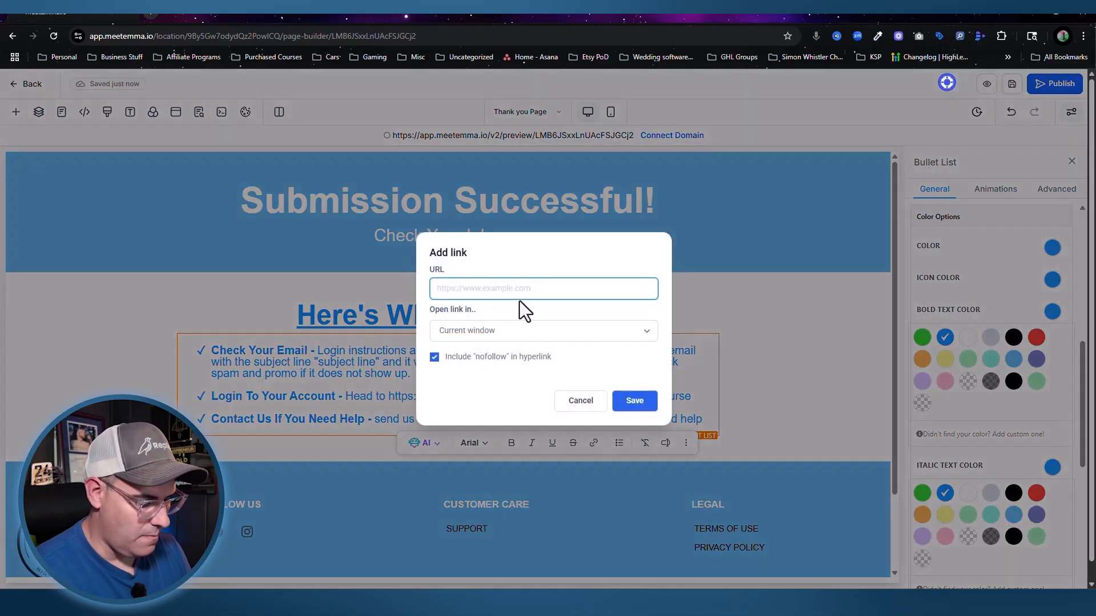
pyautogui.write('mailto')
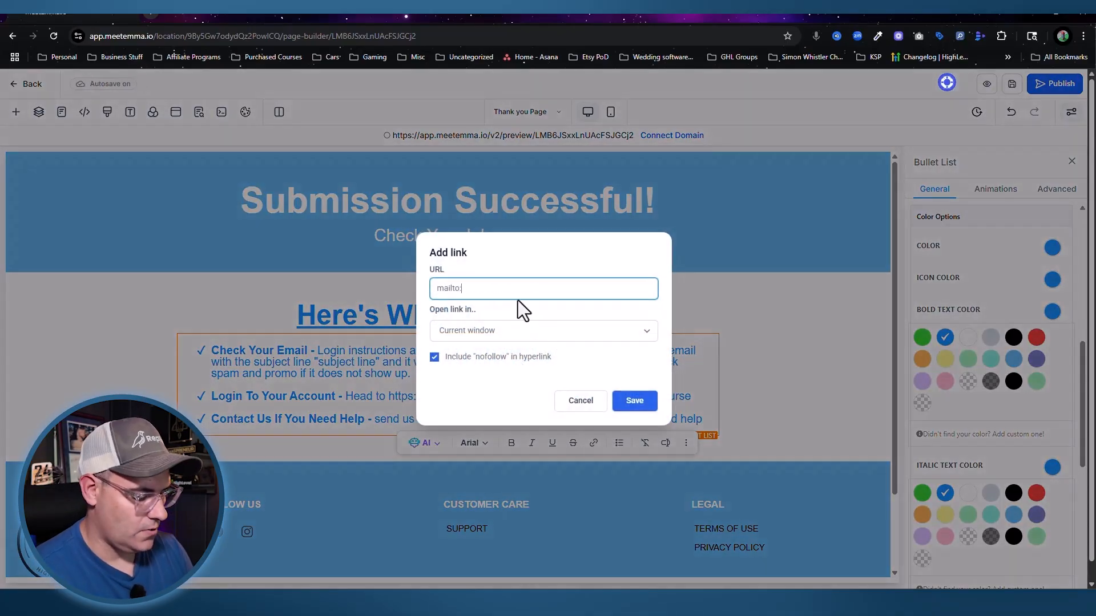
pyautogui.write(':support@yourbusiness.com')
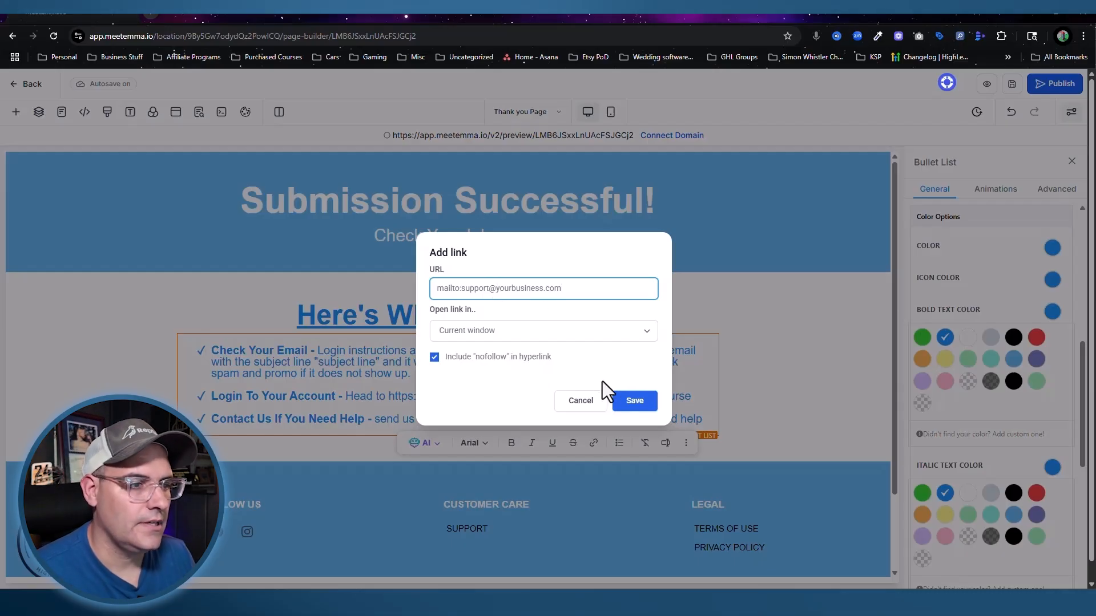
pyautogui.click(646, 404)
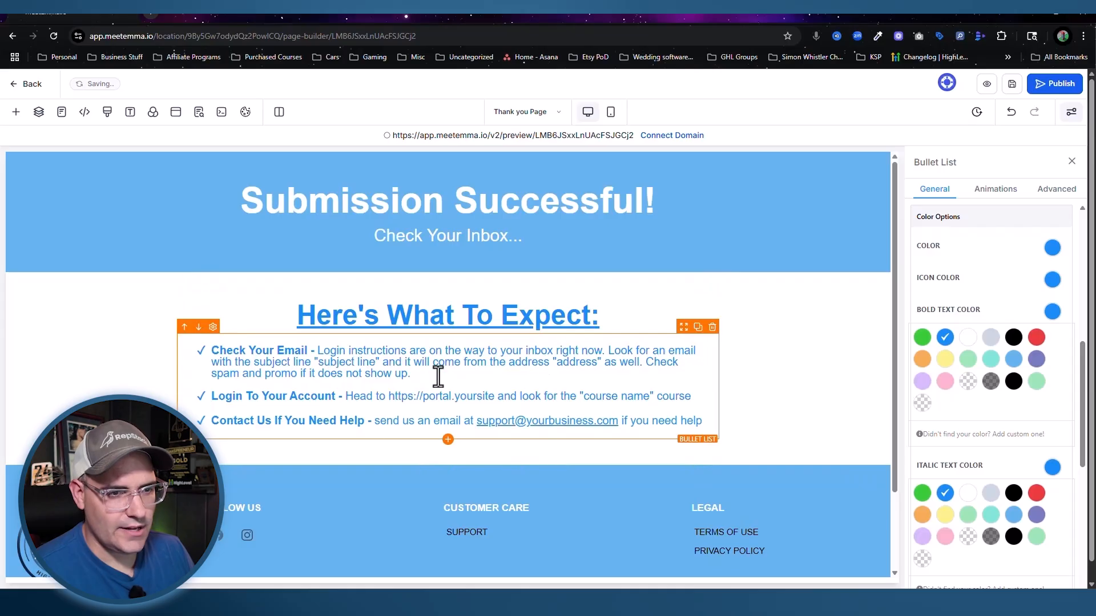
# Step: Narrow the What To Expect row to 83% width, save, and switch to the Opt-In Page
pyautogui.click(609, 285)
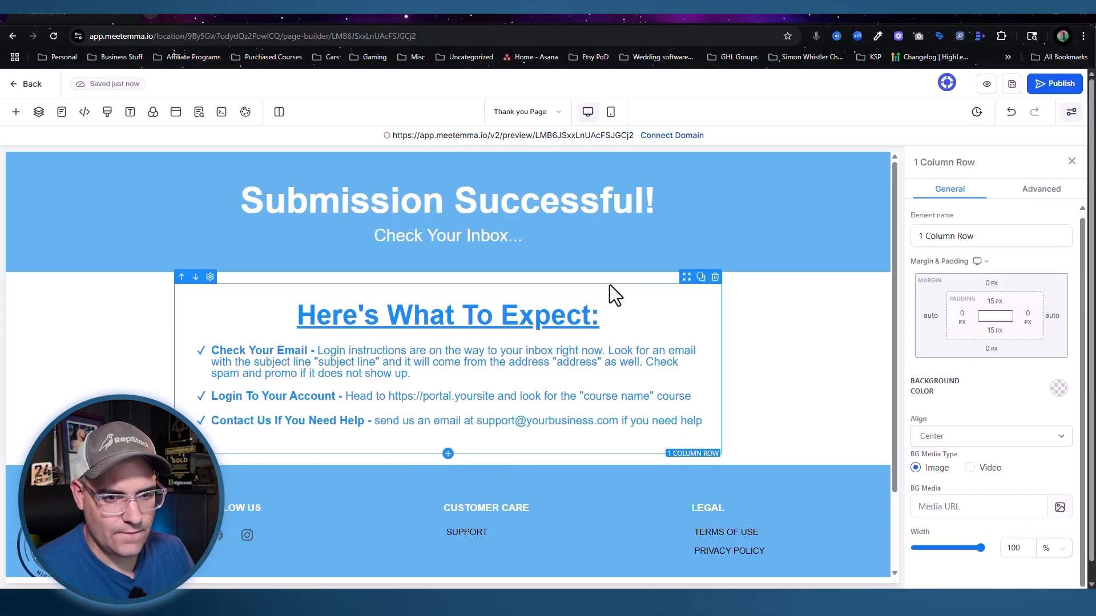
pyautogui.moveTo(977, 549); pyautogui.dragTo(964, 553)
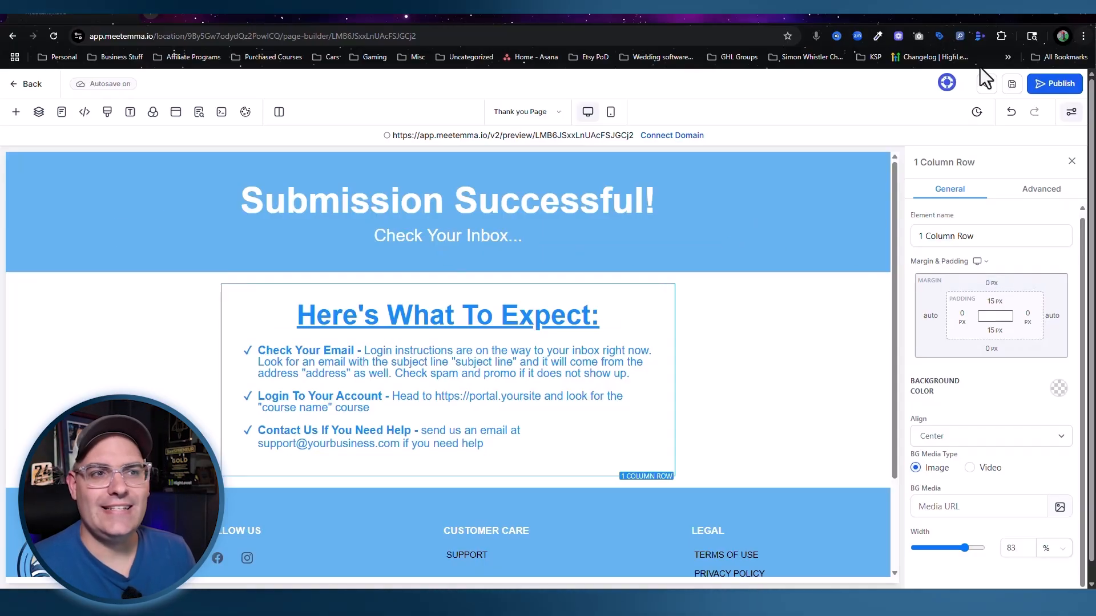
pyautogui.click(1012, 84)
pyautogui.click(517, 112)
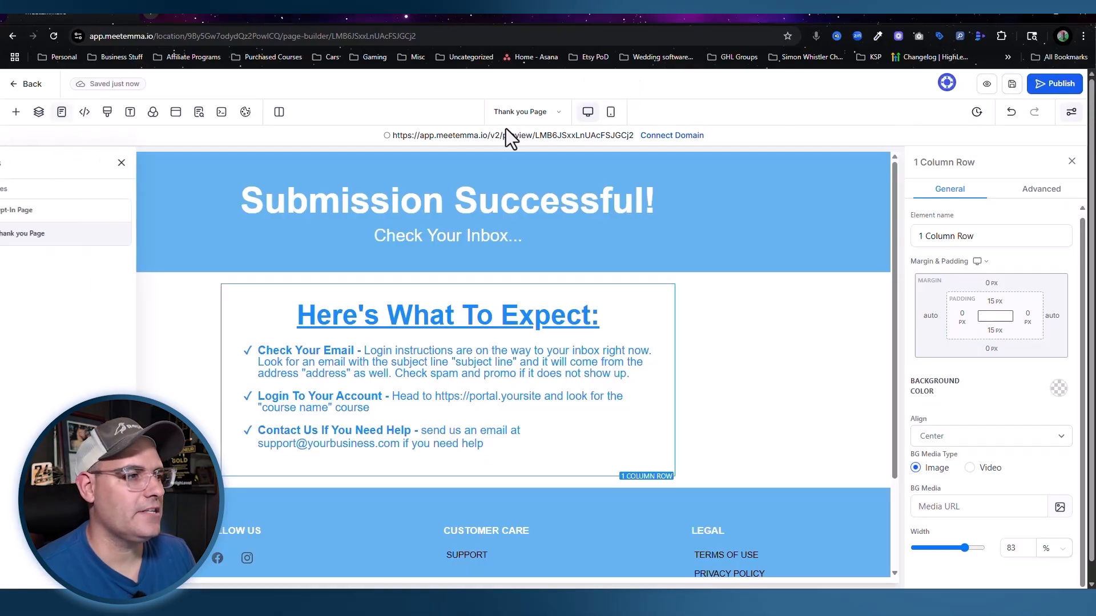
pyautogui.click(67, 211)
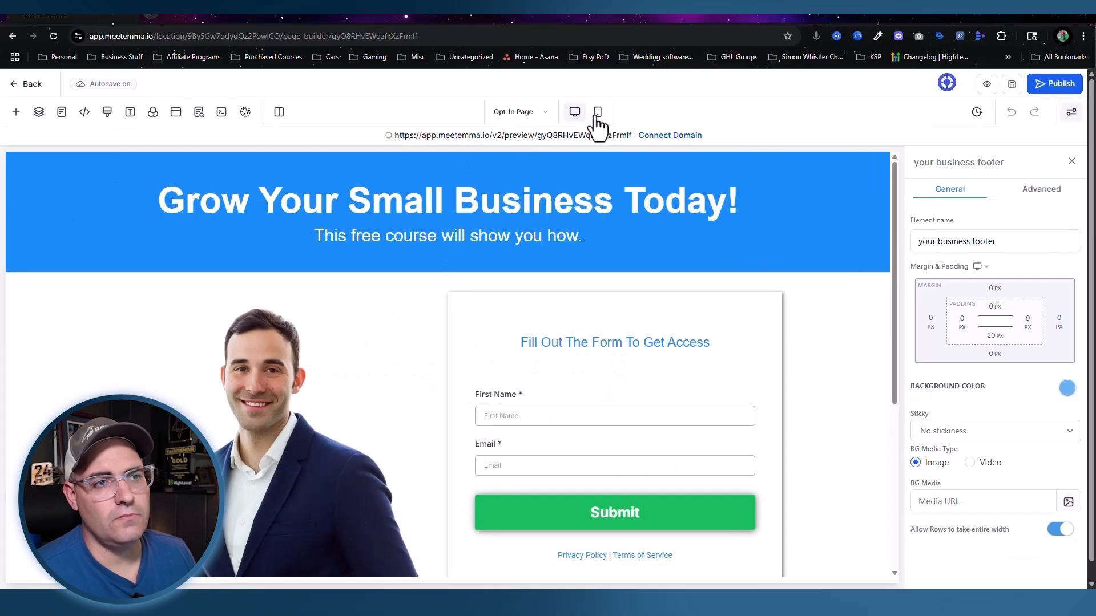
# Step: In mobile layout, set the 'Grow Your Small Business Today!' headline to 30 px and the line beneath to 18 px
pyautogui.click(597, 113)
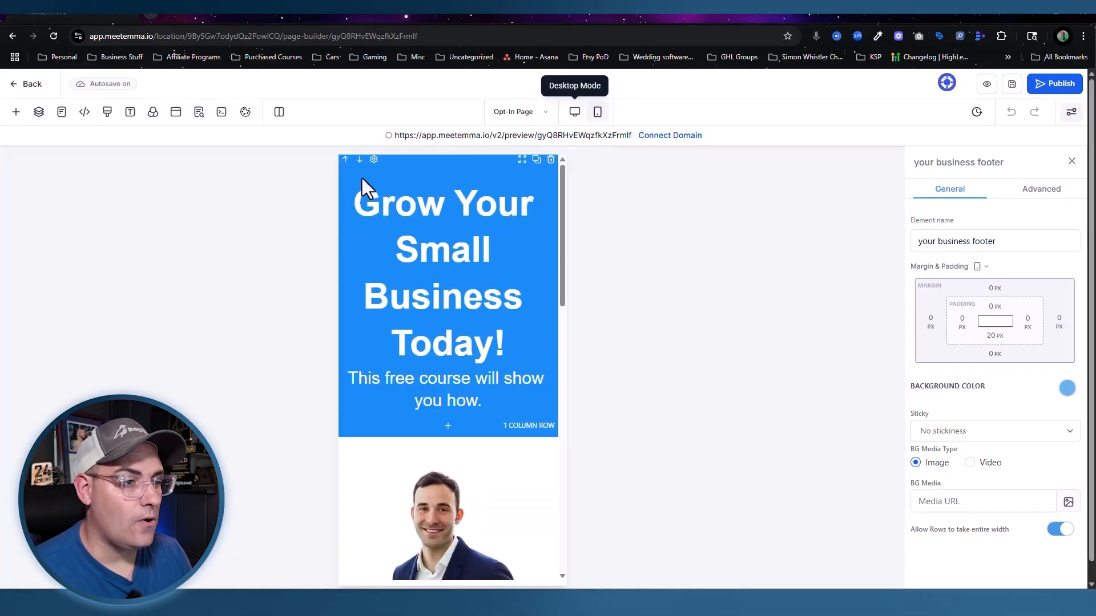
pyautogui.click(406, 251)
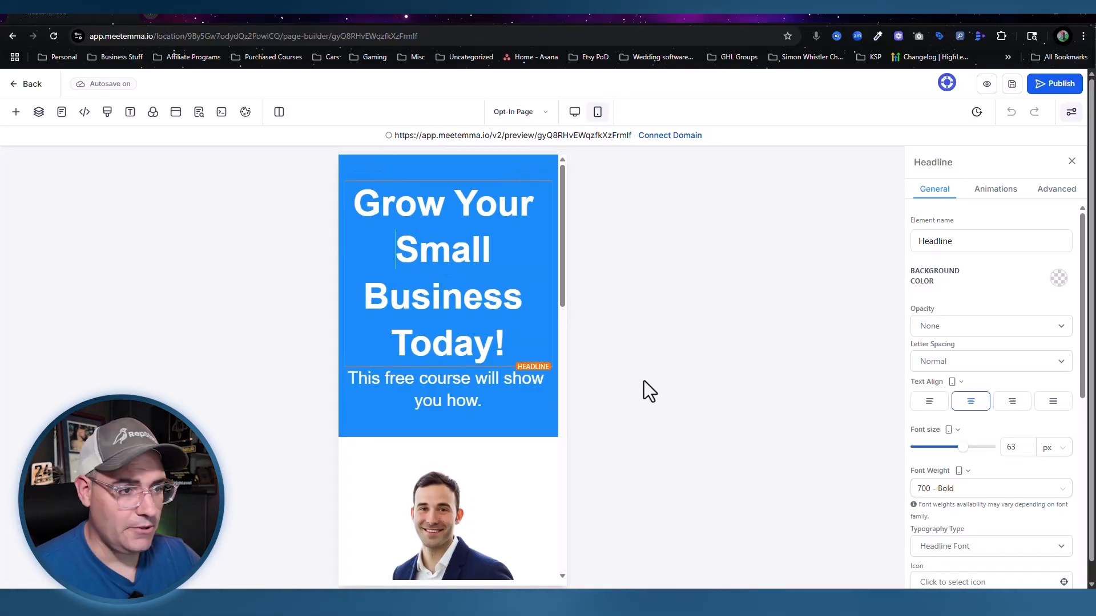
pyautogui.doubleClick(1020, 447)
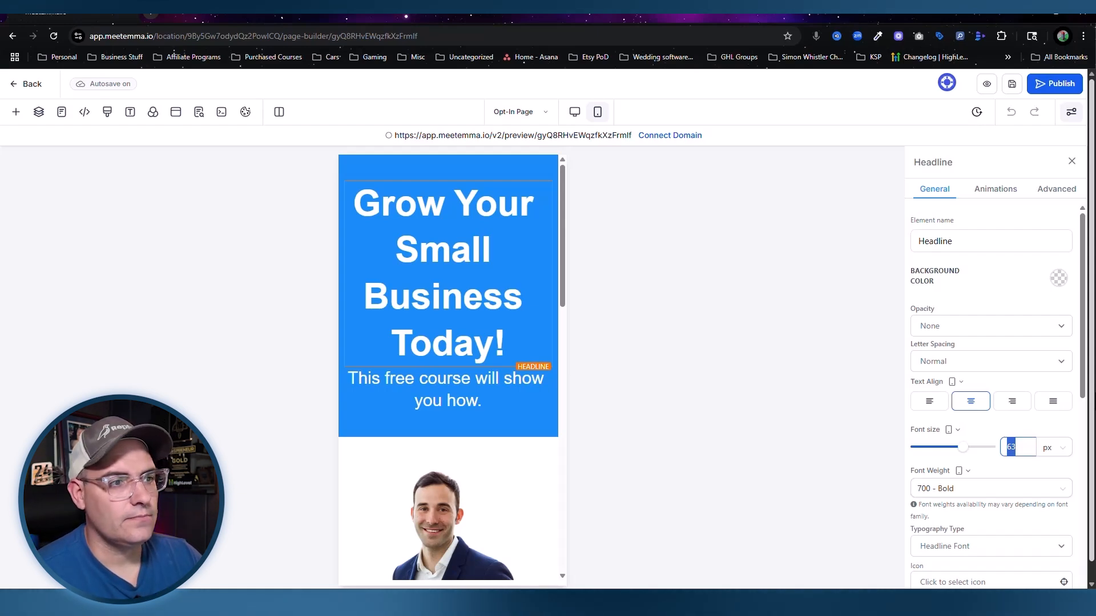
pyautogui.write('30')
pyautogui.click(432, 258)
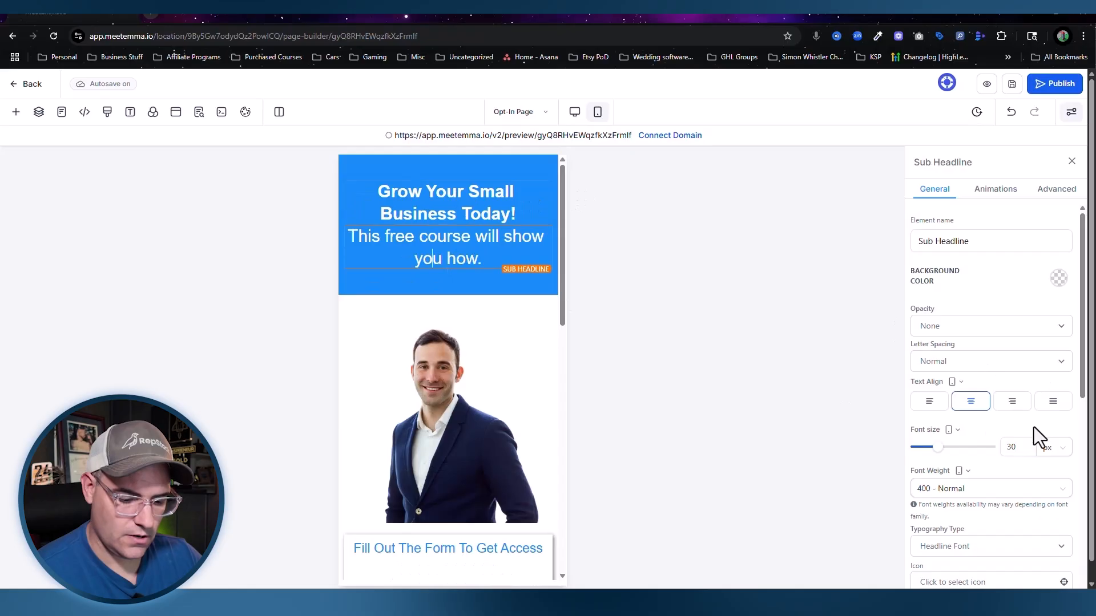
pyautogui.doubleClick(1011, 447)
pyautogui.write('16')
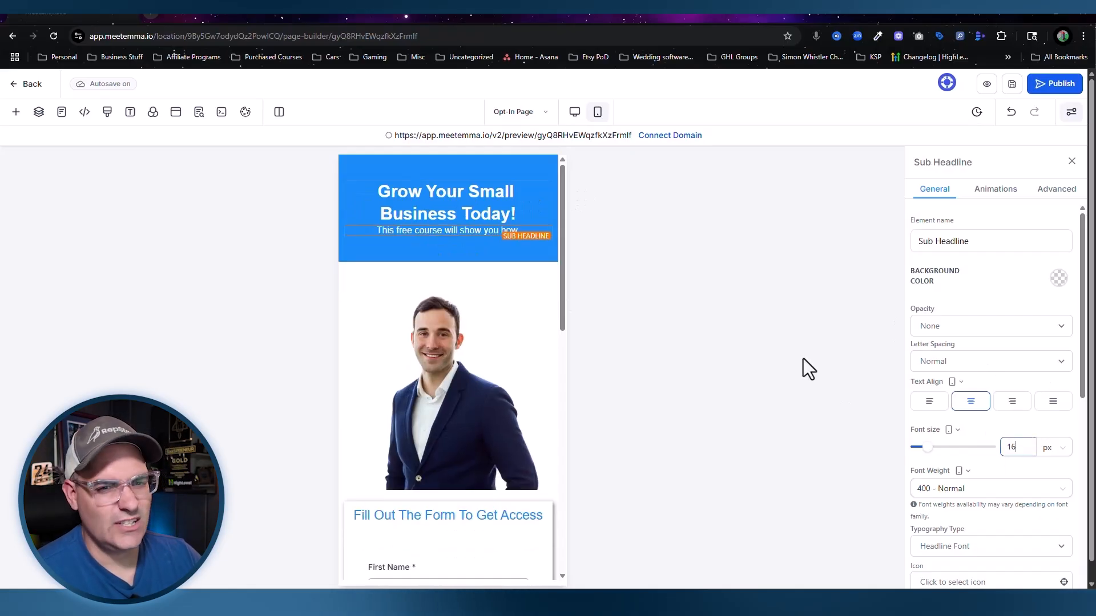
pyautogui.doubleClick(1011, 448)
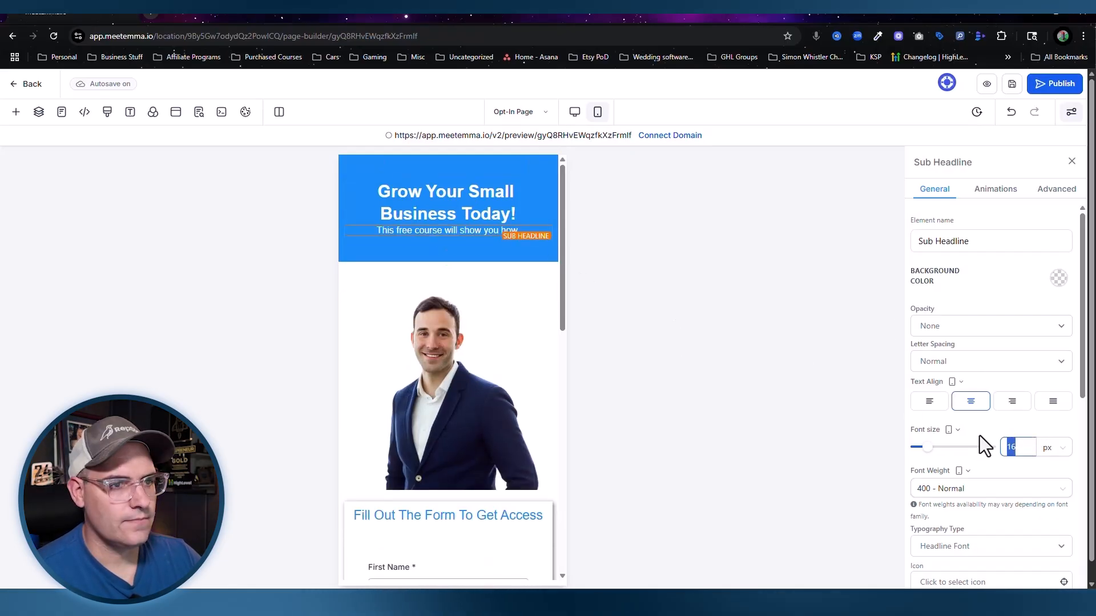
pyautogui.write('25')
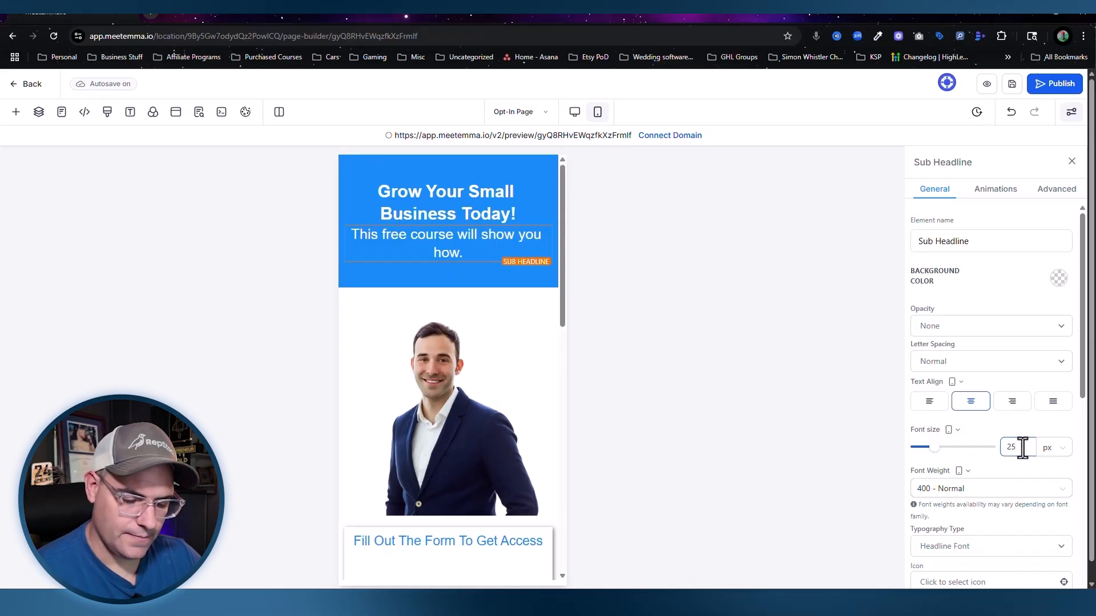
pyautogui.write('18')
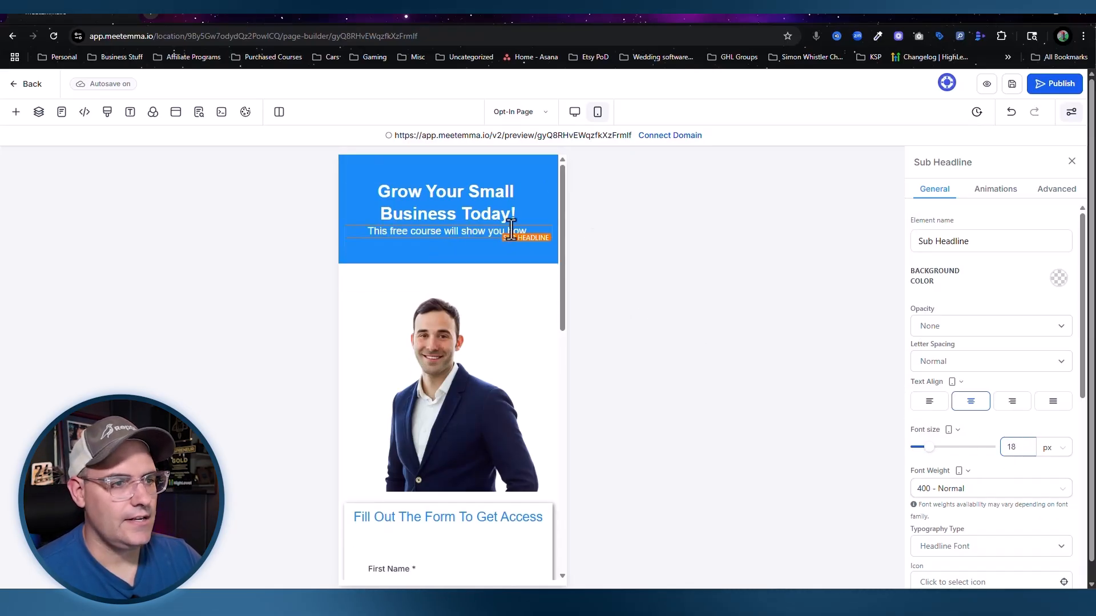
pyautogui.click(422, 375)
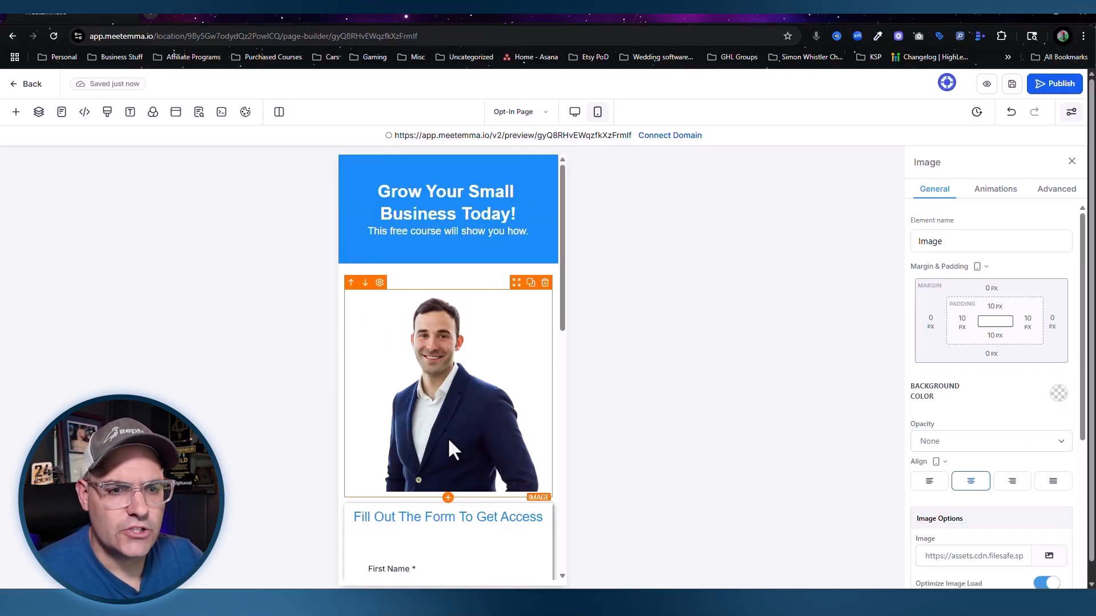
# Step: Shrink the man's photo to 200 px tall, also trying a width value of 100
pyautogui.scroll(-3, 982, 482)
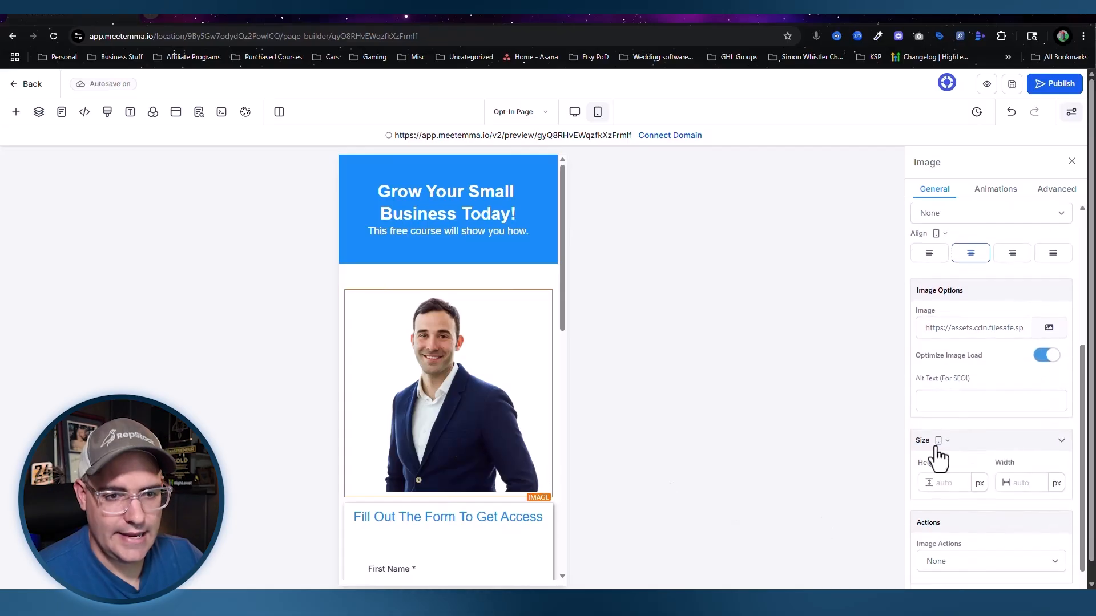
pyautogui.click(951, 484)
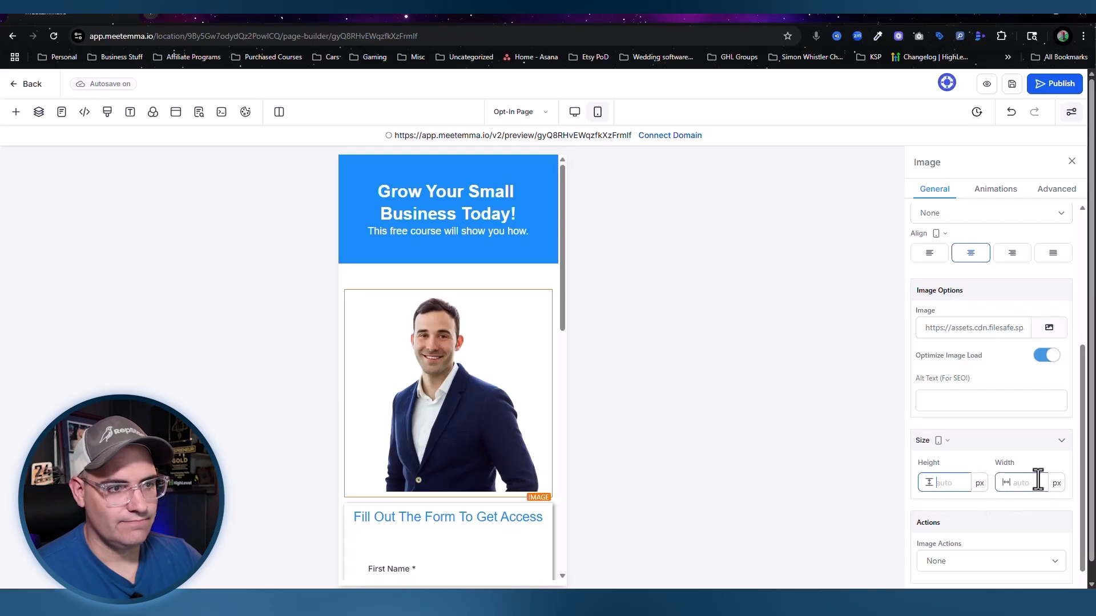
pyautogui.write('100')
pyautogui.moveTo(968, 482); pyautogui.dragTo(915, 481)
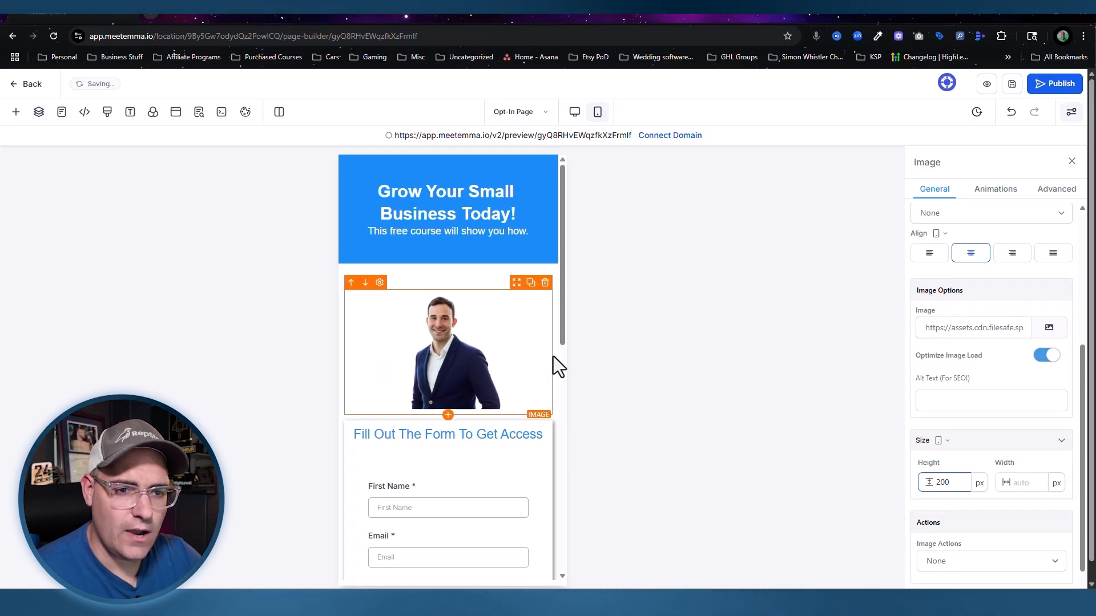
pyautogui.click(1023, 483)
pyautogui.write('10')
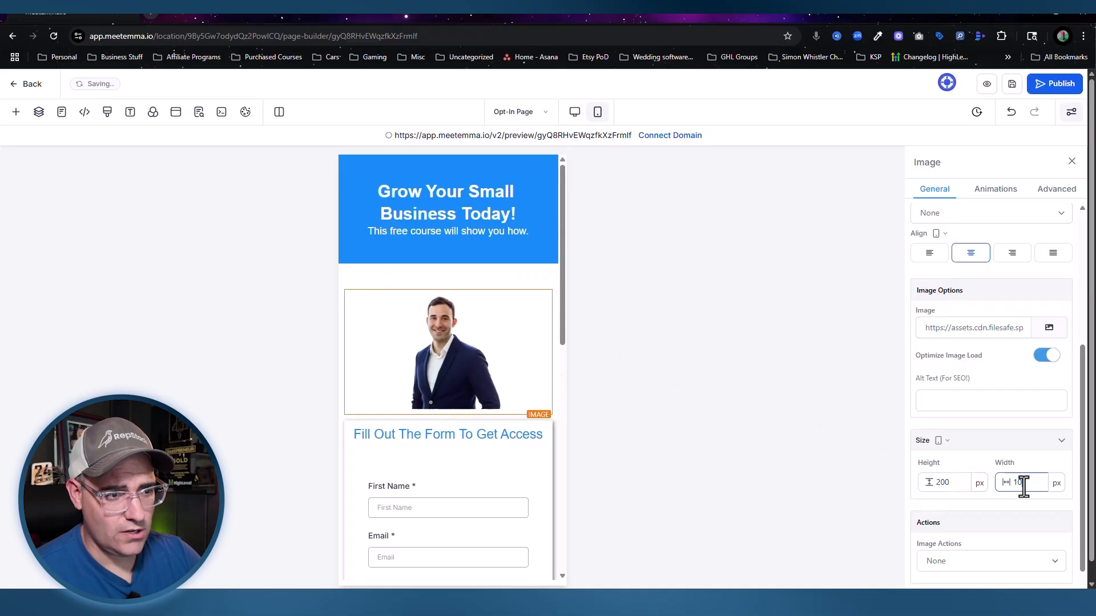
pyautogui.write('0')
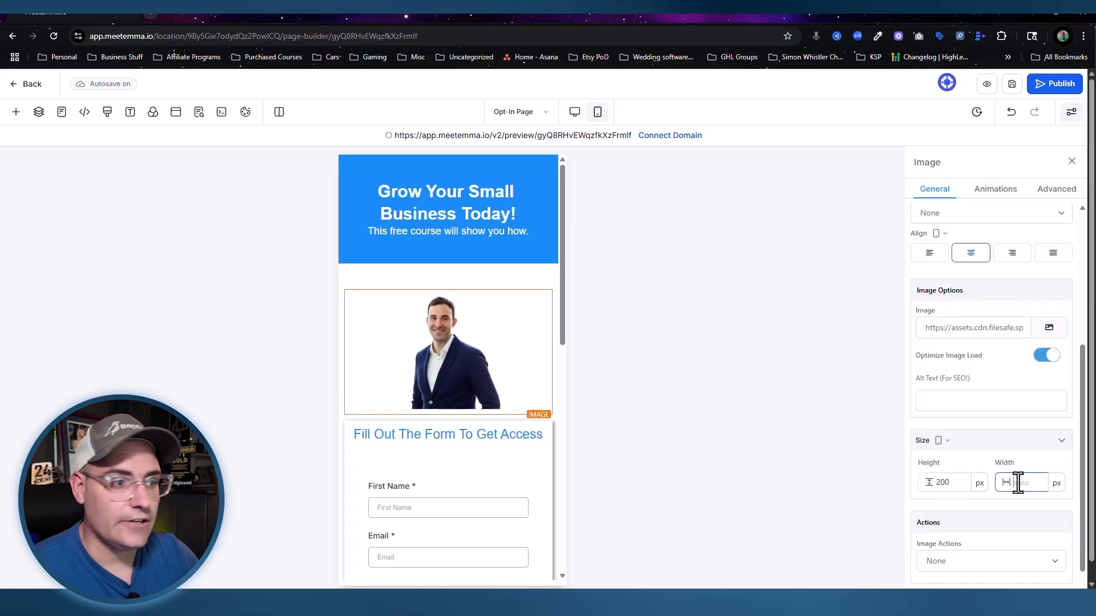
# Step: Bold the 'Fill Out The Form To Get Access' heading, size it 20 px, and give it a blue underline
pyautogui.scroll(-2, 420, 451)
pyautogui.click(495, 318)
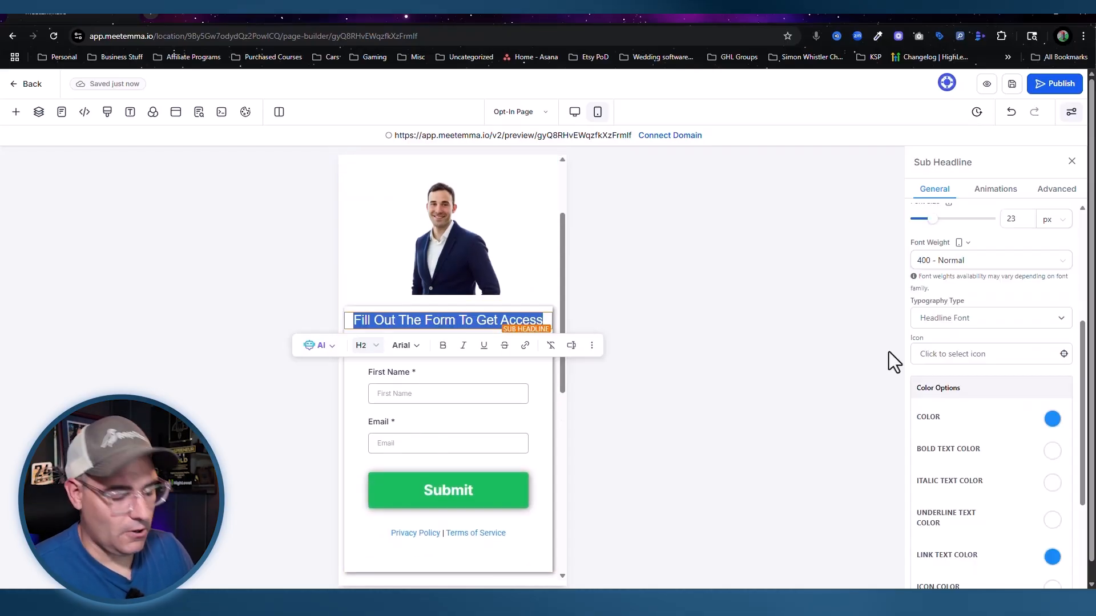
pyautogui.hotkey('ctrl', 'b')
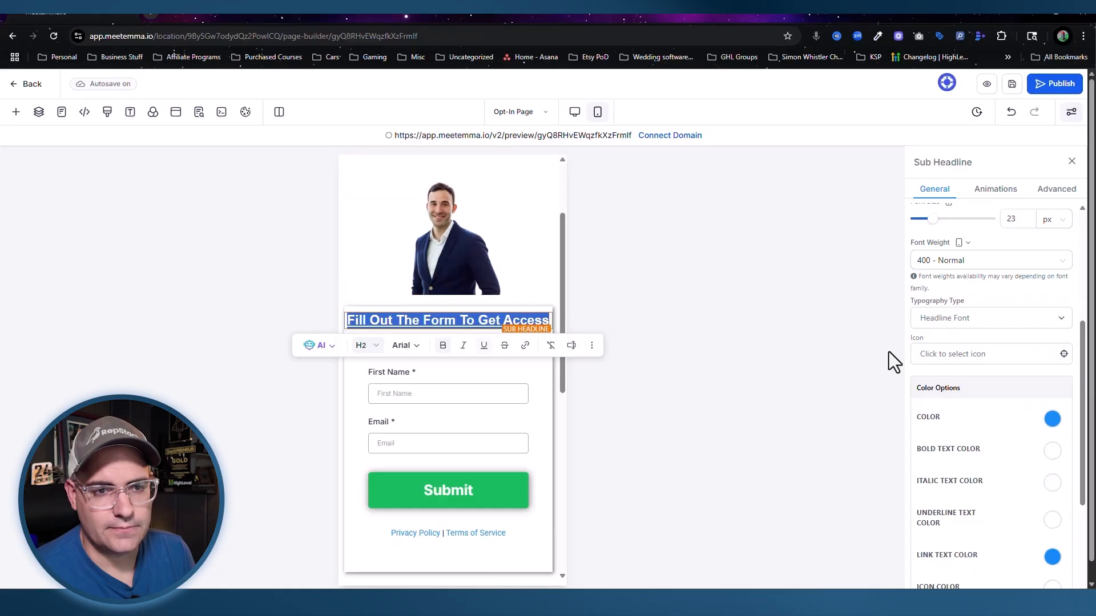
pyautogui.scroll(2, 999, 320)
pyautogui.doubleClick(1010, 333)
pyautogui.write('20')
pyautogui.scroll(-3, 1039, 350)
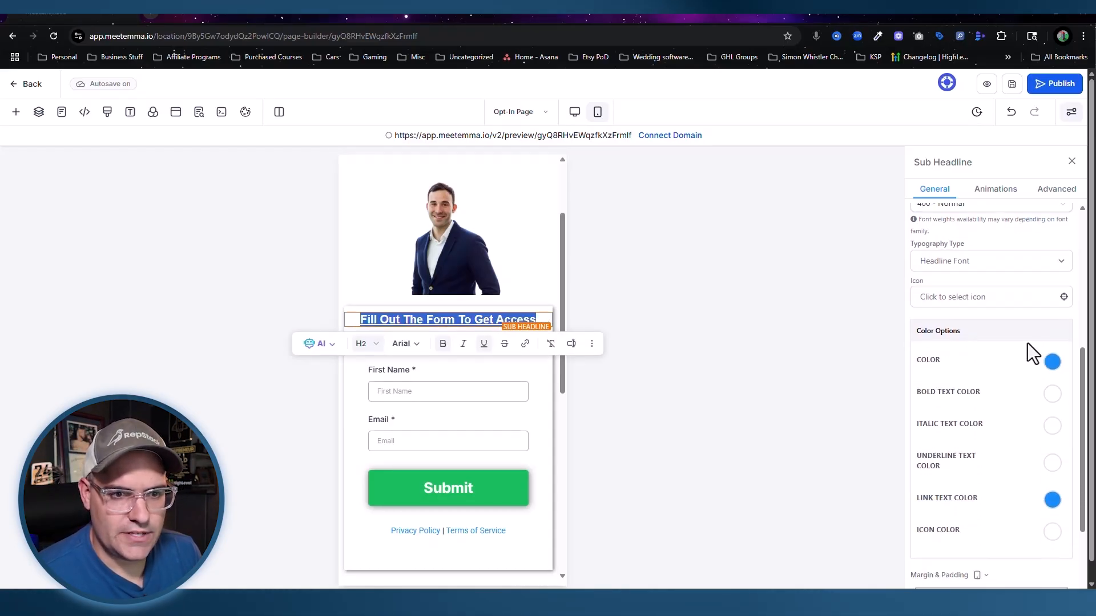
pyautogui.click(1052, 464)
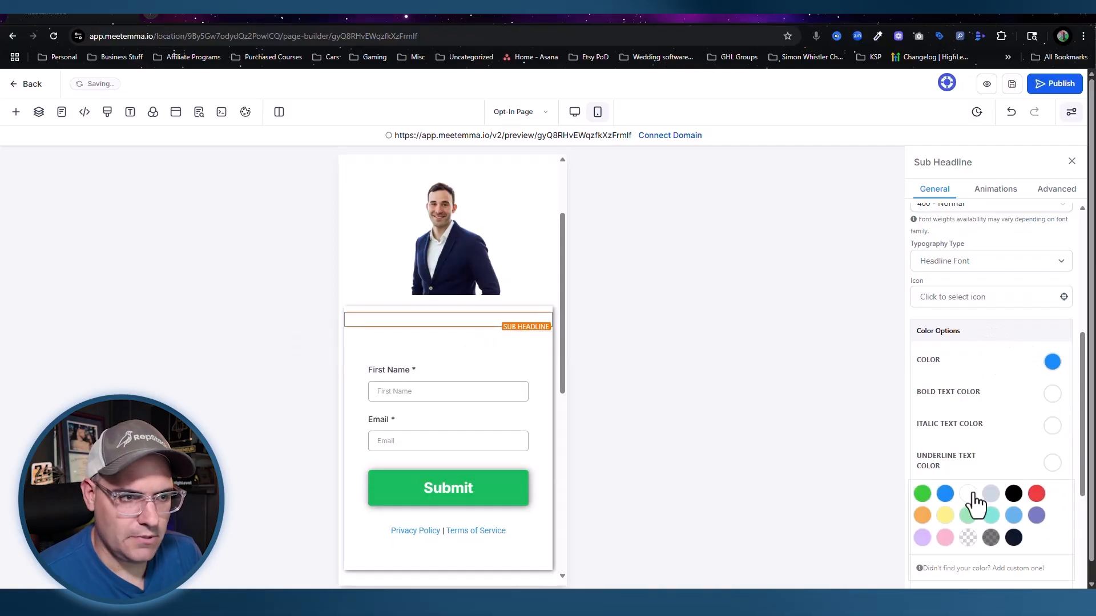
pyautogui.click(945, 494)
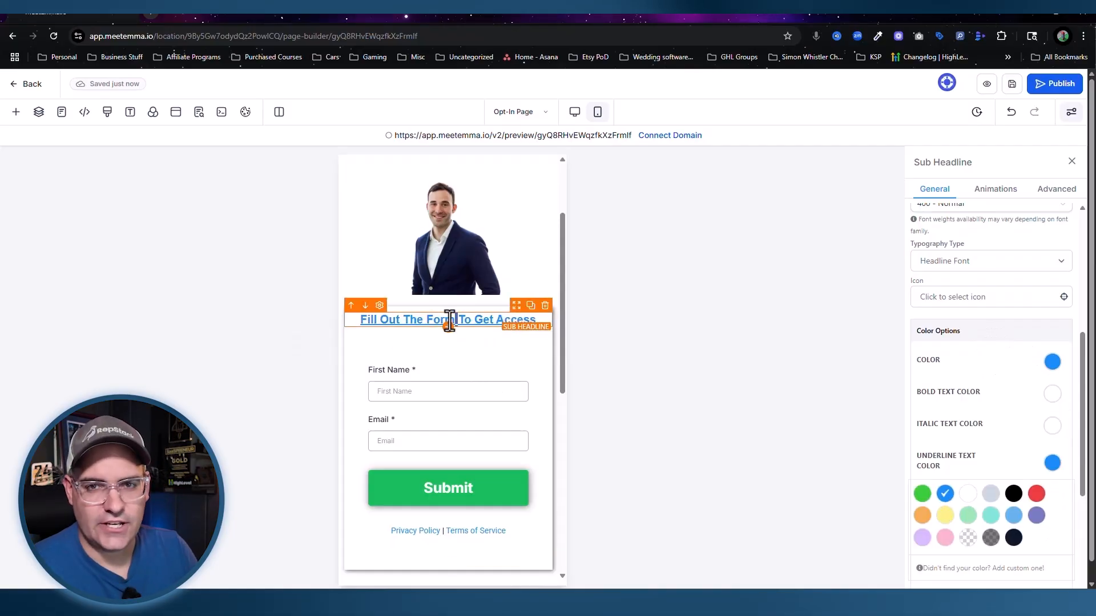
pyautogui.click(450, 320)
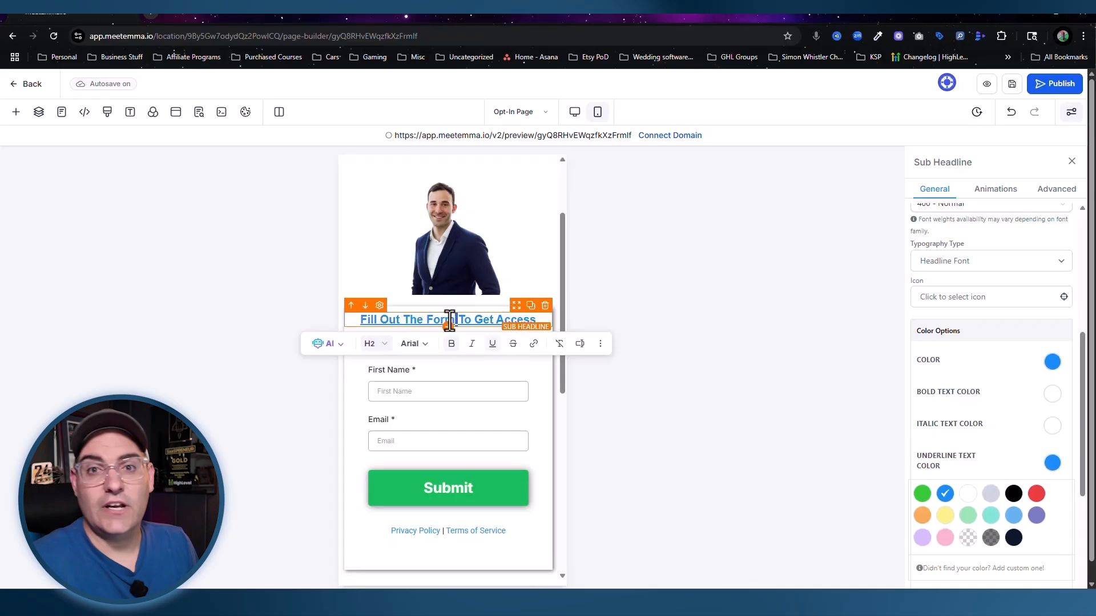
pyautogui.click(895, 443)
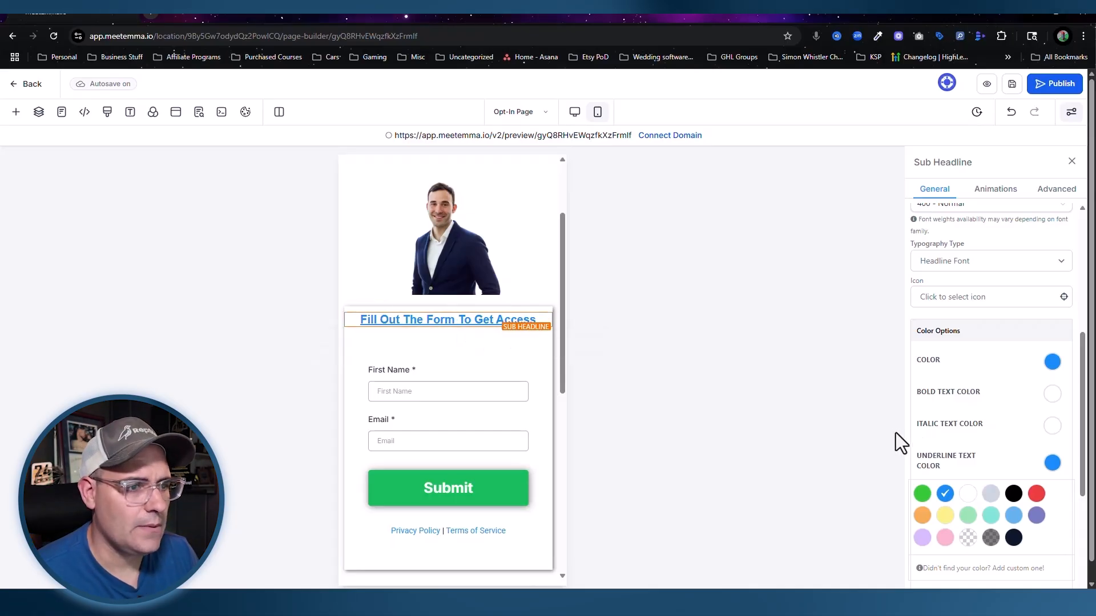
pyautogui.scroll(-10, 436, 479)
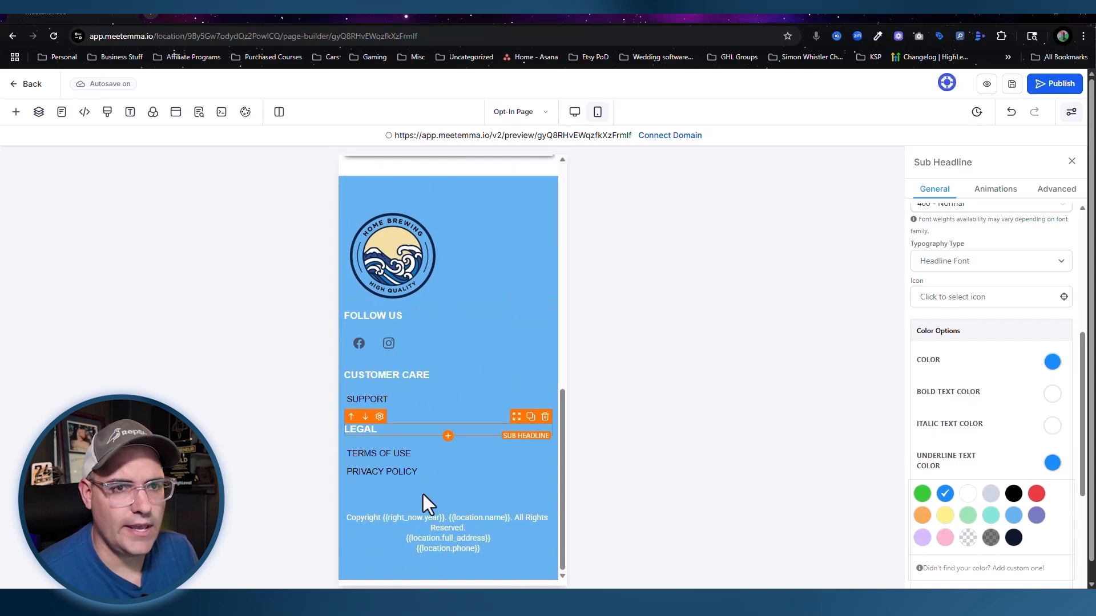
# Step: Save the opt-in page and switch to the Thank you Page in mobile layout
pyautogui.click(1012, 85)
pyautogui.click(539, 111)
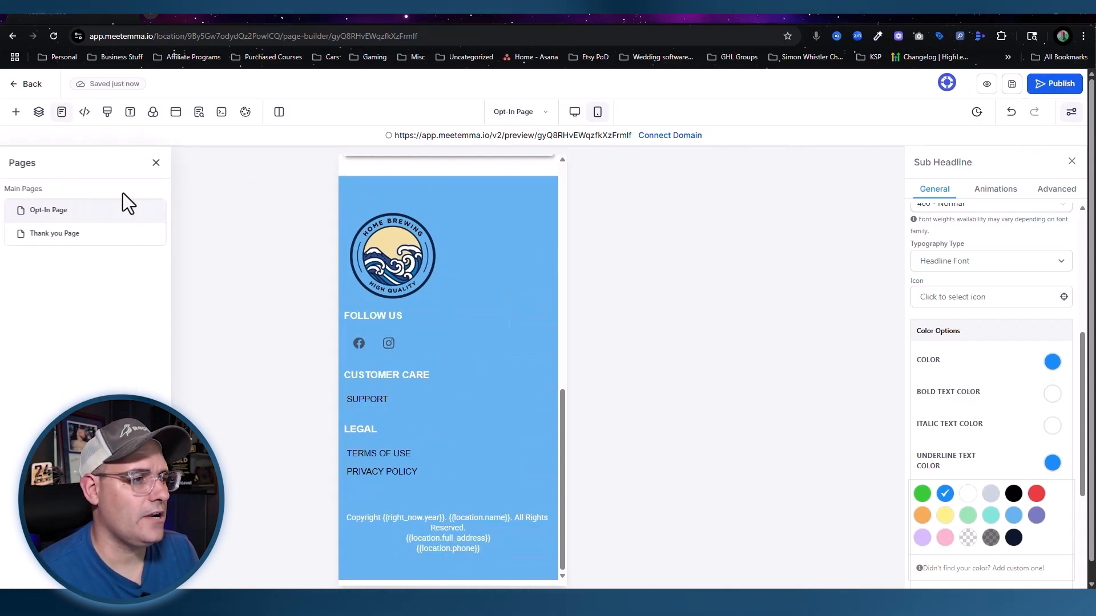
pyautogui.click(30, 243)
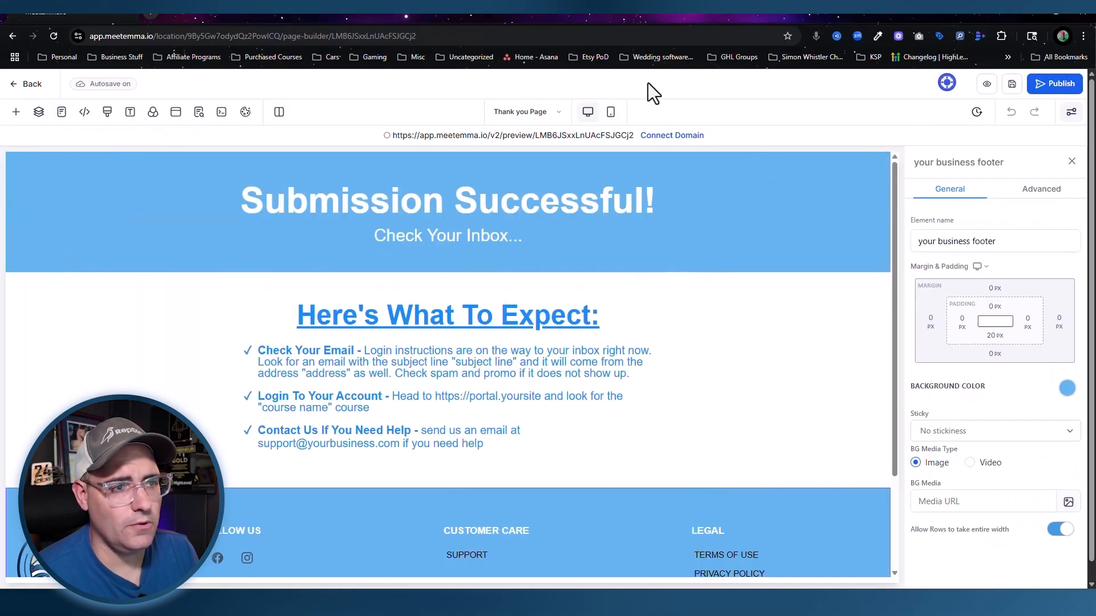
pyautogui.click(609, 113)
# Step: Set the 'Submission Successful!' headline, sub headline and 'Here's What To Expect' heading to 30 px
pyautogui.click(447, 201)
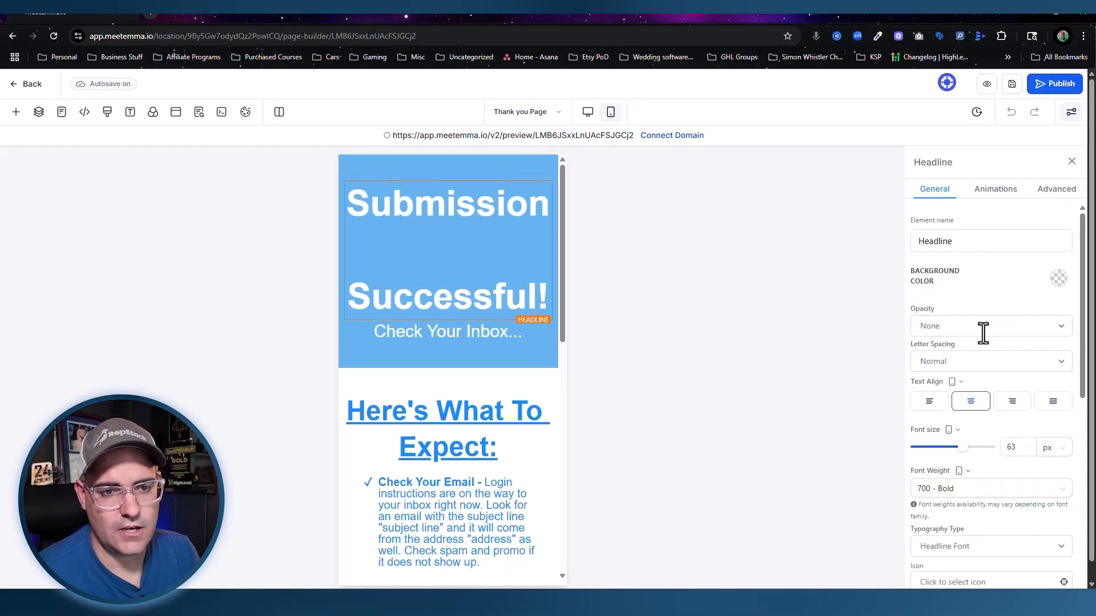
pyautogui.doubleClick(1011, 447)
pyautogui.write('30')
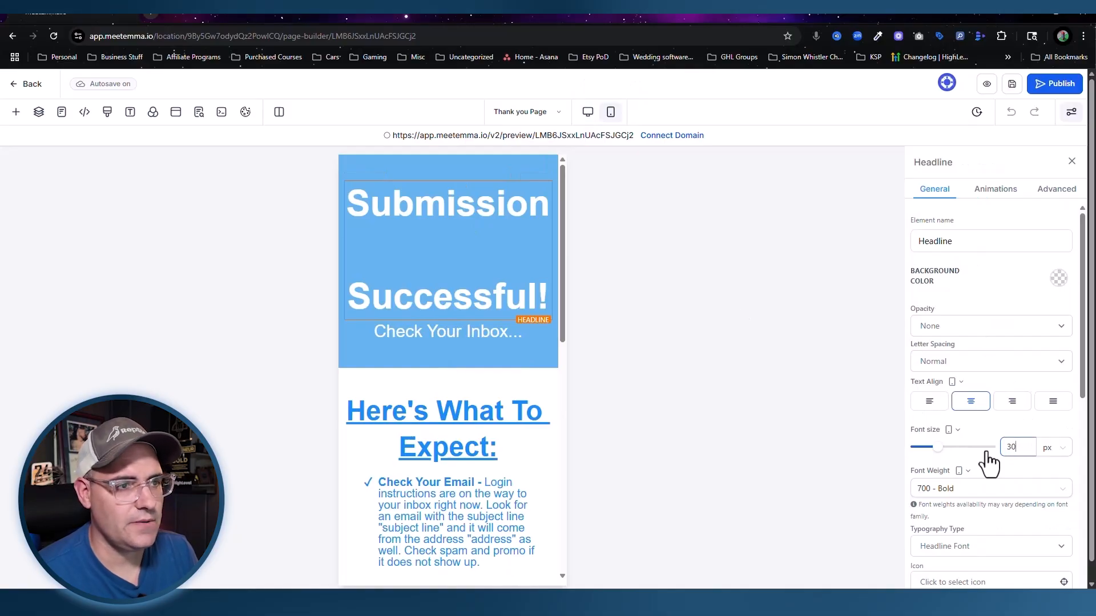
pyautogui.click(446, 212)
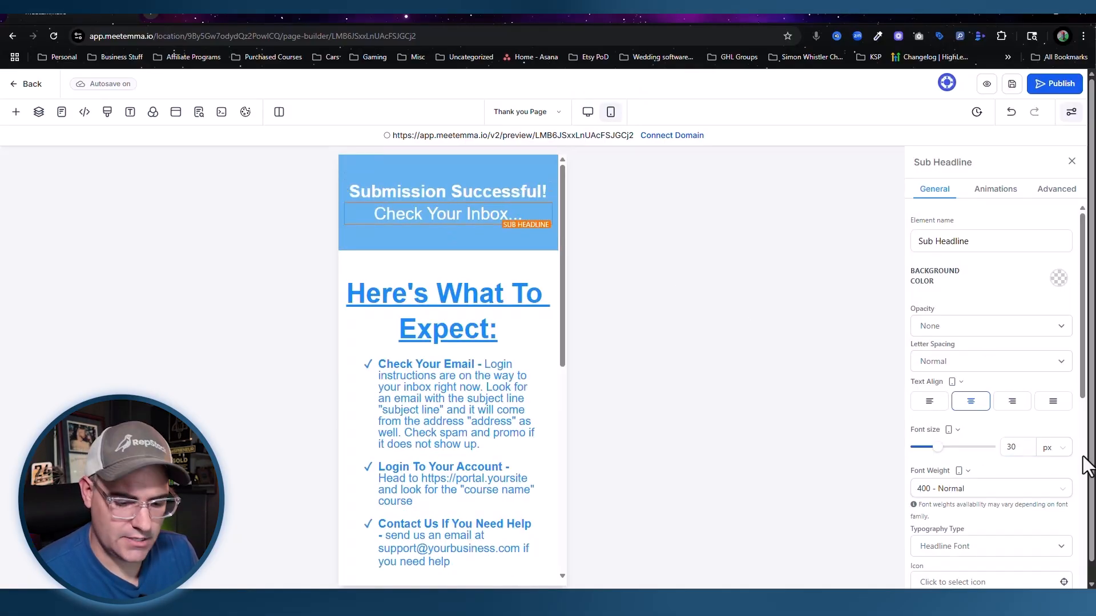
pyautogui.doubleClick(1009, 447)
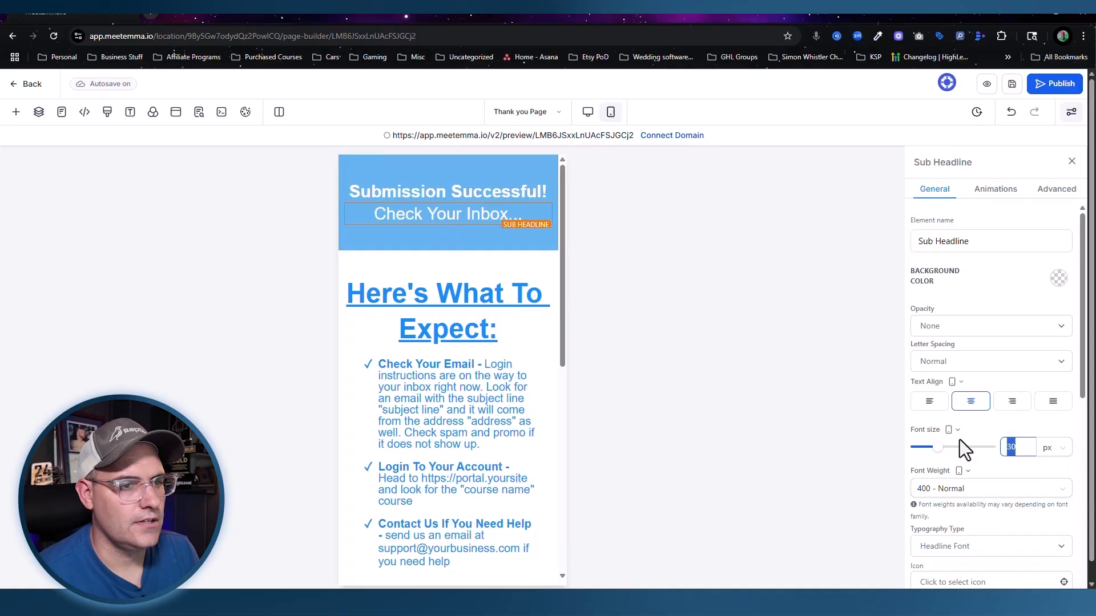
pyautogui.click(429, 311)
pyautogui.doubleClick(1022, 447)
pyautogui.write('30')
# Step: Set the bullet list to 16 px and save the page
pyautogui.click(492, 318)
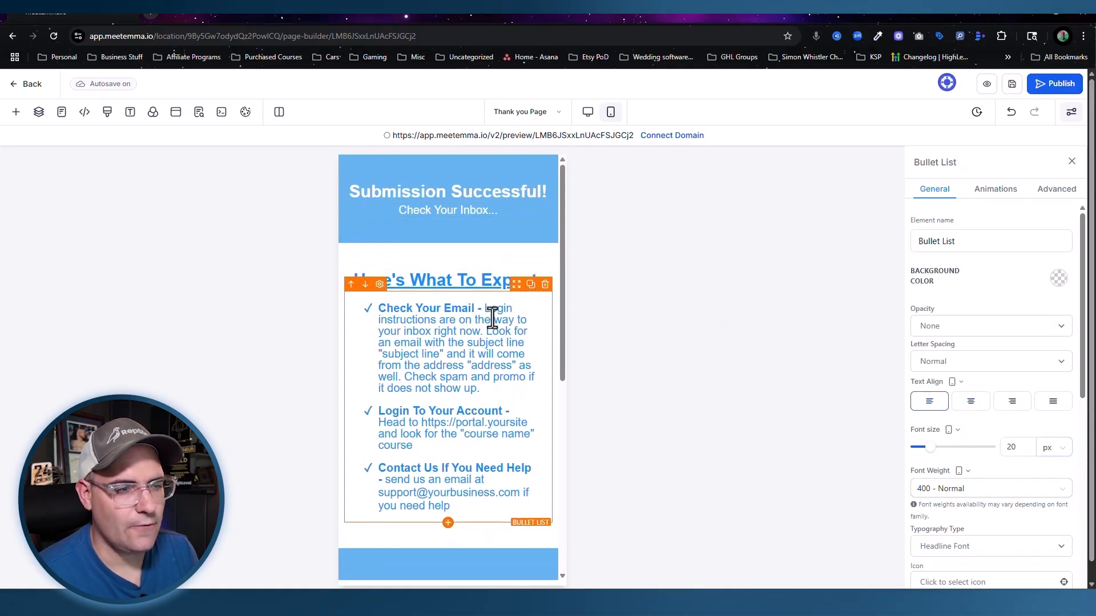
pyautogui.doubleClick(1013, 447)
pyautogui.write('16')
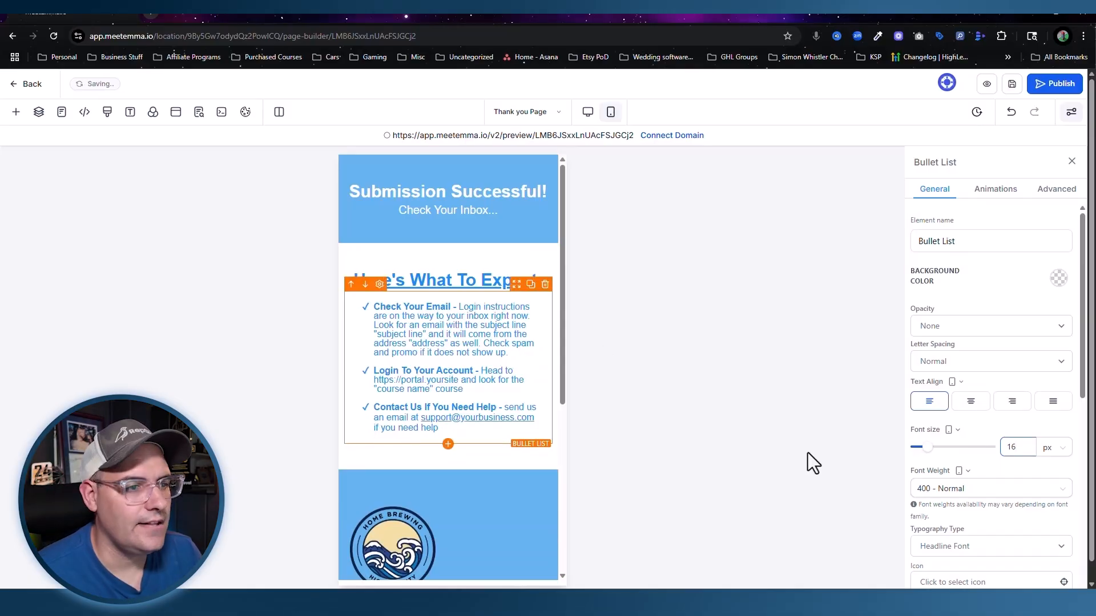
pyautogui.scroll(-5, 425, 446)
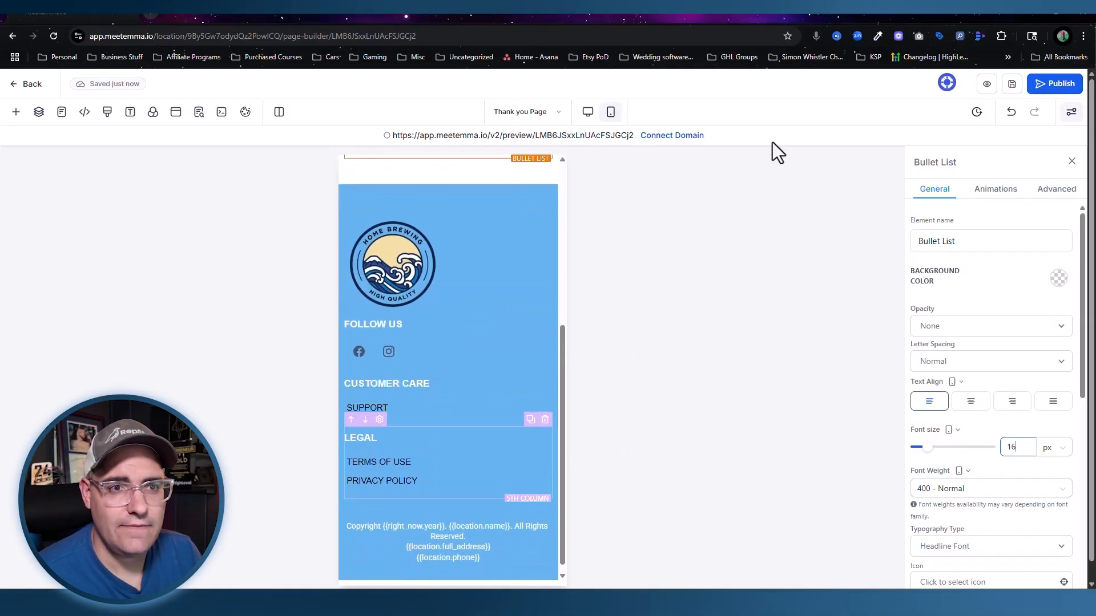
pyautogui.click(1011, 86)
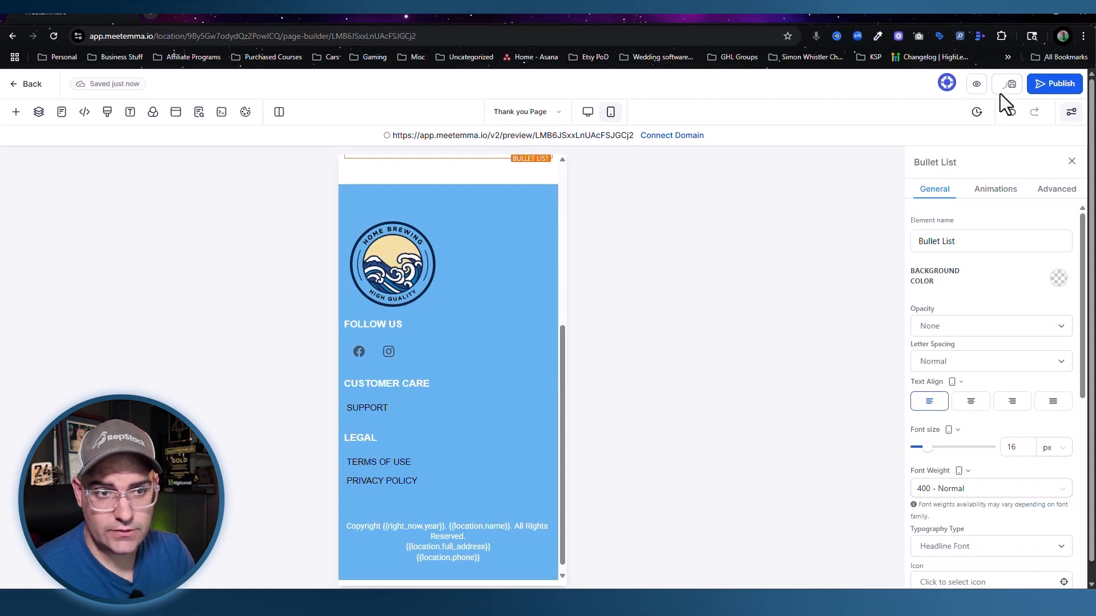
# Step: Publish the Thank you Page to sandbox.earshot.info and check its full-screen preview
pyautogui.click(1062, 84)
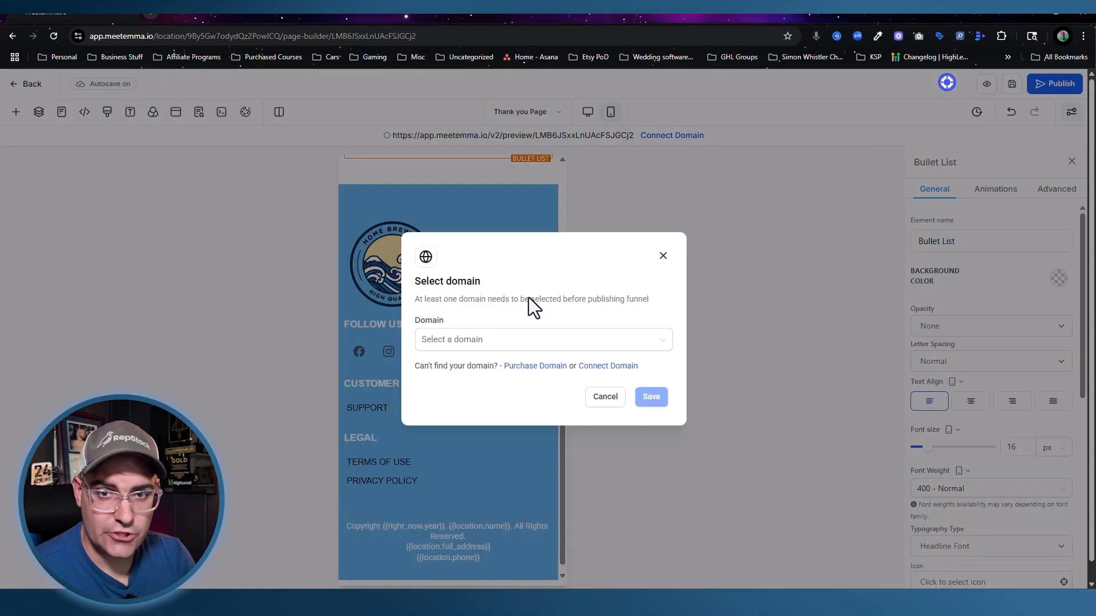
pyautogui.click(491, 346)
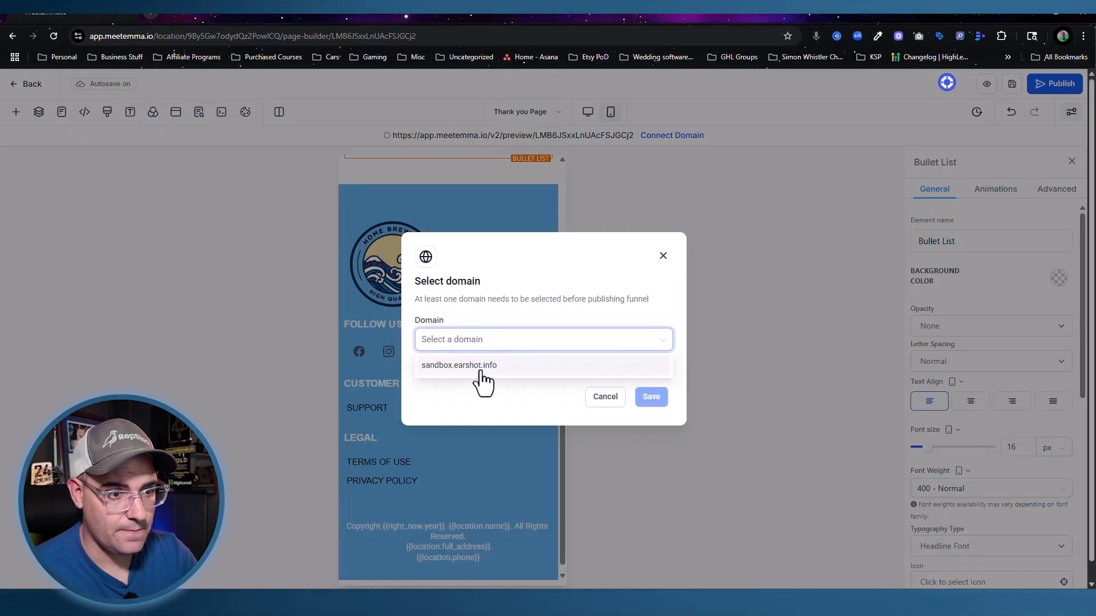
pyautogui.click(480, 374)
pyautogui.click(651, 398)
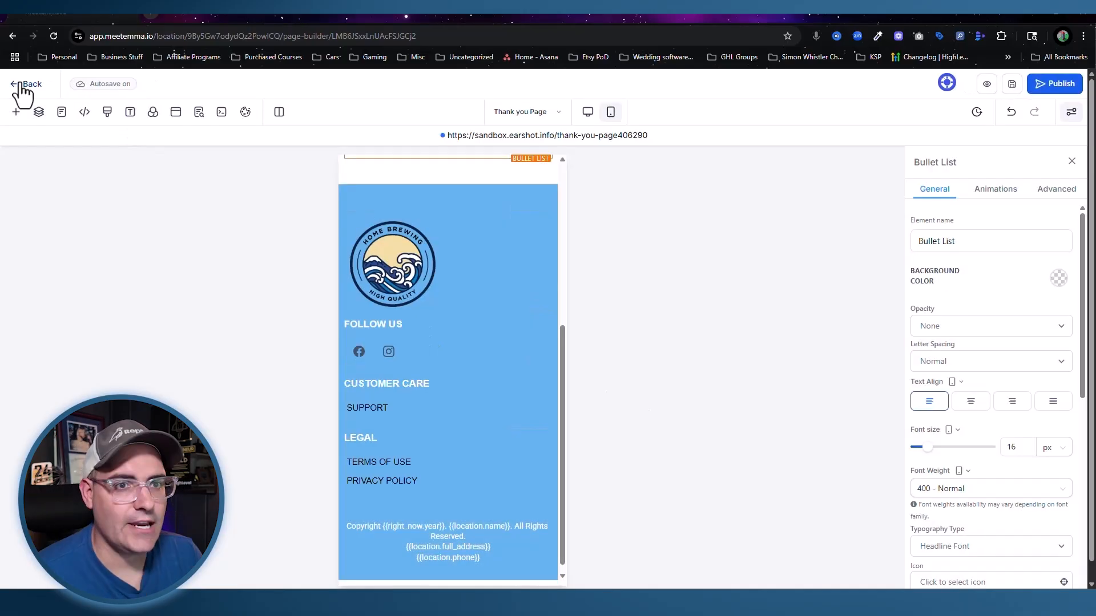
pyautogui.click(987, 84)
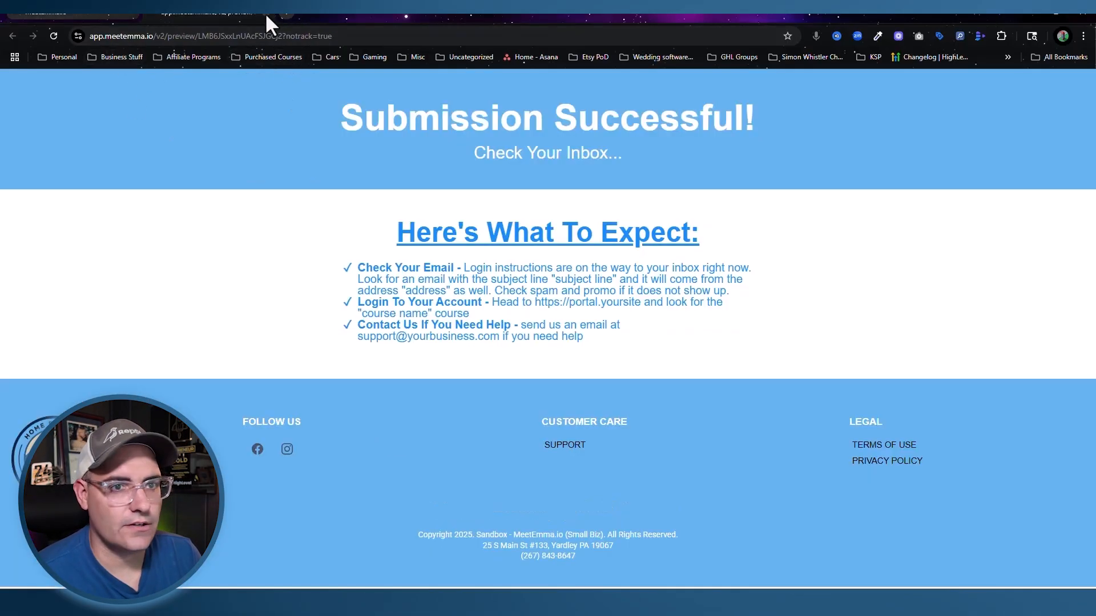
pyautogui.press('Escape')
# Step: Back in the funnel steps, select the Opt-In Page and its sandbox.earshot.info/free URL
pyautogui.click(26, 84)
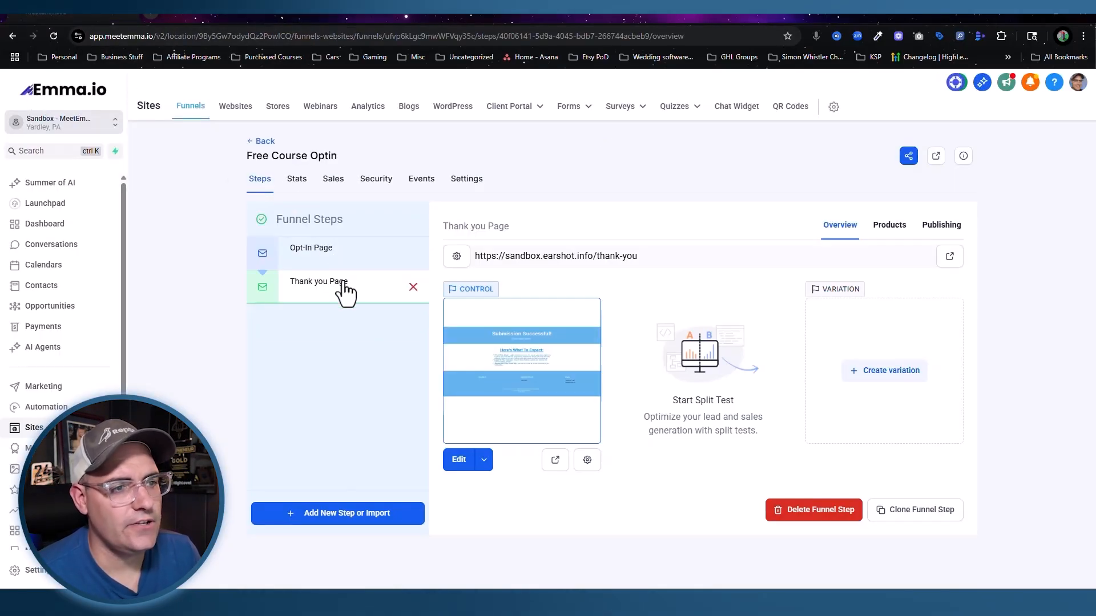
pyautogui.moveTo(476, 255); pyautogui.dragTo(666, 263)
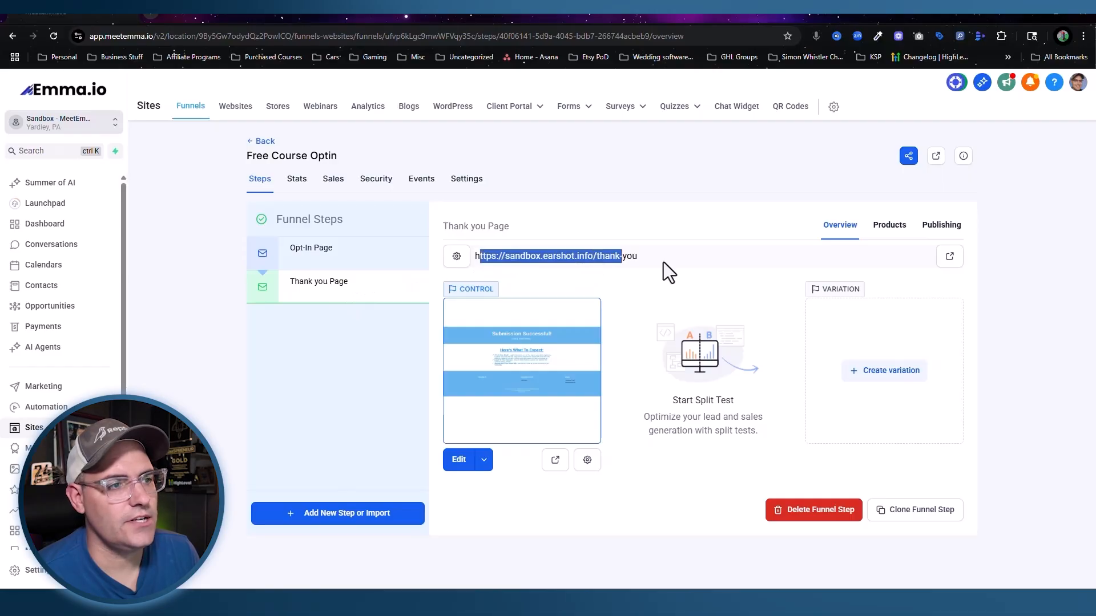
pyautogui.click(304, 264)
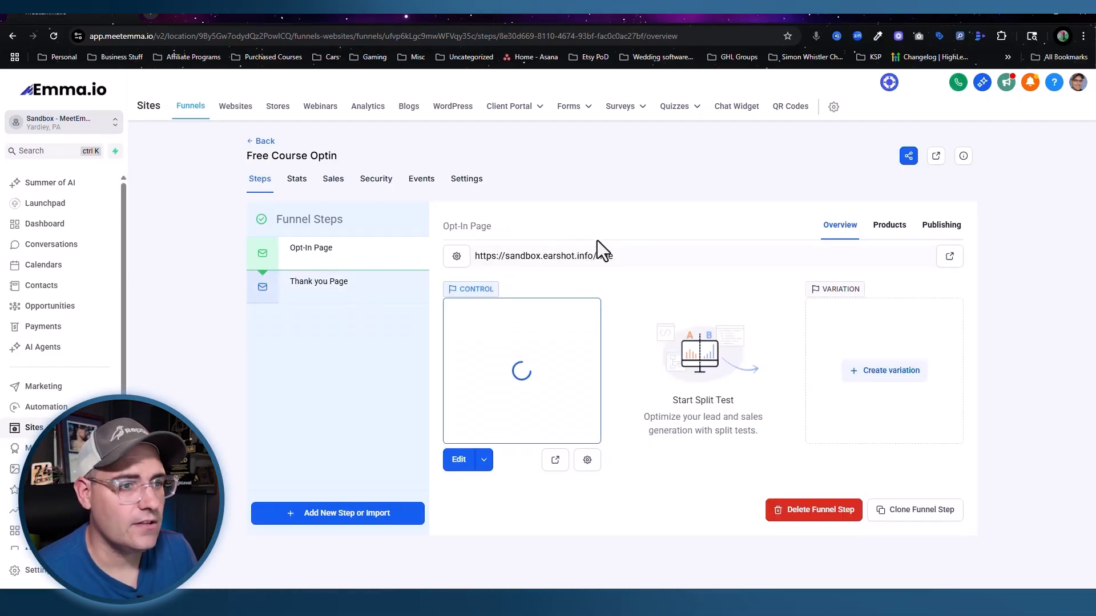
pyautogui.tripleClick(554, 256)
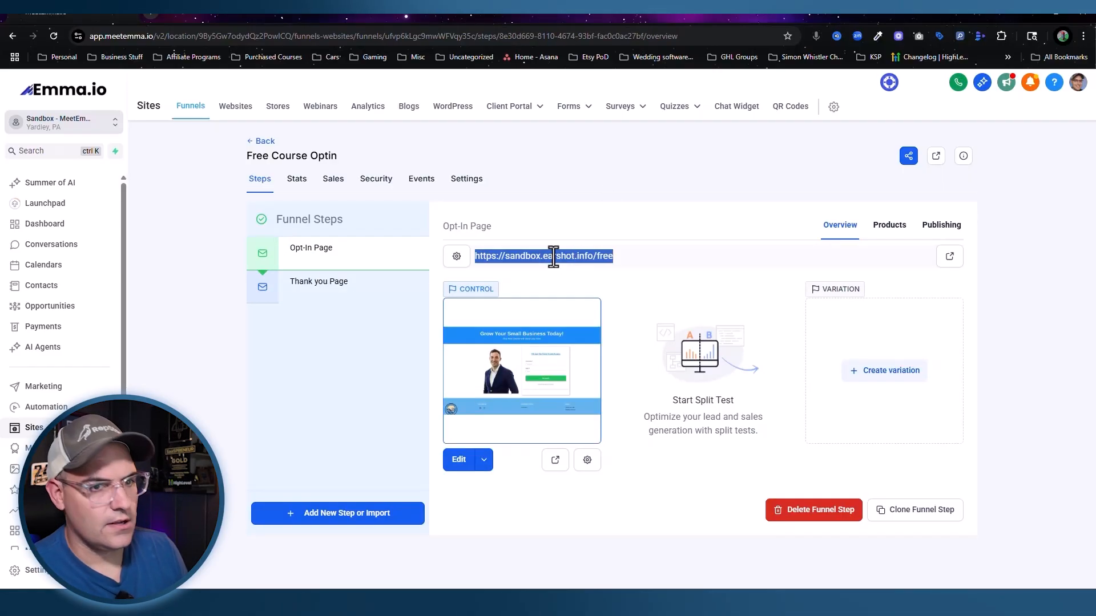
# Step: Review the live opt-in page in a new tab, then go to Automation
pyautogui.click(950, 257)
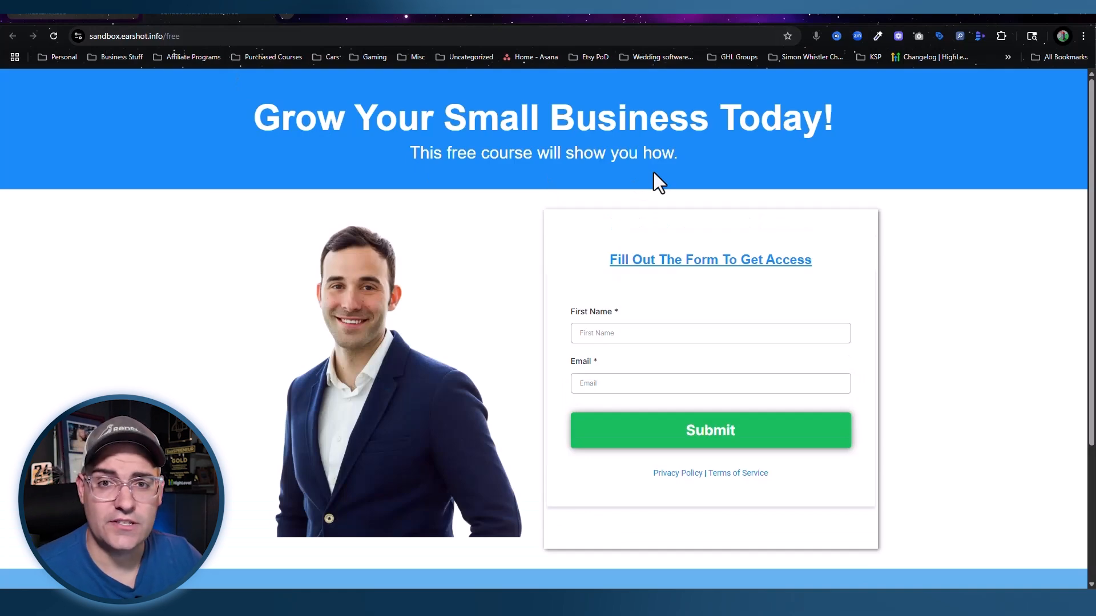
pyautogui.scroll(-2, 654, 231)
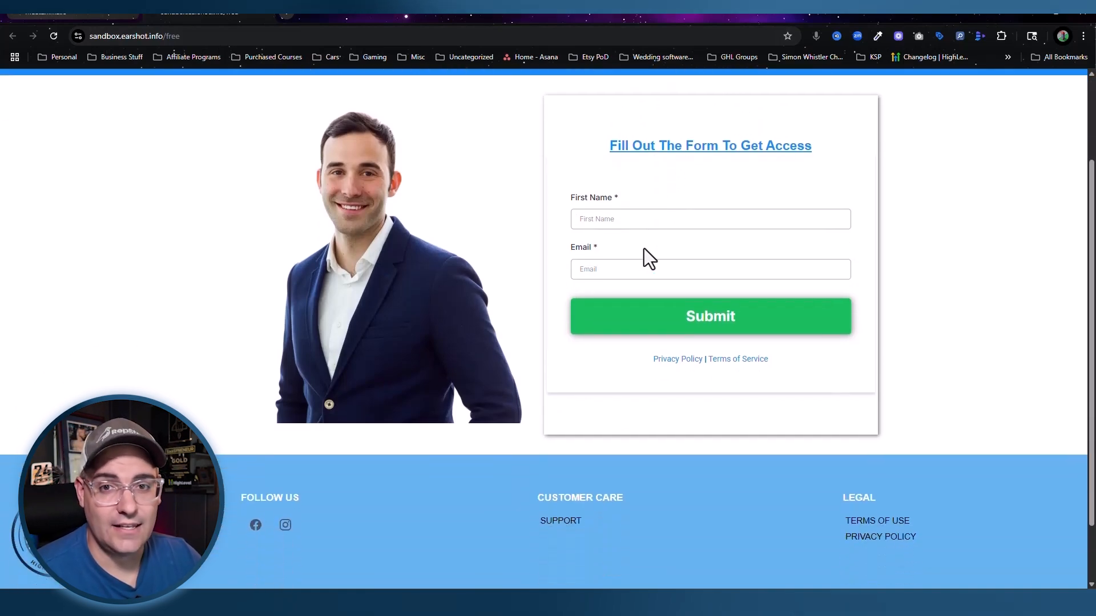
pyautogui.scroll(2, 644, 254)
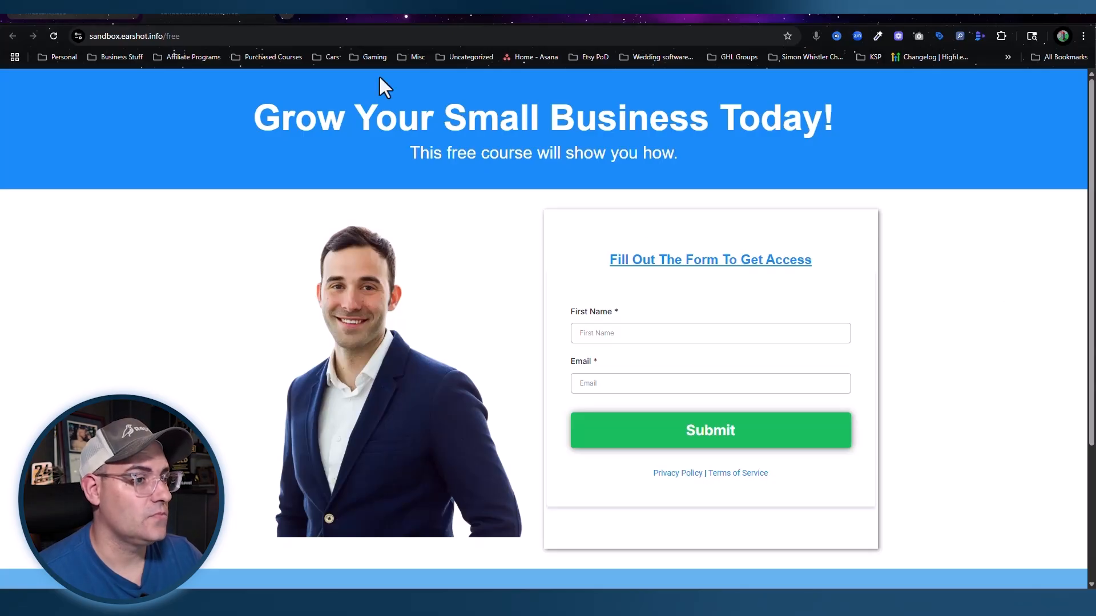
pyautogui.click(69, 6)
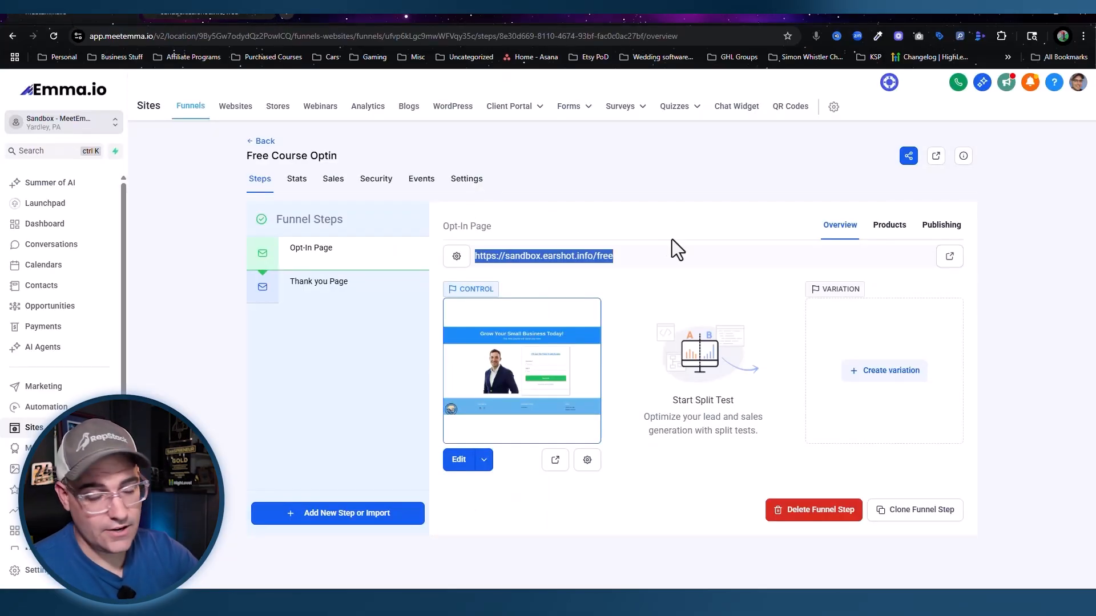
pyautogui.click(45, 407)
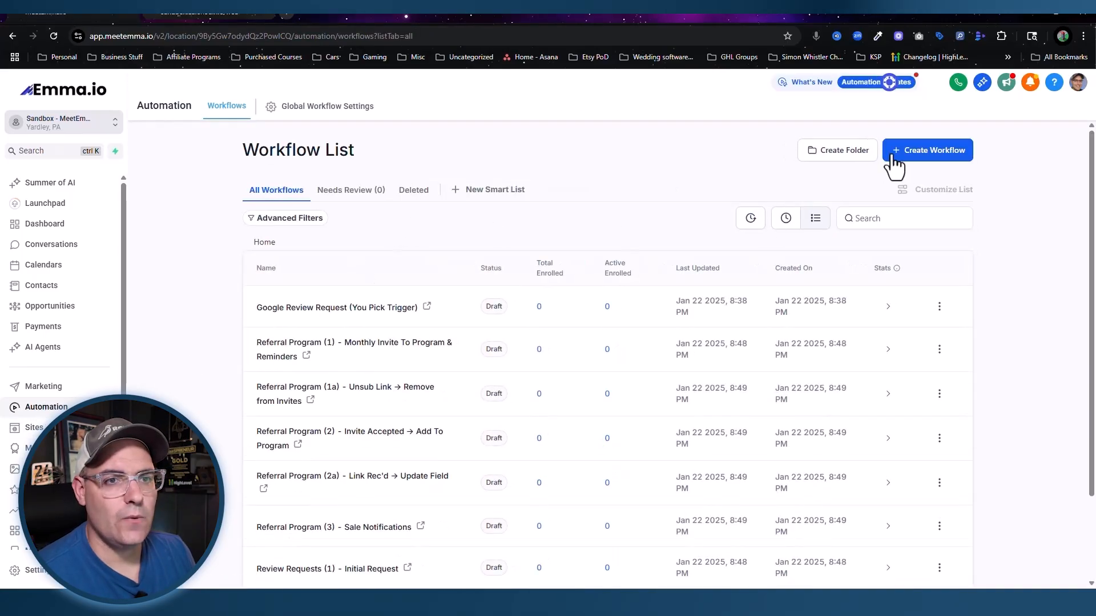
# Step: Create a workflow from scratch named 'Free Course Optin'
pyautogui.click(915, 157)
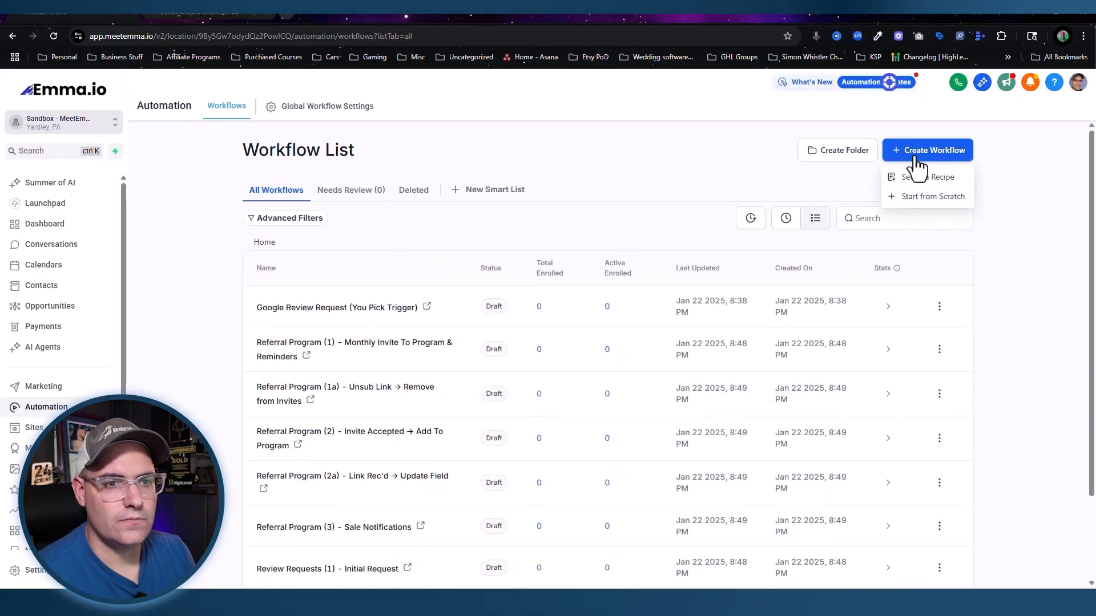
pyautogui.click(931, 197)
pyautogui.click(532, 86)
pyautogui.hotkey('ctrl', 'a')
pyautogui.write('Free Course O')
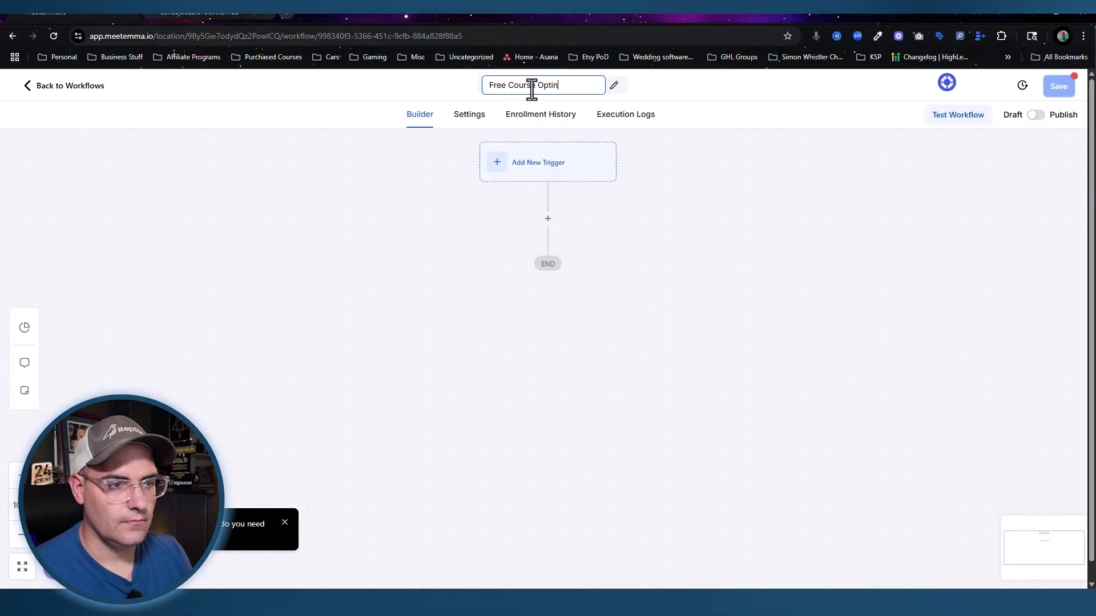
pyautogui.press('Return')
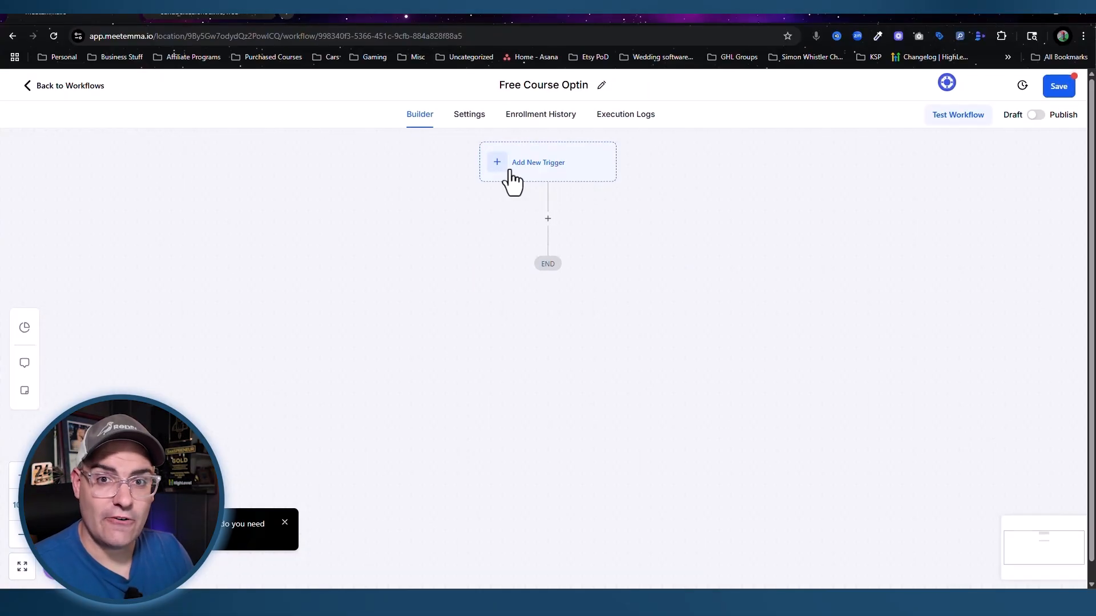
# Step: Add a Form Submitted trigger filtered to the Free Course Opt-In form and save it
pyautogui.click(511, 171)
pyautogui.click(830, 197)
pyautogui.write('form')
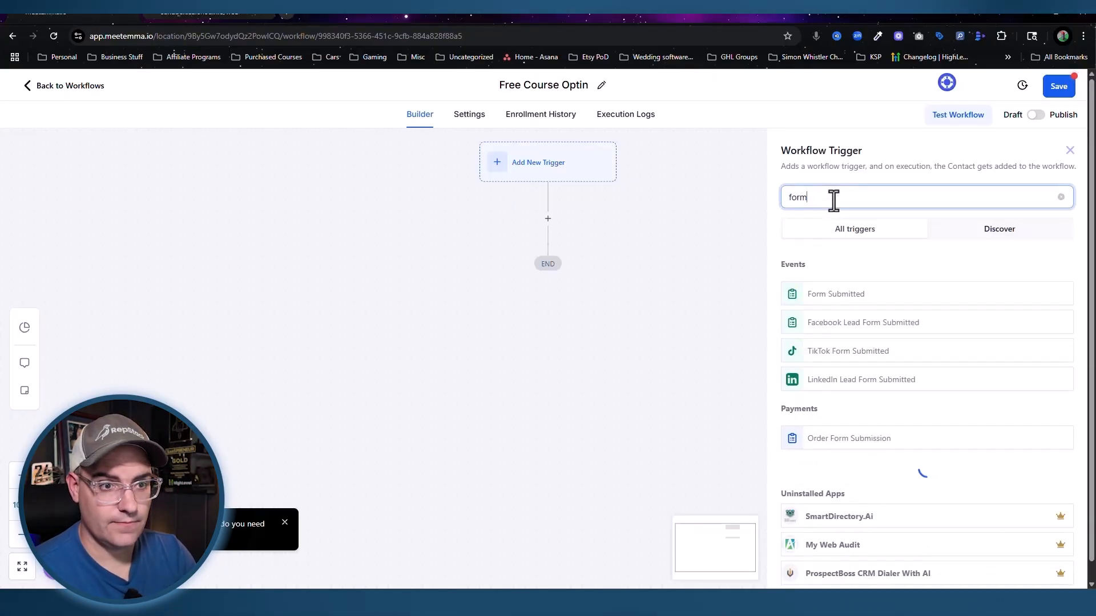
pyautogui.click(846, 299)
pyautogui.click(634, 323)
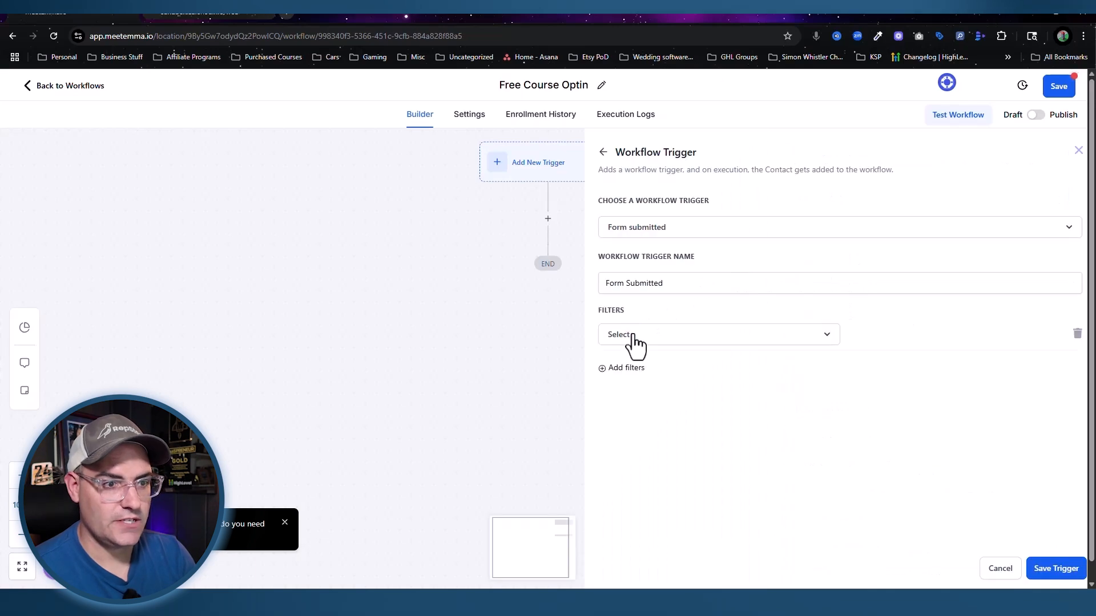
pyautogui.click(634, 335)
pyautogui.click(627, 415)
pyautogui.click(891, 337)
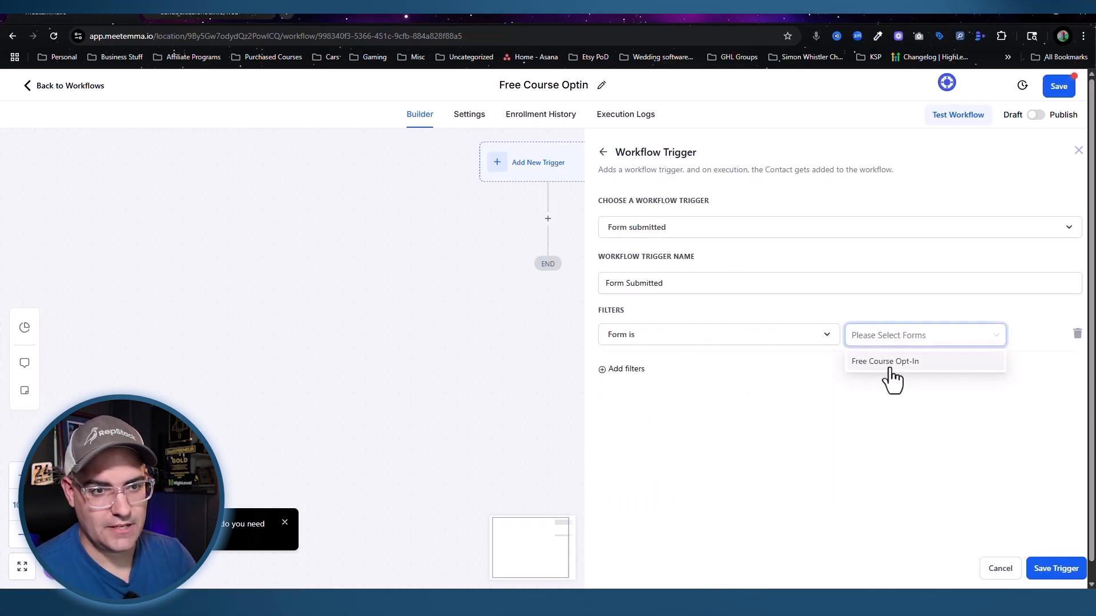
pyautogui.click(892, 363)
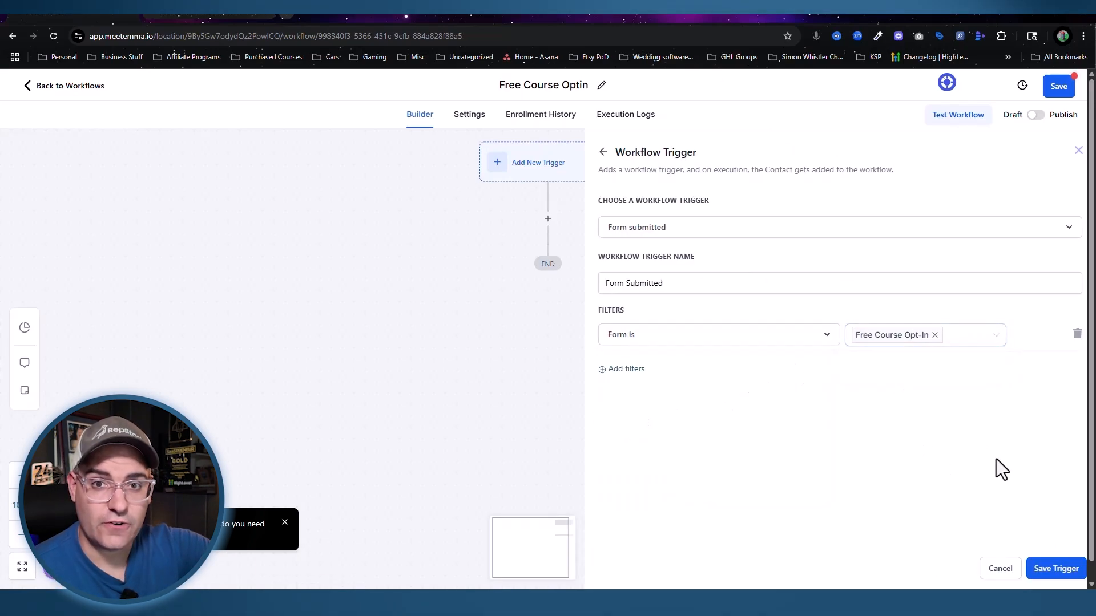
pyautogui.click(1050, 570)
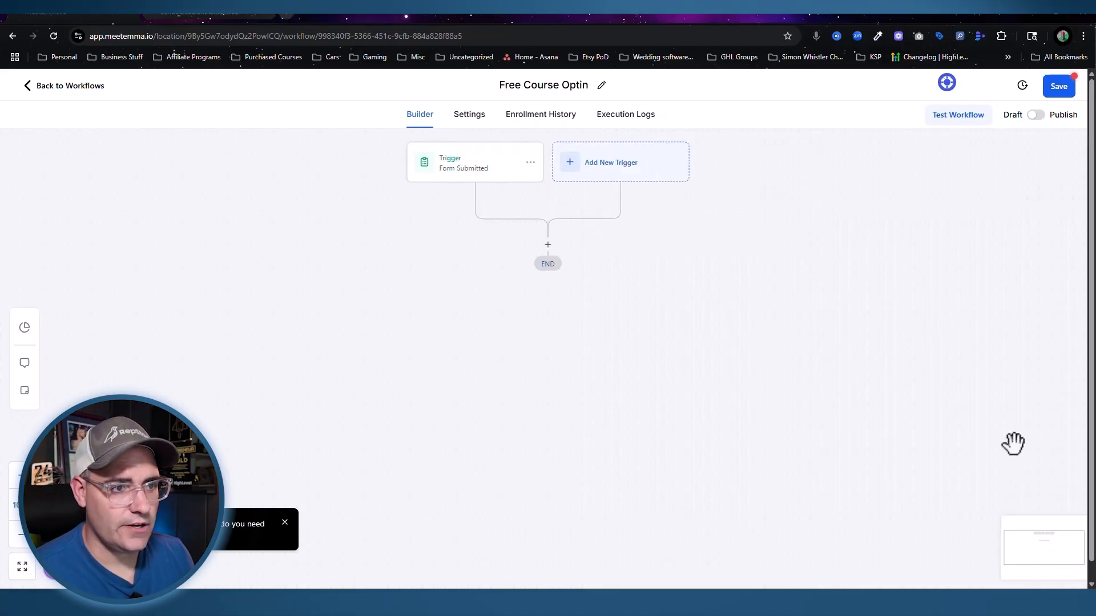
# Step: Add an Add Contact Tag action applying a new 'free course lead' tag, named "free course"
pyautogui.click(548, 259)
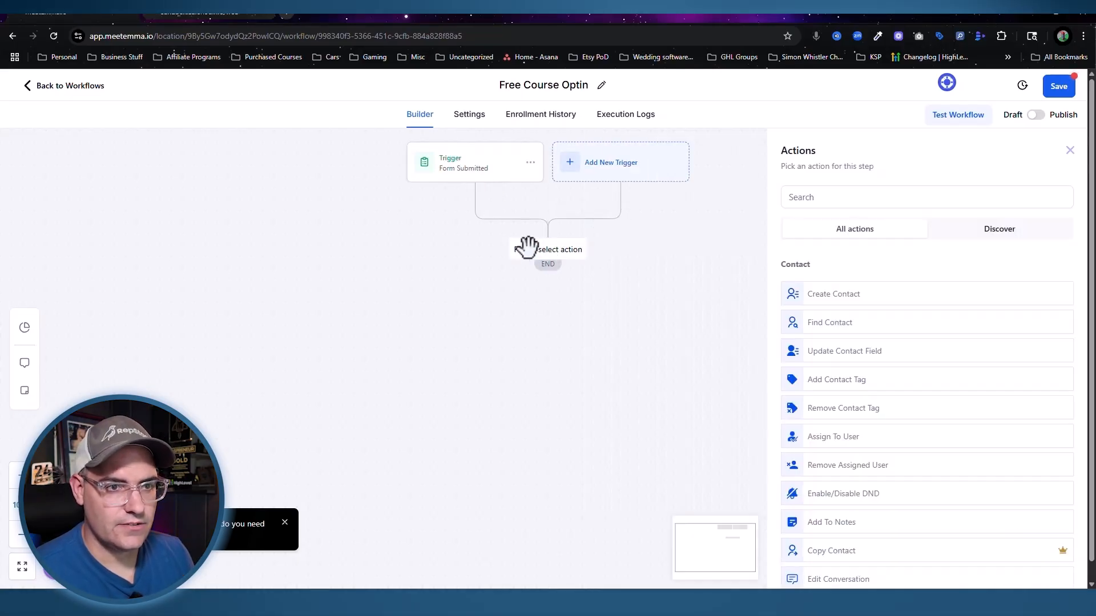
pyautogui.click(852, 198)
pyautogui.write('tag')
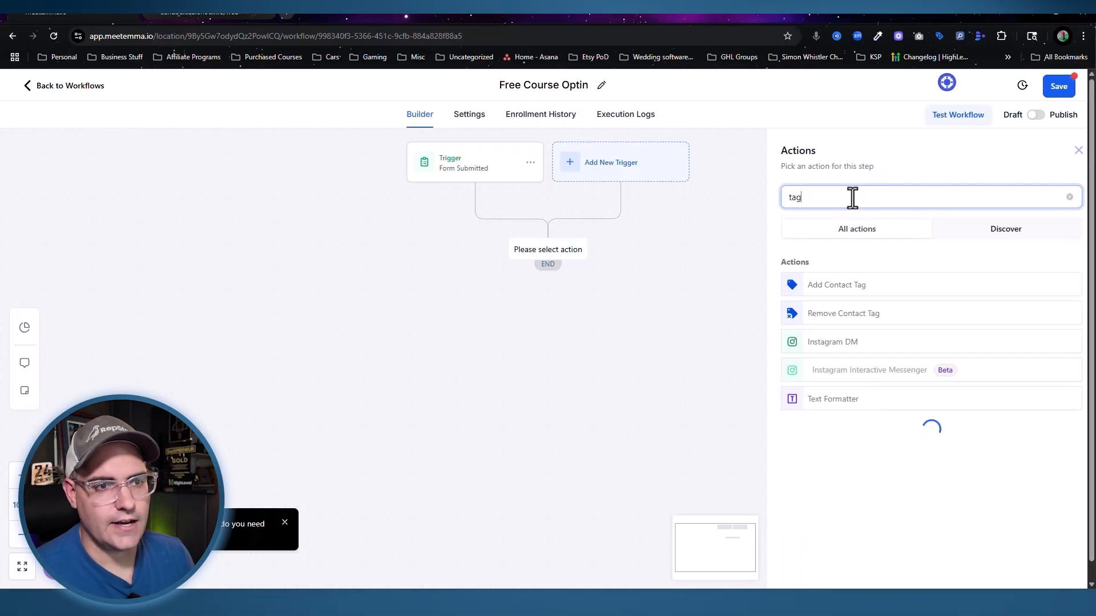
pyautogui.click(846, 288)
pyautogui.click(823, 274)
pyautogui.write('free cou')
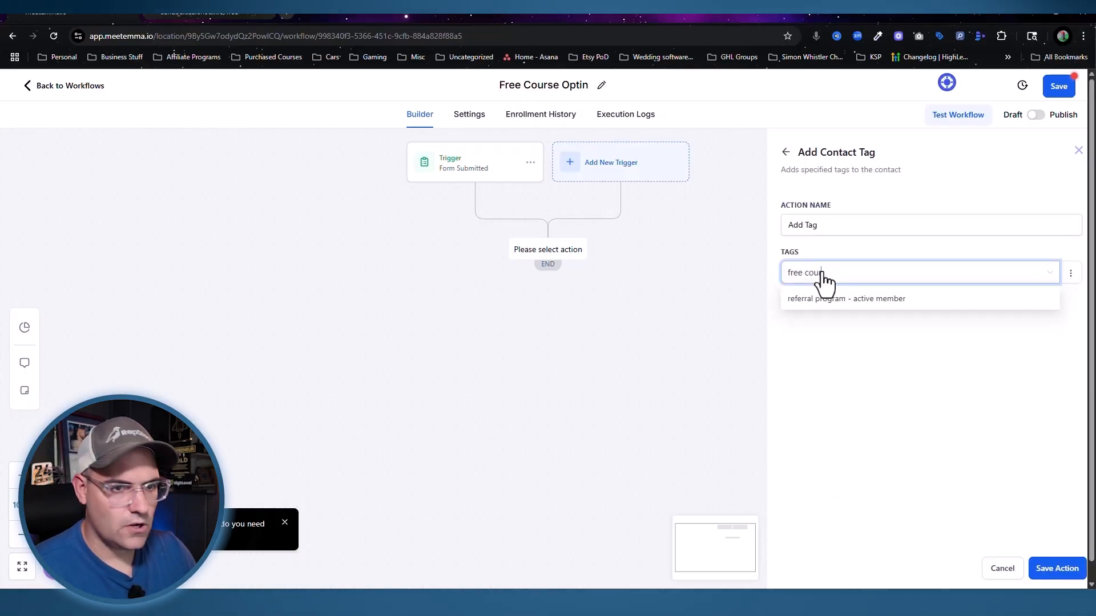
pyautogui.write('rse lead')
pyautogui.click(845, 367)
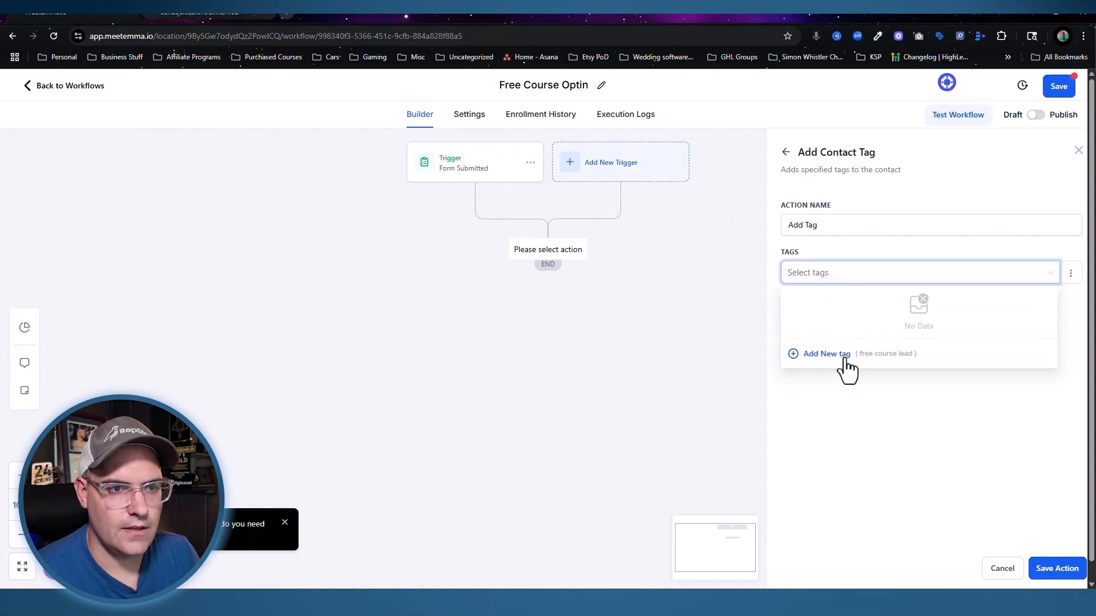
pyautogui.click(804, 224)
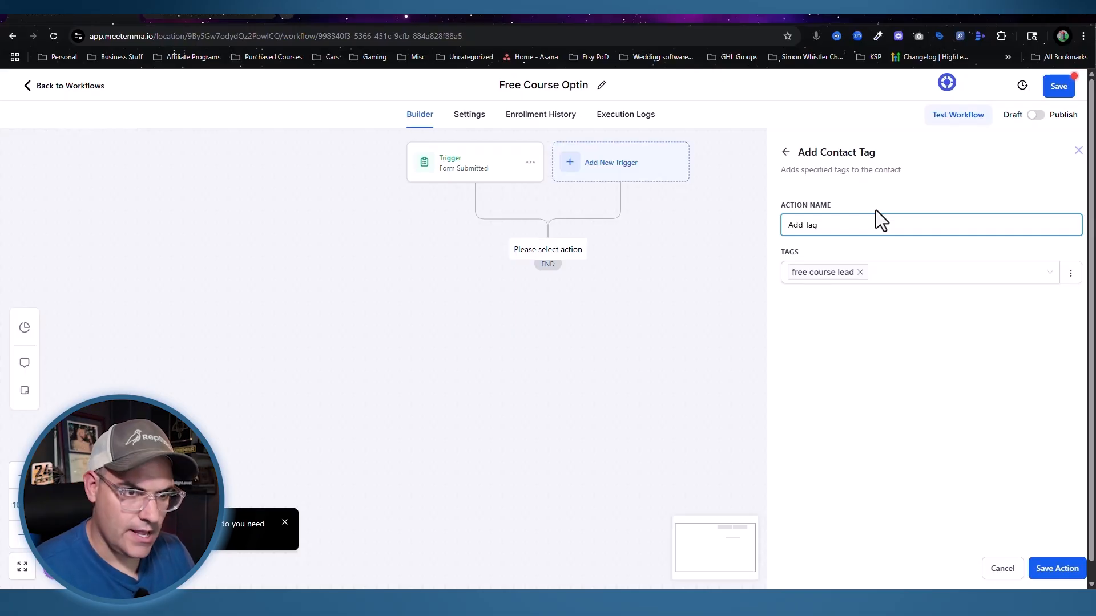
pyautogui.write('"free course"')
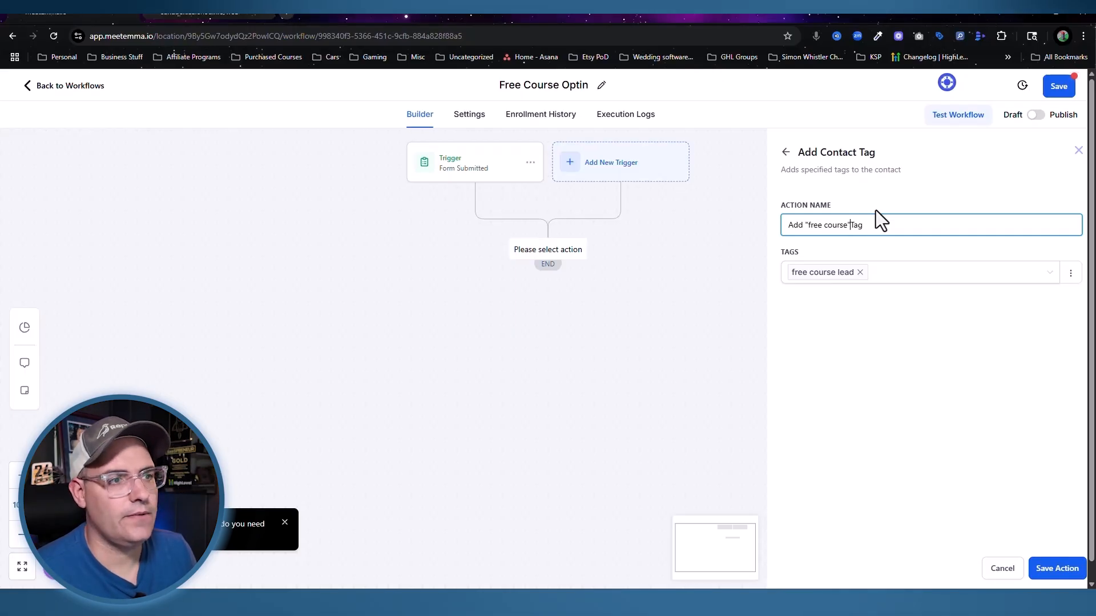
pyautogui.press('Return')
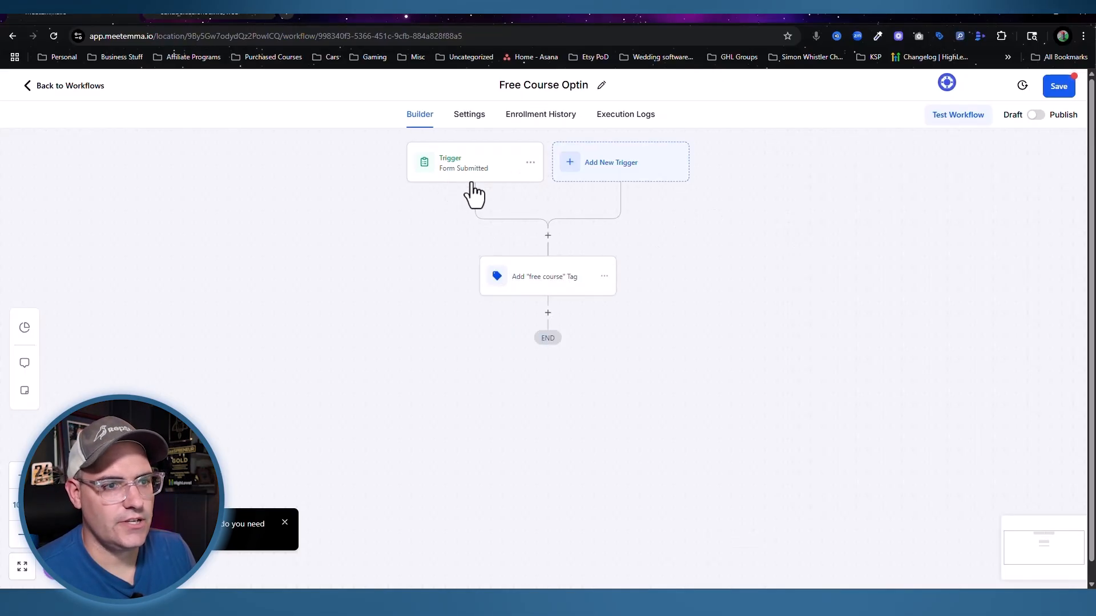
# Step: Rename the trigger to 'Free Course Form Submitted' and save the workflow
pyautogui.click(467, 172)
pyautogui.click(605, 280)
pyautogui.write('Free Course Form Submitted')
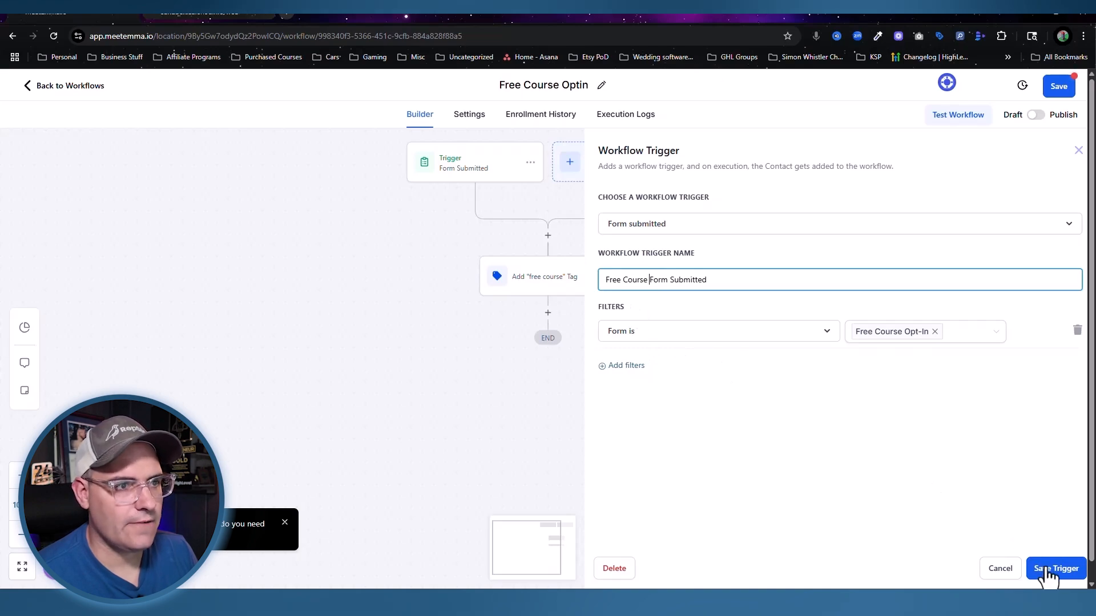
pyautogui.click(1056, 568)
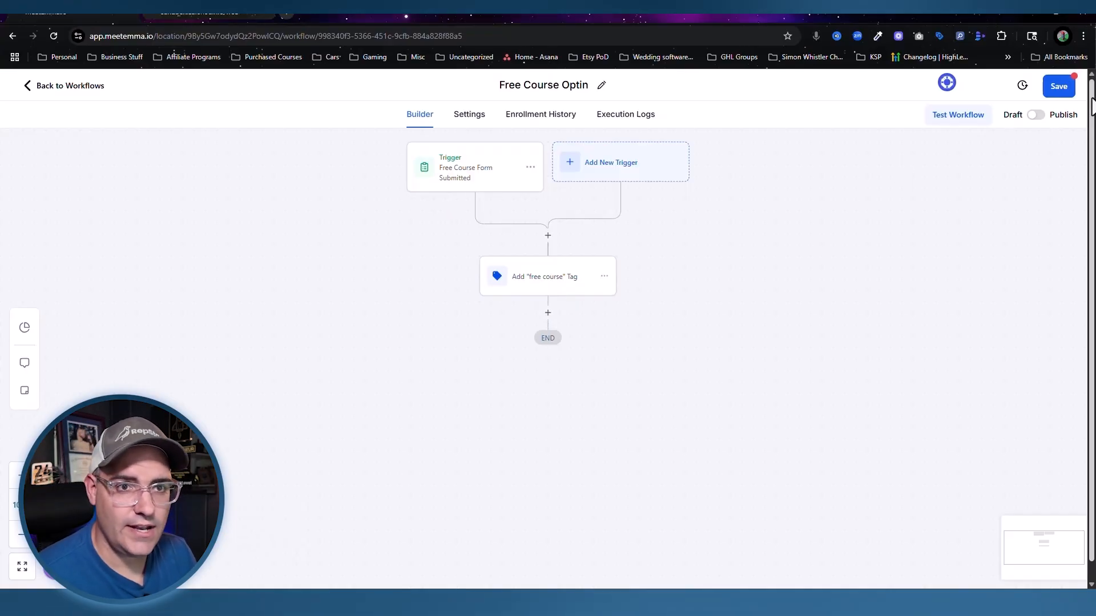
pyautogui.click(1057, 87)
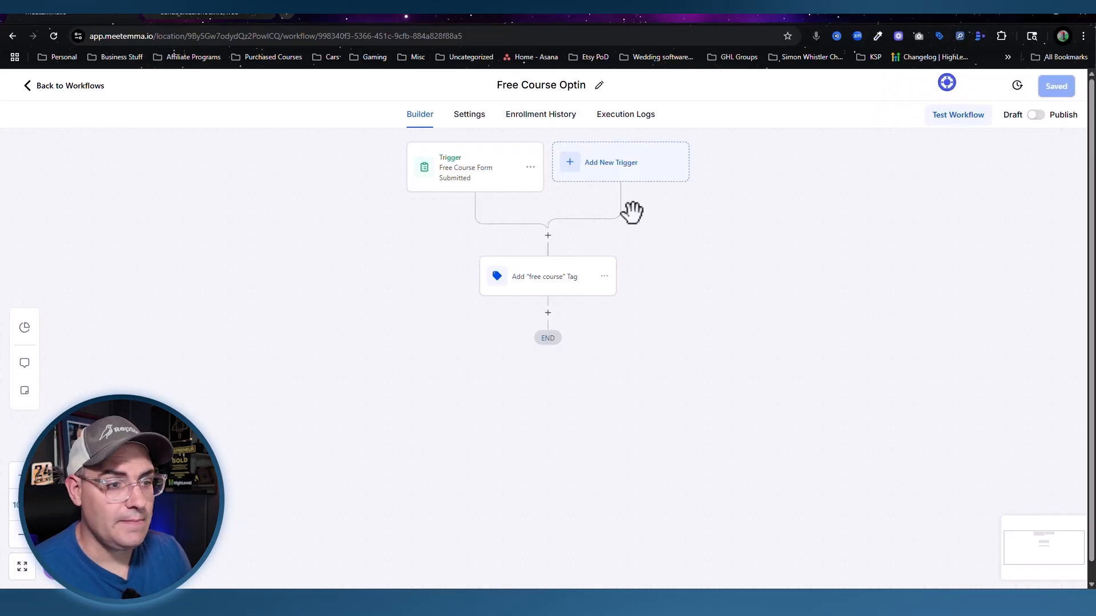
pyautogui.click(547, 314)
pyautogui.click(841, 197)
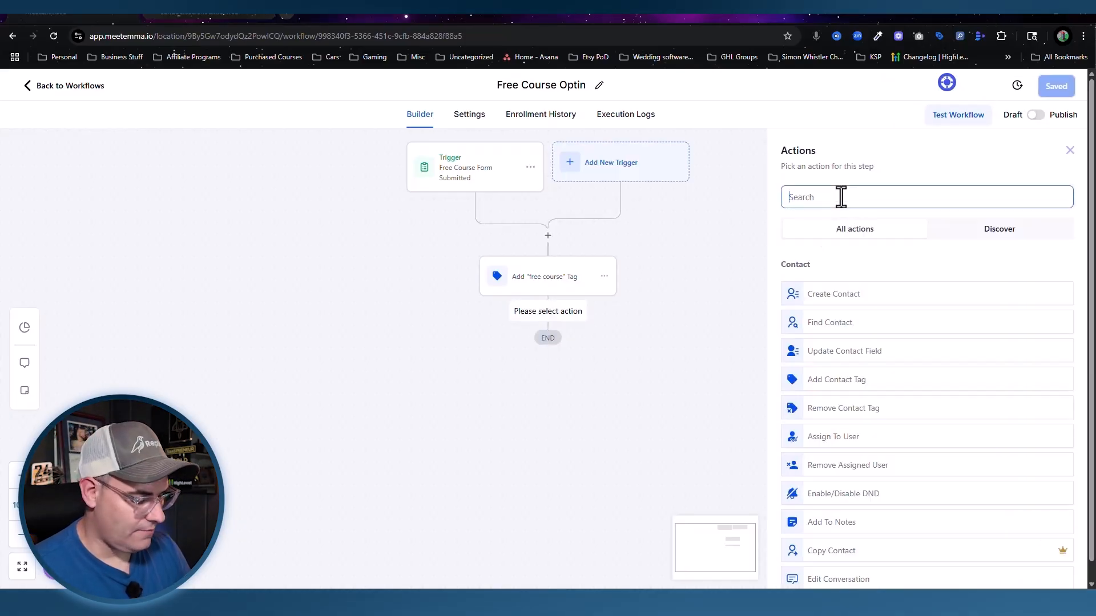
pyautogui.write('off')
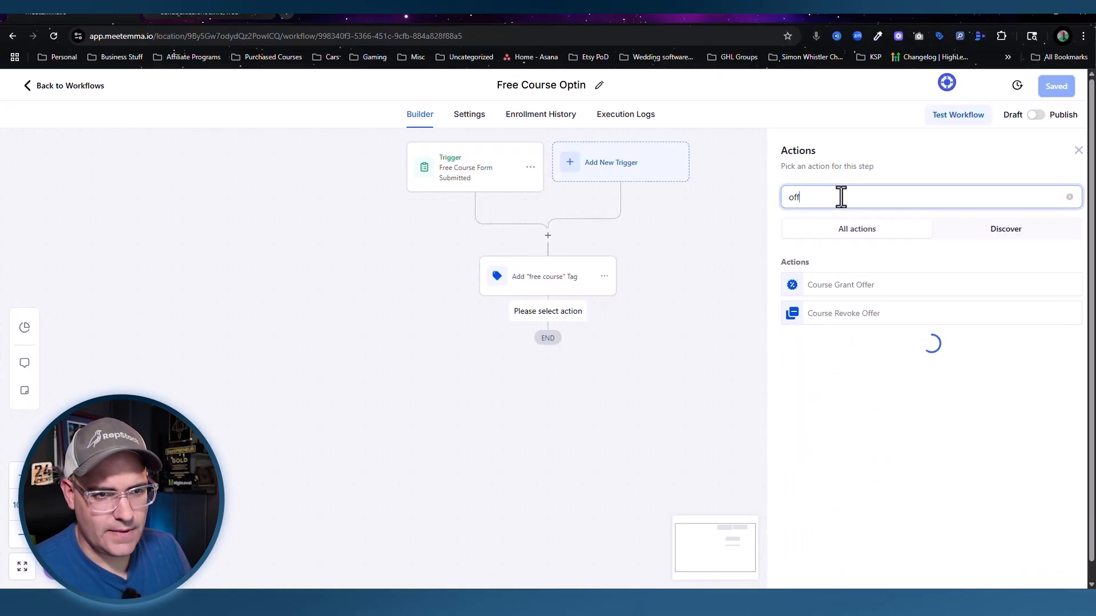
pyautogui.click(844, 287)
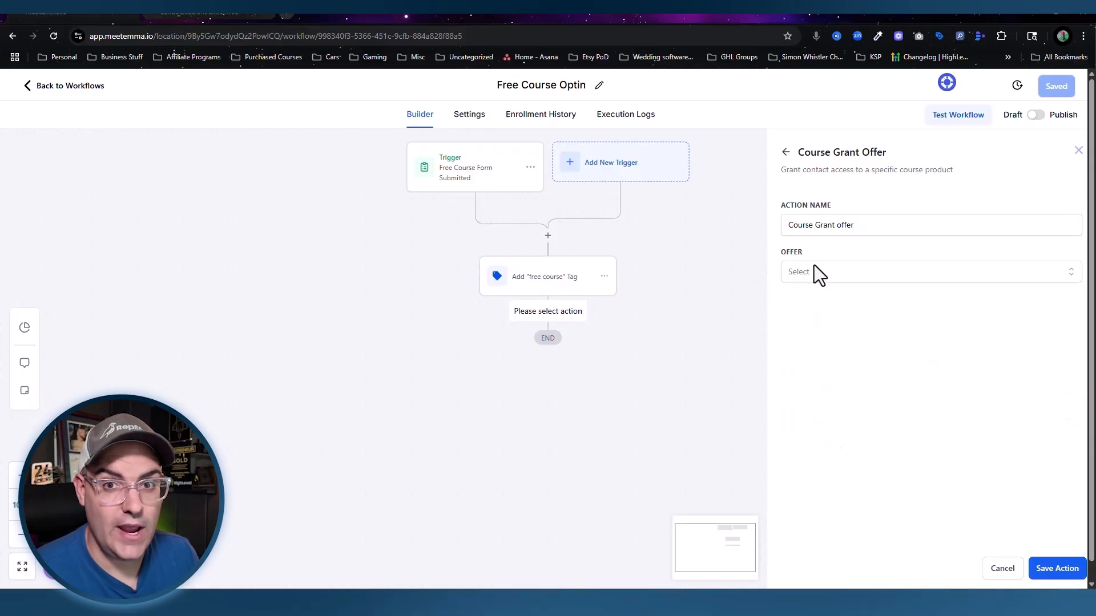
pyautogui.click(814, 271)
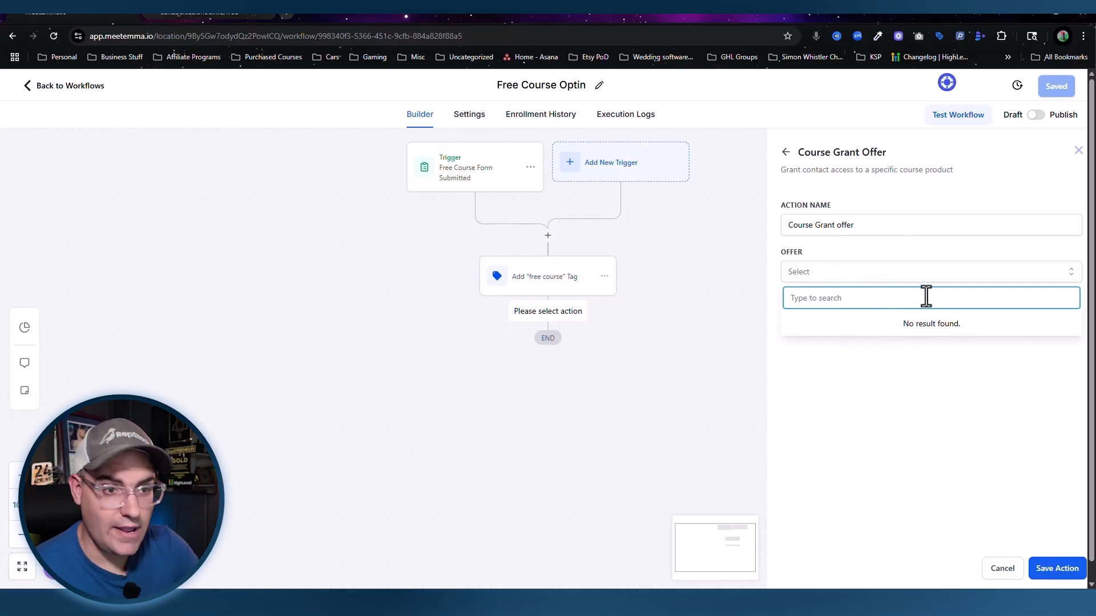
pyautogui.click(1078, 150)
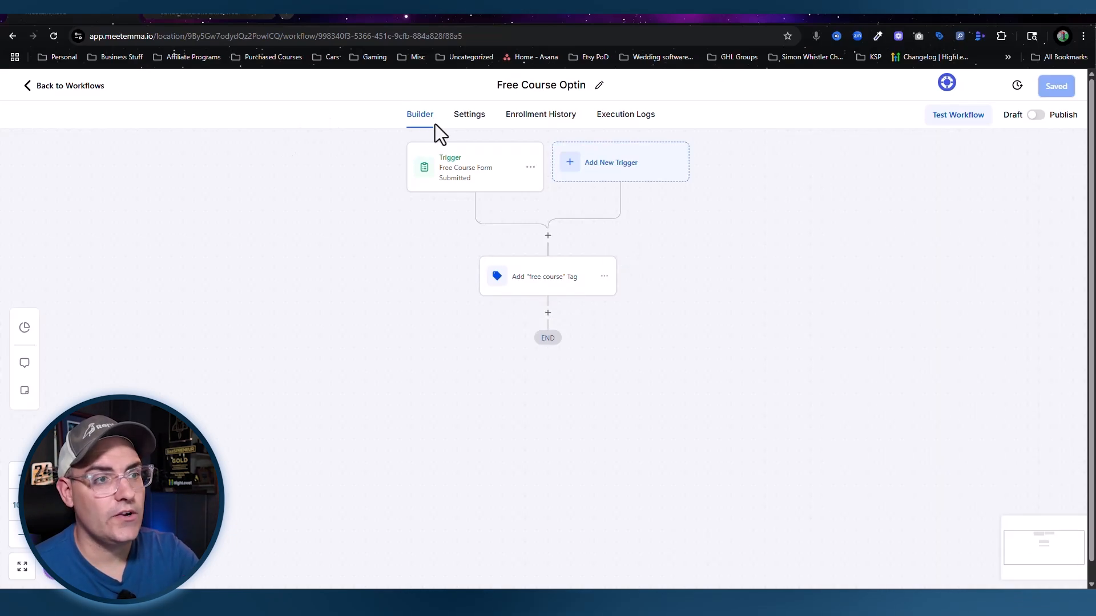
# Step: In workflow Settings, enter the default sender's name and e-mail address and save
pyautogui.click(468, 115)
pyautogui.scroll(-1, 229, 257)
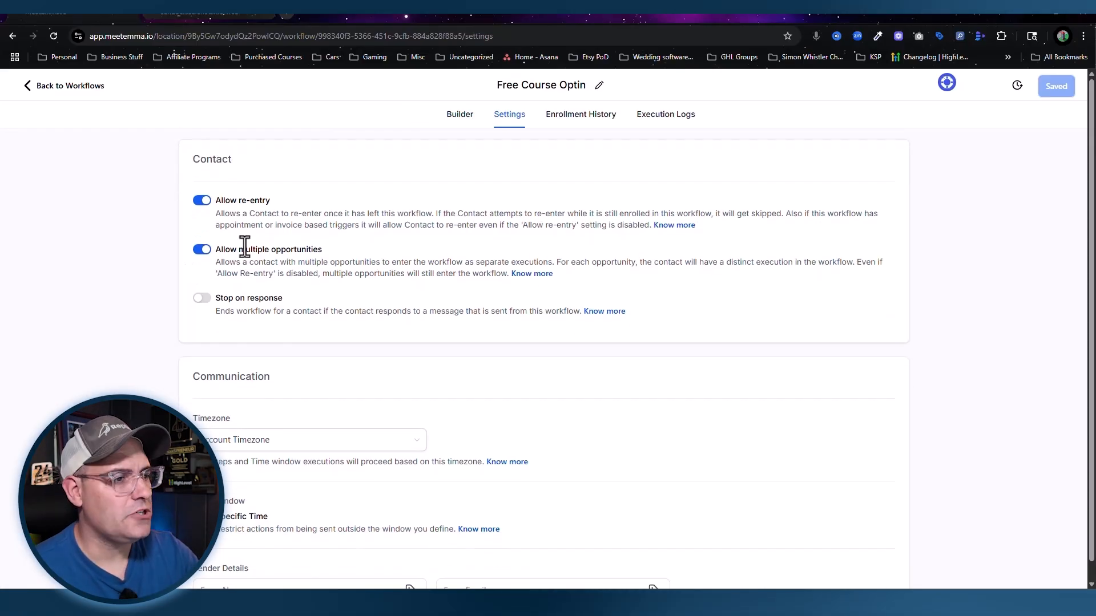
pyautogui.scroll(-4, 244, 245)
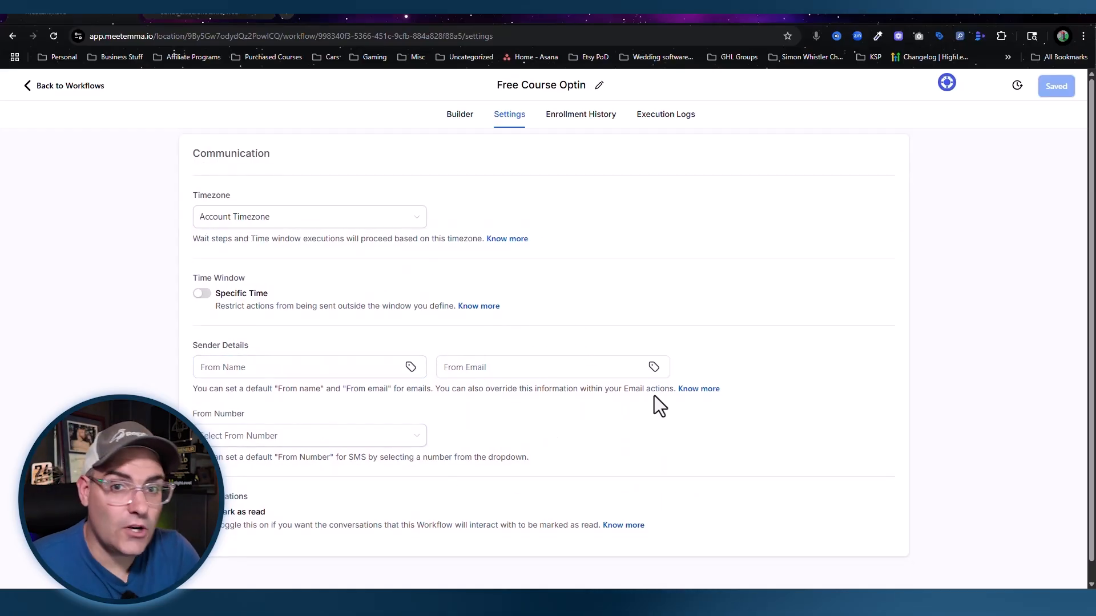
pyautogui.click(265, 365)
pyautogui.write('Your Name')
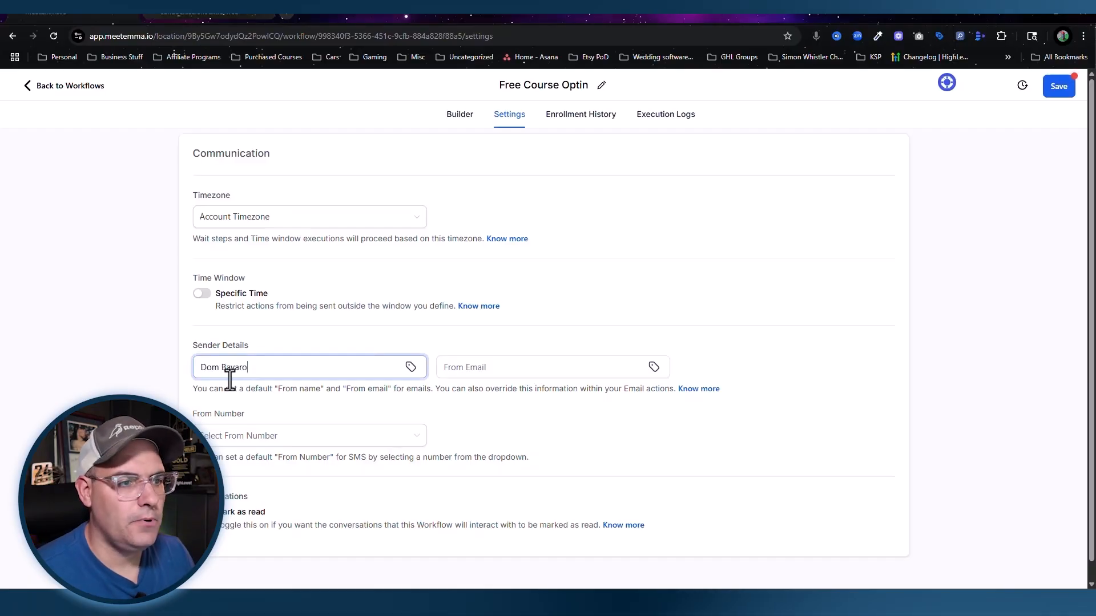
pyautogui.click(457, 371)
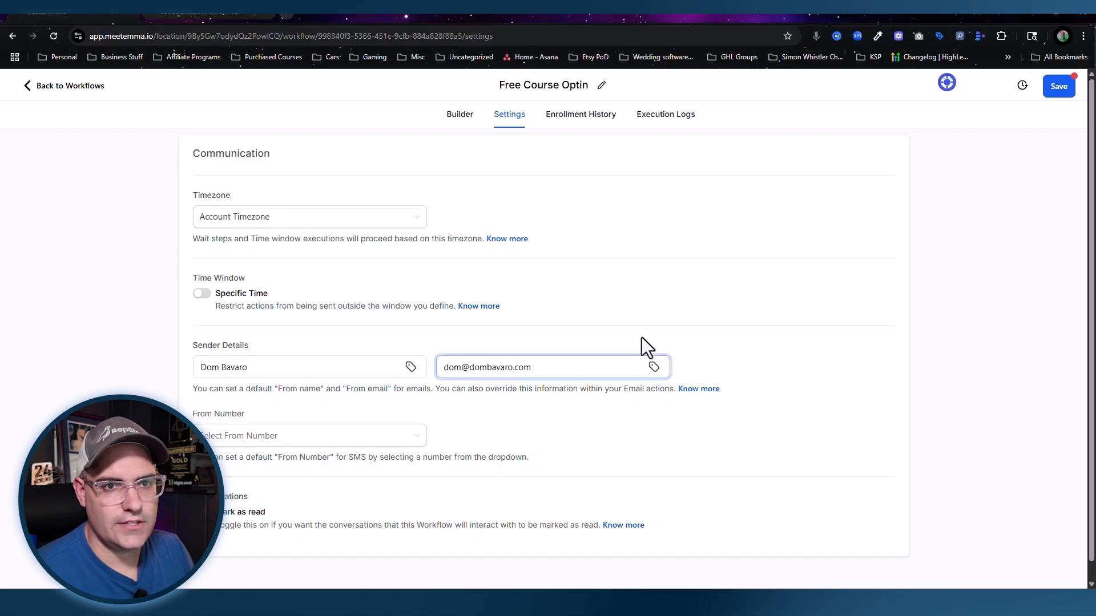
pyautogui.click(996, 100)
pyautogui.click(1056, 88)
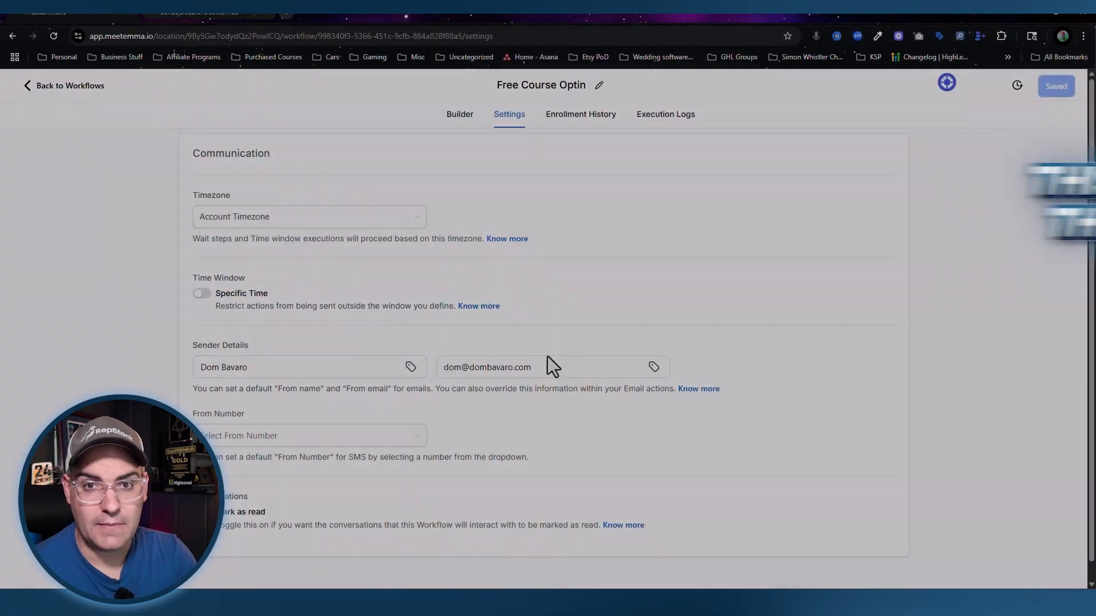
# Step: Switch the Free Course Optin workflow from Draft to Publish and save it
pyautogui.click(552, 358)
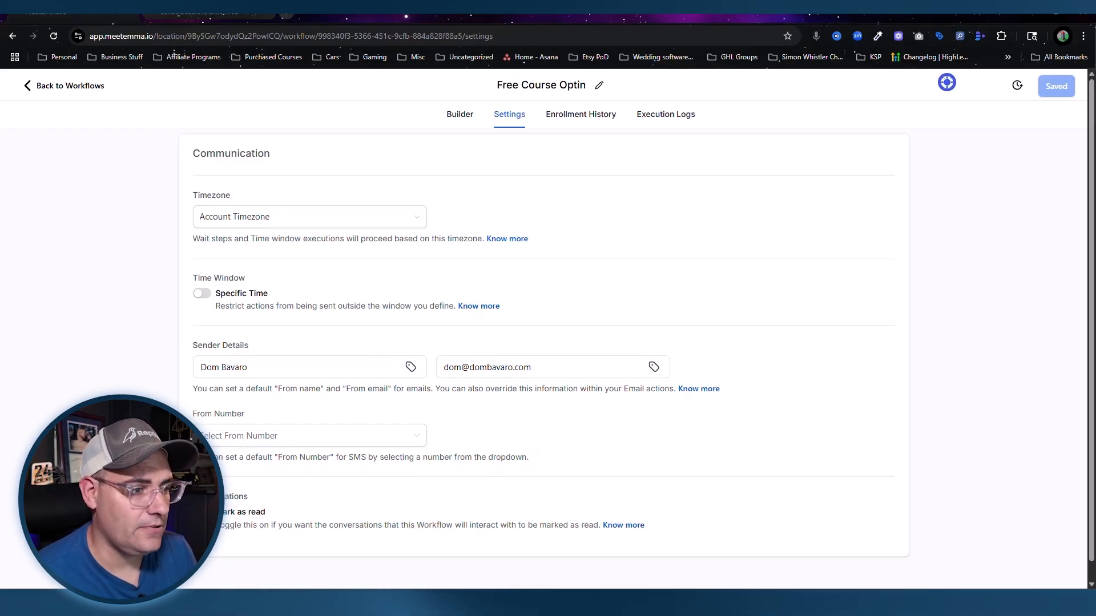
pyautogui.click(311, 437)
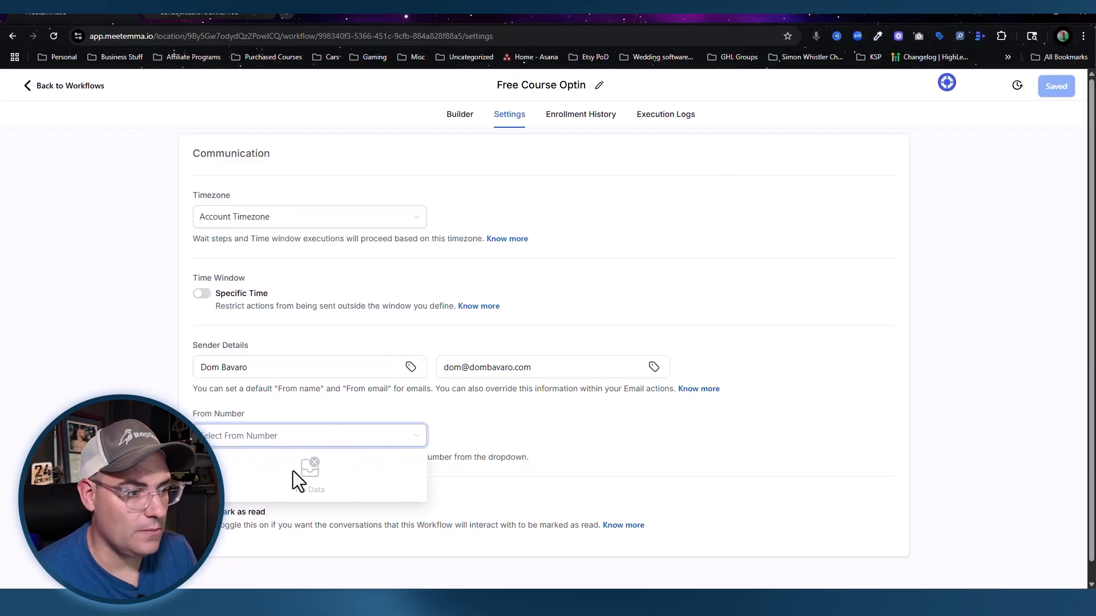
pyautogui.click(521, 442)
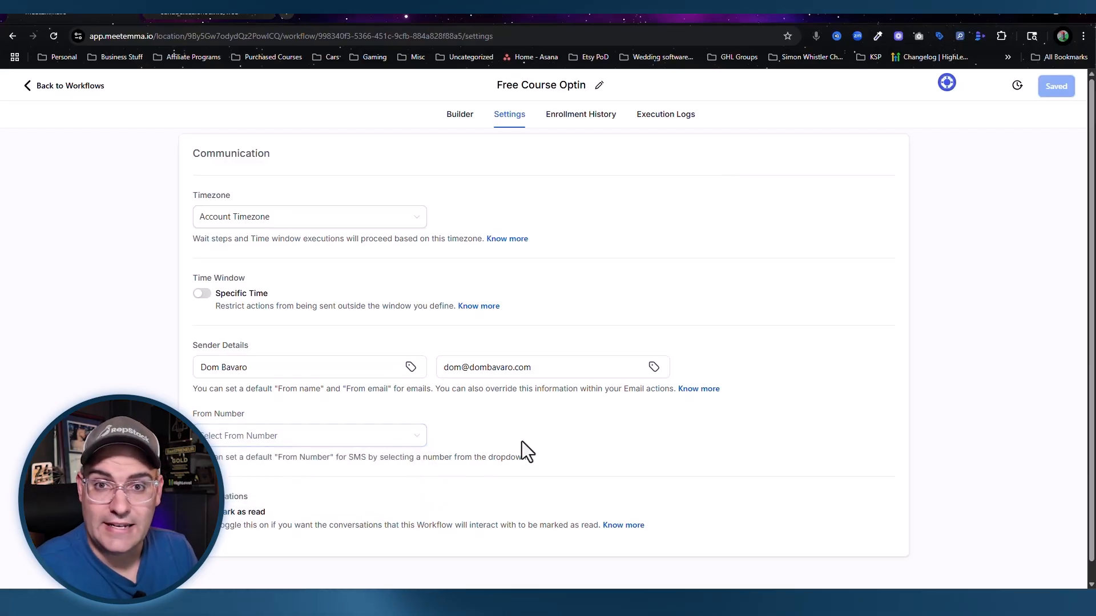
pyautogui.scroll(5, 548, 210)
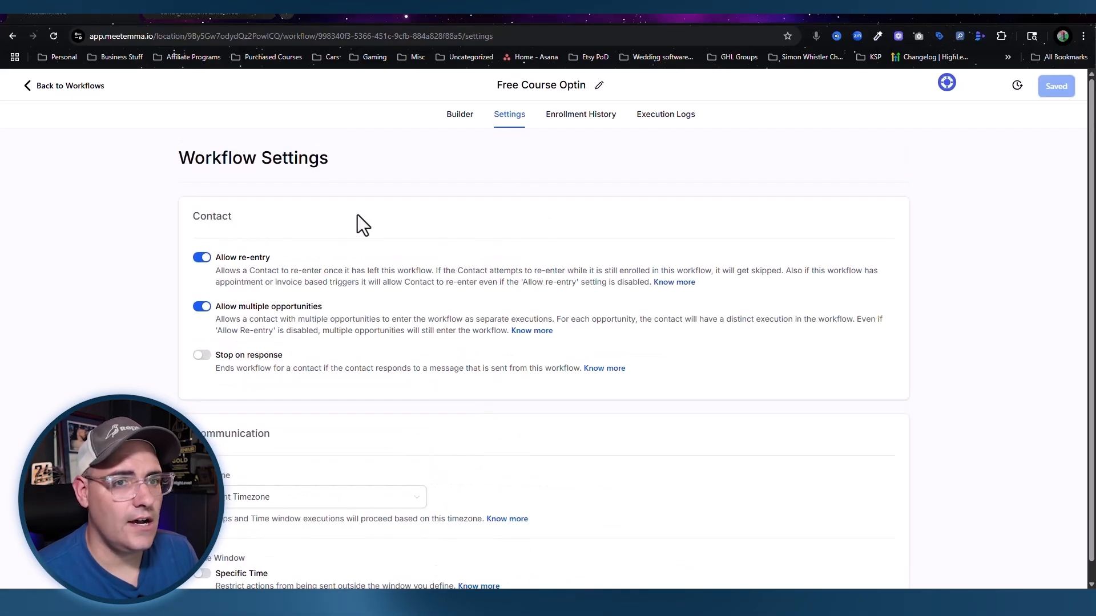
pyautogui.click(471, 115)
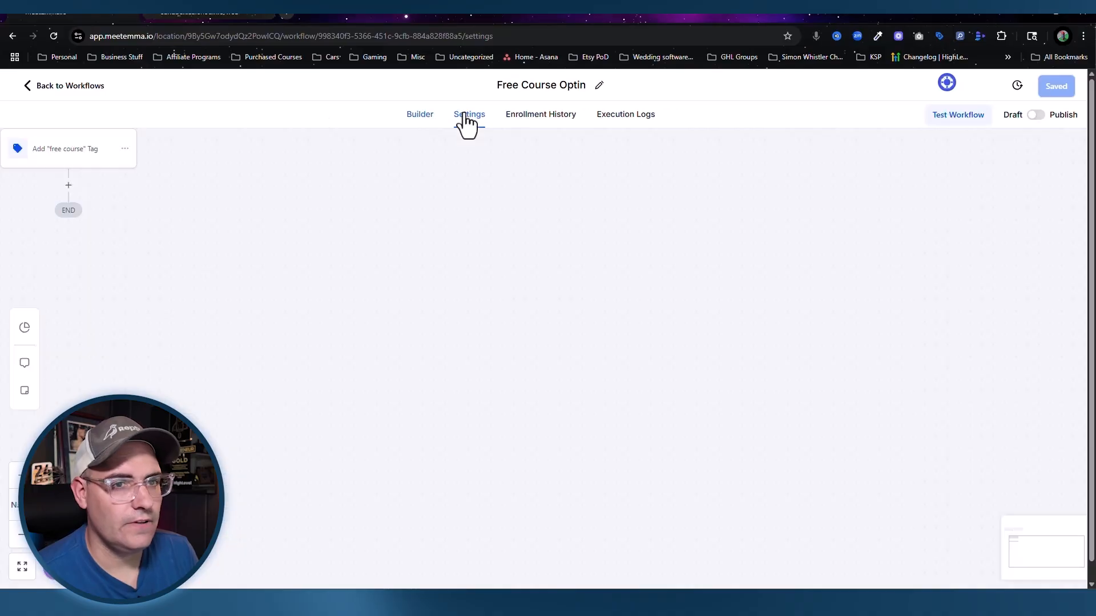
pyautogui.click(1036, 115)
pyautogui.click(1070, 91)
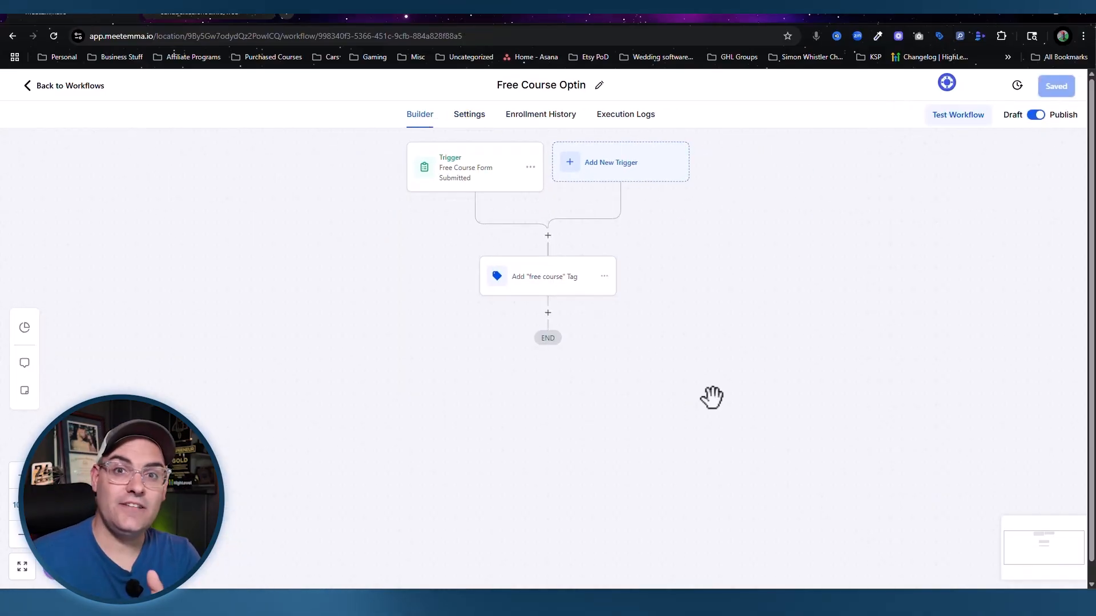